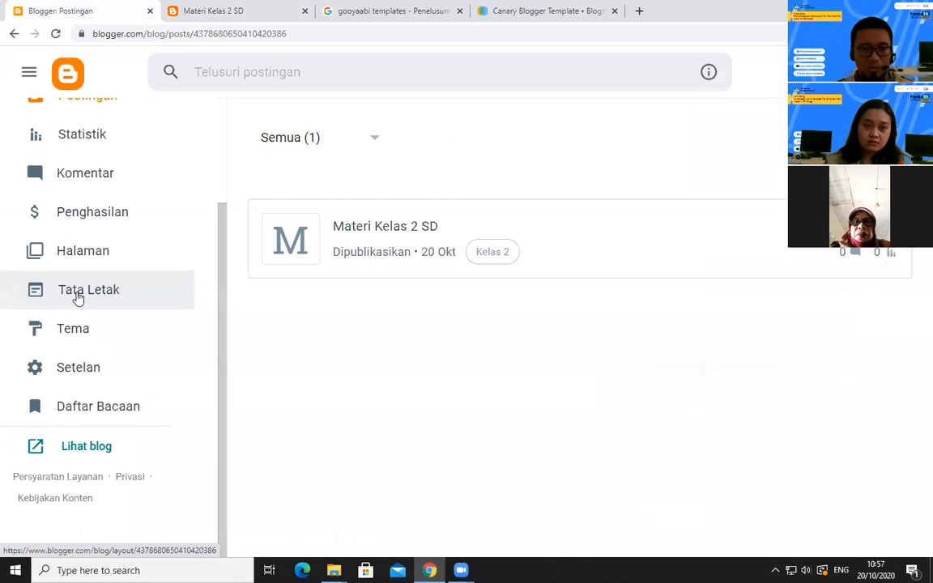
Create a new blog post titled "Materi Kelas 3 SD" and place the cursor in its body
left_click(327, 273)
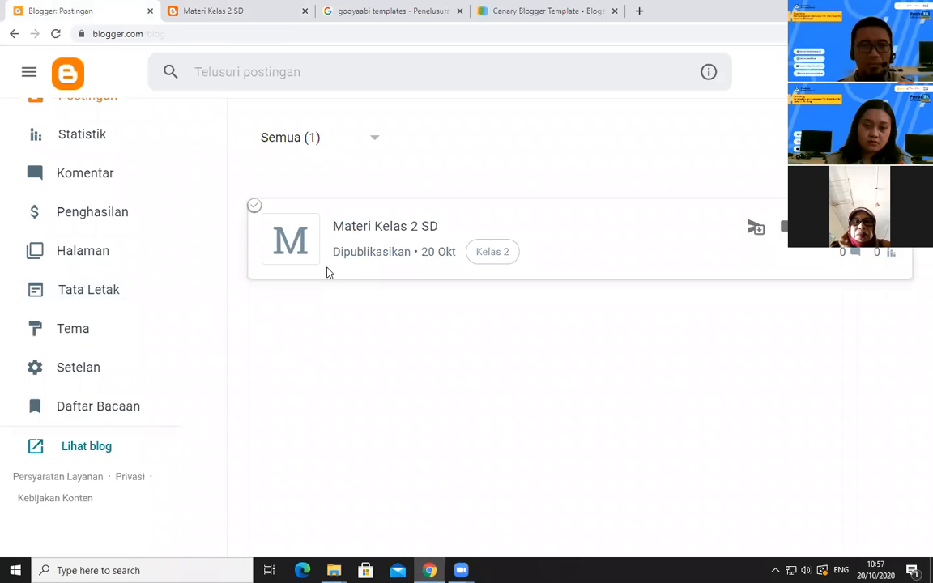
scroll(221, 227, "up", 3)
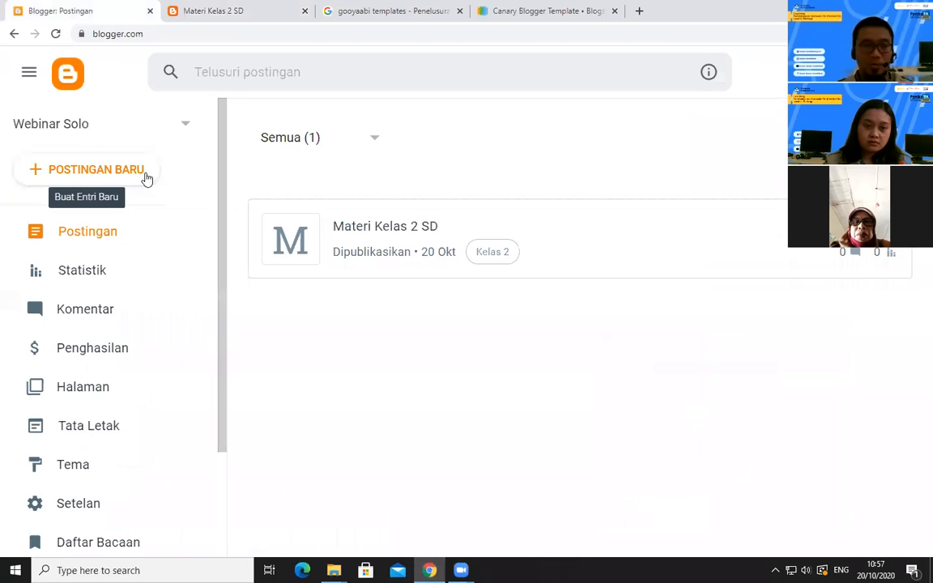
left_click(147, 179)
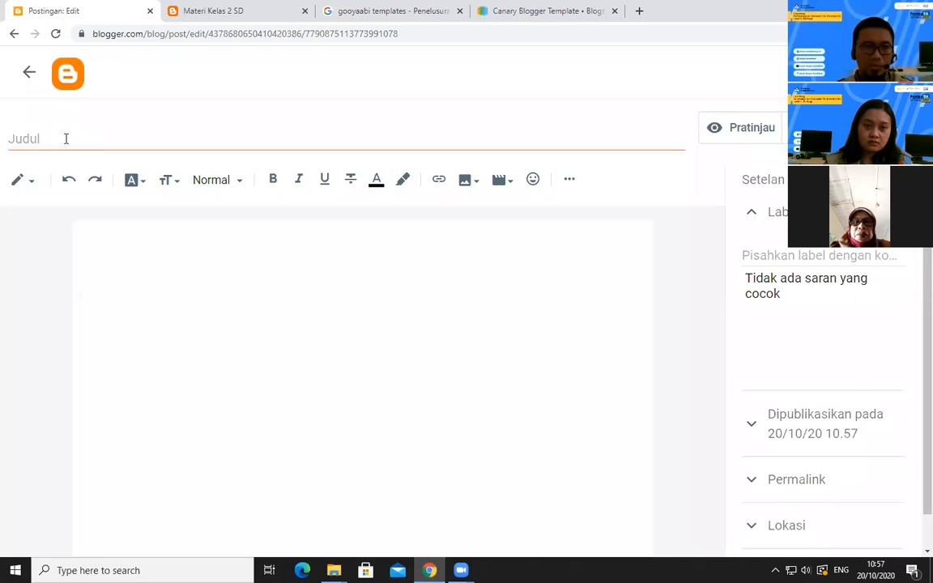
type("M")
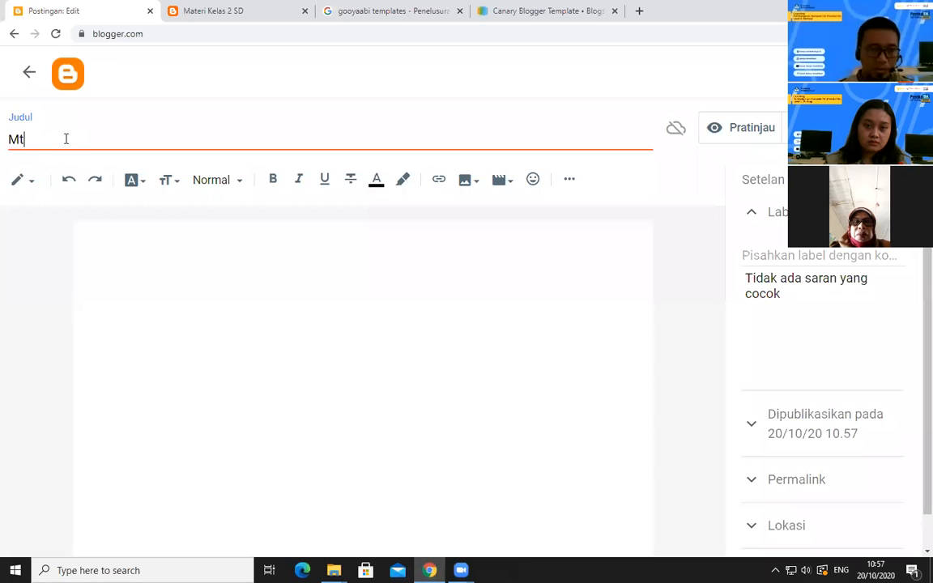
type("ater")
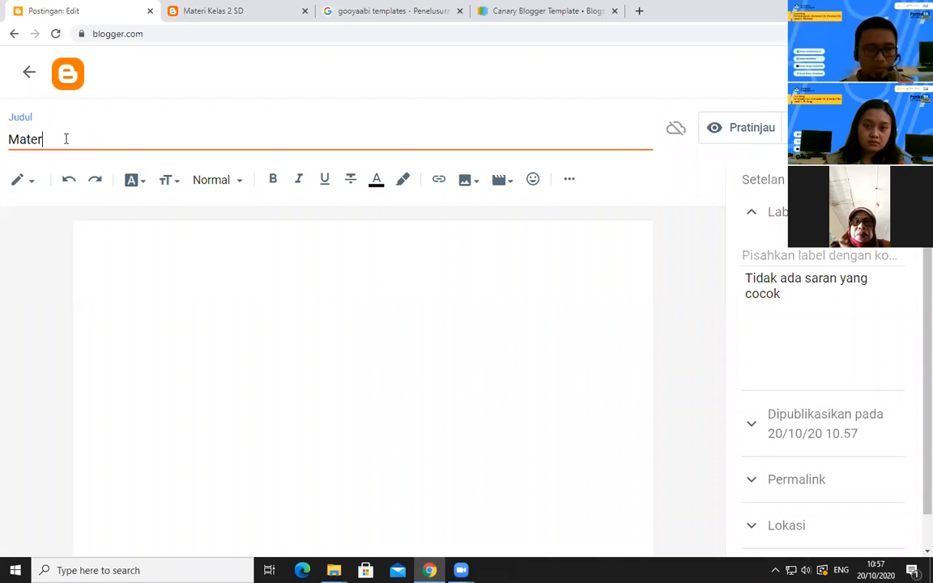
type("i Kela")
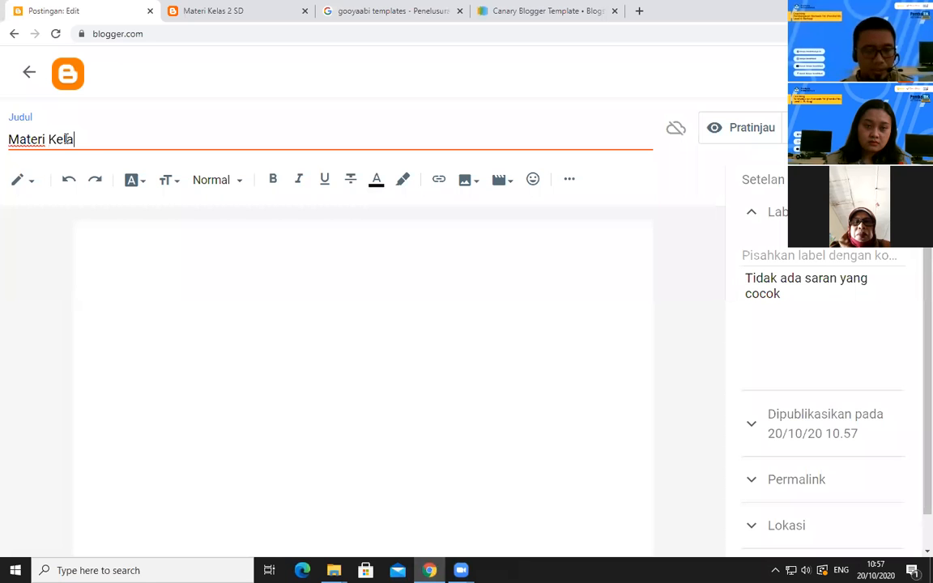
type("s 3 SD")
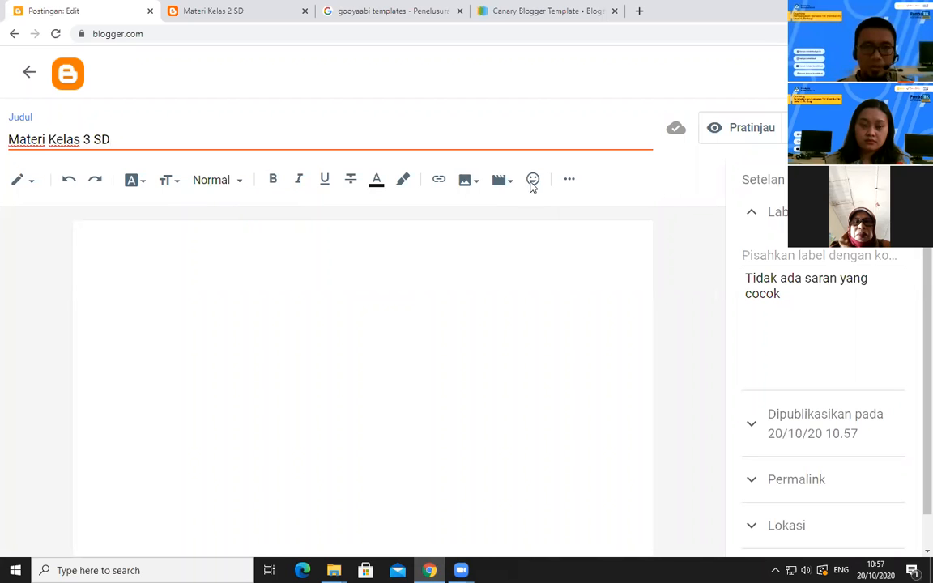
left_click(165, 251)
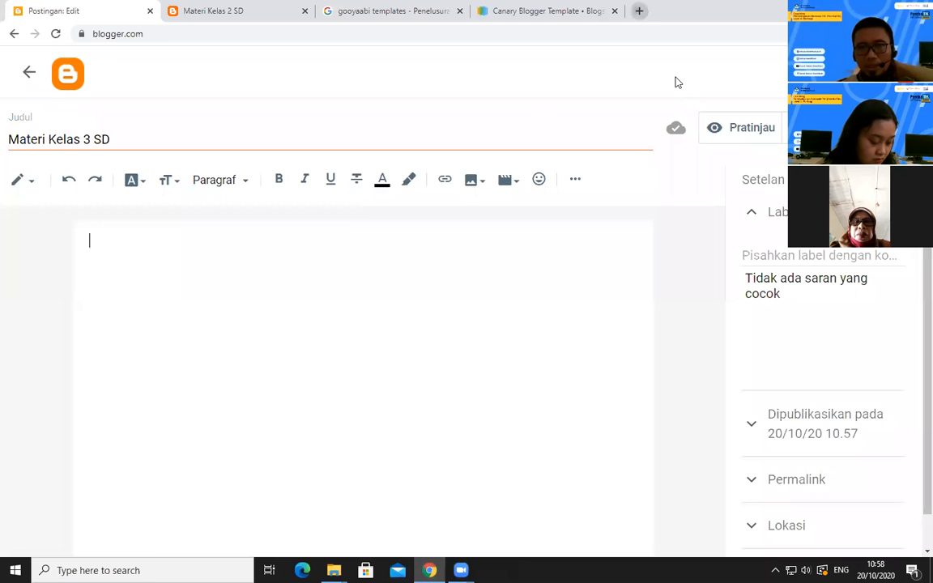
Open YouTube in a new browser tab
key("ctrl+t")
type("youtube.com")
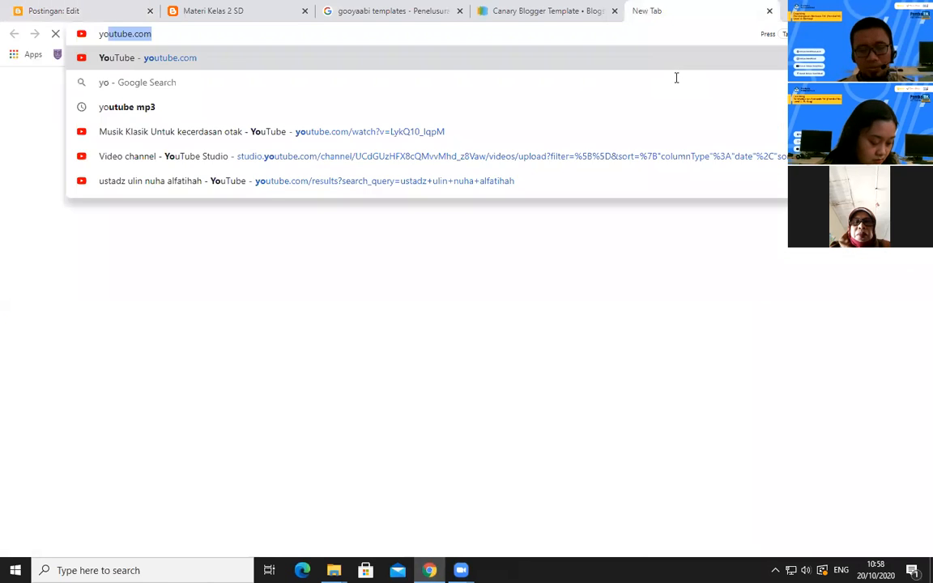
key("Return")
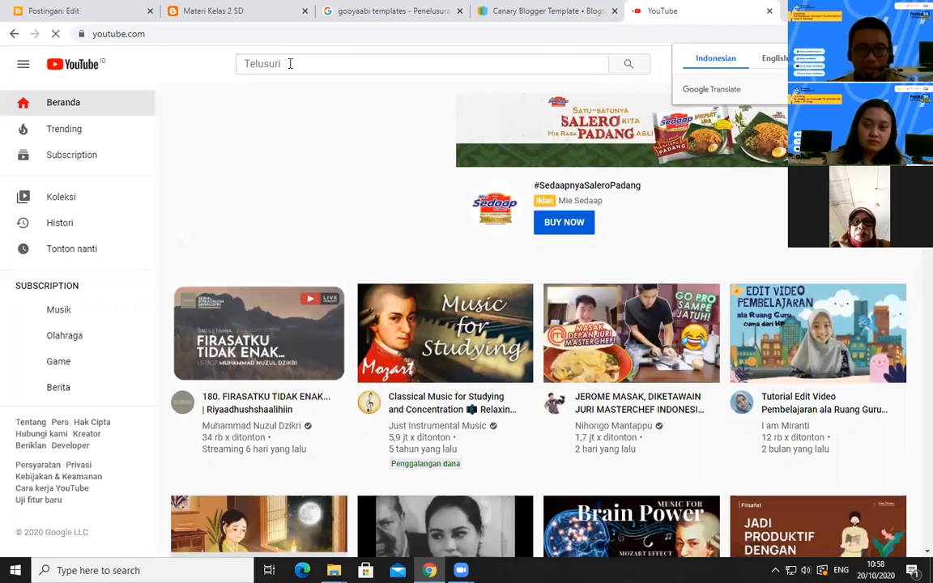
Search YouTube for "materi kelas 3 sd"
left_click(290, 63)
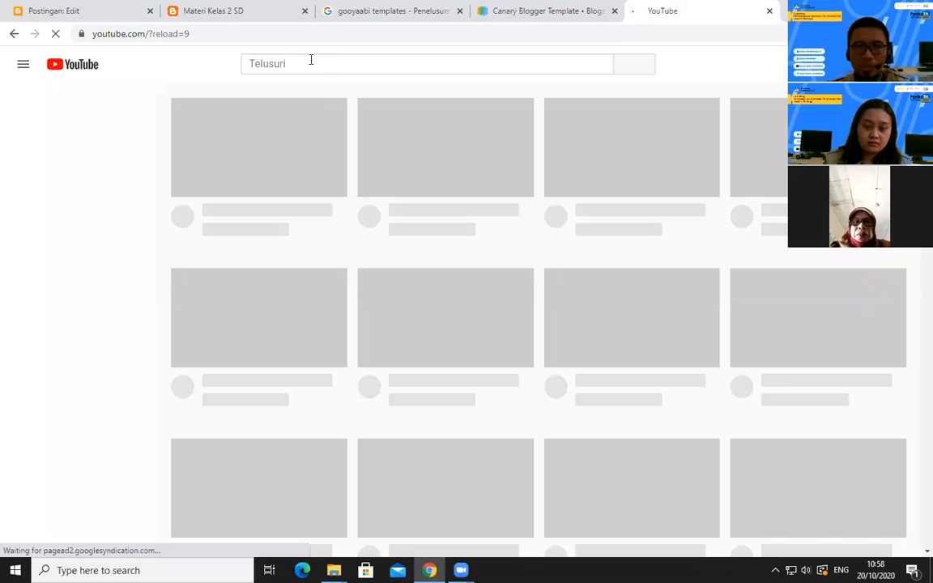
left_click(309, 60)
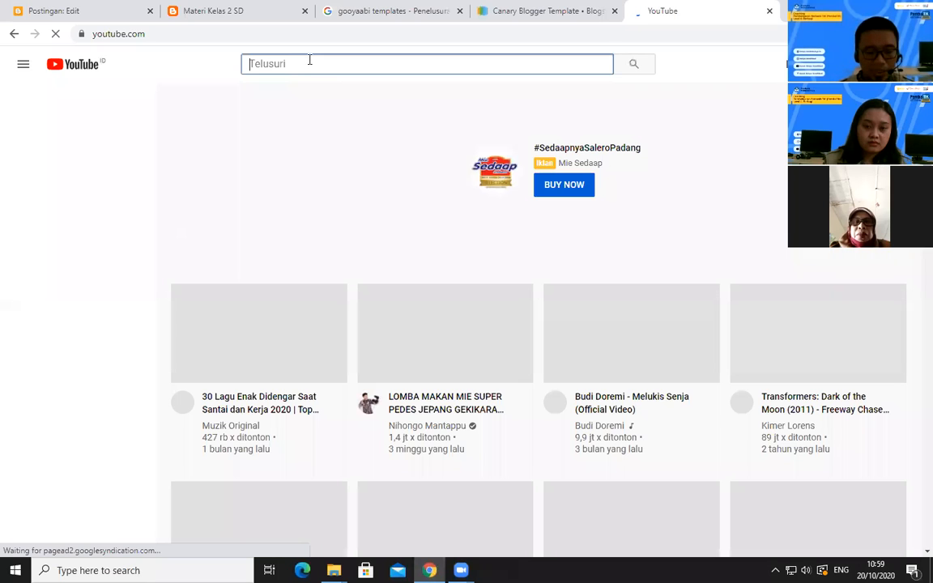
type("materi ")
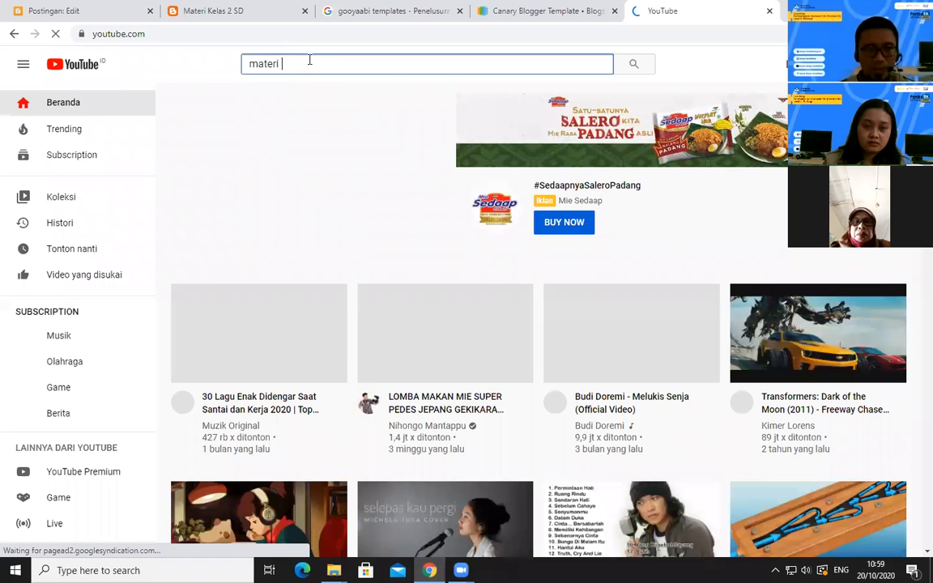
type("kelas ")
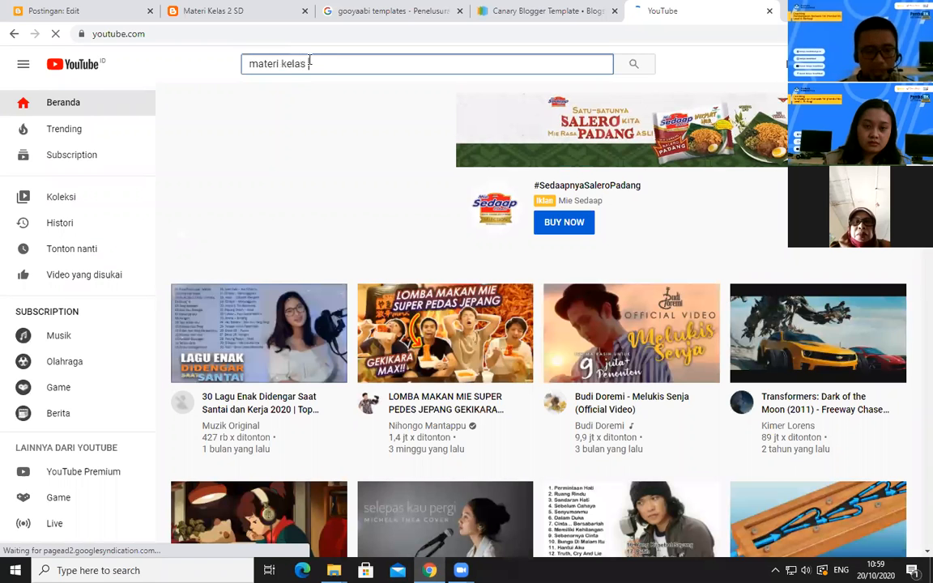
type("3")
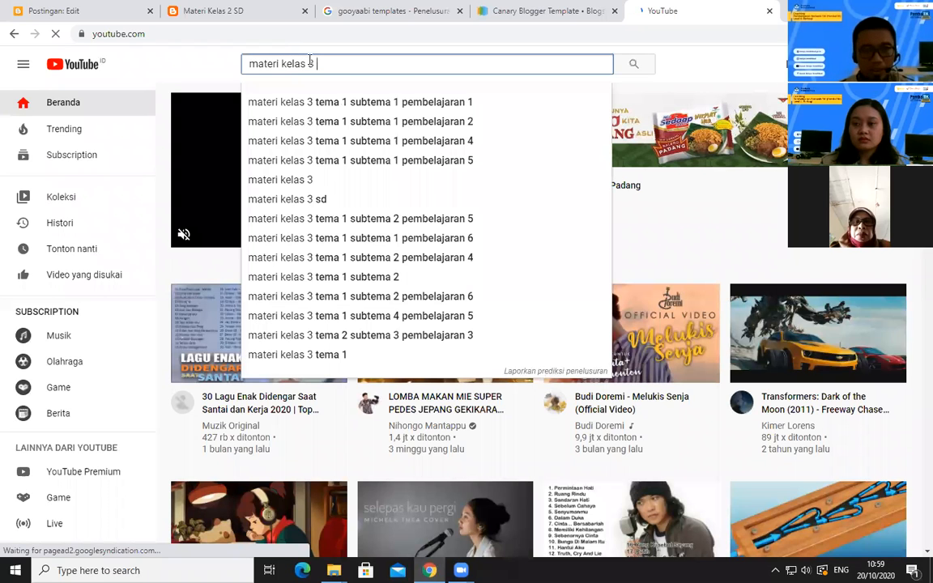
type(" sd")
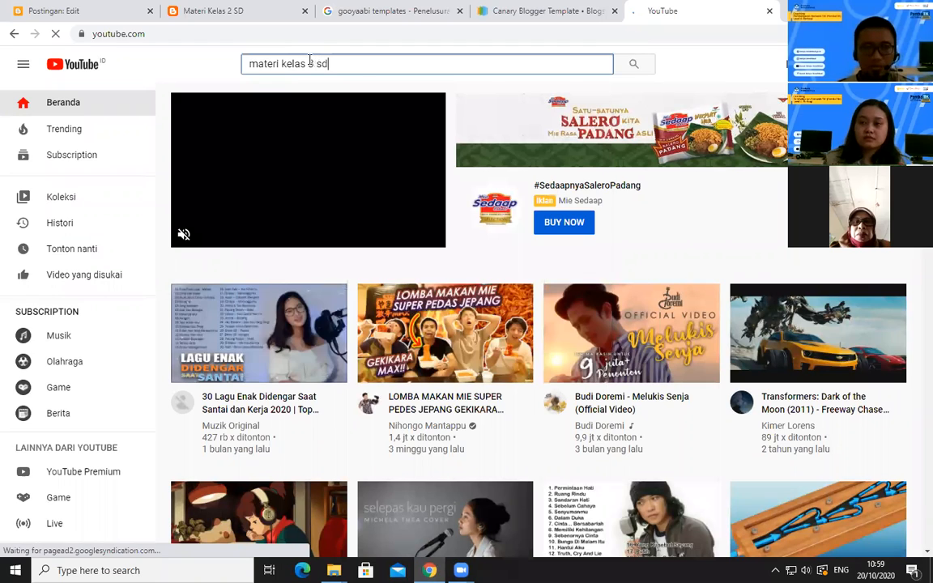
key("Return")
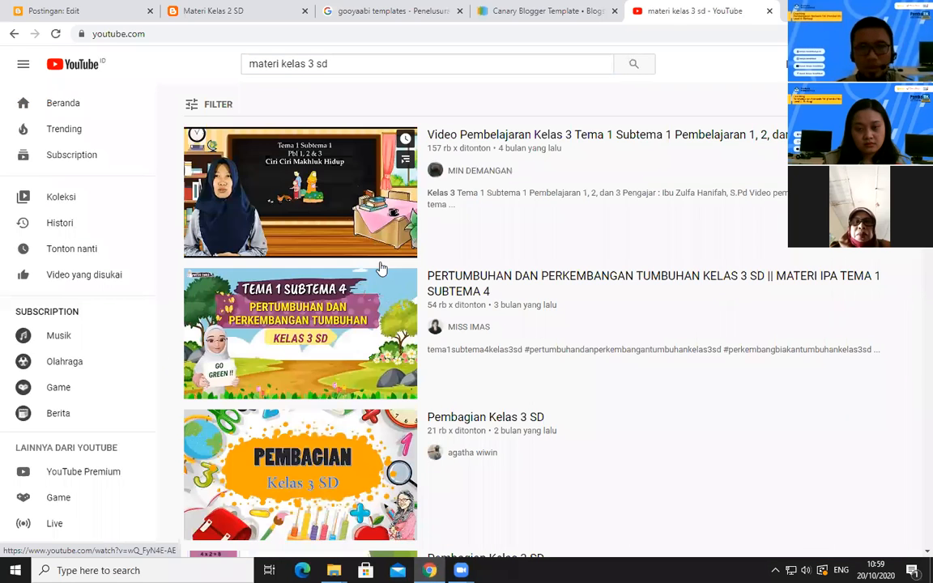
Open the video "Video Pembelajaran Kelas 3 Tema 1 Subtema 1 Pembelajaran 1, 2, dan 3", skip the ad and pause playback
left_click(312, 205)
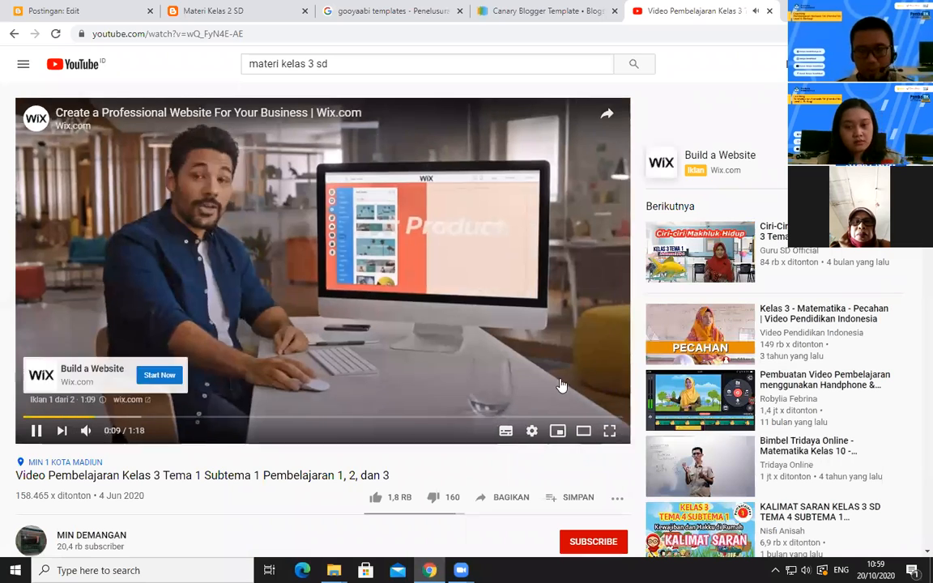
left_click(568, 379)
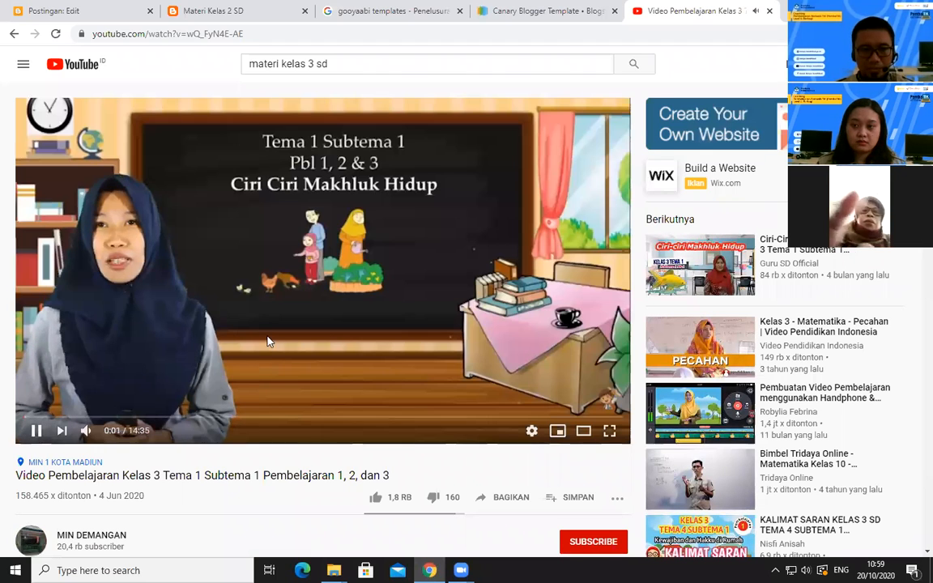
left_click(350, 218)
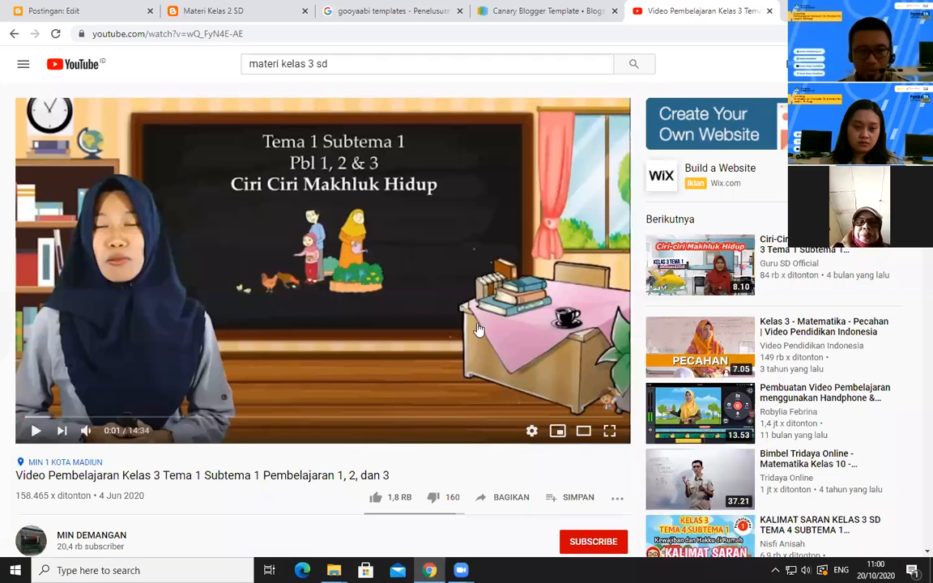
Copy the embed code (kode semat) of the paused lesson video
right_click(372, 235)
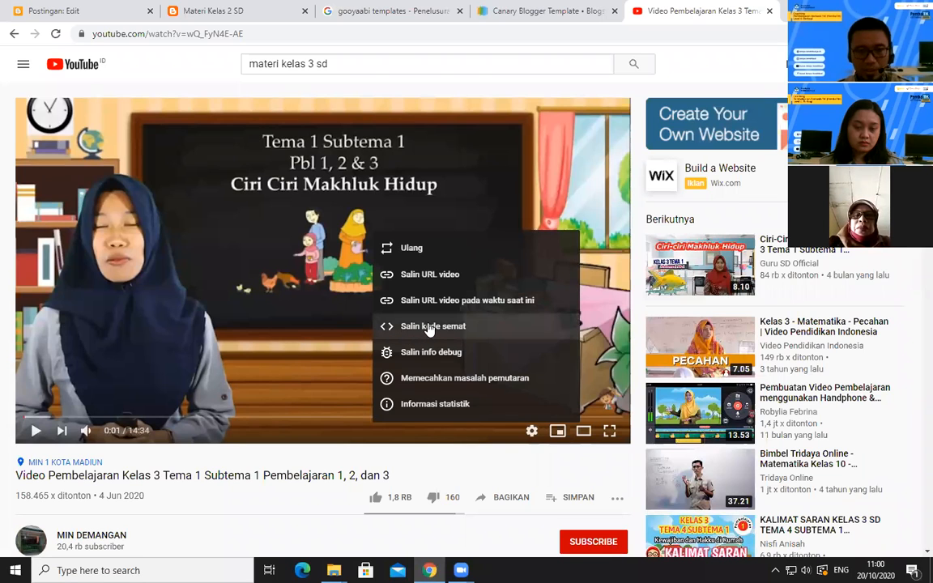
right_click(302, 213)
left_click(486, 235)
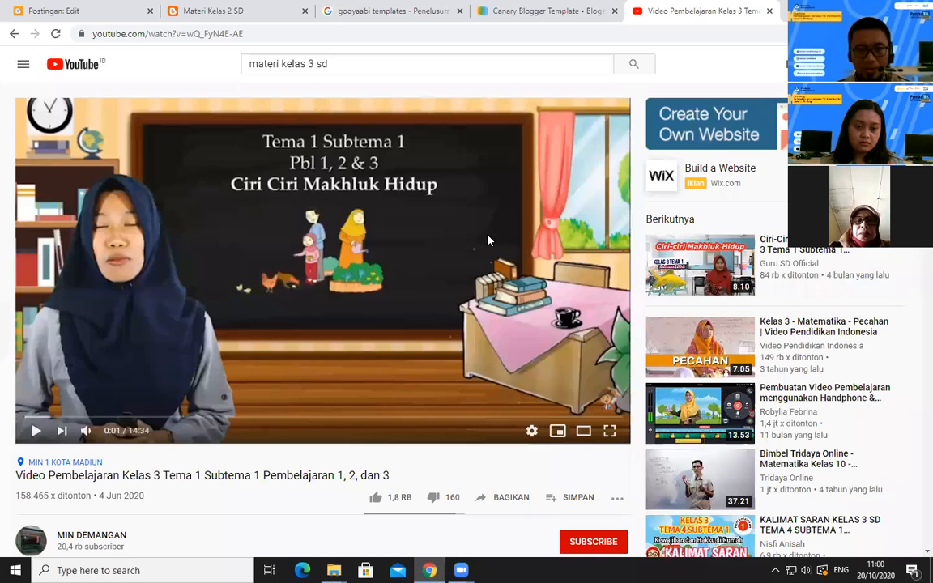
right_click(489, 240)
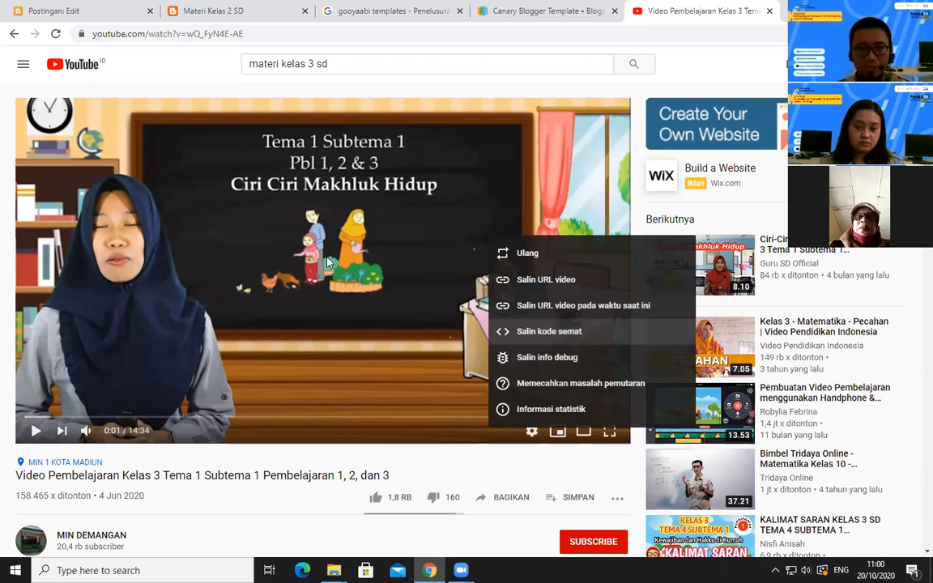
left_click(539, 333)
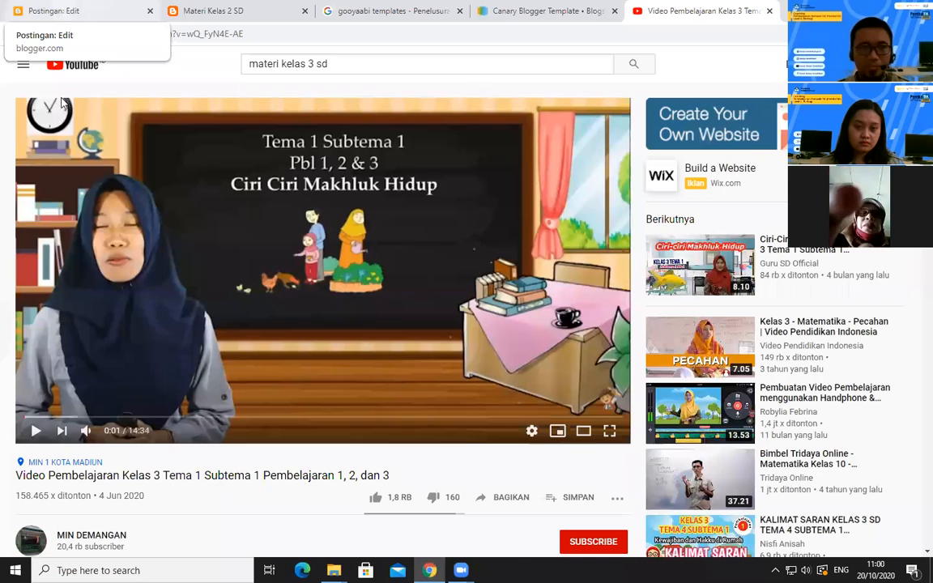
Return to the "Materi Kelas 3 SD" draft in Blogger and switch its editor to HTML view (Tampilan HTML)
left_click(64, 13)
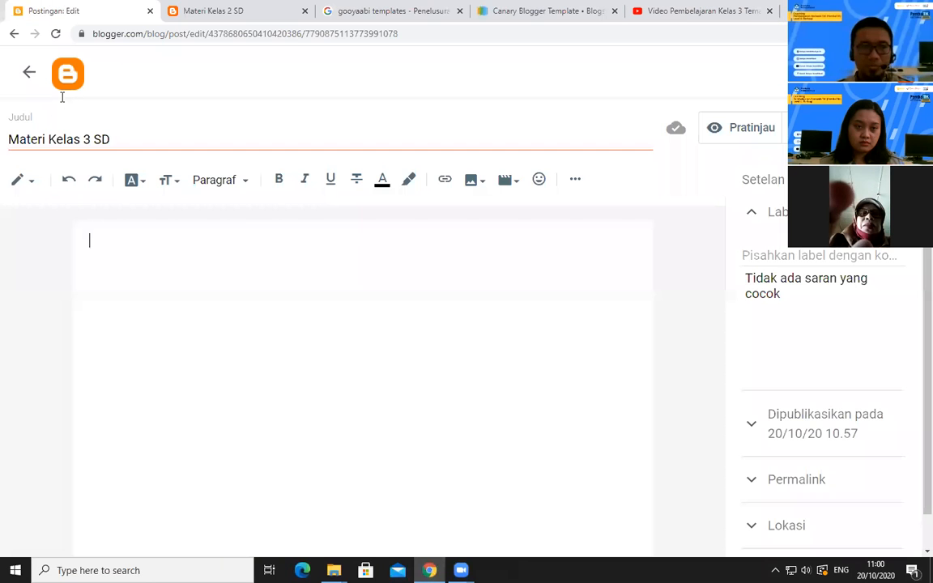
left_click(35, 186)
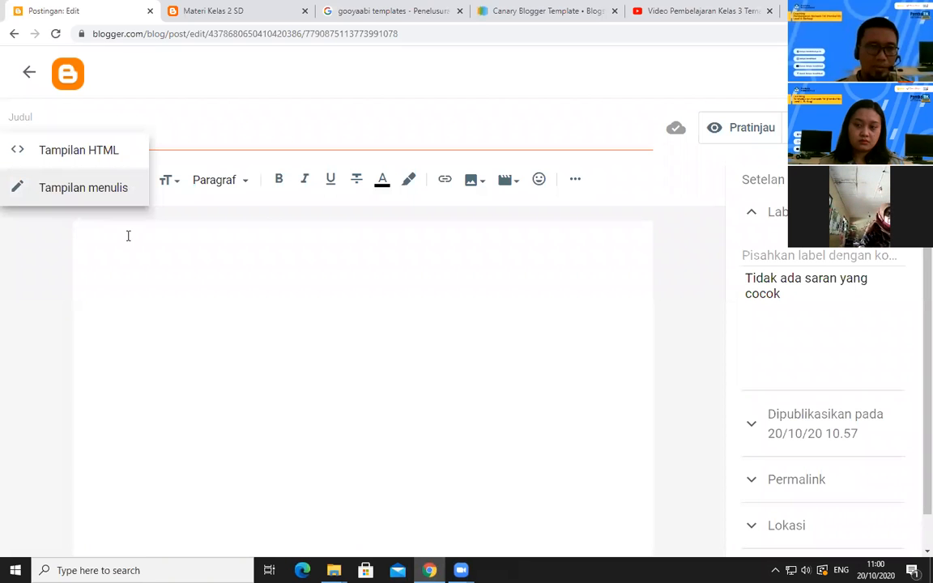
left_click(31, 187)
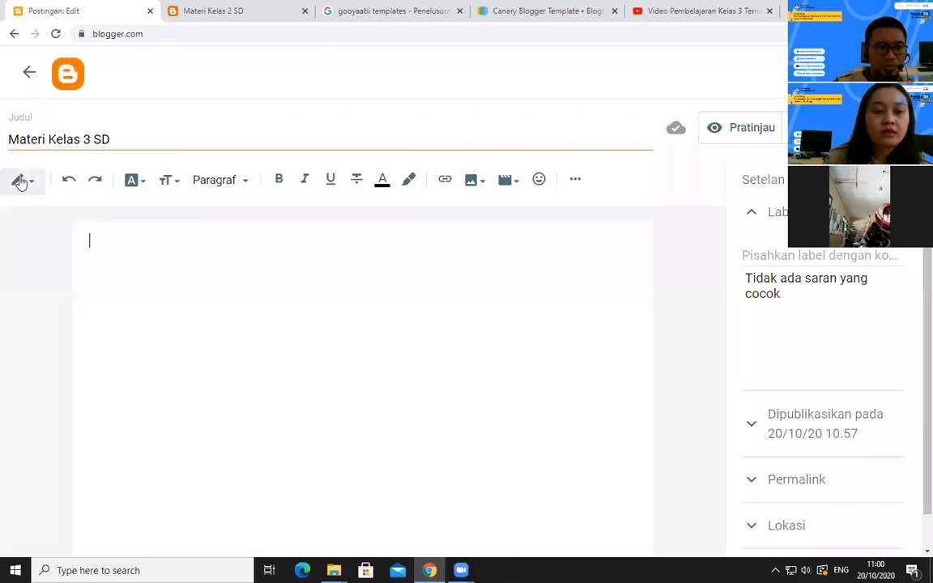
left_click(36, 186)
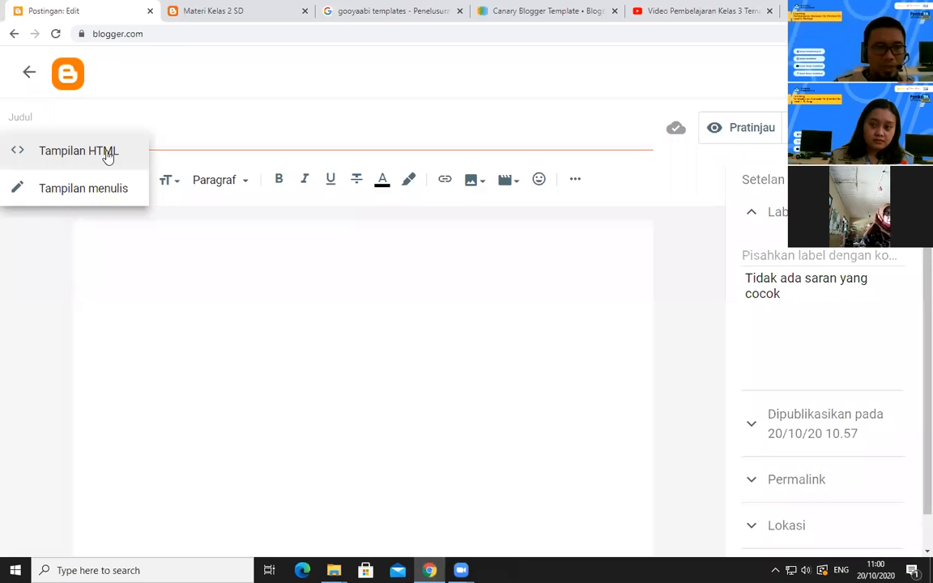
left_click(213, 237)
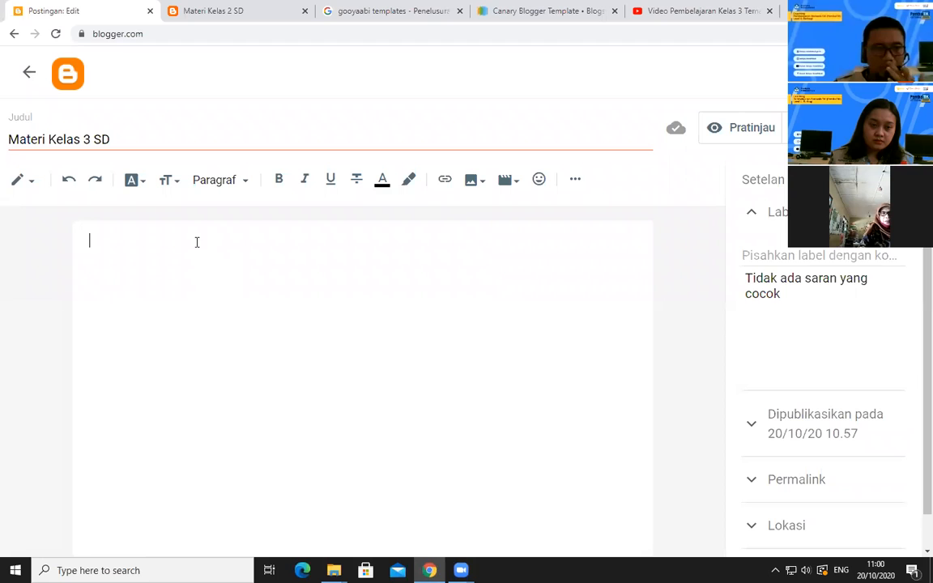
left_click(29, 184)
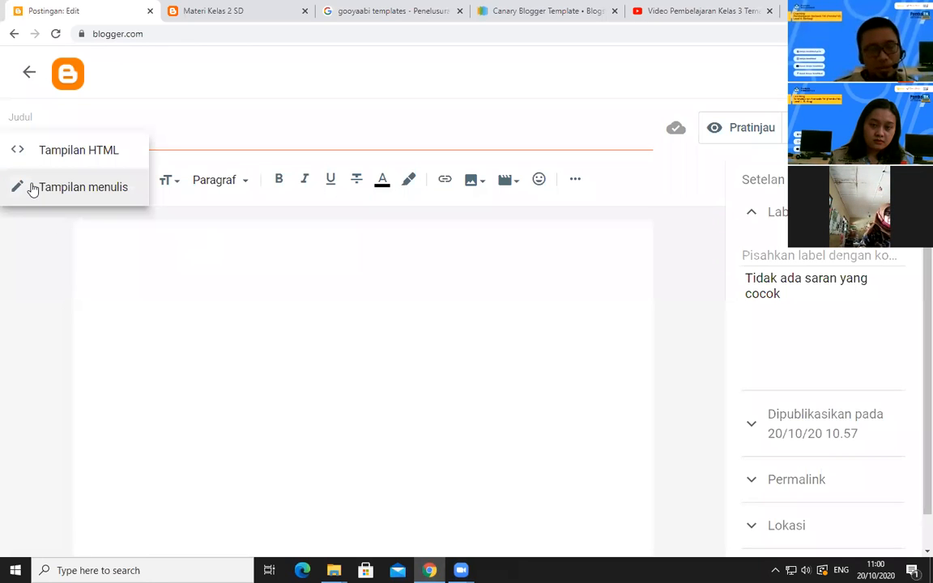
left_click(79, 151)
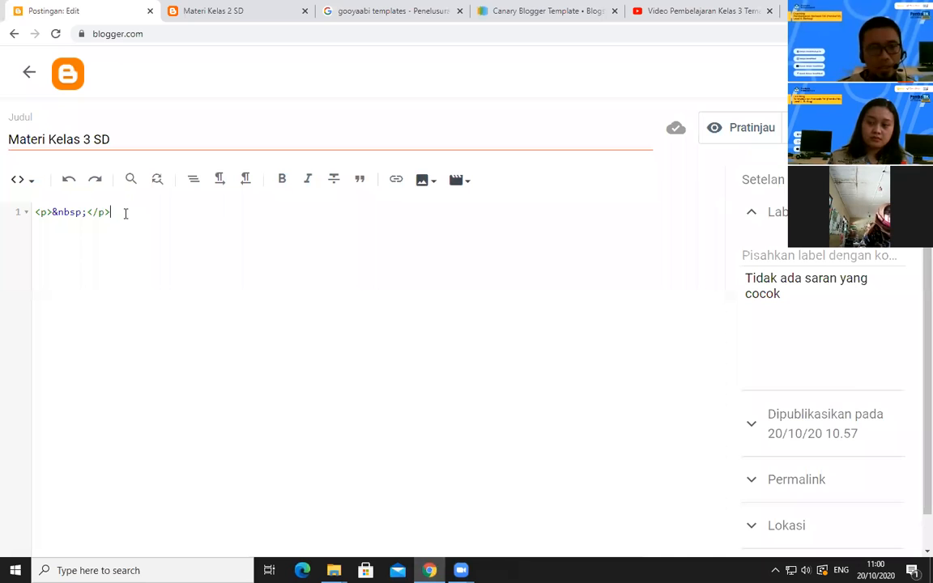
Paste the copied video embed code on line 3, below the existing paragraph tag, and publish the post
key("Return")
key("Return")
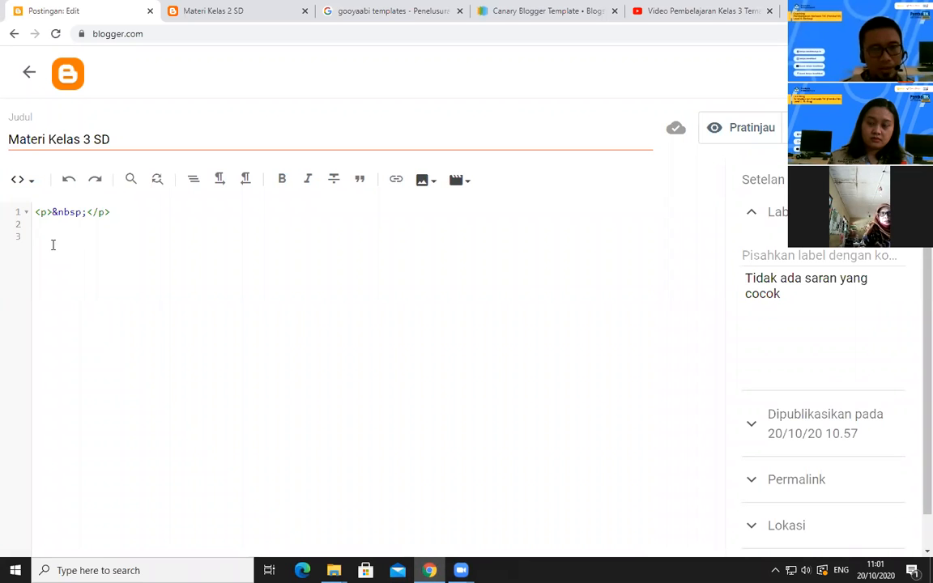
type("<iframe width=\"949\" height=\"534\" src=\"https://www.youtube.com/embed/wQ_FyN4E-AE\" frameborder=\"0\" allow=\"accelerometer; autoplay; clipboard-write; encrypted-media; gyroscope; picture-in-picture\" allowfullscreen></iframe>")
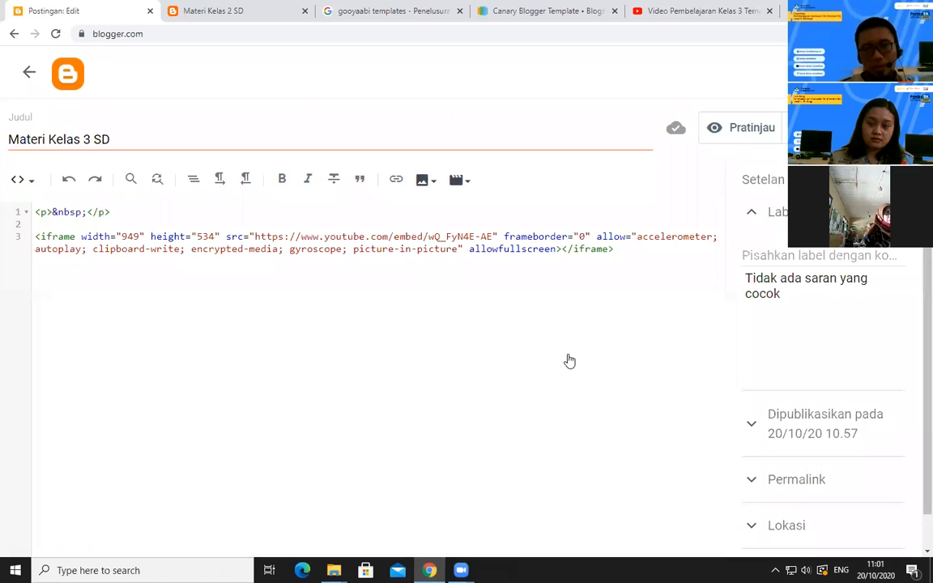
key("Return")
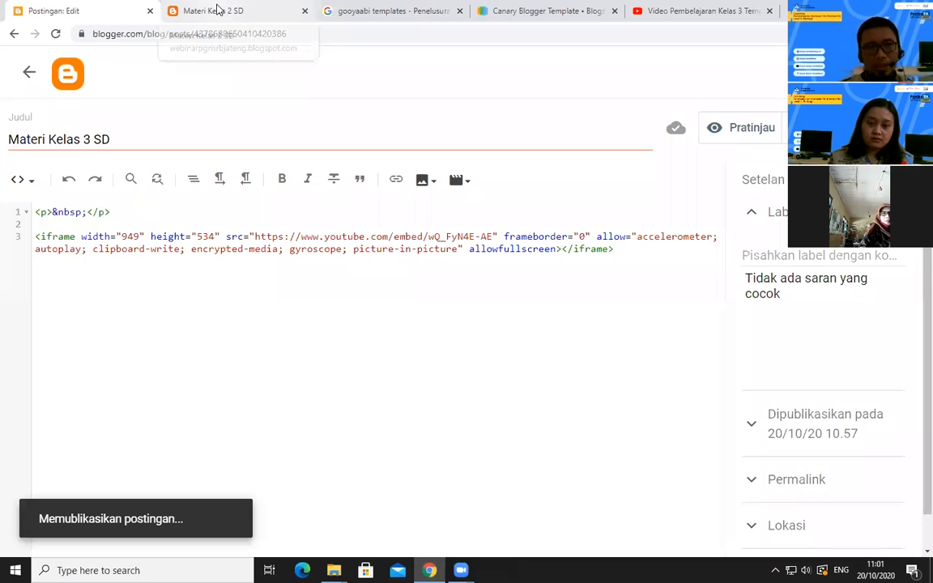
left_click(217, 10)
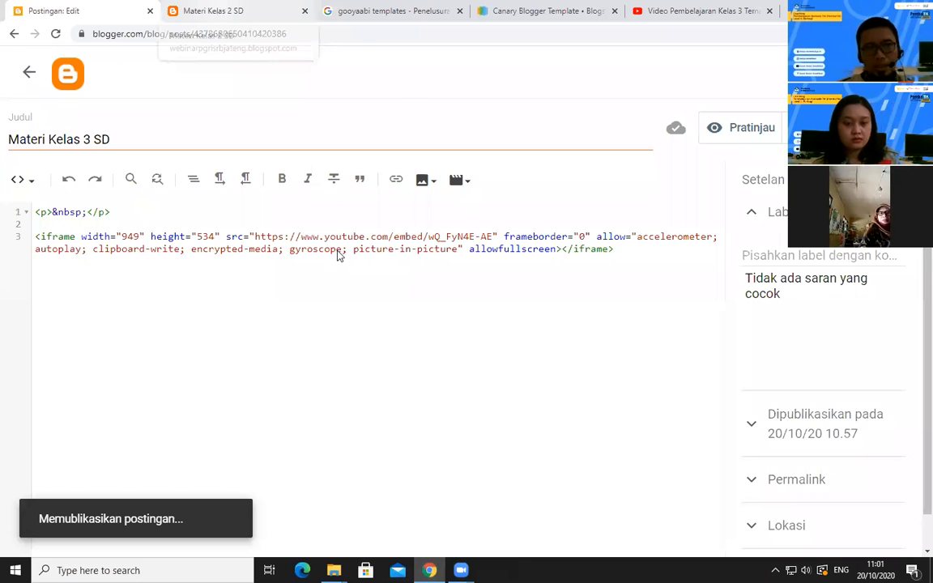
Reload the public blog, go to its home page and open the full "Materi Kelas 3 SD" post
key("F5")
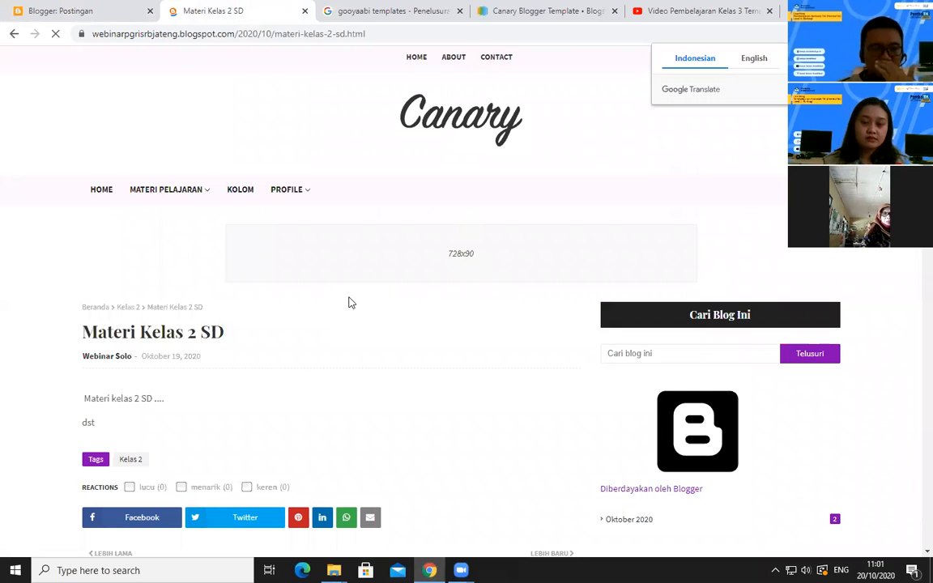
scroll(350, 302, "down", 3)
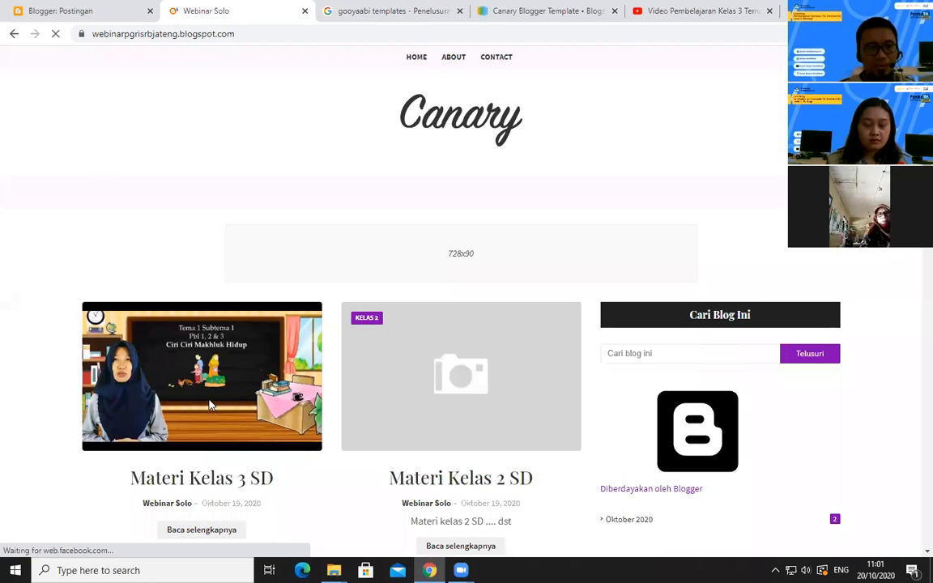
scroll(211, 399, "down", 2)
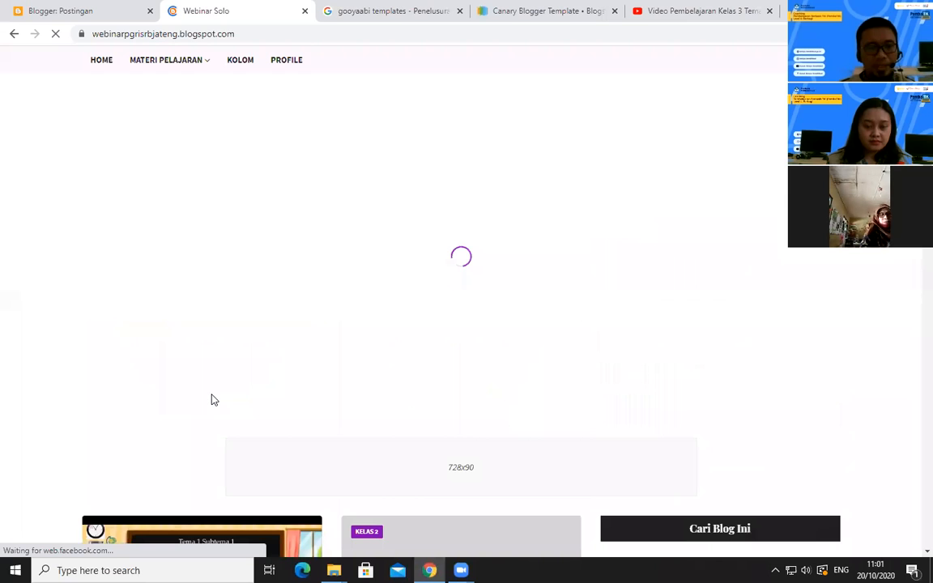
scroll(223, 409, "down", 5)
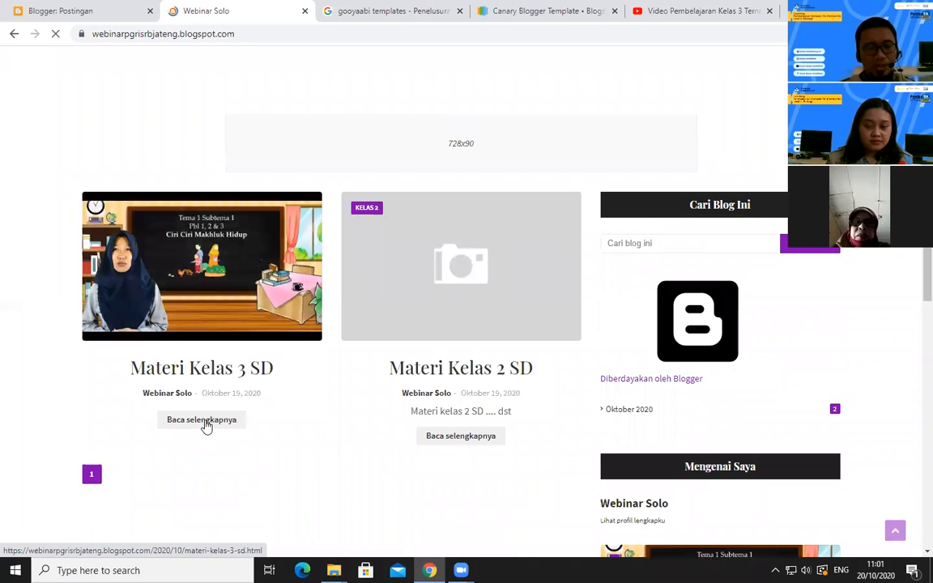
left_click(207, 427)
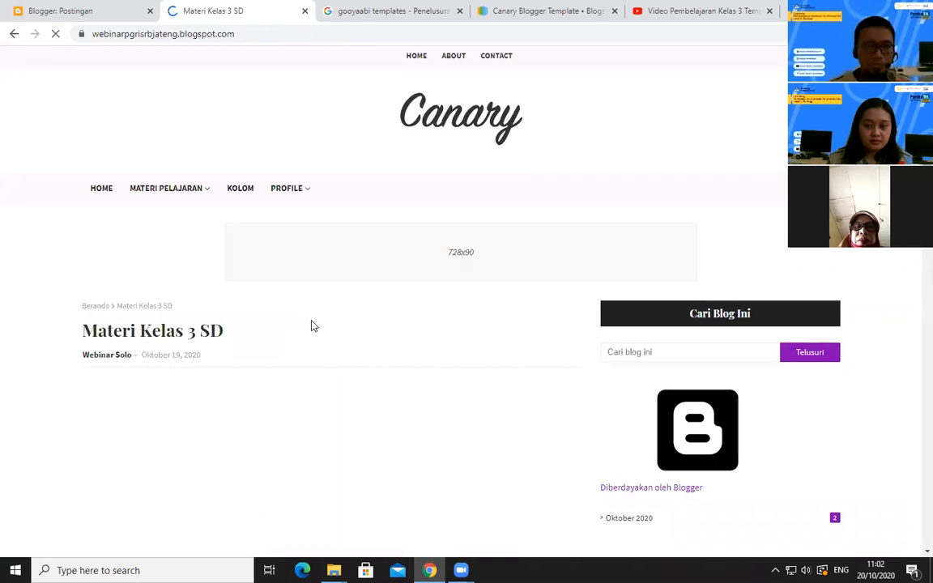
Play the embedded lesson video in the published post briefly, and pause it
scroll(314, 326, "down", 4)
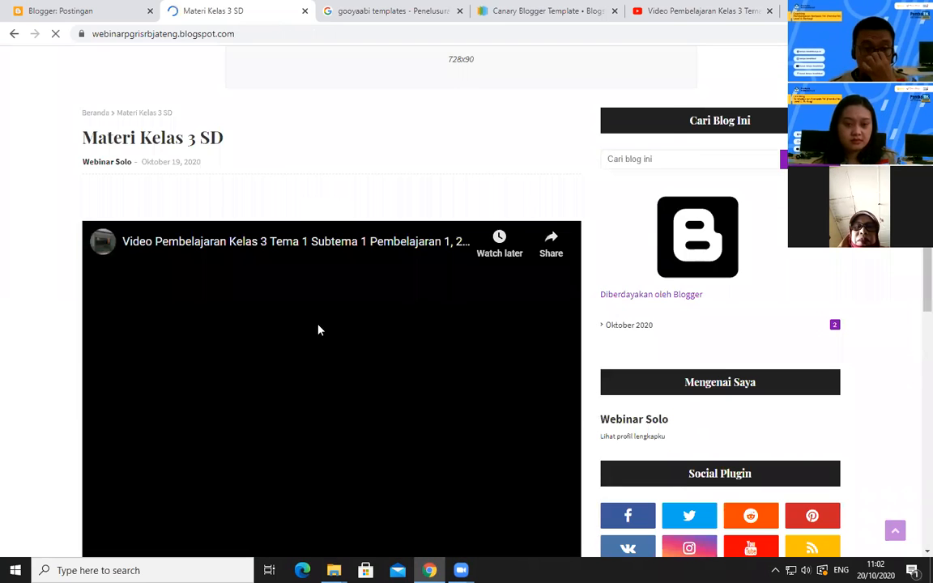
scroll(318, 330, "down", 2)
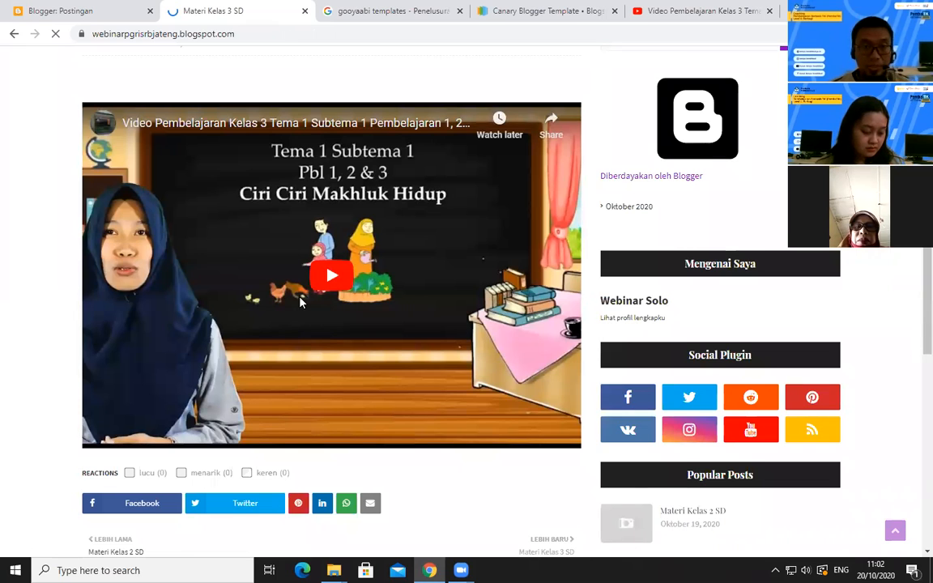
left_click(300, 303)
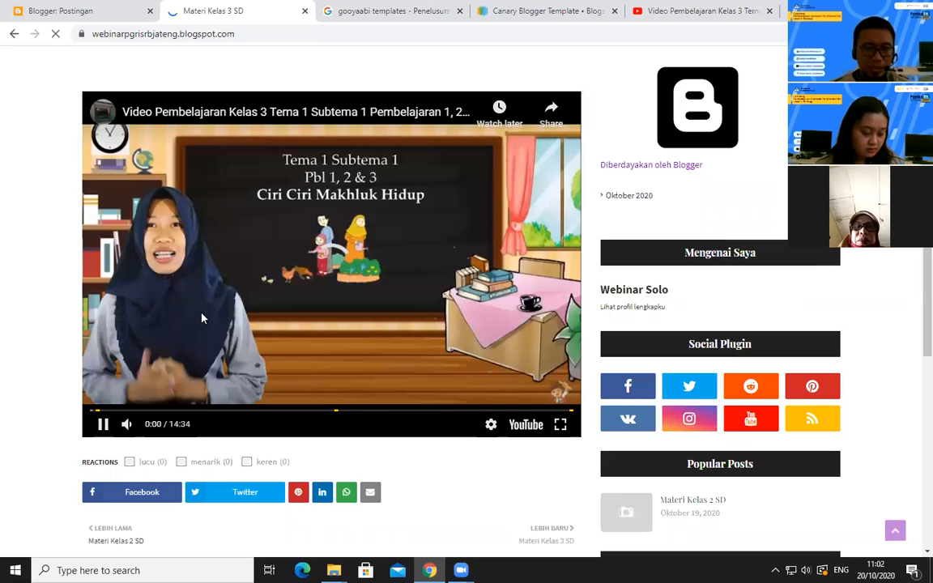
left_click(130, 397)
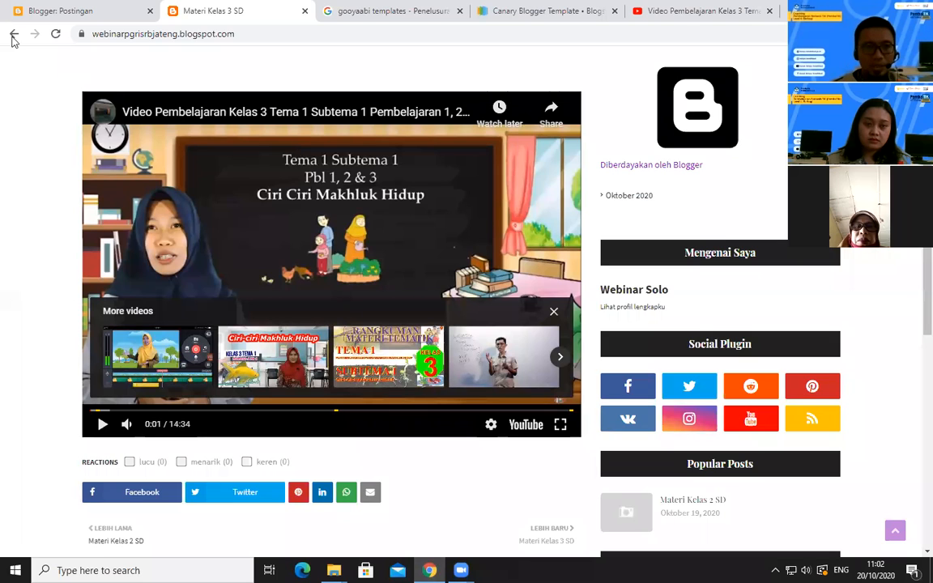
Reopen the "Materi Kelas 3 SD" post in the Blogger editor and select the YouTube embed URL in the iframe's src attribute
key("ctrl+shift+Tab")
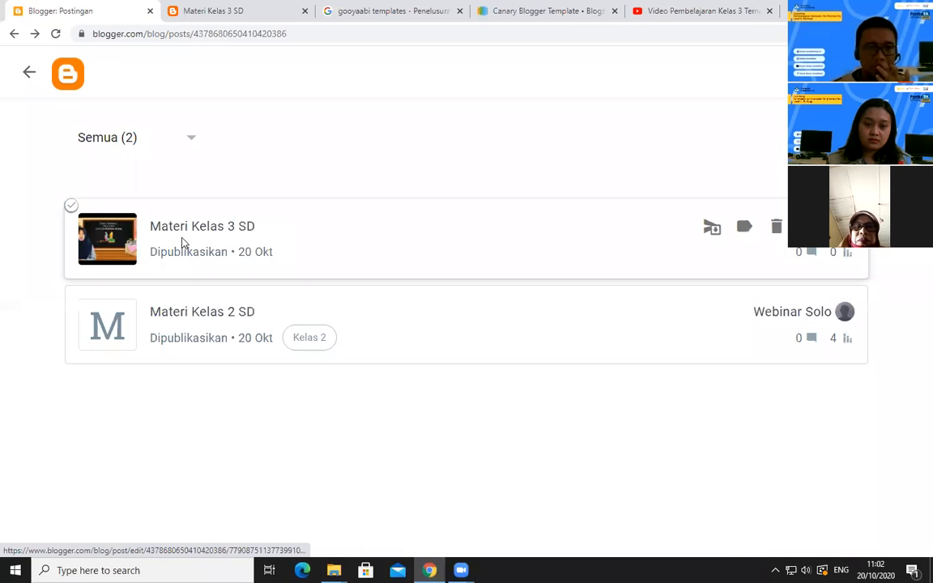
left_click(183, 243)
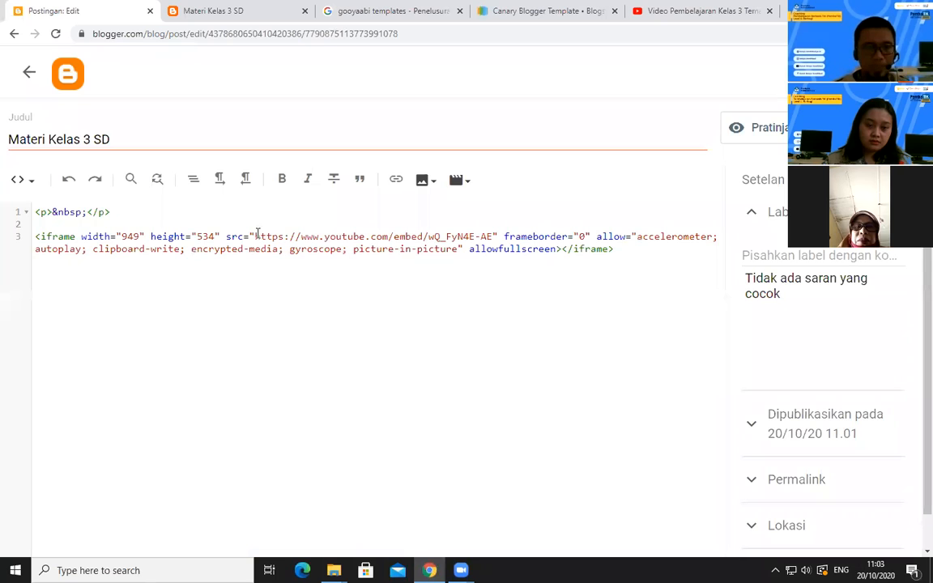
left_click_drag(257, 236, 364, 236)
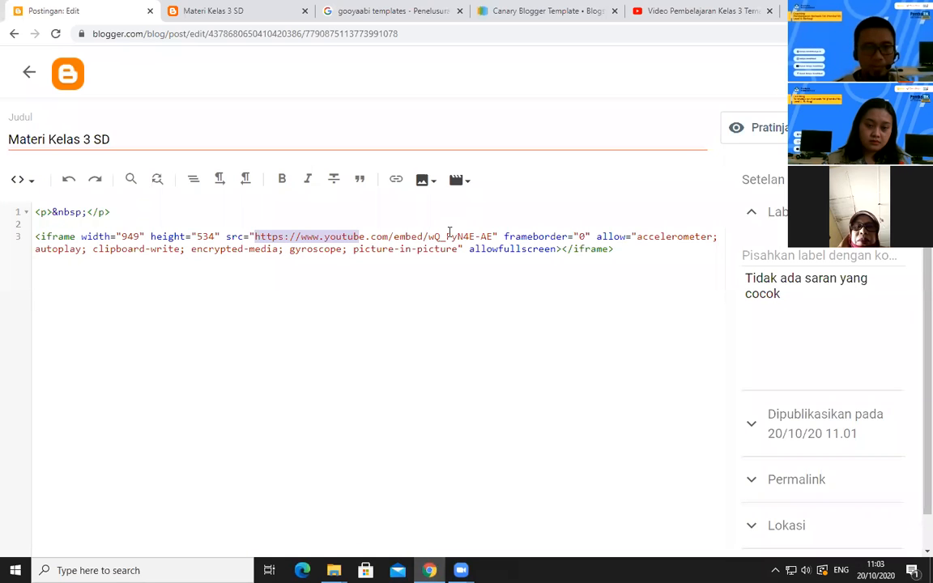
left_click_drag(476, 233, 493, 236)
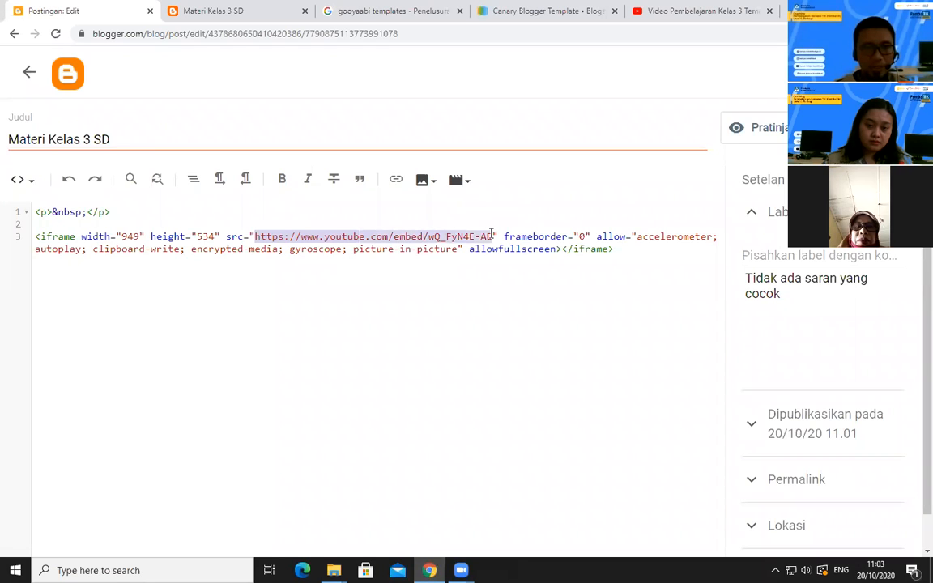
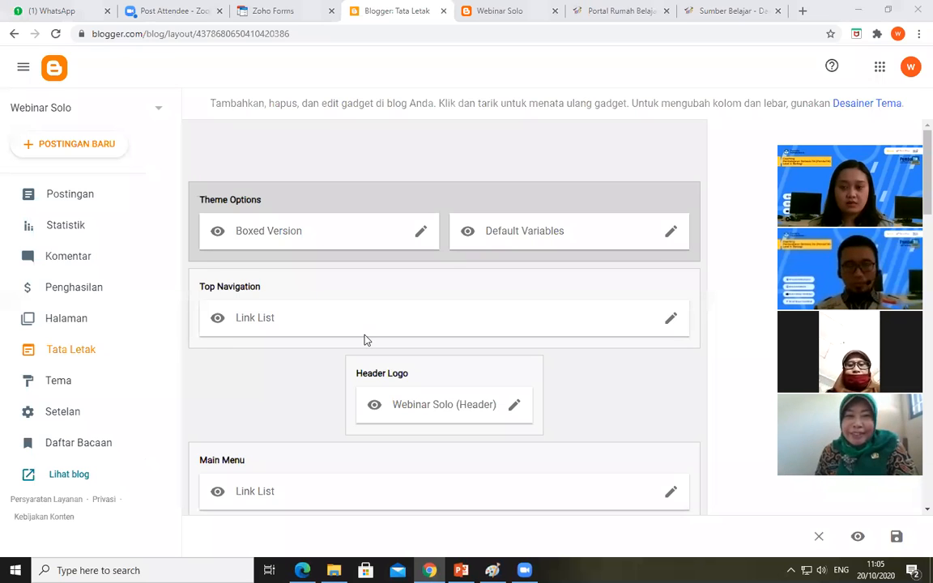
Reload the public blog's home page and examine its menu, featured post, post list and upper sidebar
left_click(492, 25)
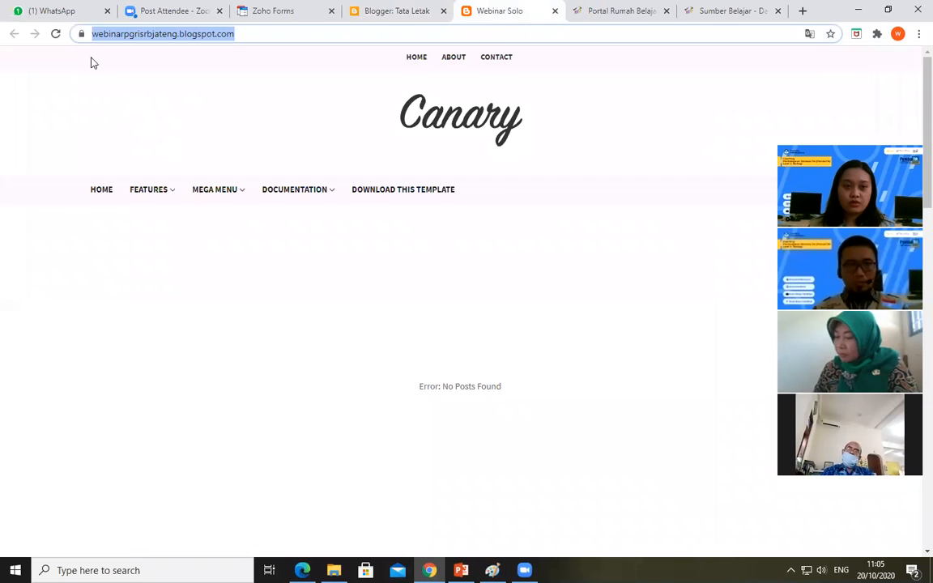
left_click(57, 38)
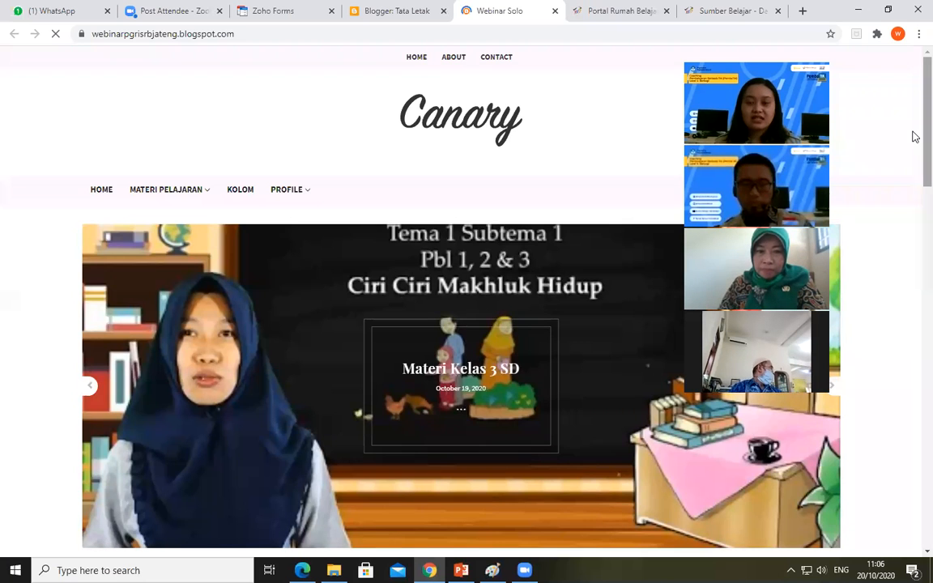
scroll(913, 145, "down", 2)
scroll(914, 176, "down", 3)
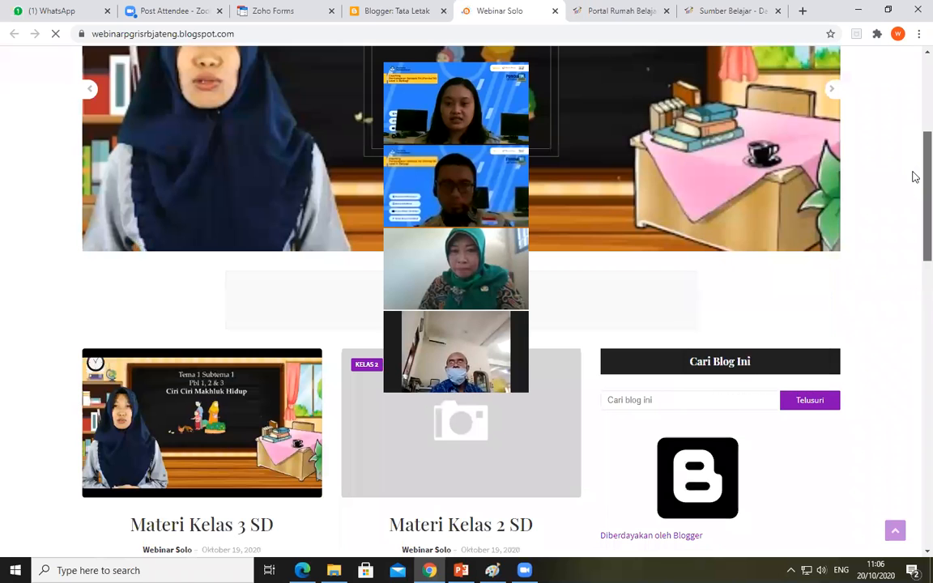
scroll(915, 177, "down", 1)
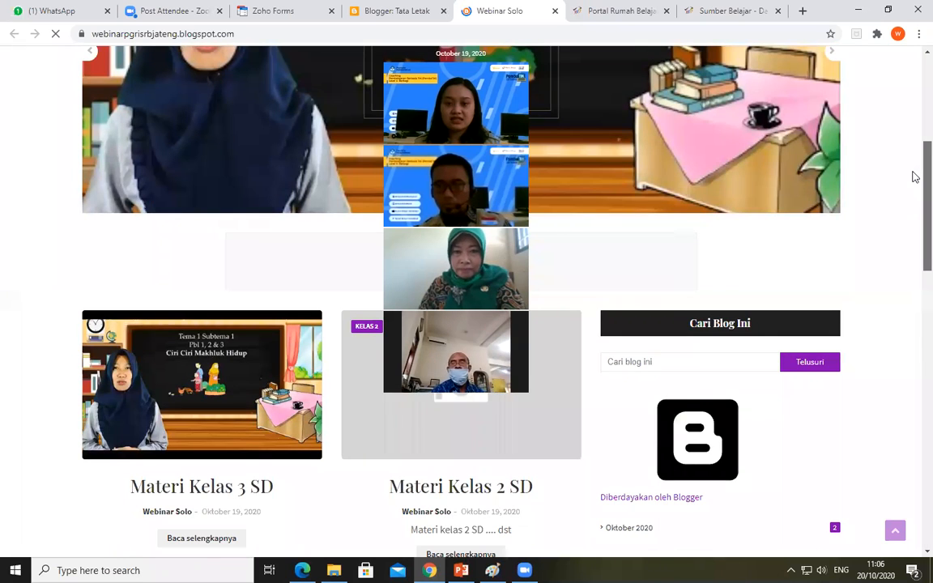
scroll(915, 176, "up", 3)
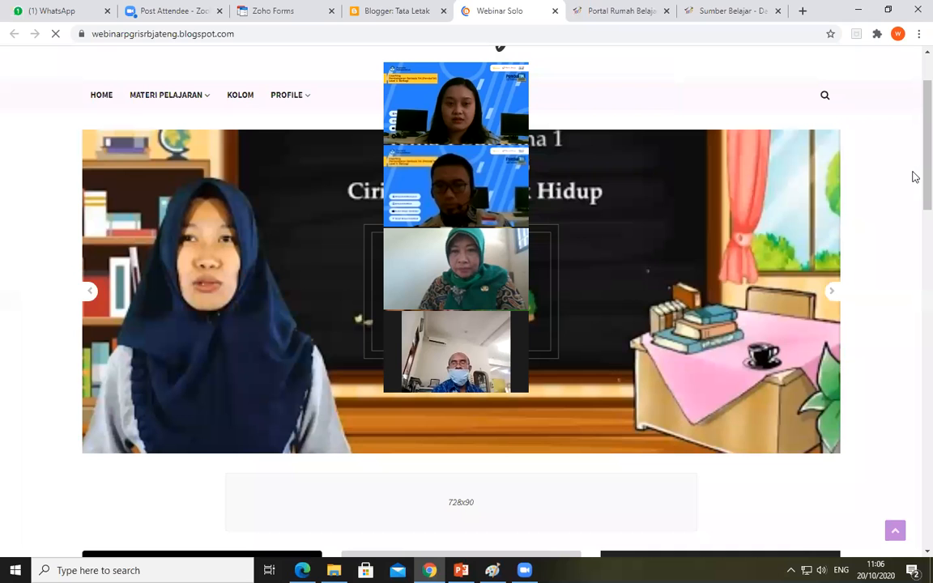
scroll(913, 247, "down", 3)
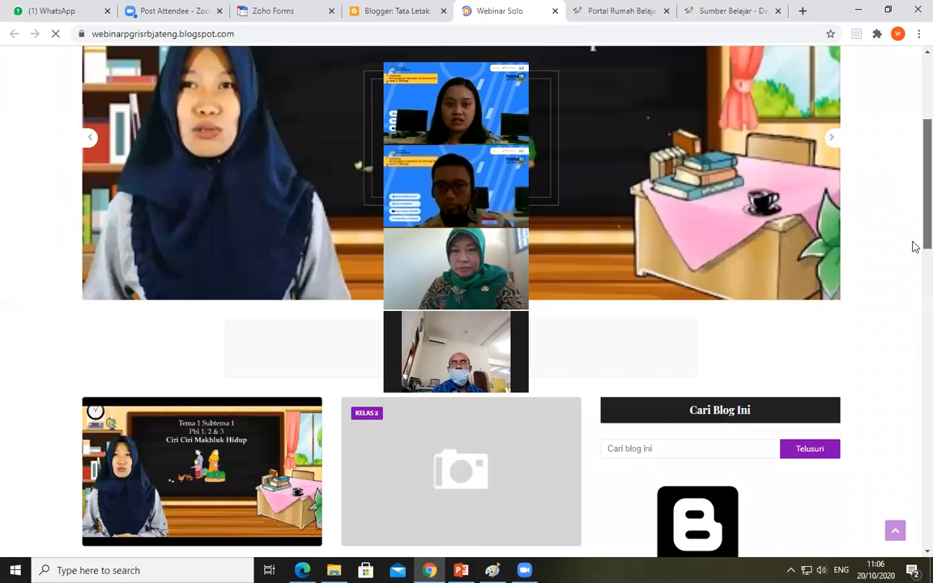
scroll(914, 251, "down", 2)
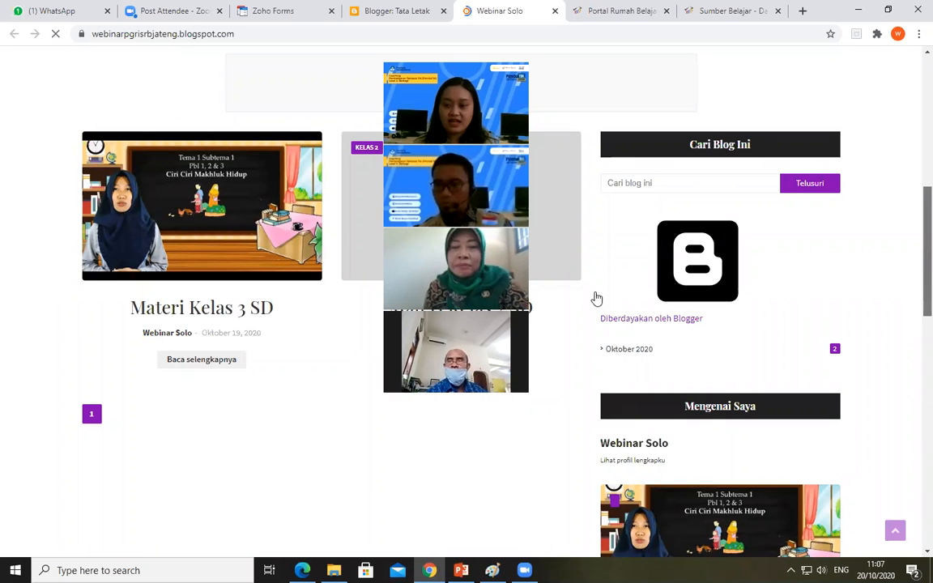
scroll(596, 299, "down", 4)
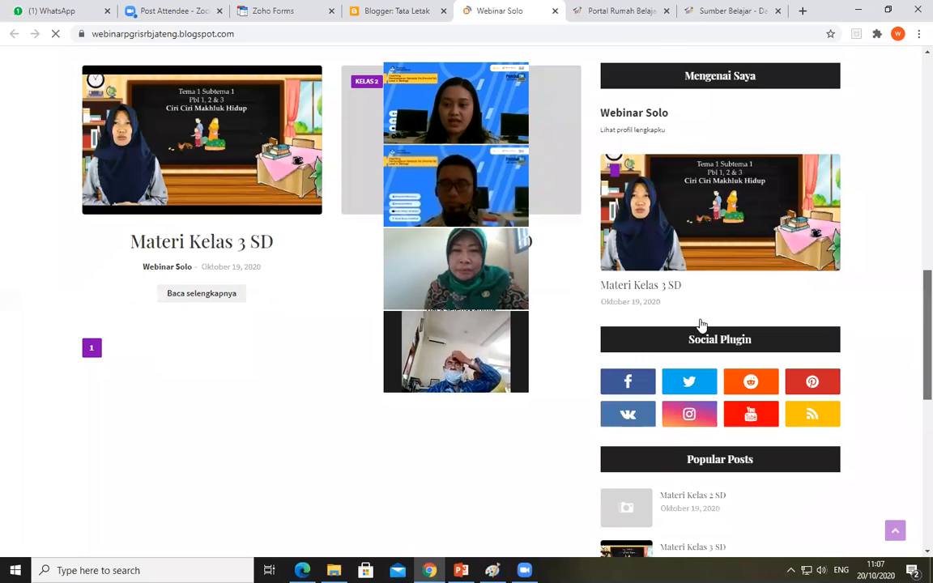
scroll(702, 324, "down", 1)
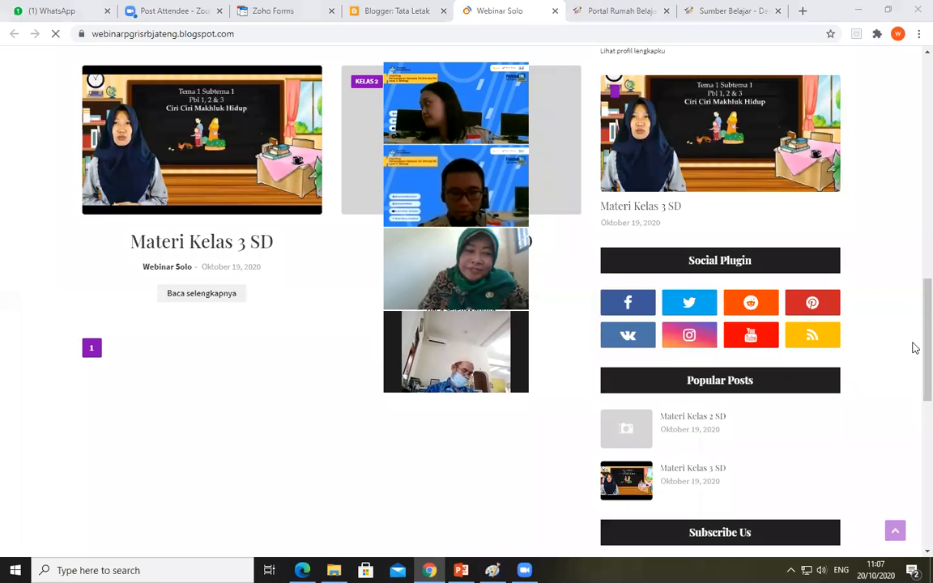
Examine the sidebar gadgets on the home page, from the blog search box to the Subscribe Us video
scroll(916, 348, "down", 2)
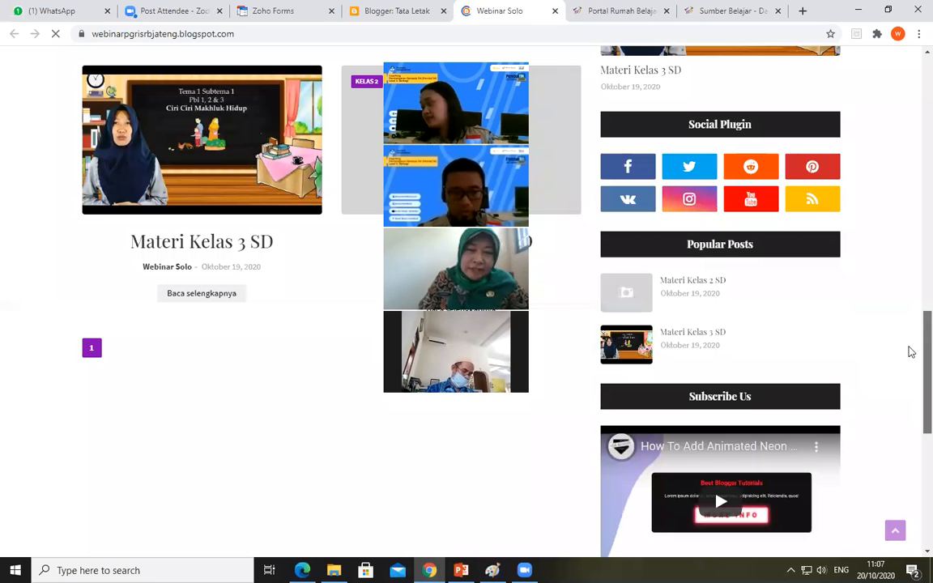
scroll(915, 267, "up", 5)
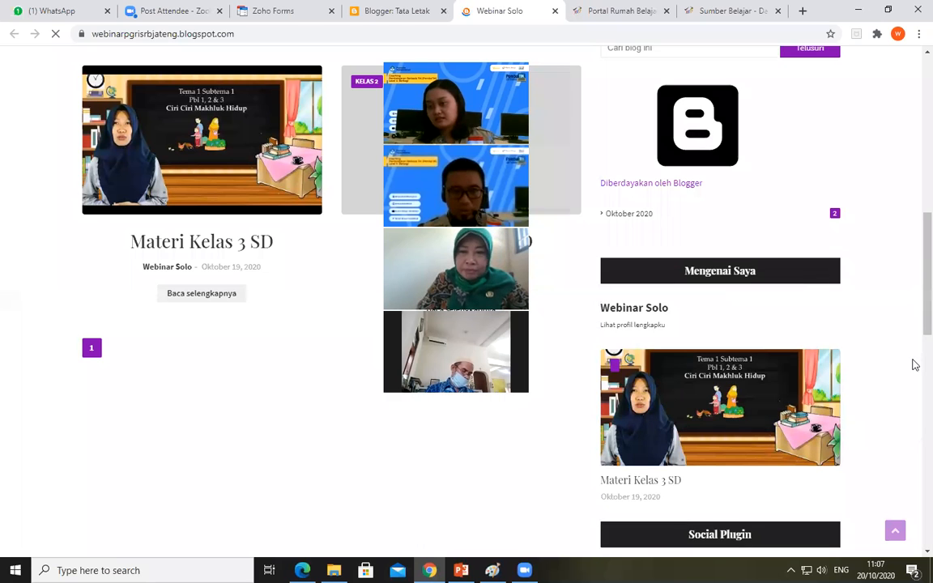
scroll(914, 251, "down", 5)
scroll(915, 252, "up", 7)
scroll(915, 288, "down", 2)
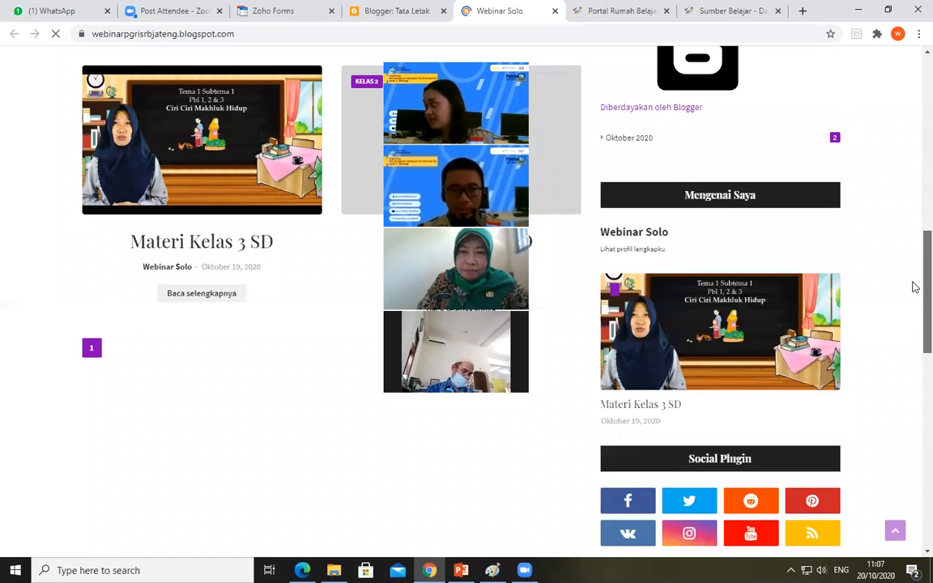
scroll(914, 235, "up", 2)
scroll(916, 237, "up", 1)
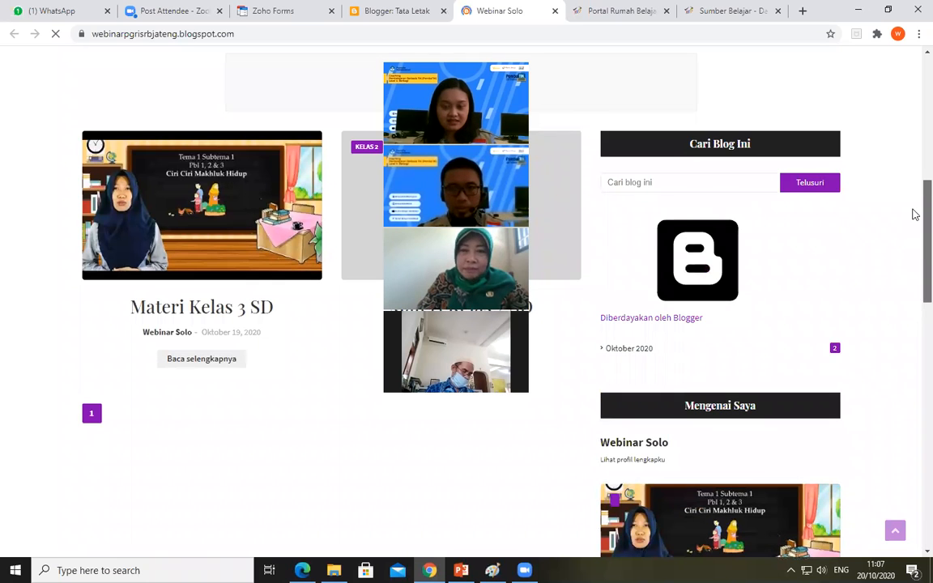
scroll(914, 223, "down", 1)
scroll(915, 231, "up", 1)
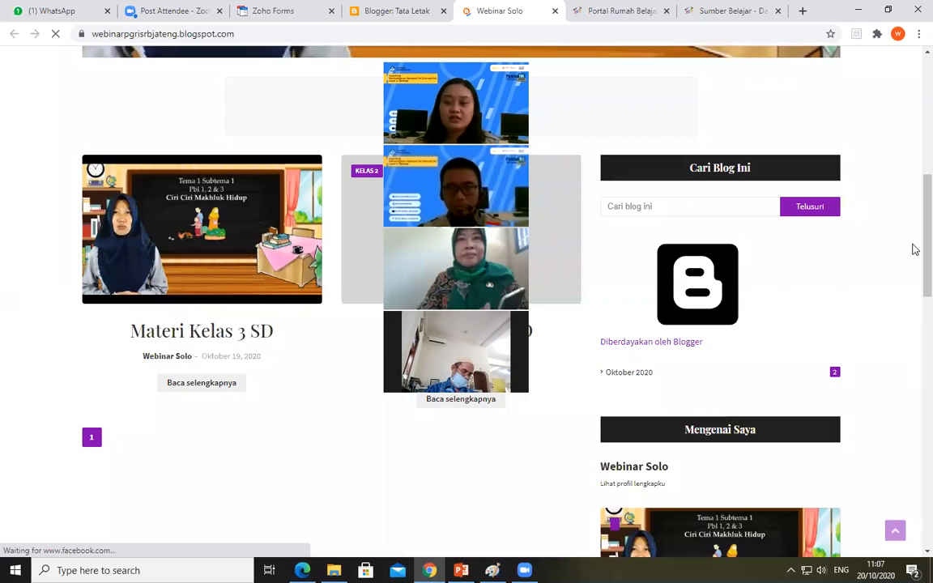
Examine the remaining sidebar gadgets, including Popular Posts, Facebook and Tags, and the footer sections of the home page
scroll(914, 295, "down", 5)
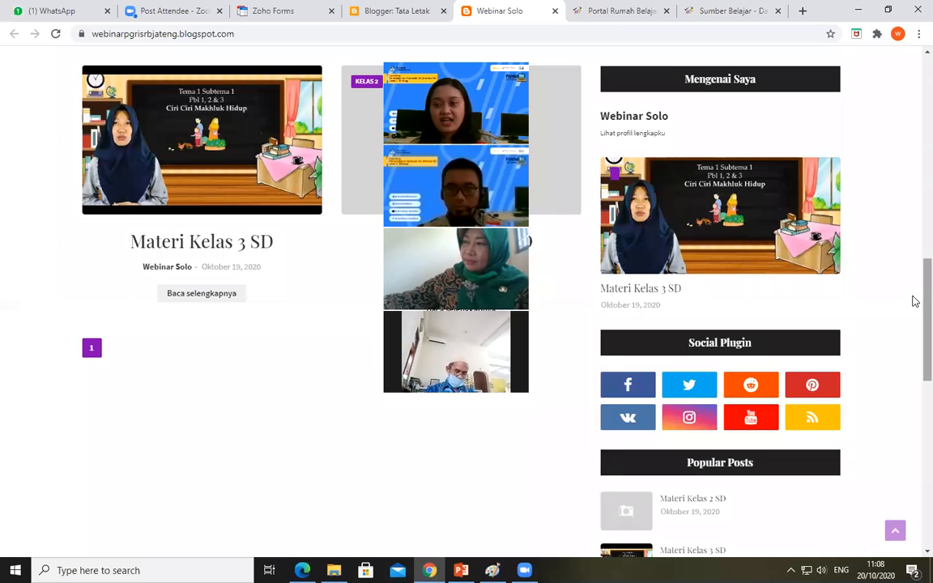
scroll(915, 293, "down", 2)
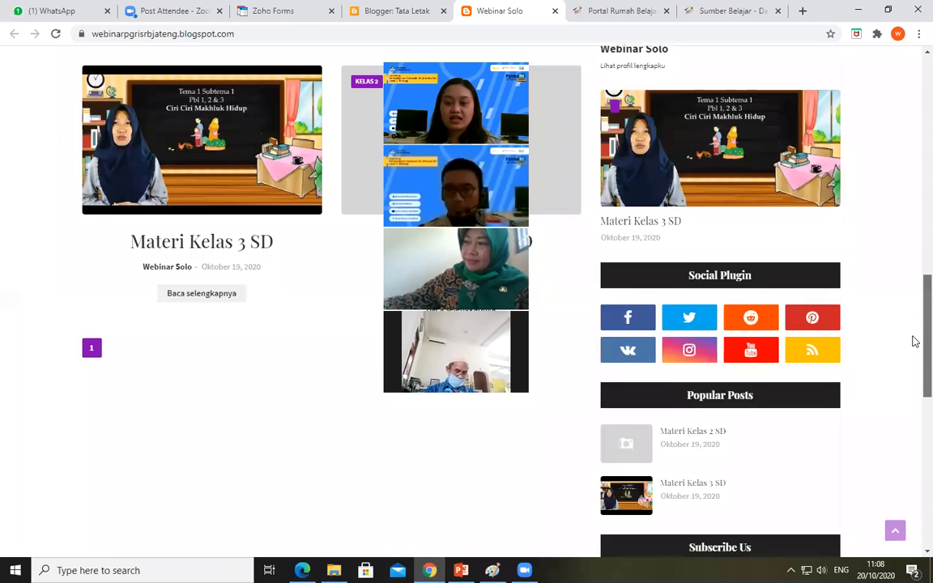
scroll(915, 380, "down", 3)
scroll(916, 343, "down", 3)
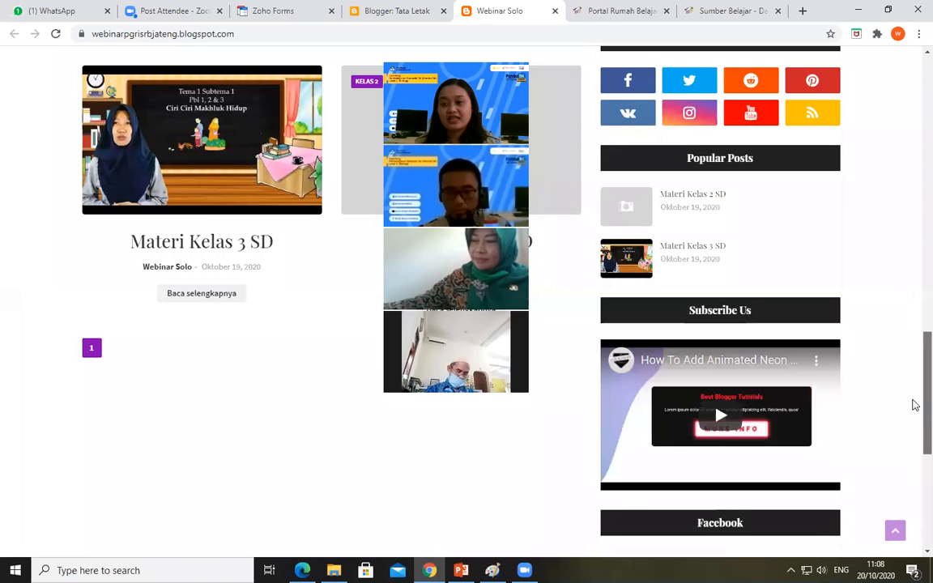
scroll(914, 412, "down", 4)
scroll(915, 443, "down", 2)
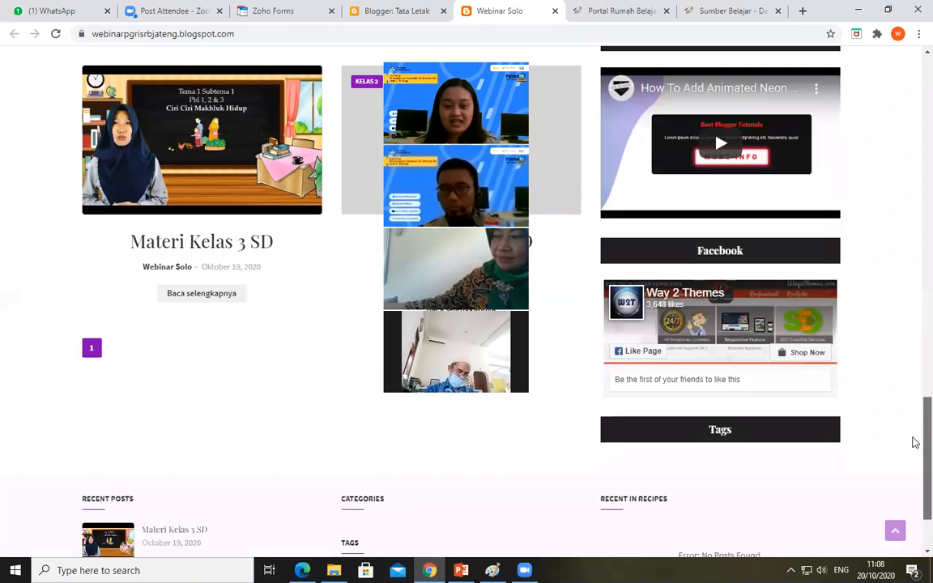
scroll(916, 443, "down", 1)
left_click_drag(914, 422, 914, 421)
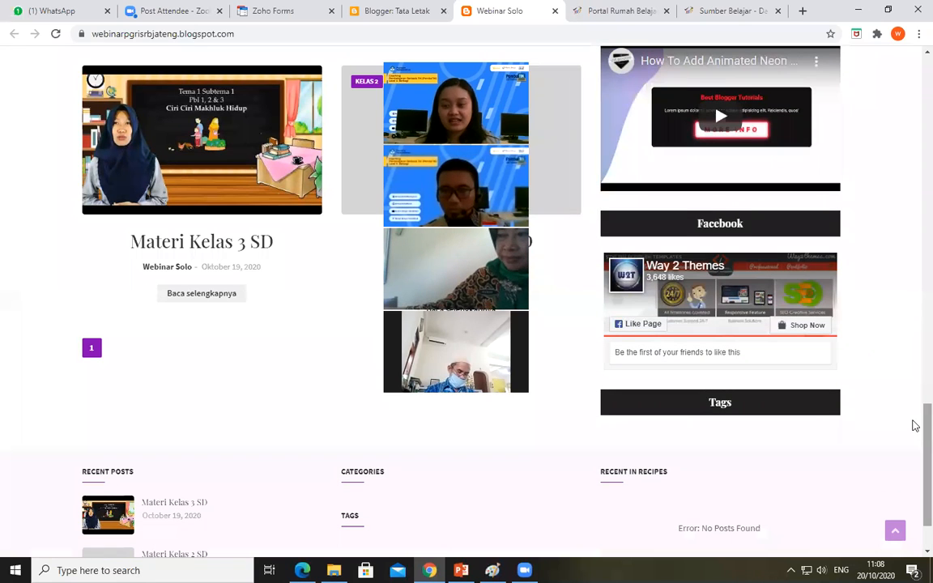
left_click_drag(915, 448, 915, 471)
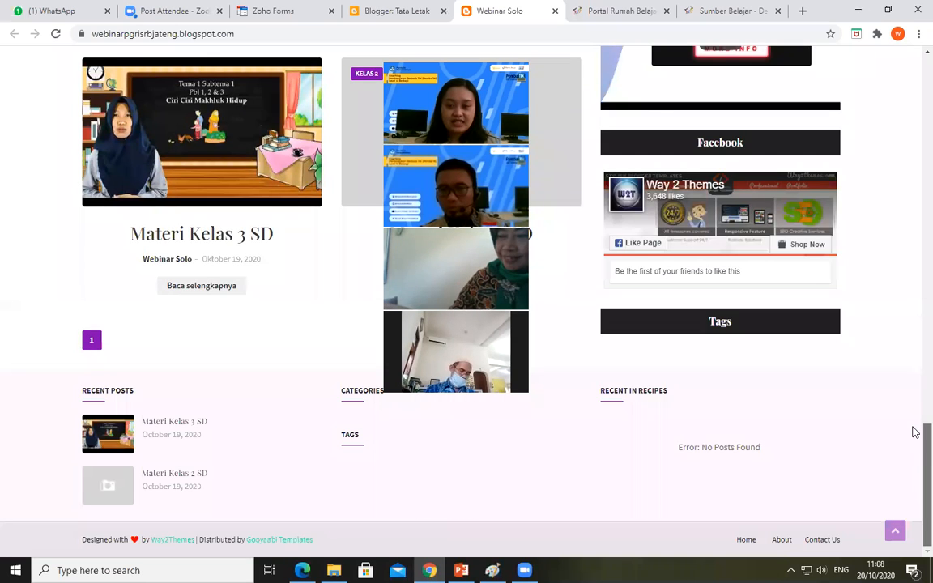
left_click_drag(915, 415, 915, 388)
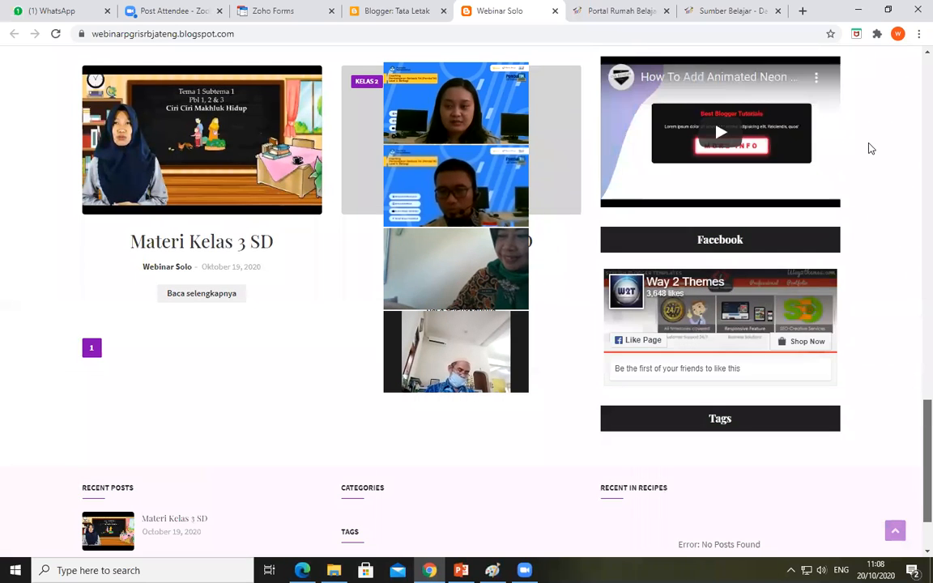
scroll(871, 146, "up", 2)
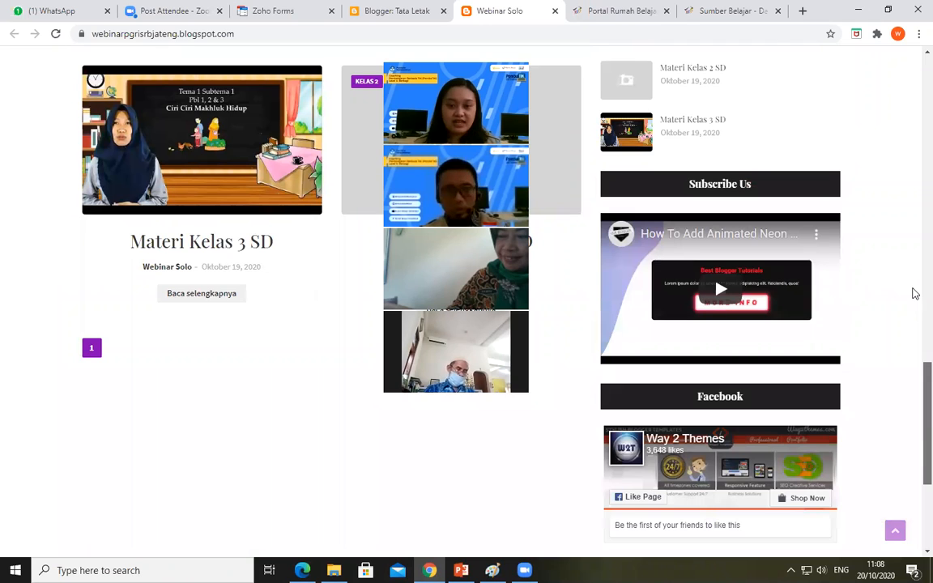
Compare the top of the public blog page with the gadget sections on Blogger's Tata Letak page
scroll(915, 99, "up", 1)
left_click_drag(915, 54, 913, 52)
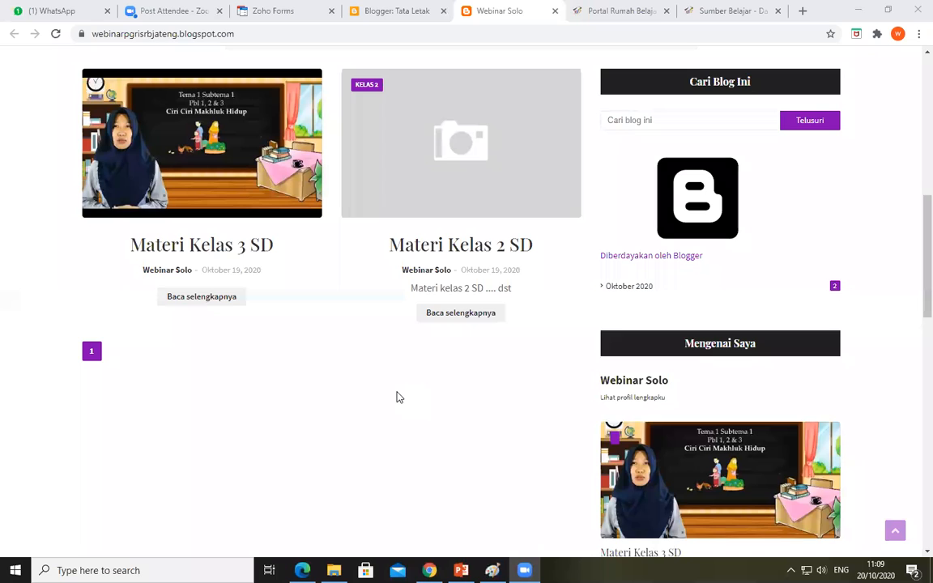
left_click(915, 213)
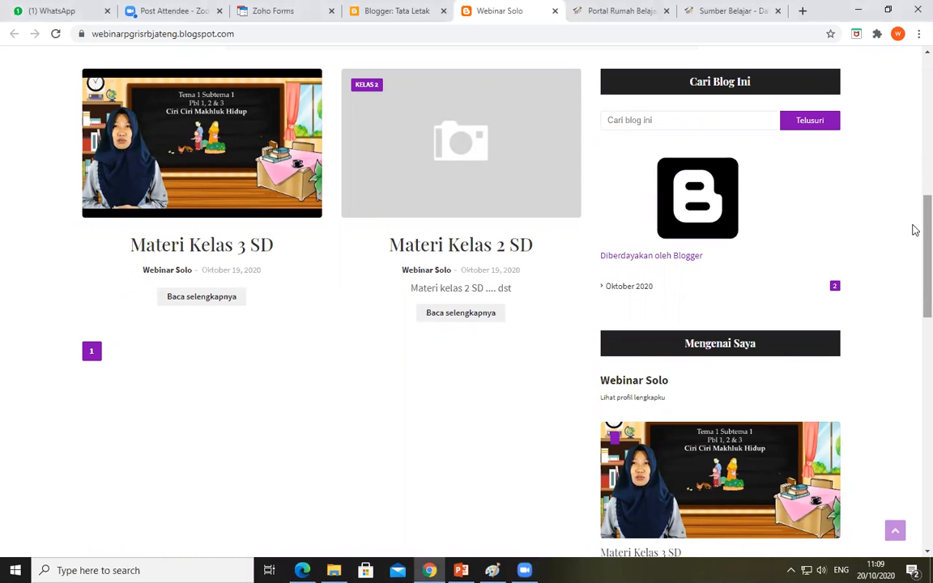
scroll(909, 133, "up", 3)
scroll(815, 95, "up", 4)
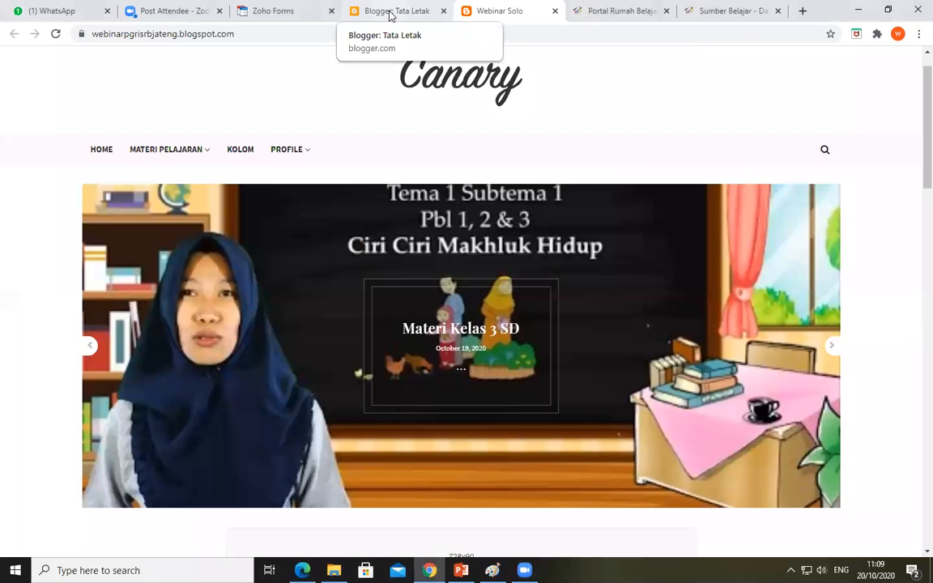
left_click(362, 13)
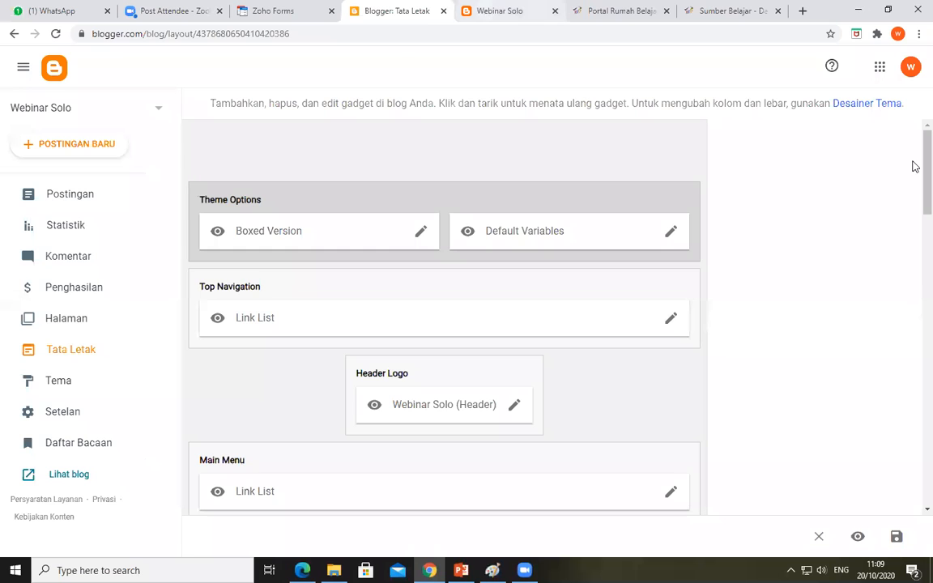
key("ctrl+Tab")
scroll(914, 137, "up", 1)
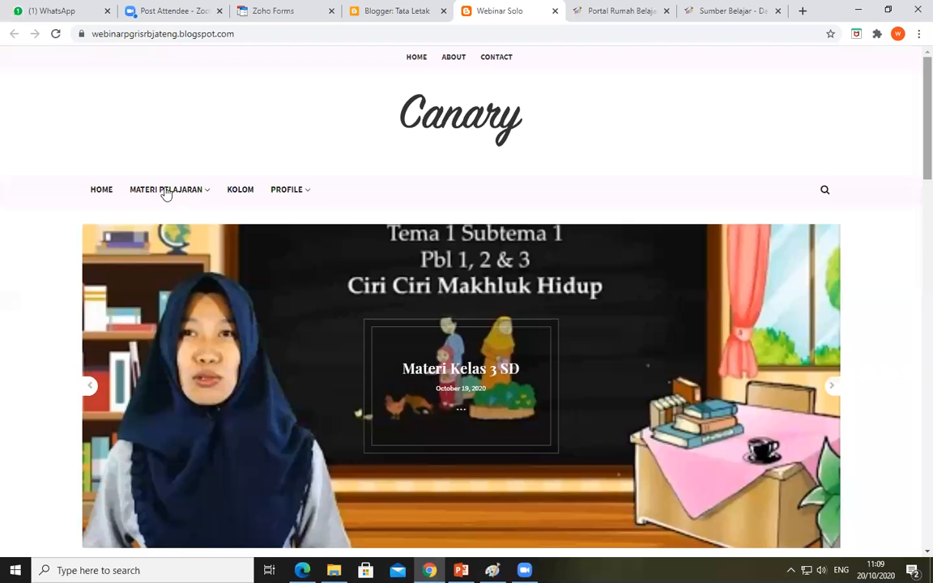
Open the Kelas 2 link under Materi Pelajaran in a new tab, view its target page and close that tab
mouse_move(165, 194)
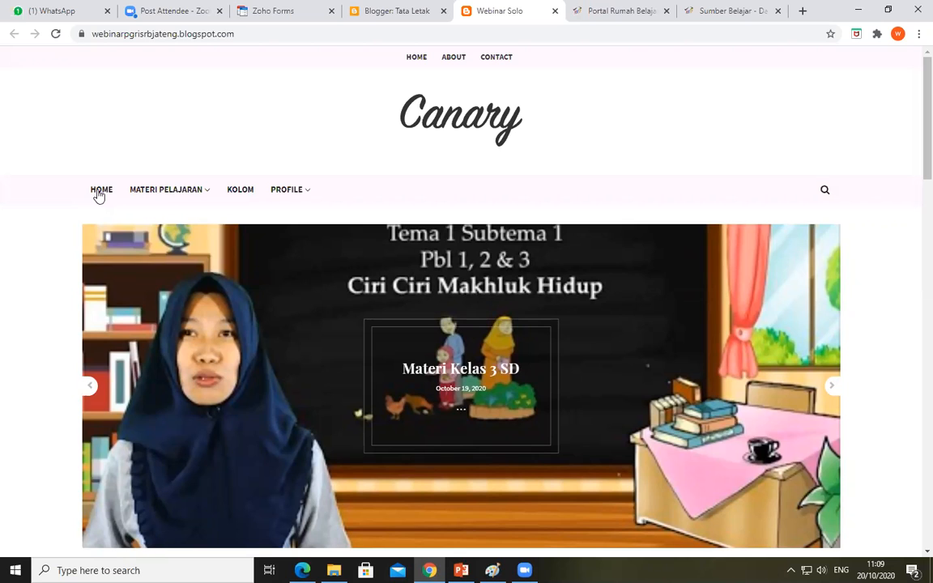
mouse_move(146, 272)
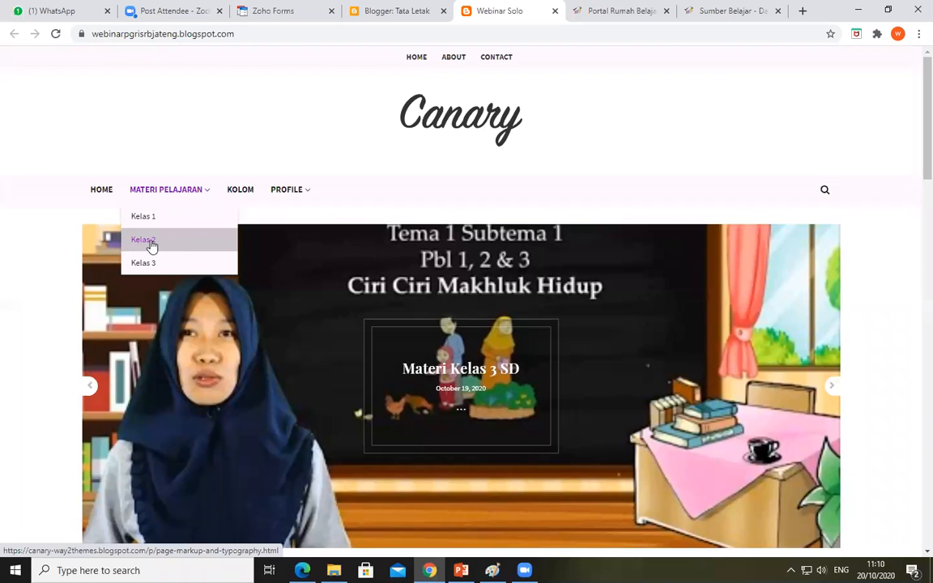
right_click(150, 242)
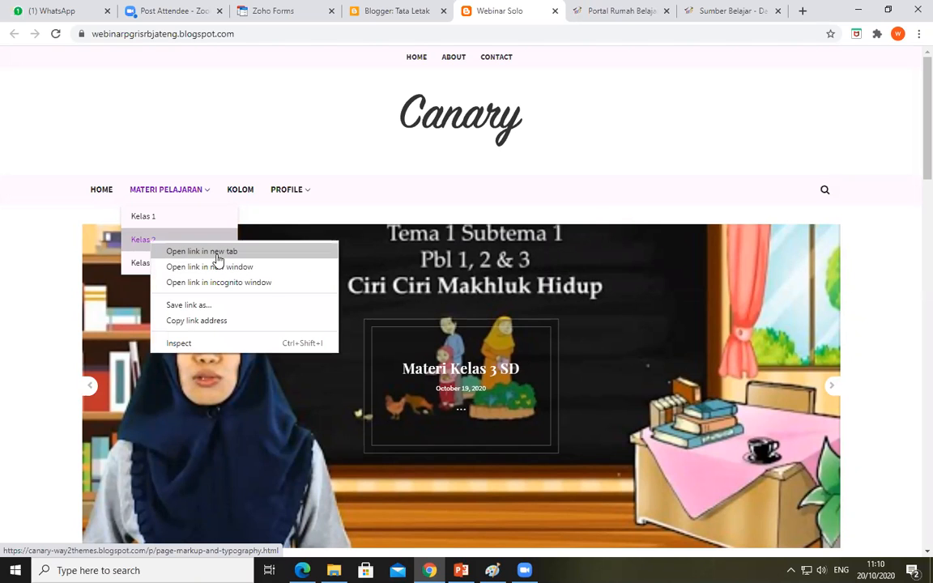
left_click(216, 256)
left_click(524, 11)
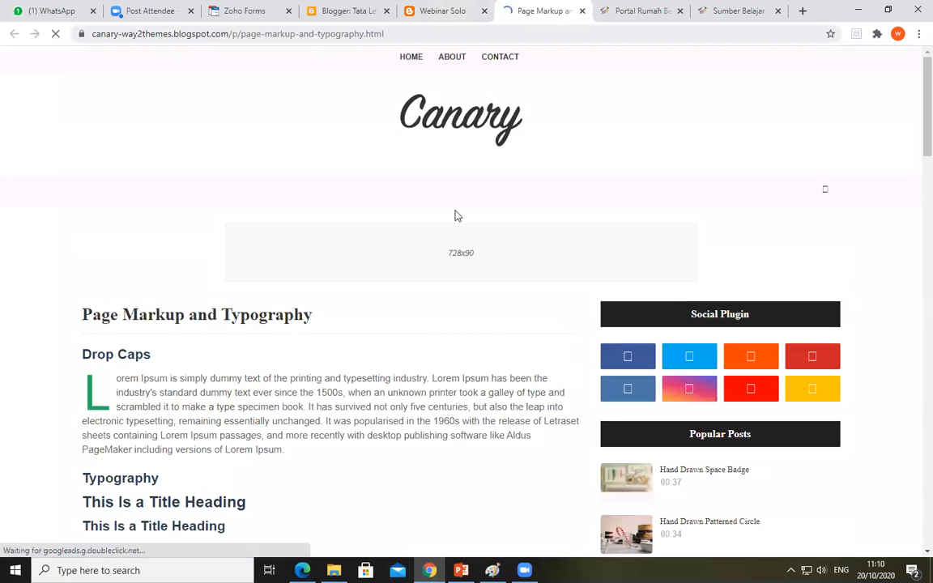
key("ctrl+w")
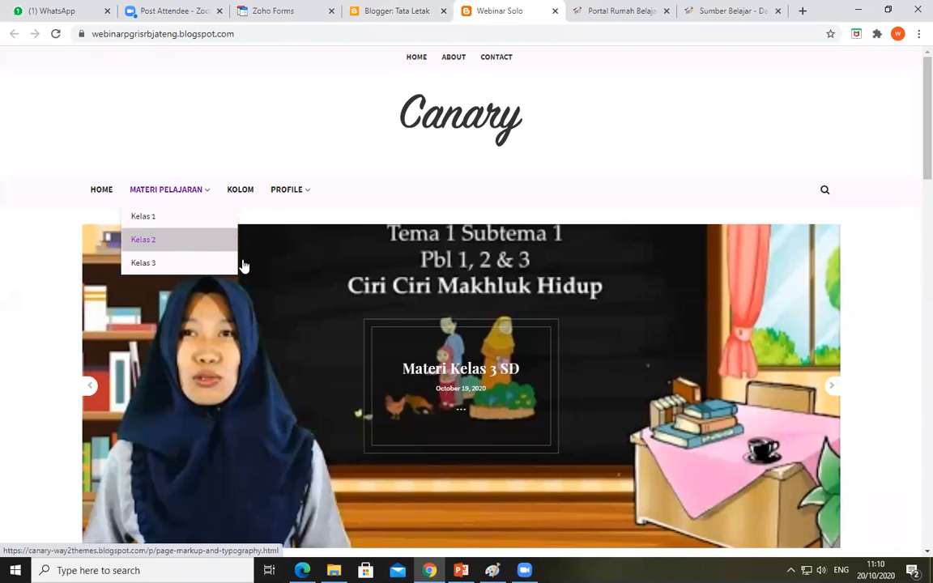
Look over the "Materi Kelas 3 SD" and "Materi Kelas 2 SD" posts listed on the home page
scroll(243, 265, "down", 5)
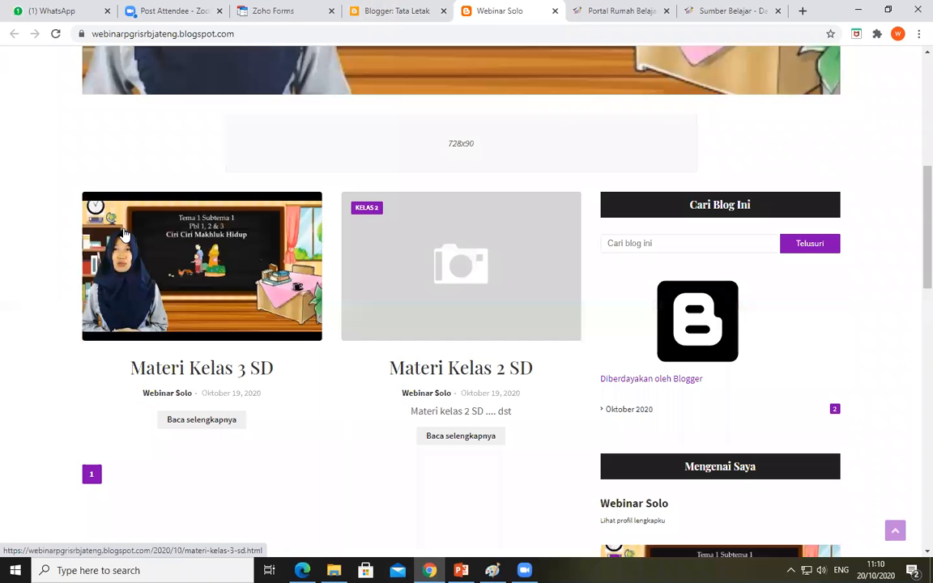
scroll(455, 348, "up", 2)
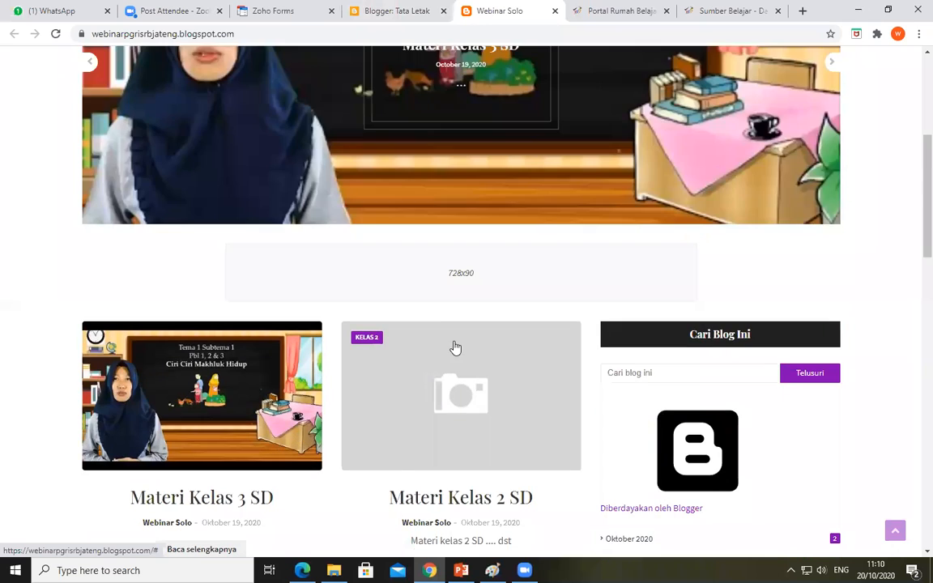
scroll(480, 289, "down", 3)
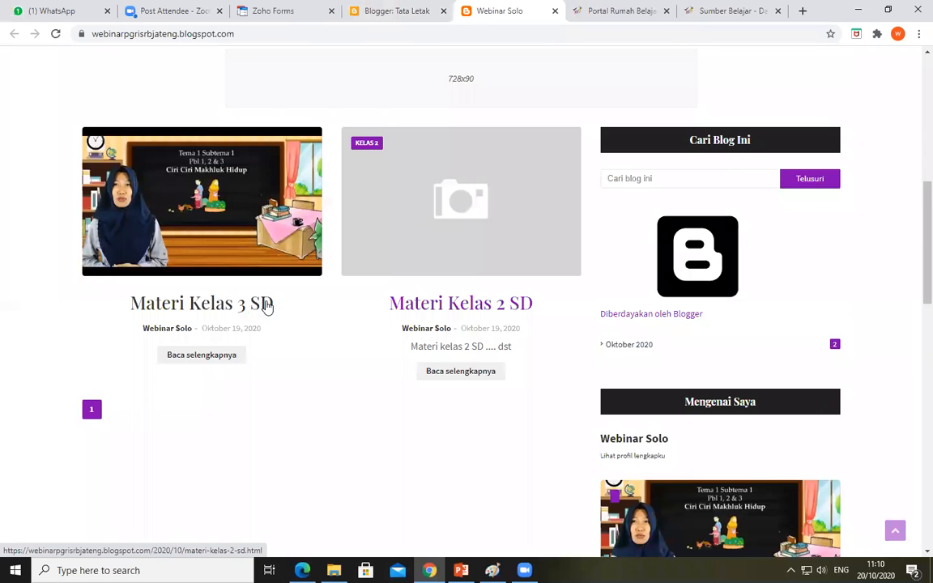
Return to Blogger, open the blog's Postingan list and reload the page
left_click(397, 8)
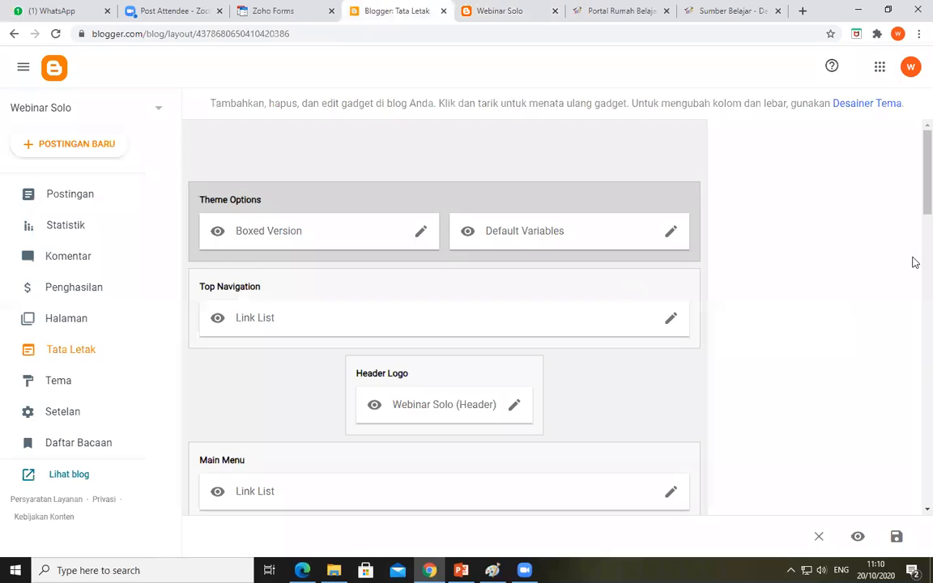
scroll(914, 218, "down", 2)
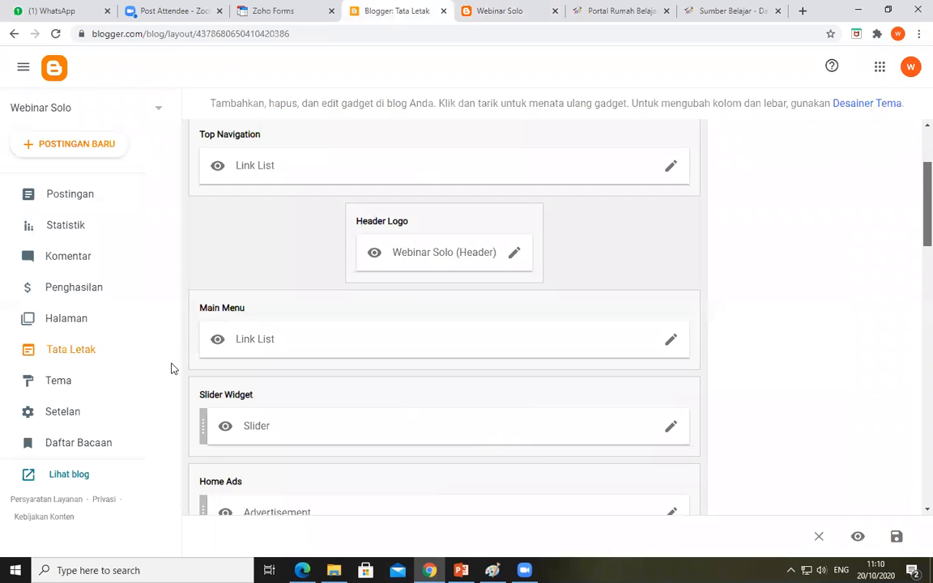
scroll(319, 258, "down", 1)
left_click(68, 198)
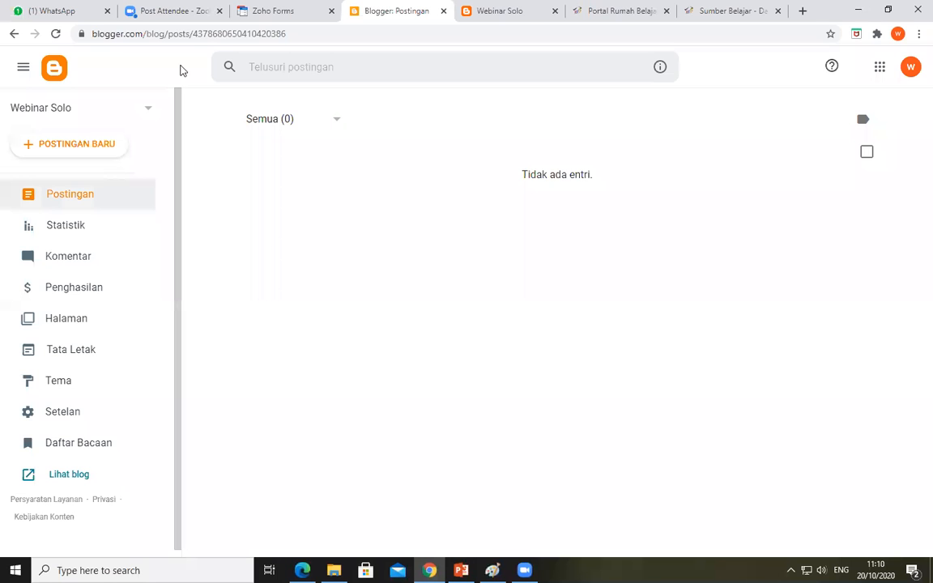
left_click(187, 37)
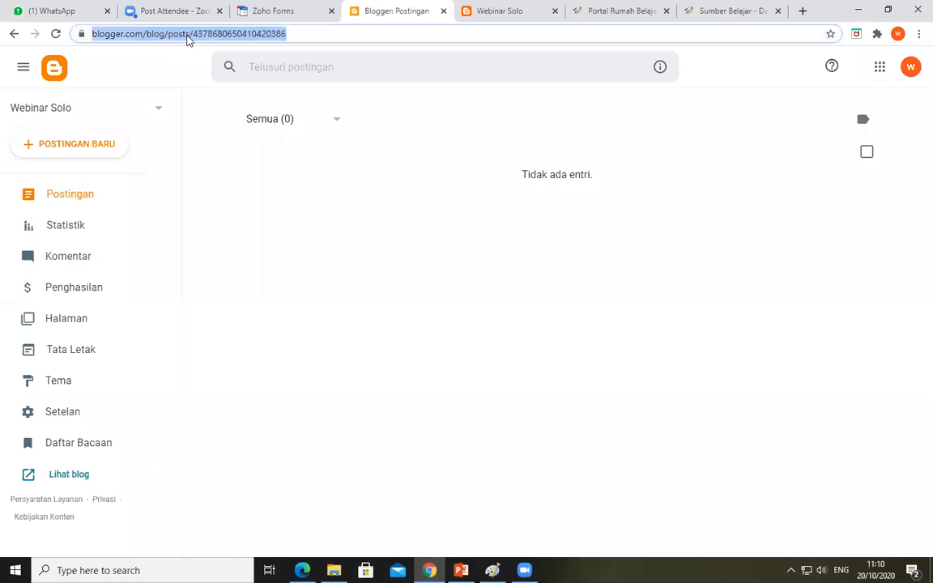
key("Return")
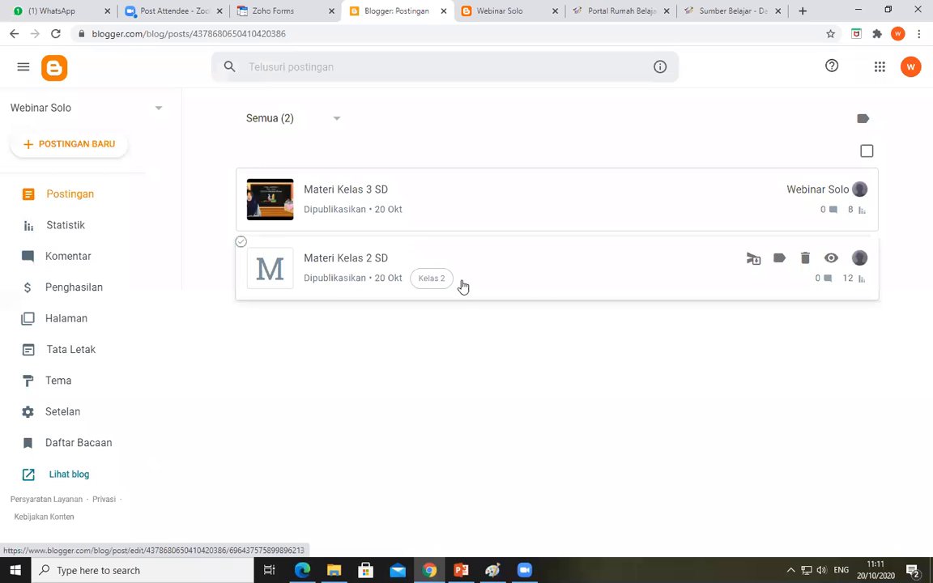
Open the "Materi Kelas 3 SD" post for editing and switch its content from HTML view to compose view
right_click(352, 196)
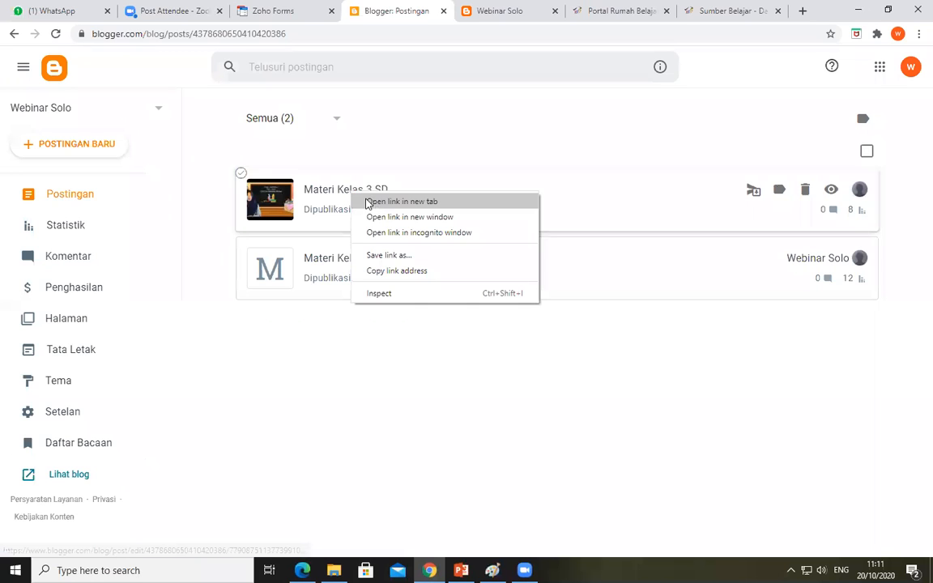
left_click(338, 195)
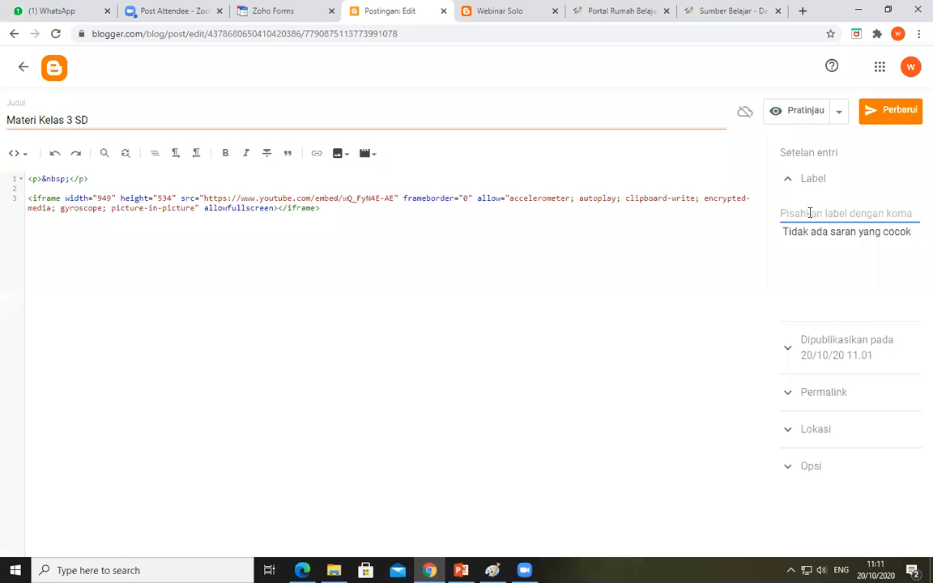
left_click(14, 154)
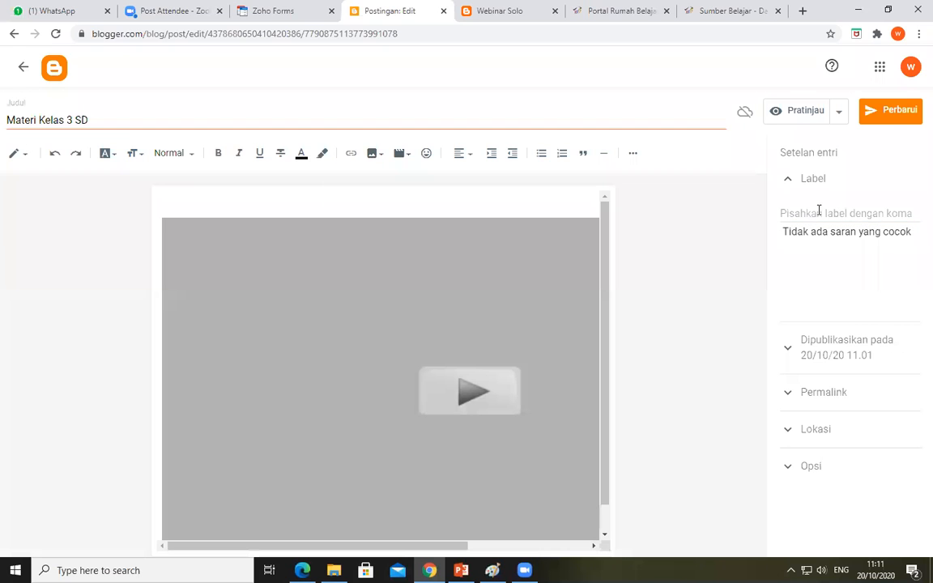
Add the label "Kelas 3" to the "Materi Kelas 3 SD" post, update it and return to the post list
left_click(819, 210)
type("K")
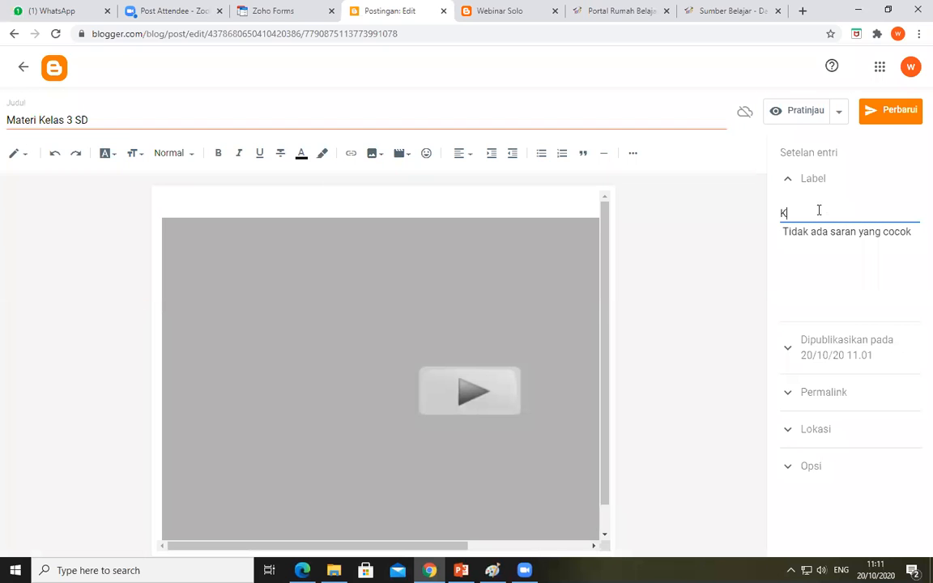
type("elas 3")
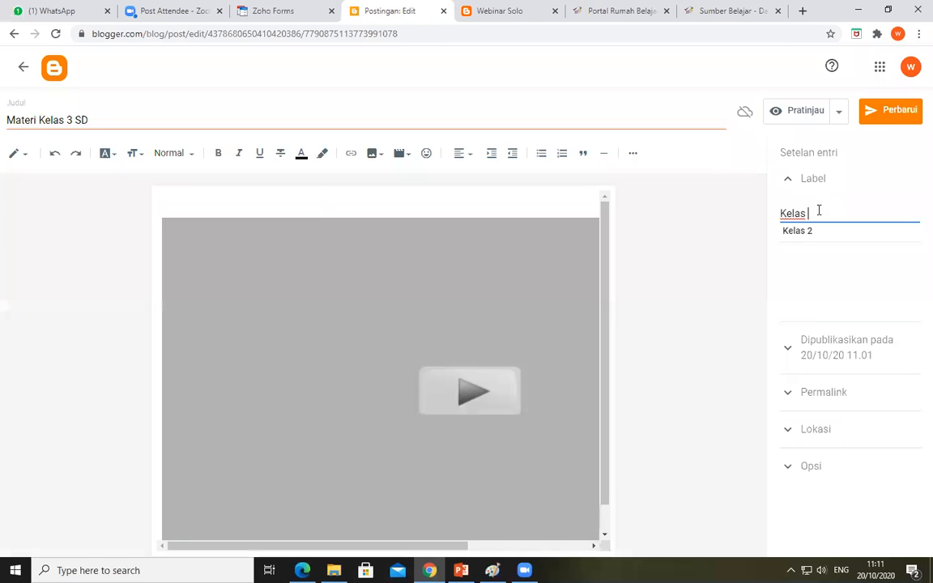
left_click(837, 115)
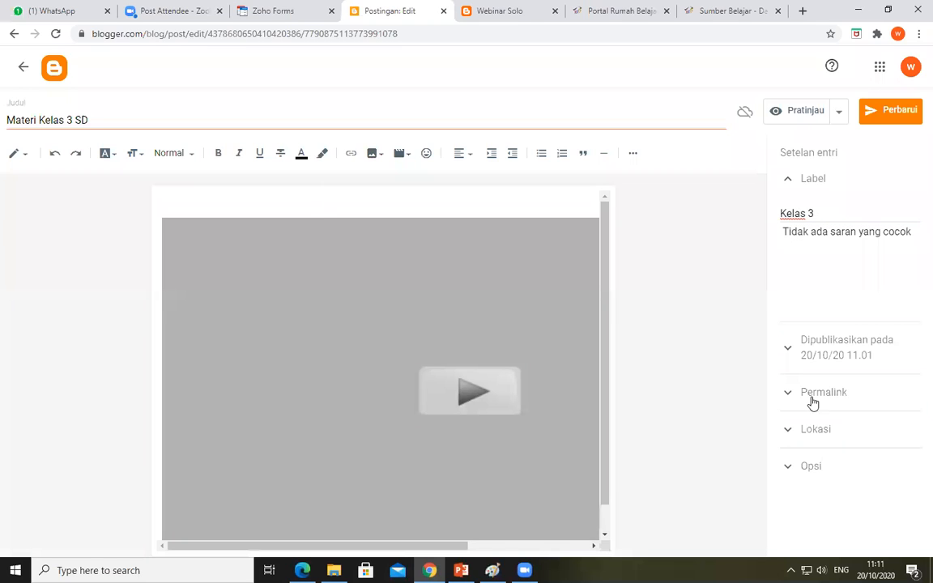
left_click(867, 115)
left_click(59, 71)
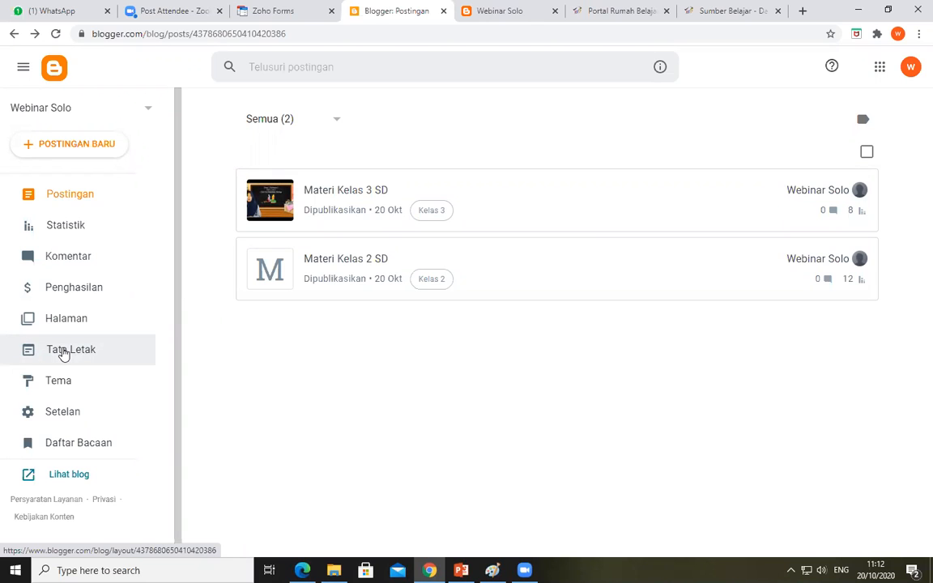
Open the Tata Letak page, then reload the public blog and check its post labels, sidebar gadgets and footer
left_click(65, 350)
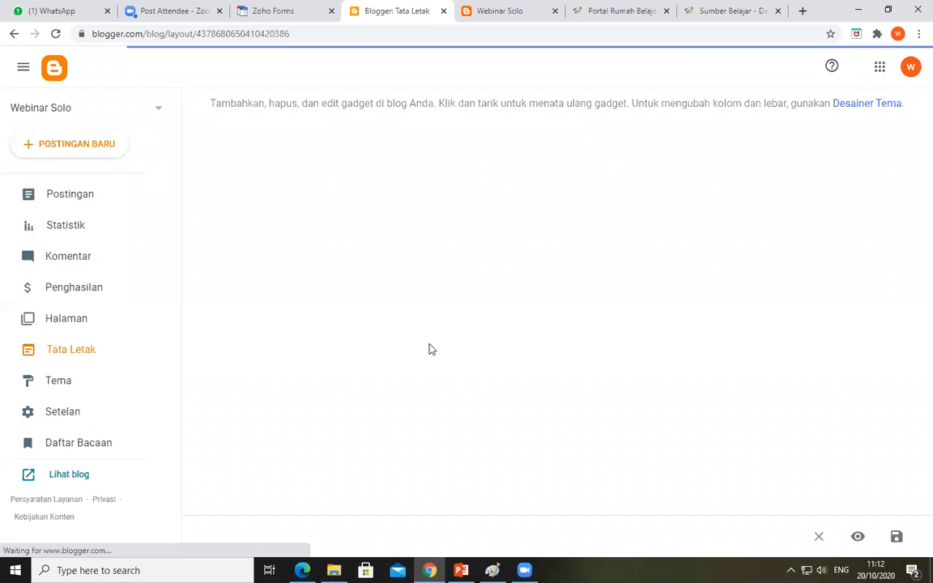
left_click(497, 16)
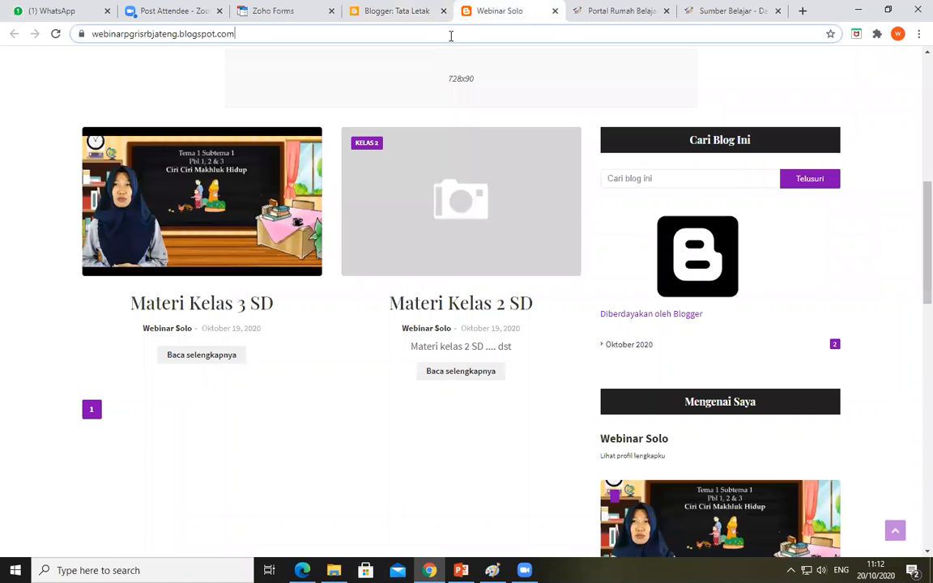
key("Return")
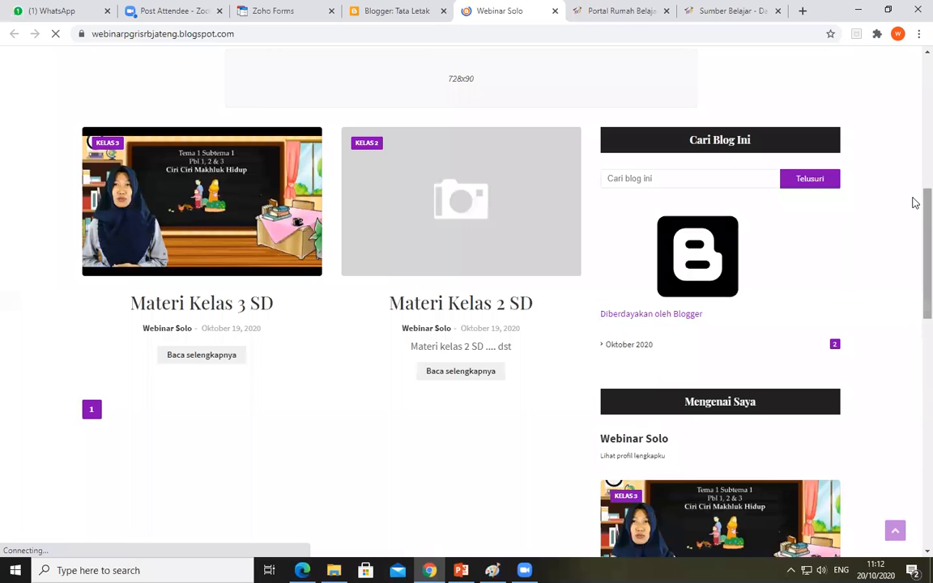
scroll(913, 344, "down", 1)
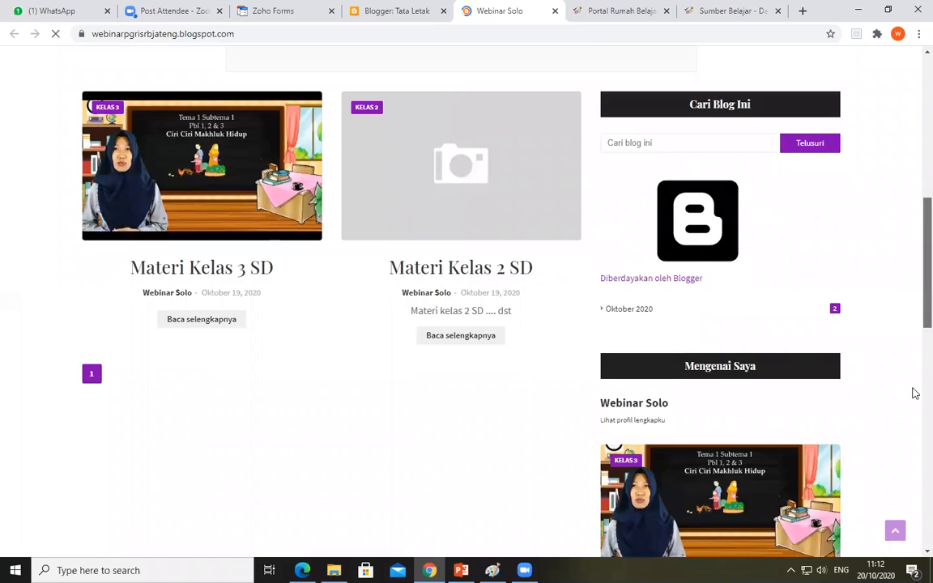
scroll(820, 456, "down", 1)
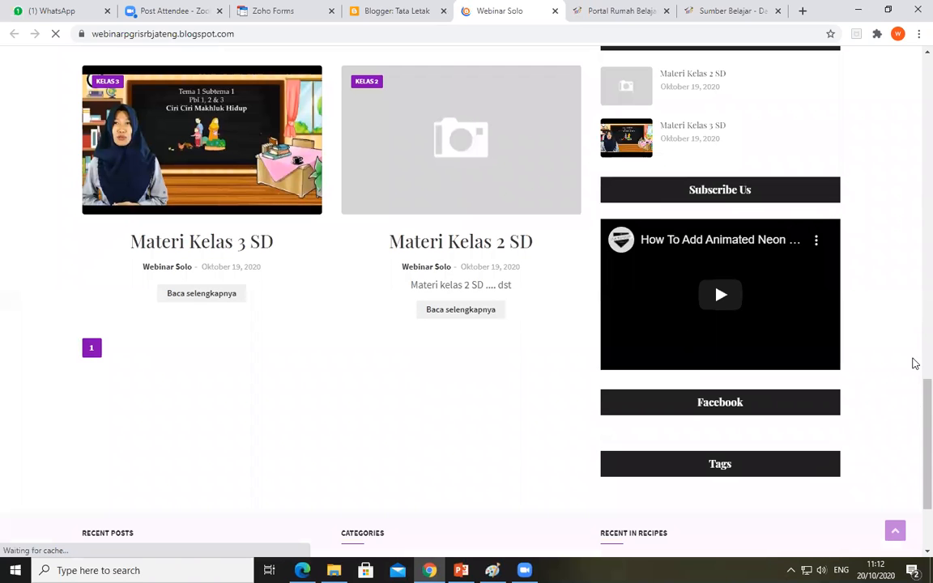
scroll(914, 381, "down", 1)
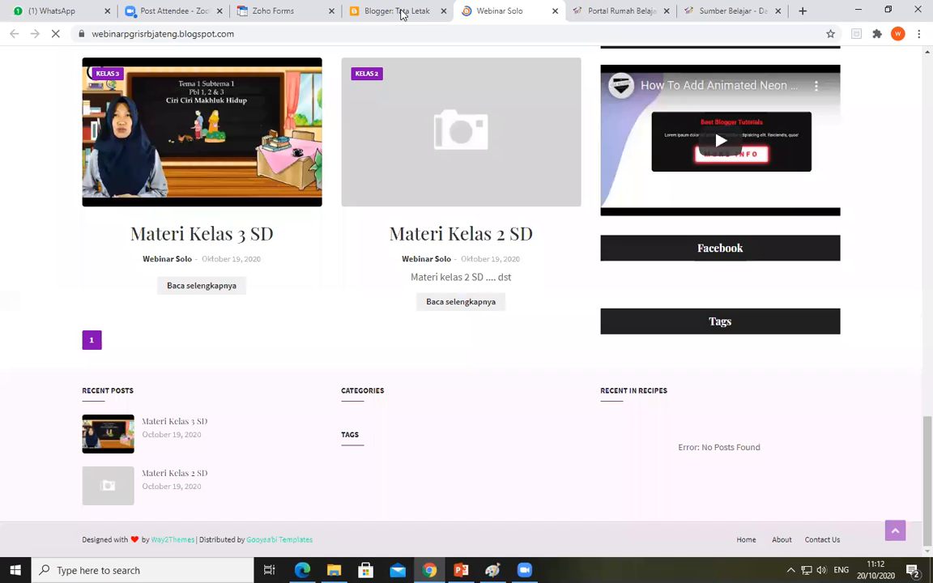
Compare the sections on the Tata Letak page with the sidebar gadgets of the public blog
left_click(401, 13)
scroll(525, 377, "down", 1)
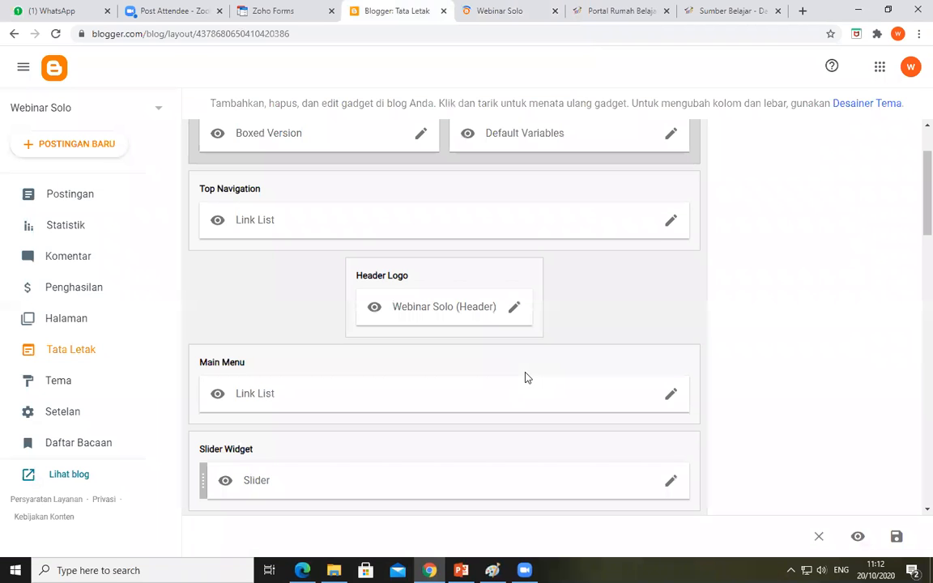
scroll(525, 378, "down", 2)
scroll(525, 378, "down", 2)
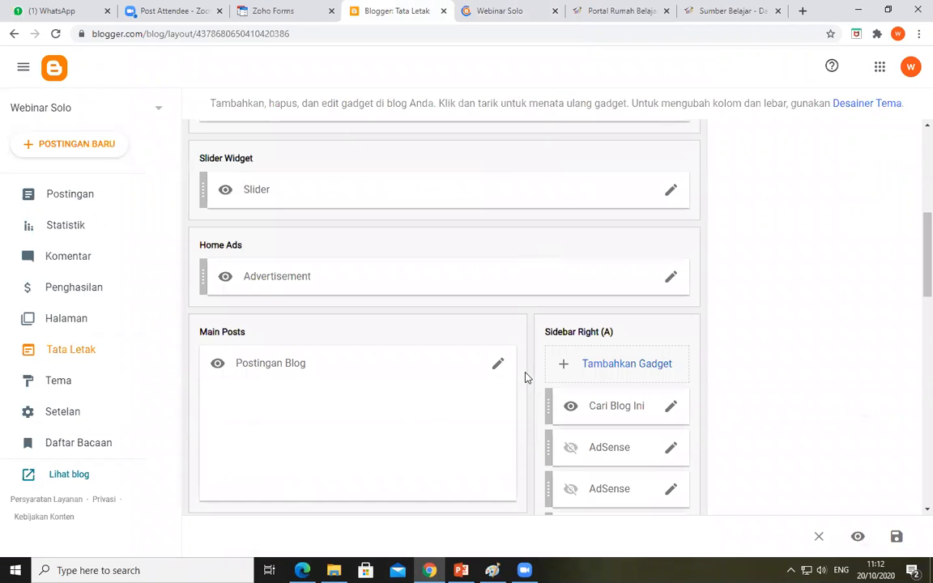
scroll(525, 377, "up", 5)
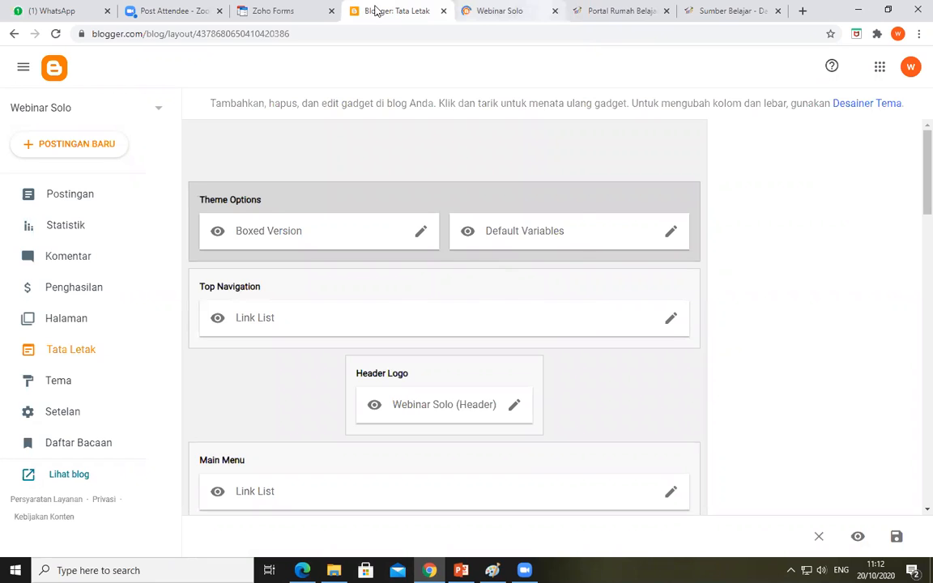
key("ctrl+Tab")
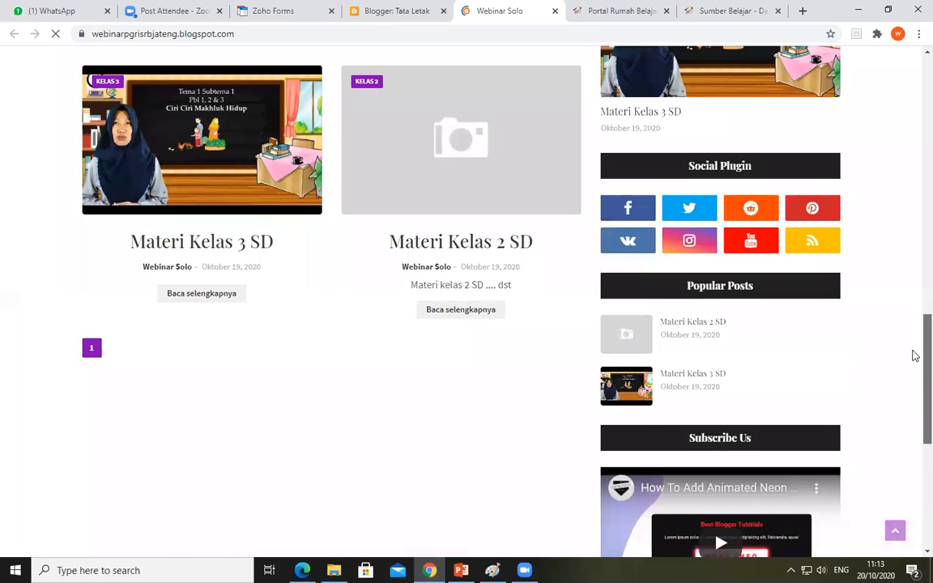
scroll(914, 389, "down", 3)
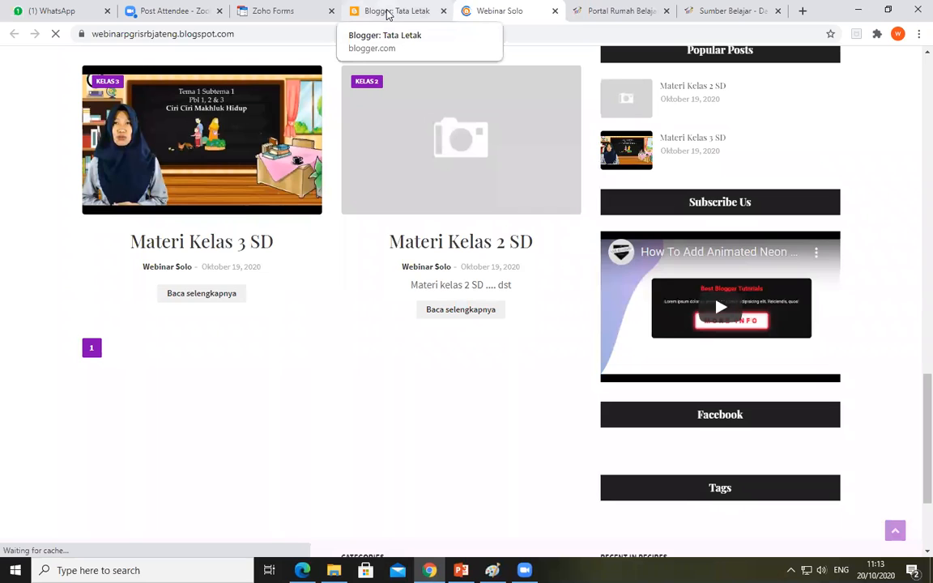
Examine the Tata Letak sections from Theme Options down to the gadgets in Sidebar Right (A)
left_click(389, 12)
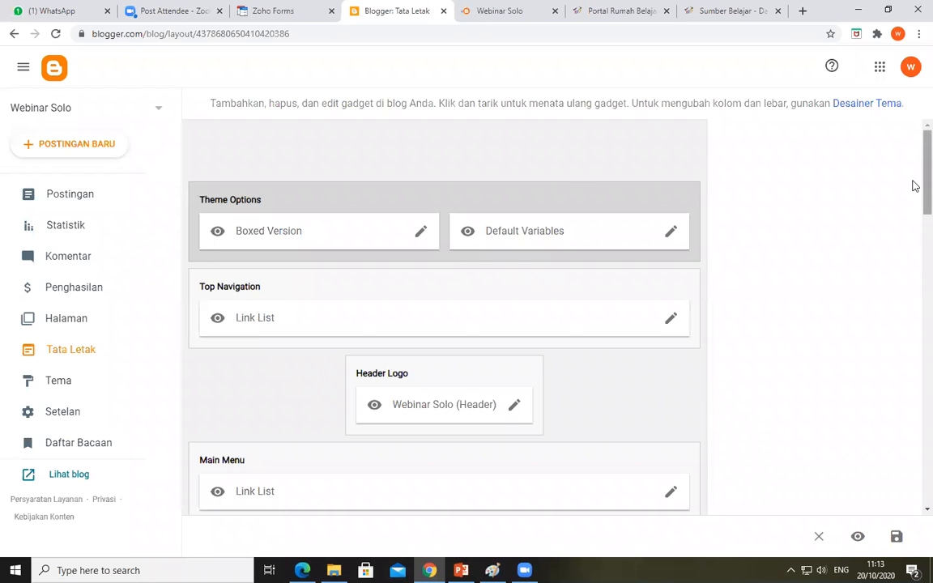
scroll(914, 208, "down", 1)
scroll(914, 195, "down", 3)
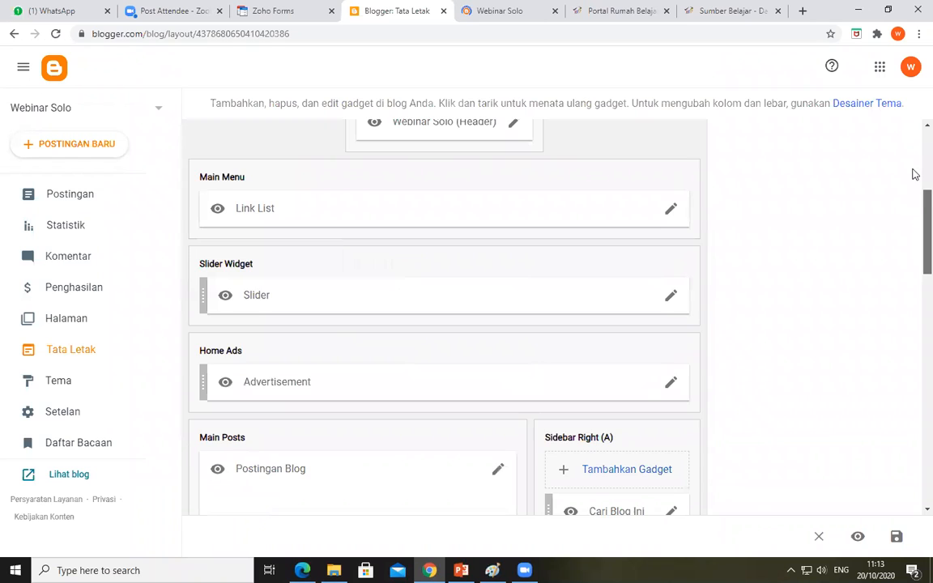
scroll(913, 166, "up", 3)
scroll(913, 227, "down", 2)
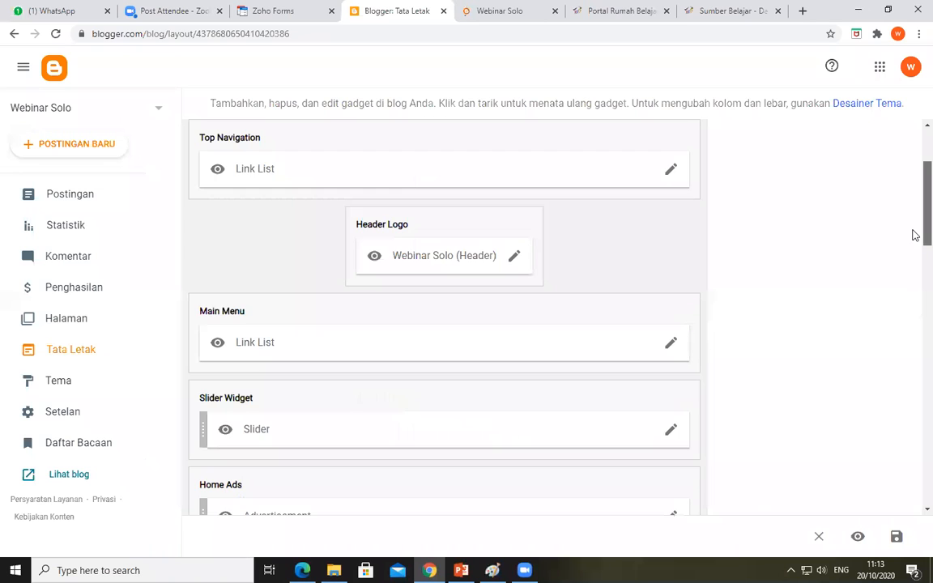
scroll(914, 241, "down", 2)
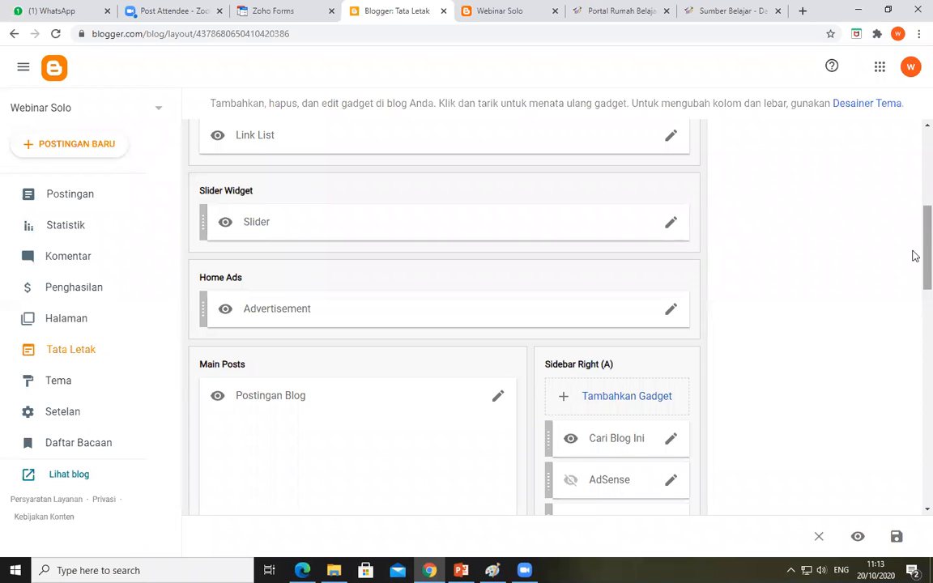
scroll(915, 276, "down", 2)
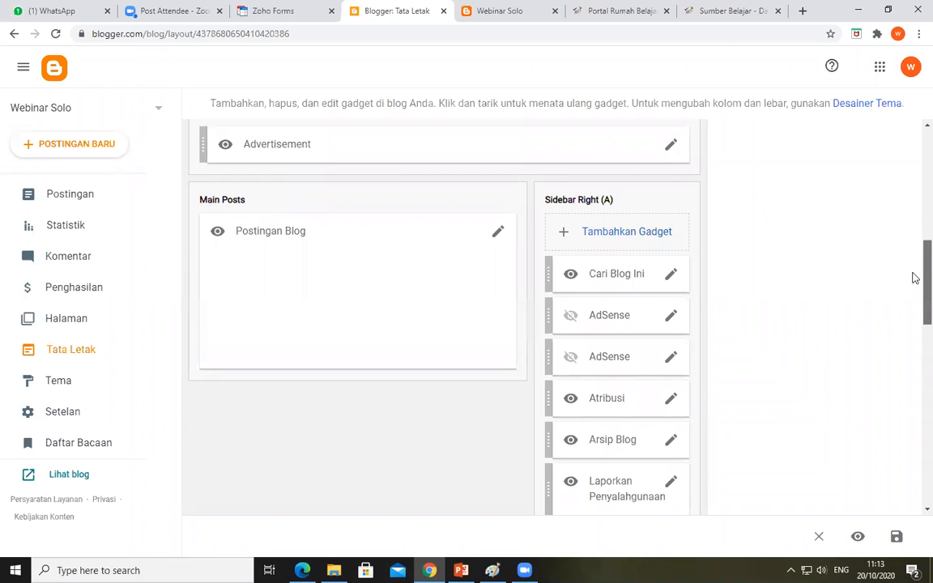
scroll(914, 285, "down", 1)
scroll(915, 309, "down", 1)
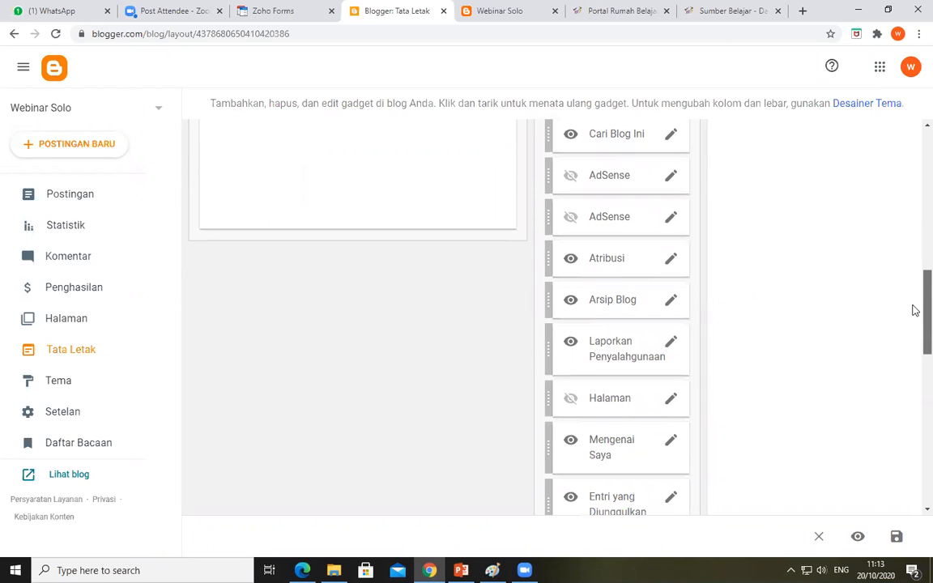
scroll(912, 302, "up", 1)
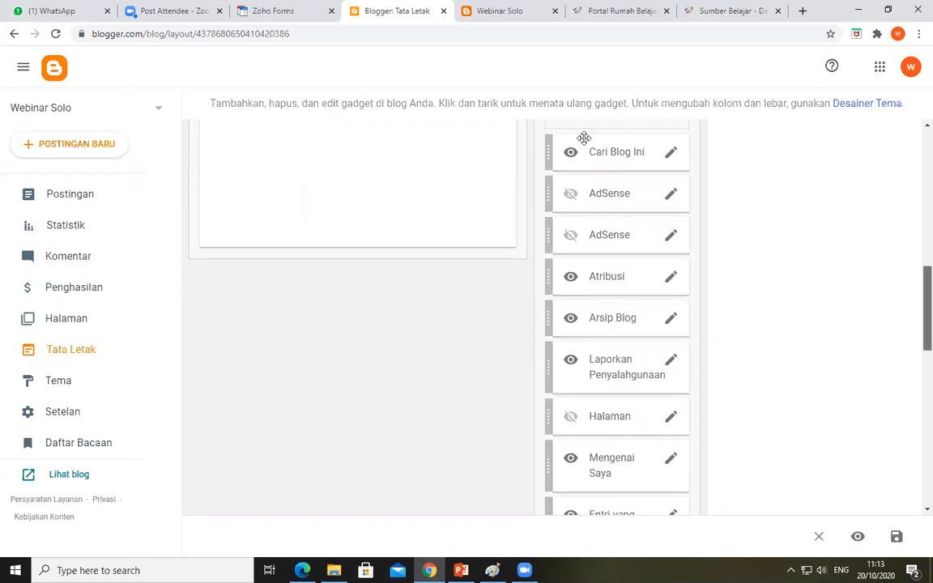
Change the title of the Cari Blog Ini gadget in Sidebar Right (A) to "Pencarian" and save the gadget
left_click(672, 154)
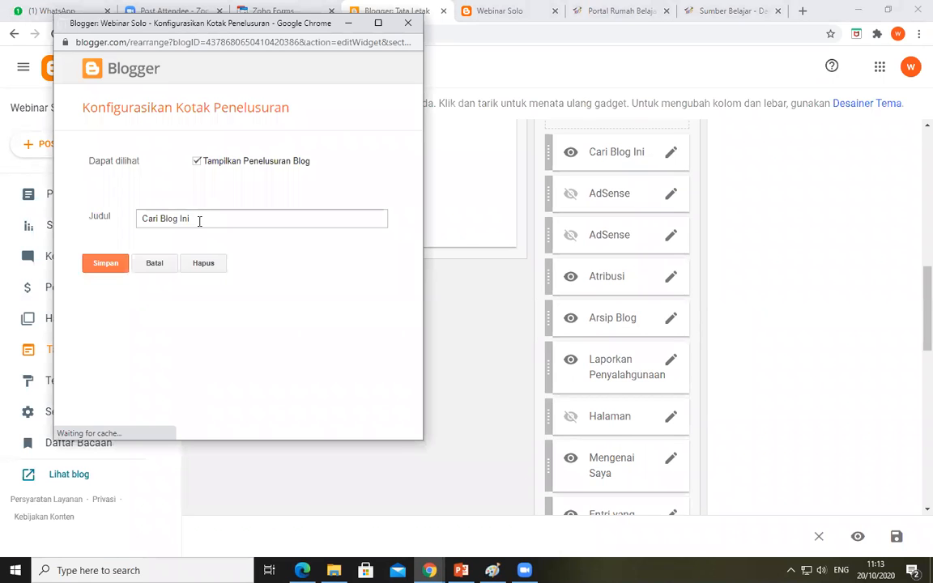
triple_click(156, 217)
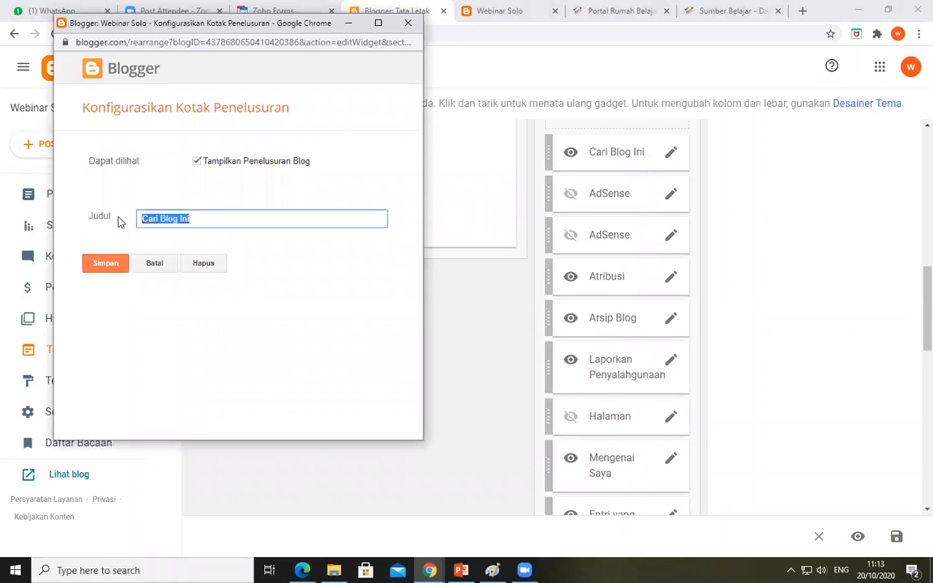
type("Pencar")
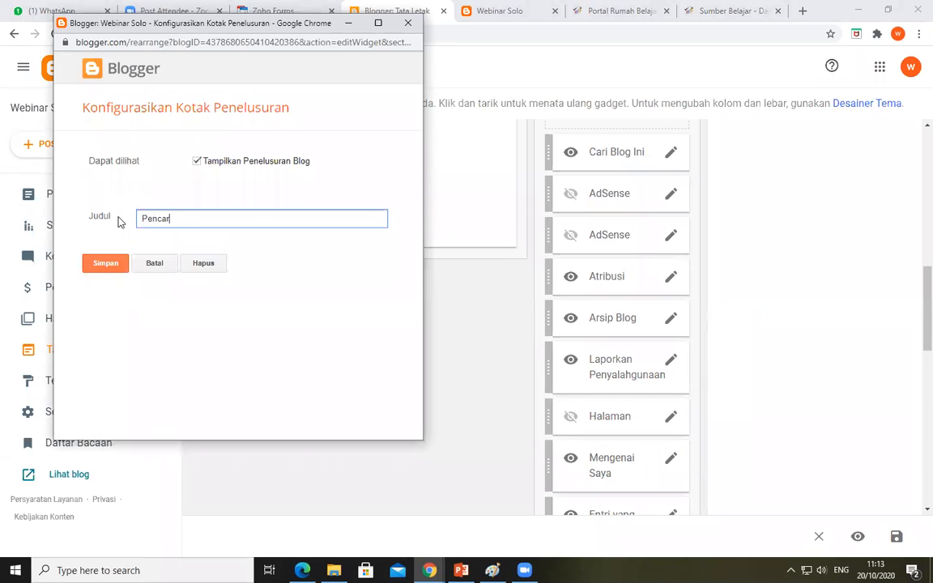
type("ian")
left_click(196, 162)
left_click(196, 162)
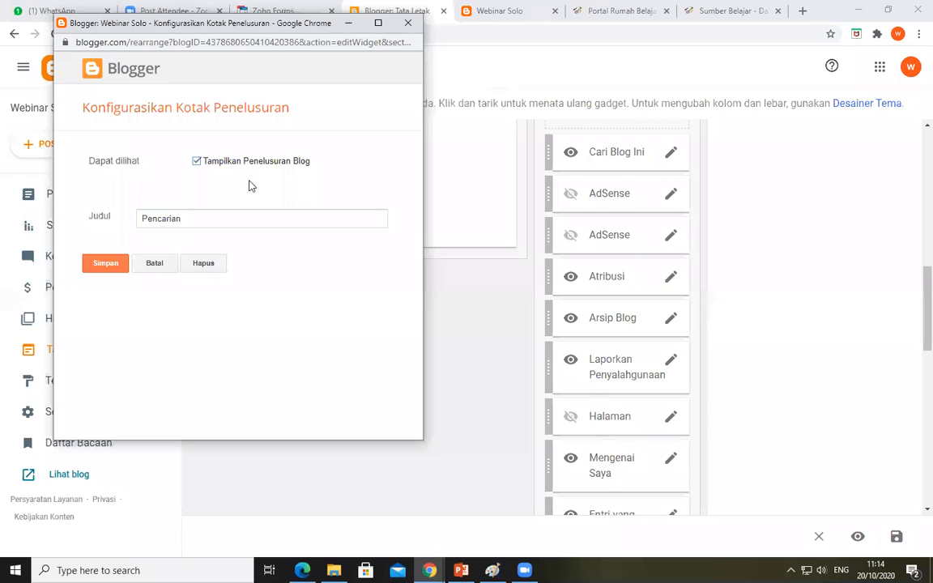
left_click(113, 265)
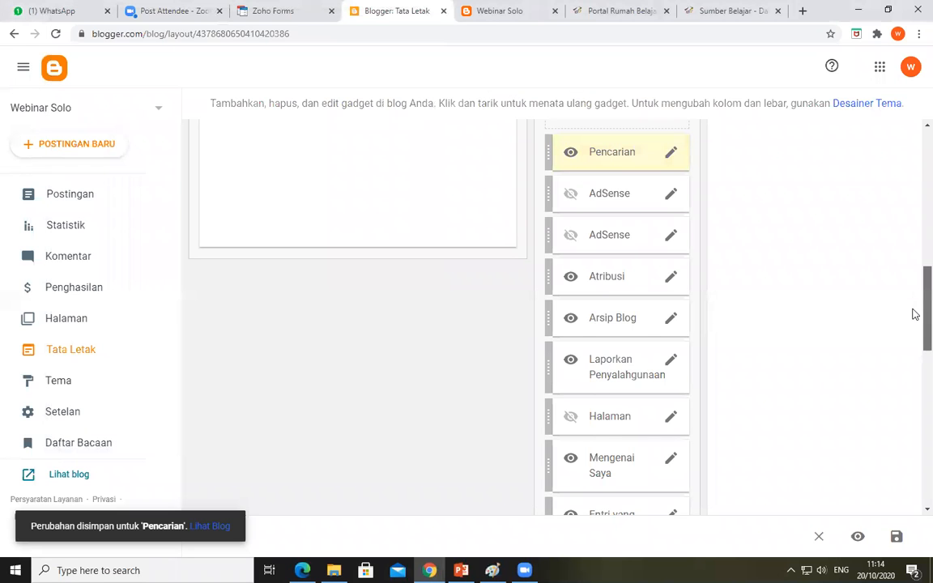
Delete the reddit, vk and rss links from the link list of the Social Plugin gadget in the Social Widget section
scroll(613, 254, "down", 1)
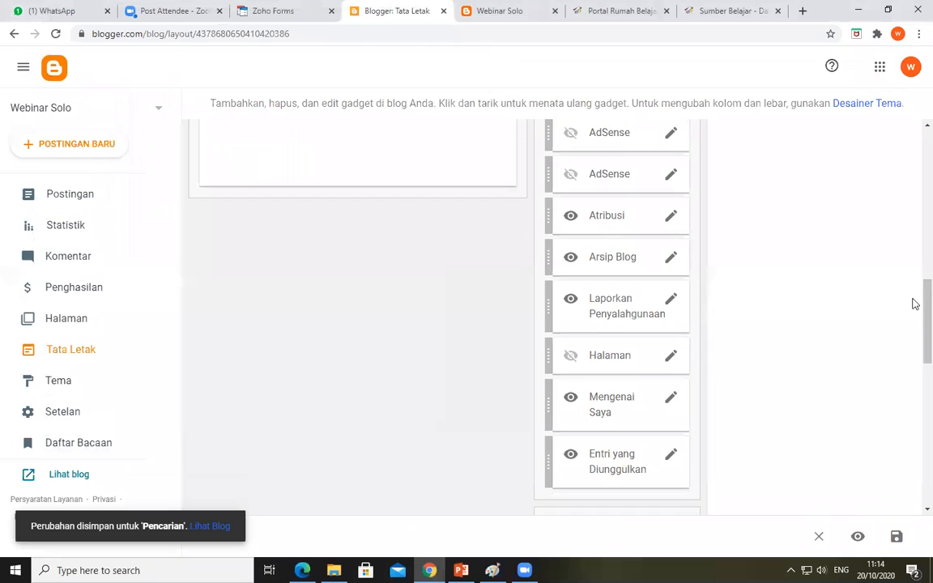
scroll(915, 374, "down", 4)
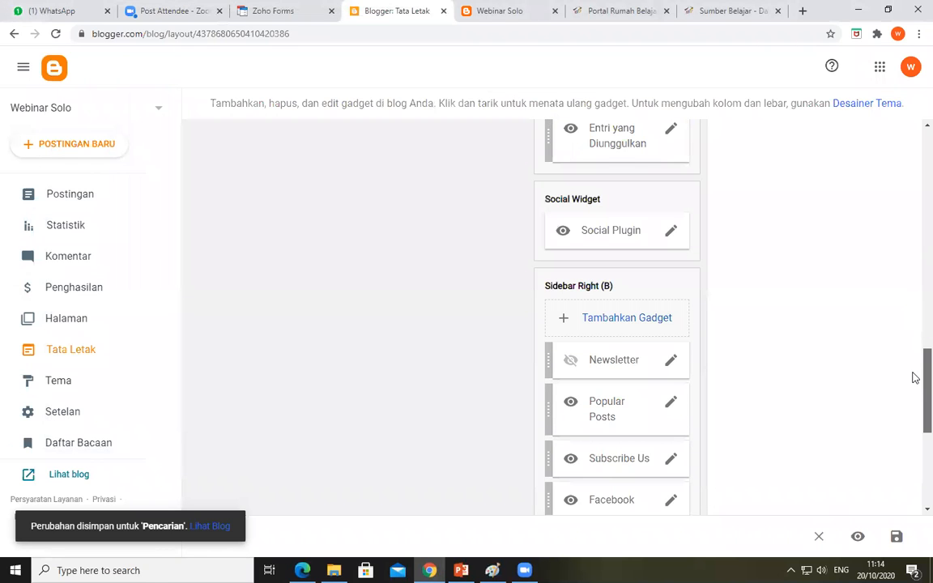
scroll(915, 360, "down", 1)
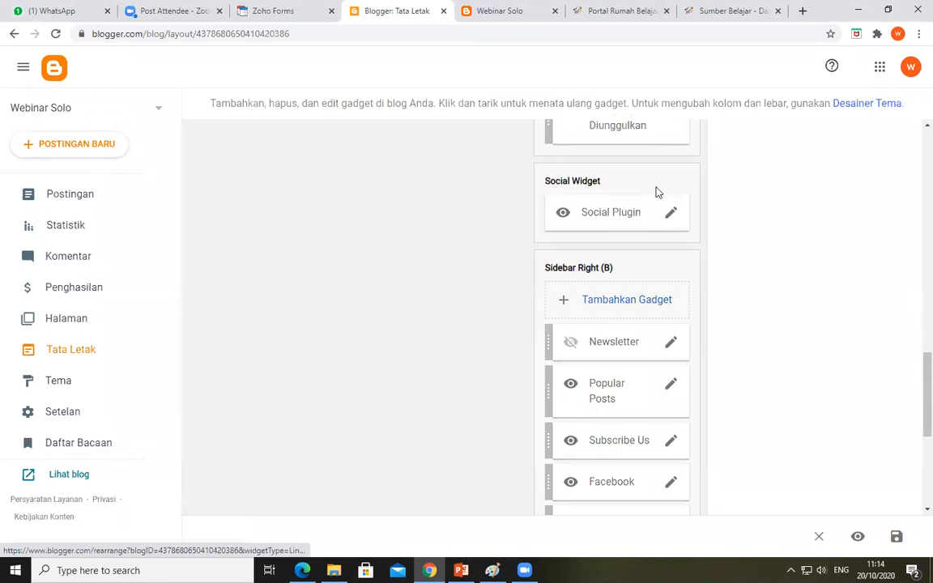
left_click(671, 213)
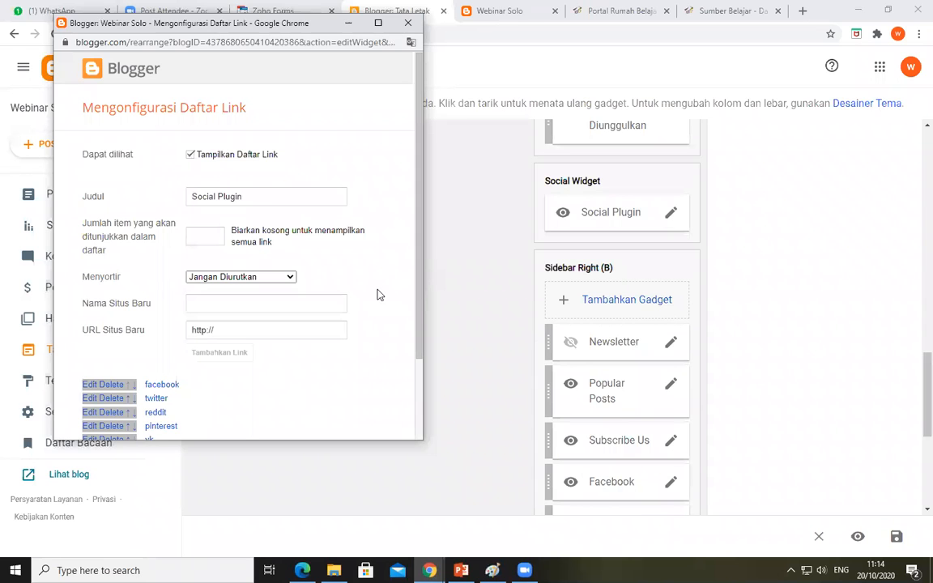
left_click_drag(417, 258, 417, 320)
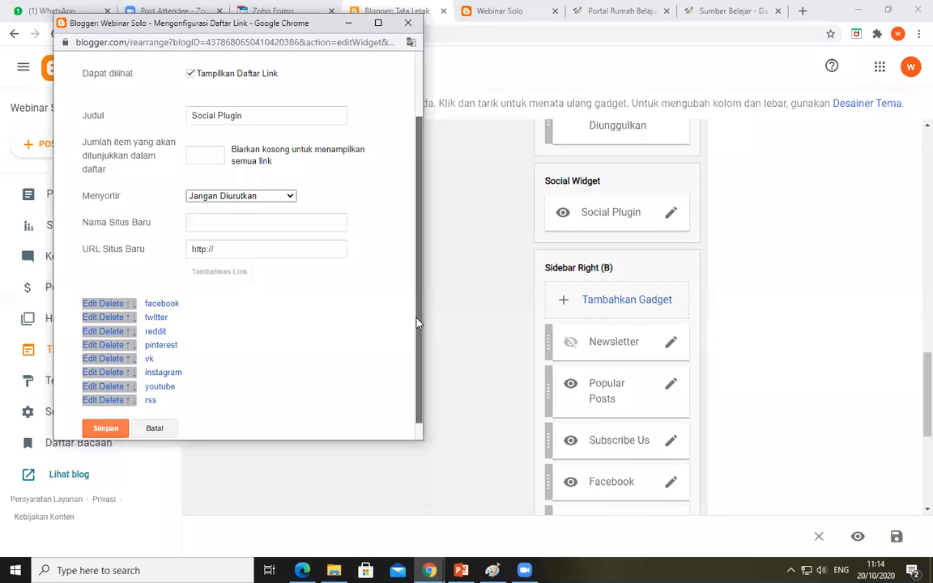
left_click_drag(416, 318, 409, 358)
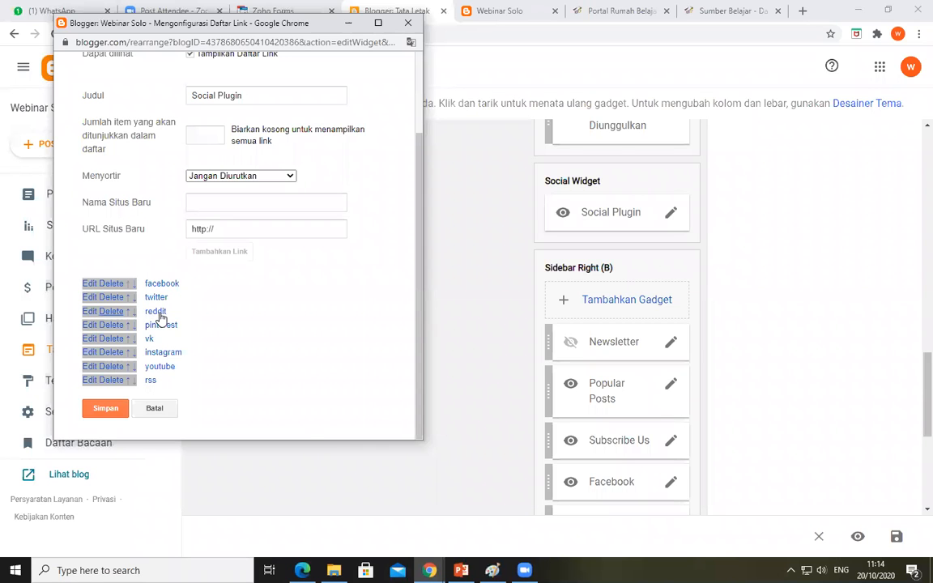
left_click(110, 314)
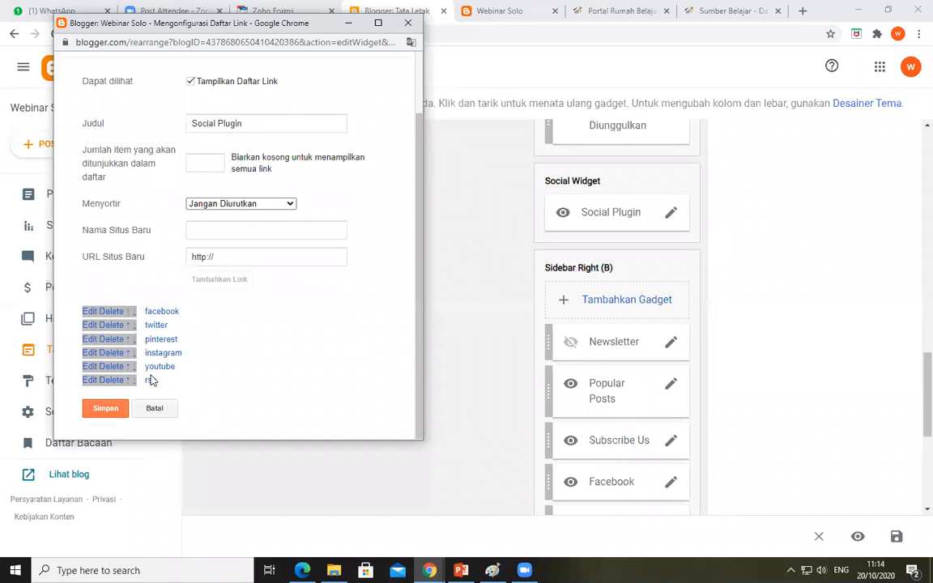
left_click(110, 383)
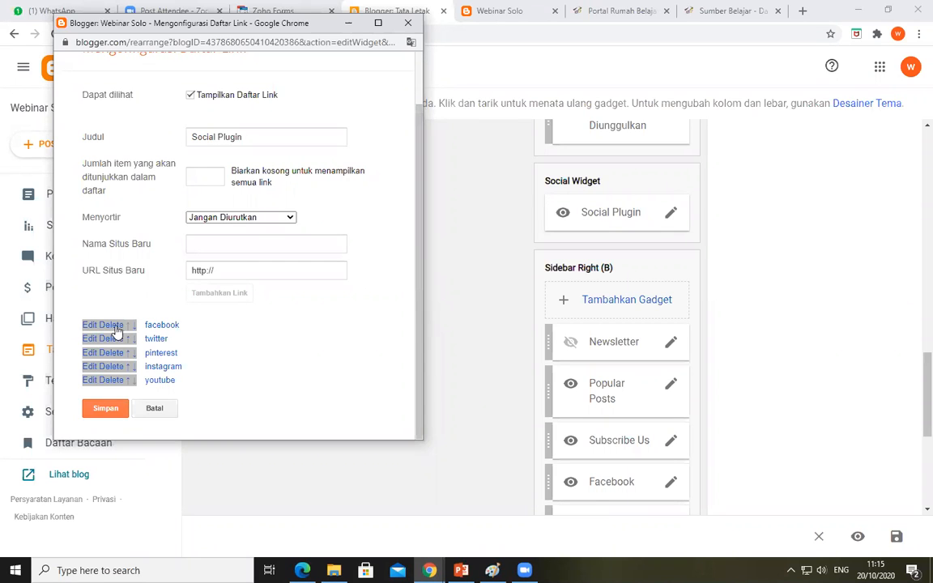
Open the facebook link of the Social Plugin gadget for editing and select its whole URL
left_click(90, 326)
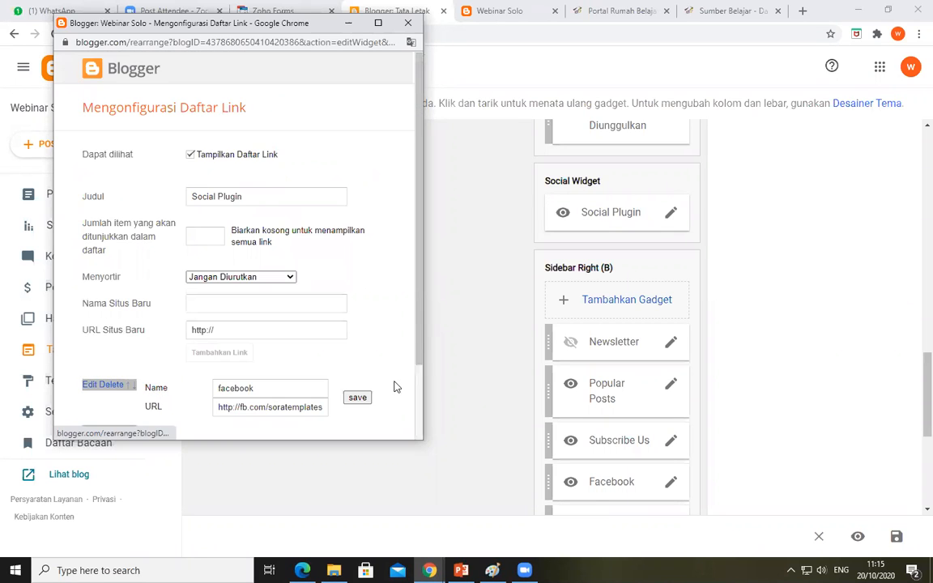
scroll(176, 296, "down", 1)
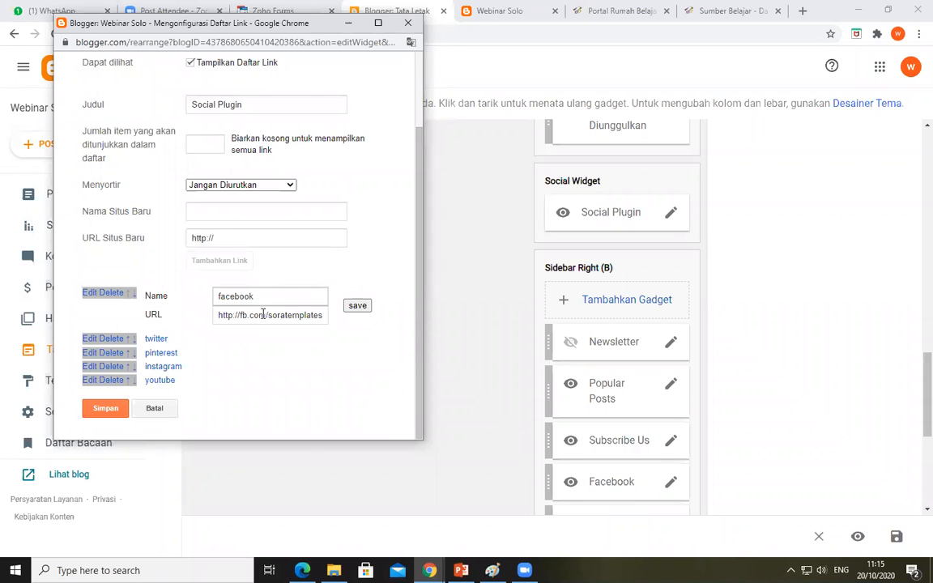
left_click(264, 315)
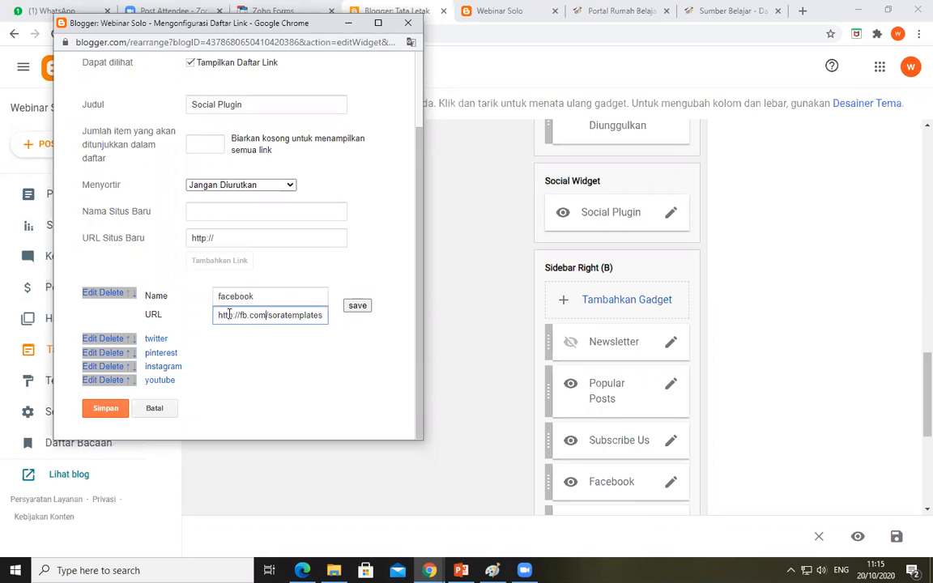
triple_click(288, 315)
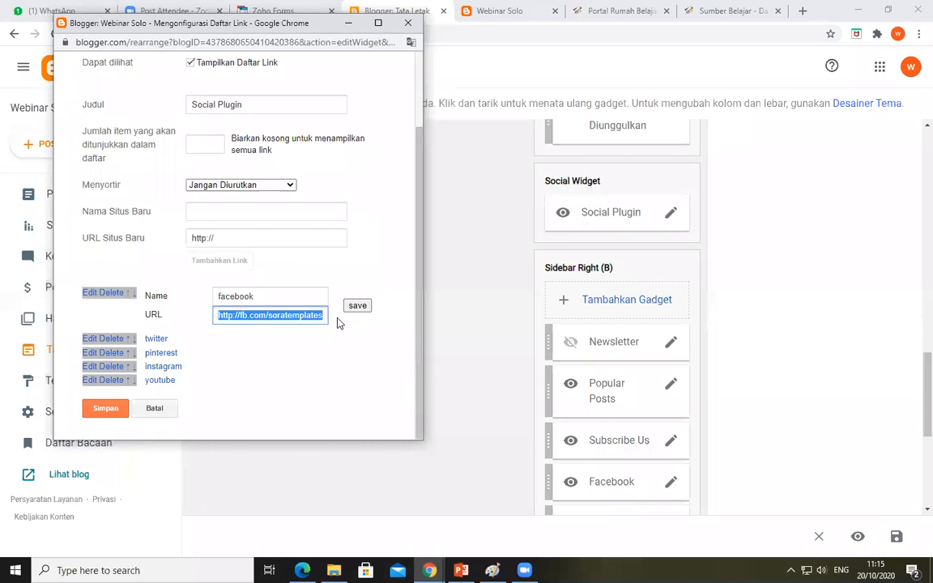
Search Google in a new tab for "facebook" followed by the profile owner's full name
key("ctrl+t")
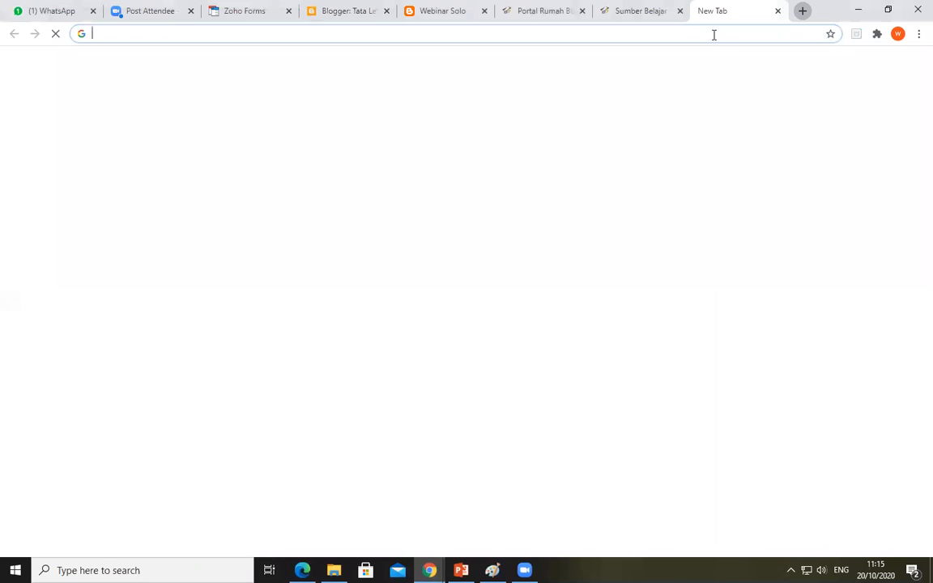
type("fac")
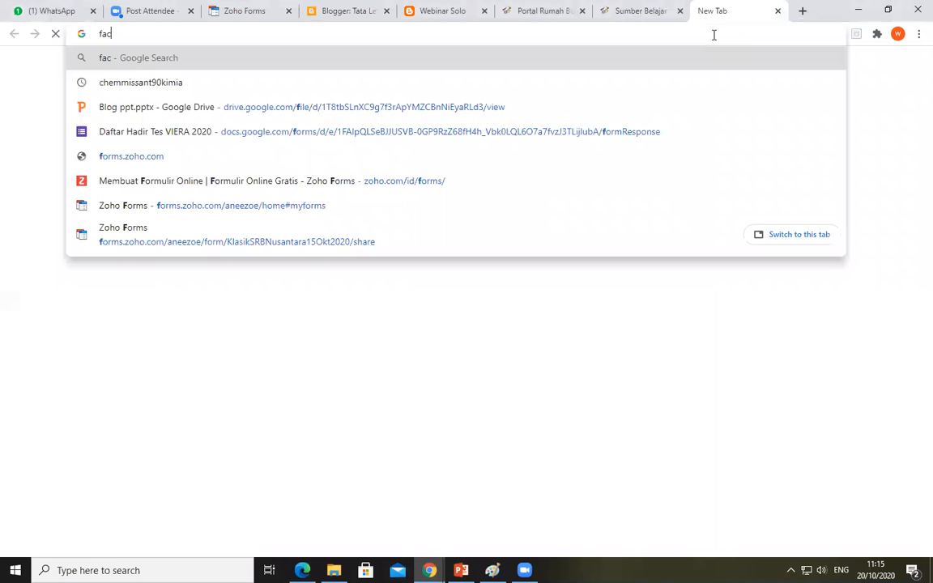
type("eboo")
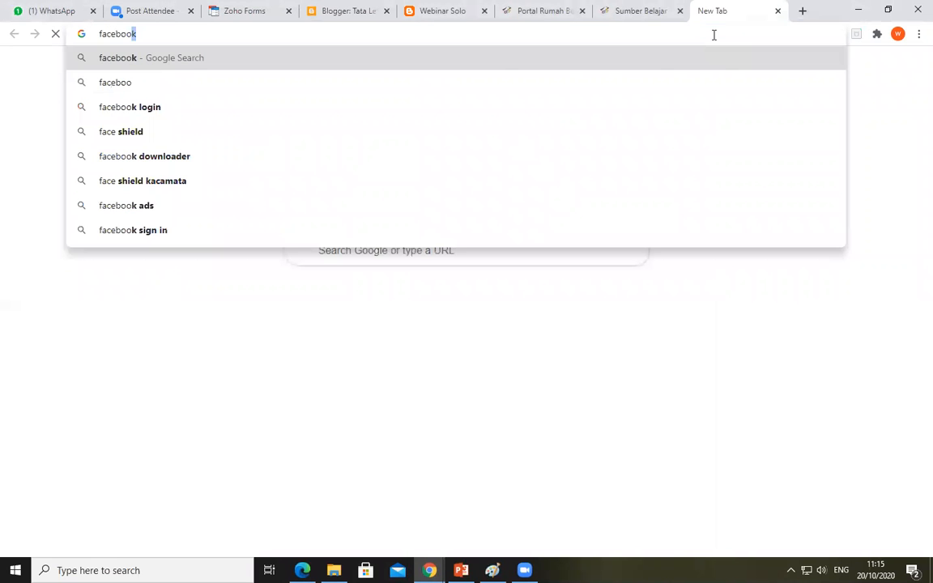
type("k")
key("Return")
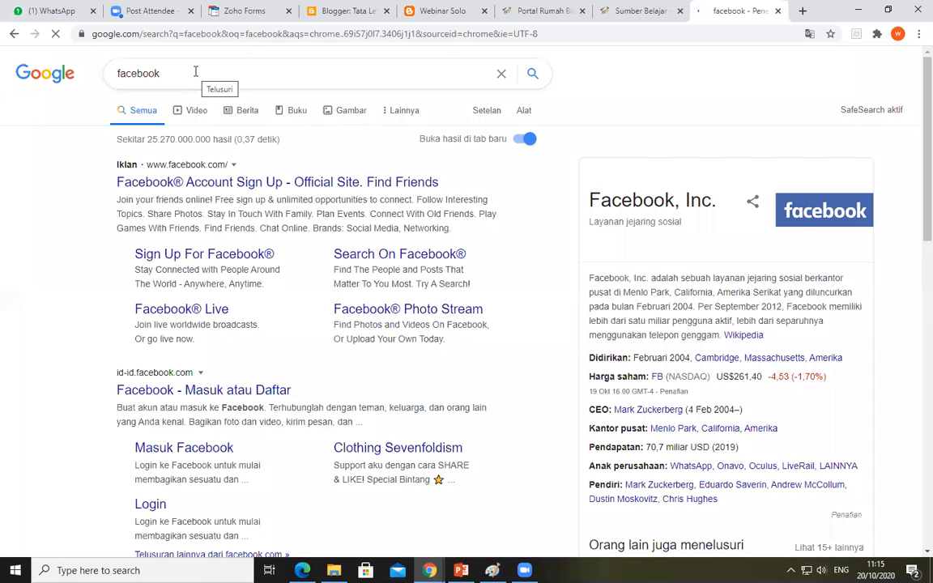
left_click(195, 71)
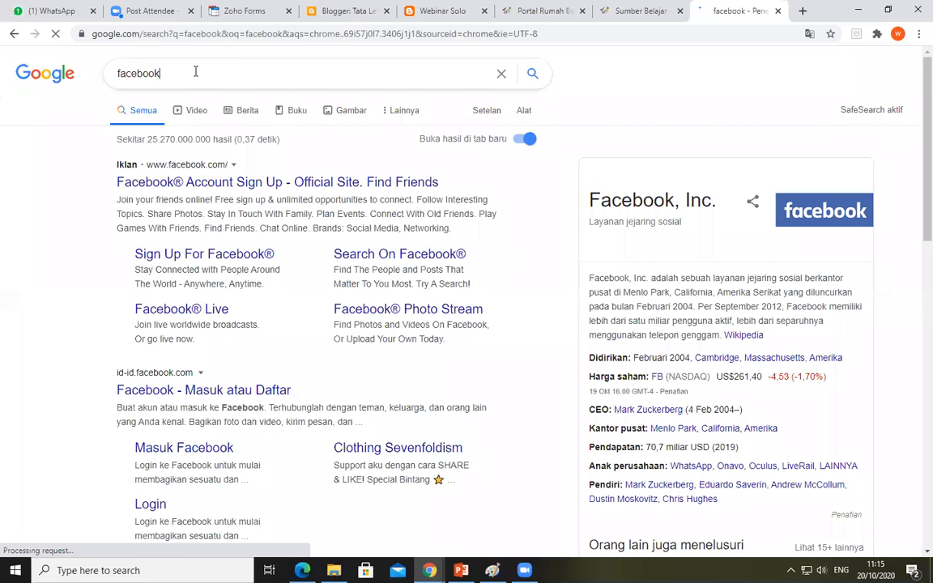
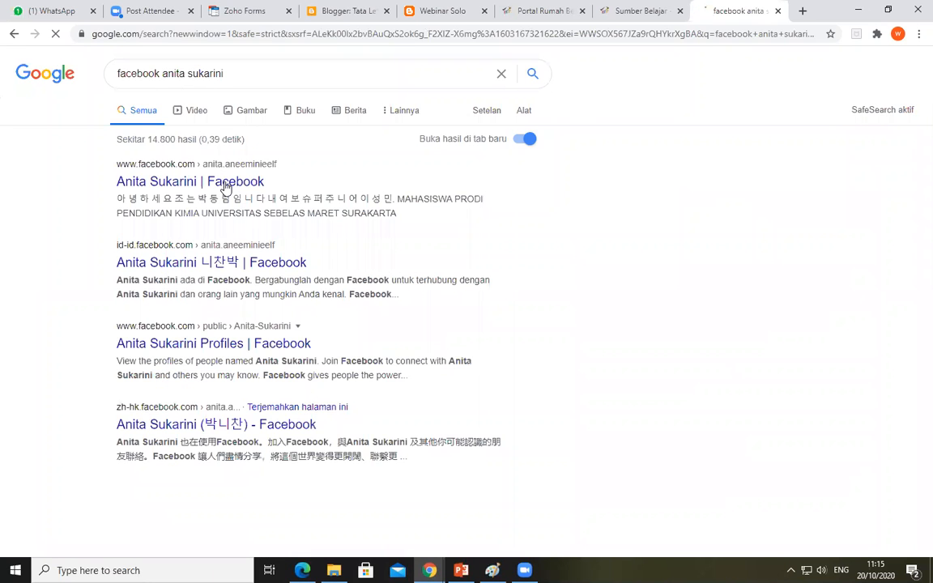
Open the first Facebook profile result in its own tab and copy its full web address
right_click(233, 186)
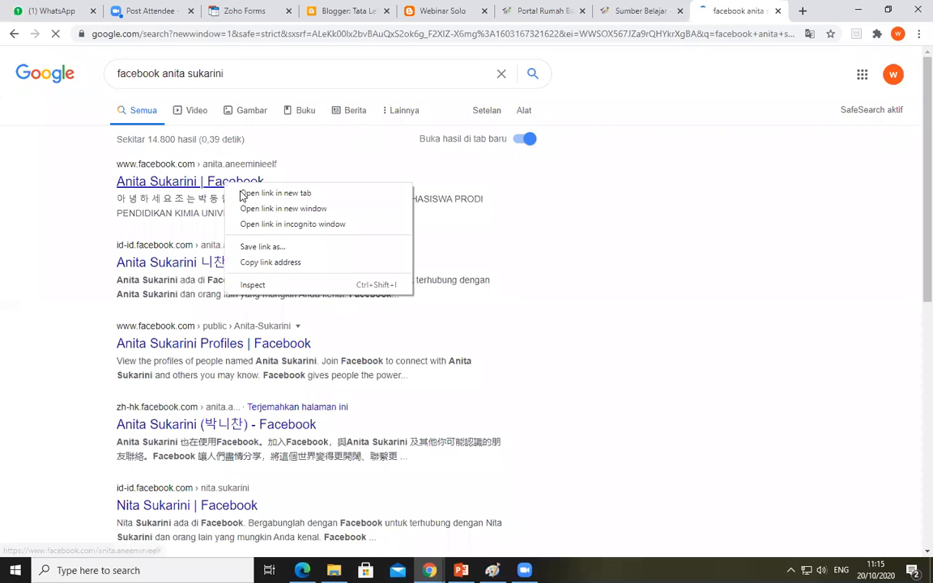
left_click(275, 193)
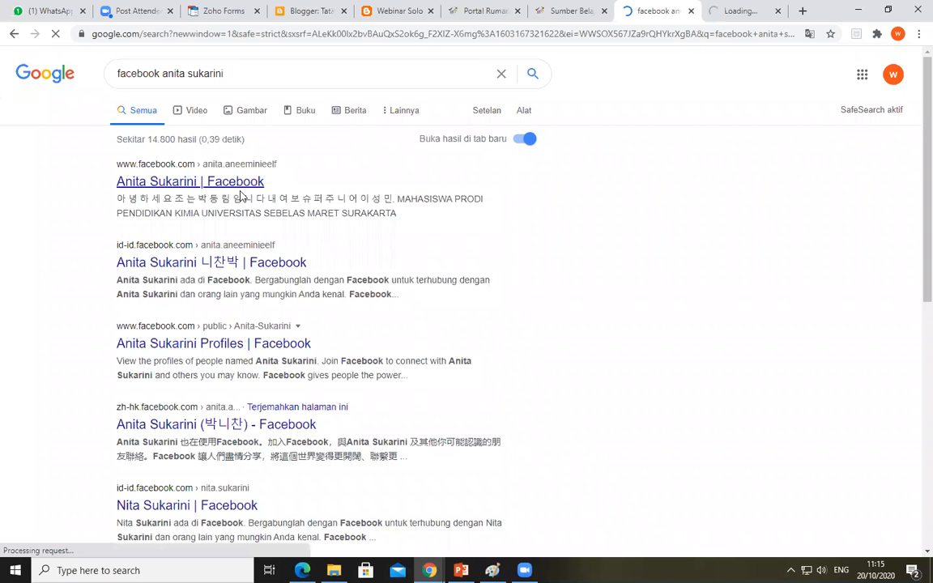
key("ctrl+Tab")
left_click(296, 33)
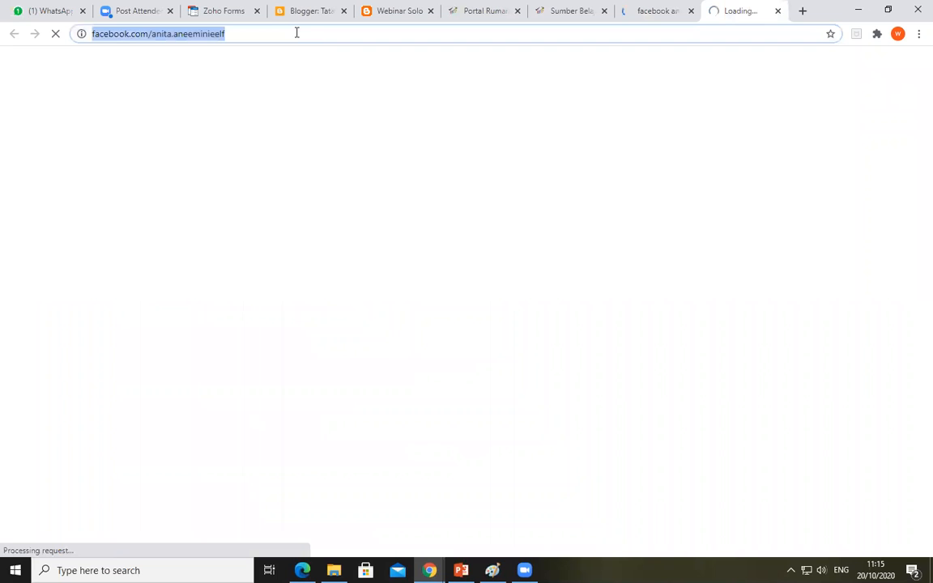
left_click(297, 33)
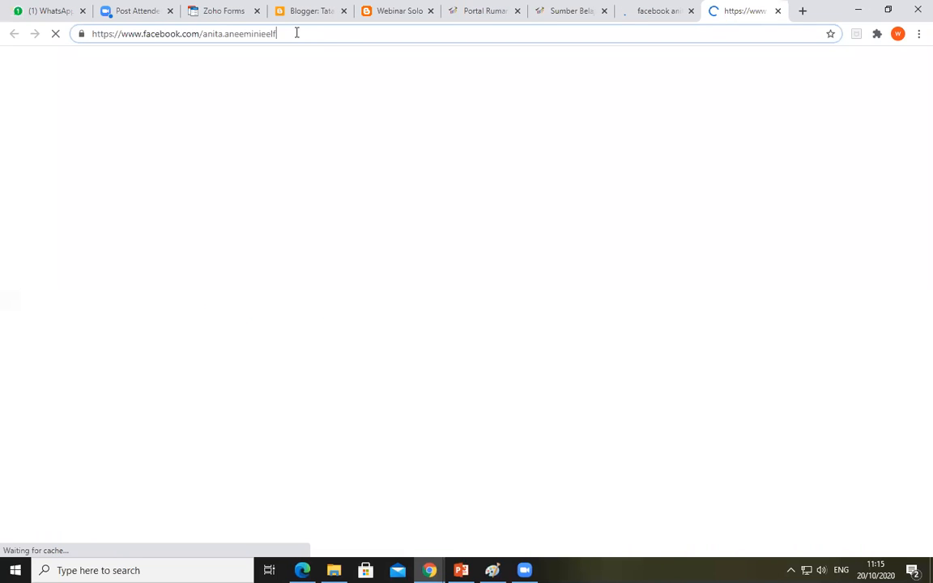
left_click_drag(97, 34, 41, 33)
key("ctrl+c")
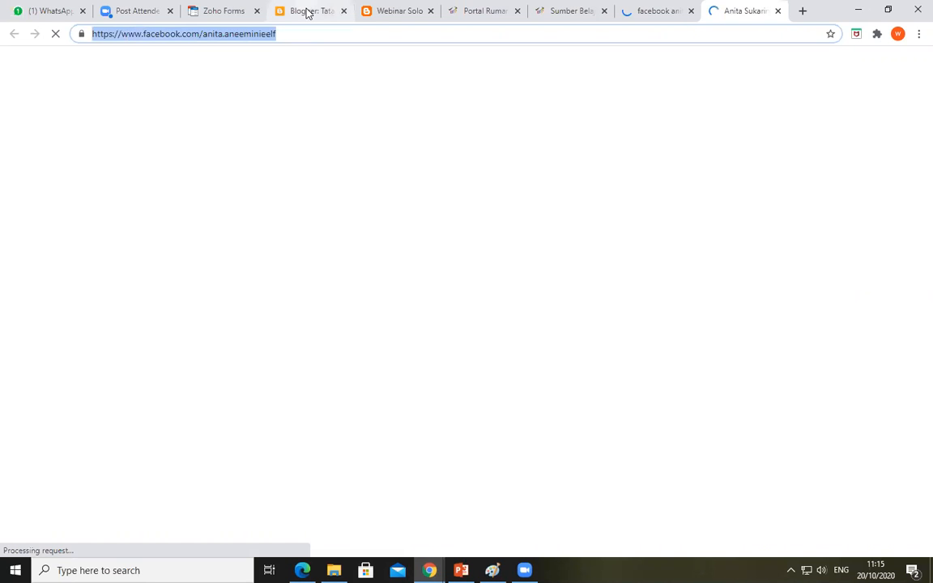
Replace the facebook link's URL in the Social Plugin gadget with the copied profile address, then save the link and the gadget
left_click(308, 13)
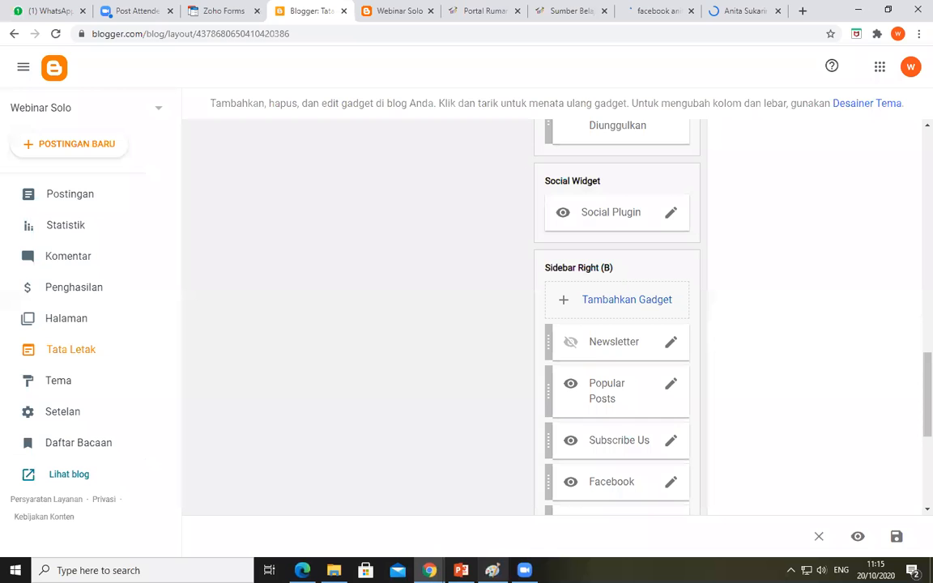
mouse_move(429, 570)
left_click(498, 513)
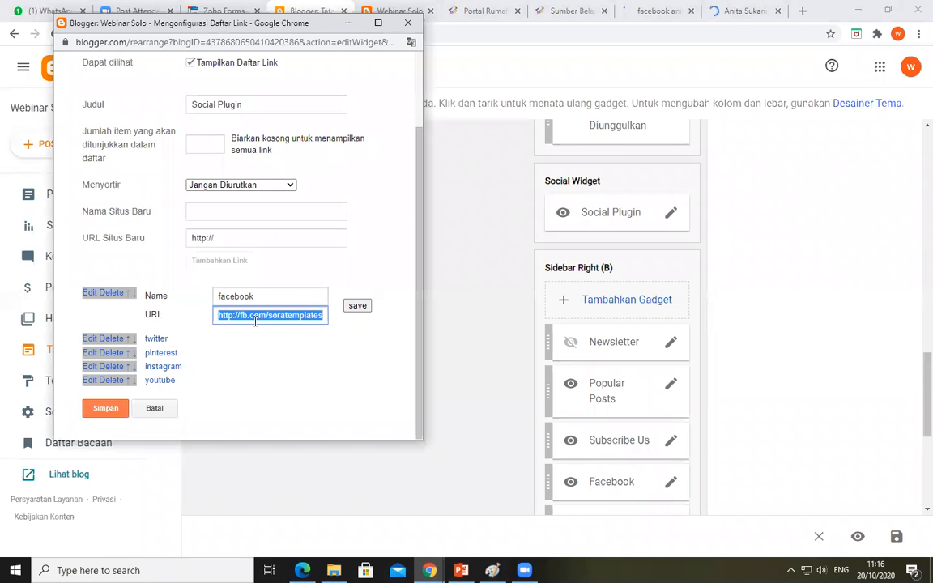
key("ctrl+v")
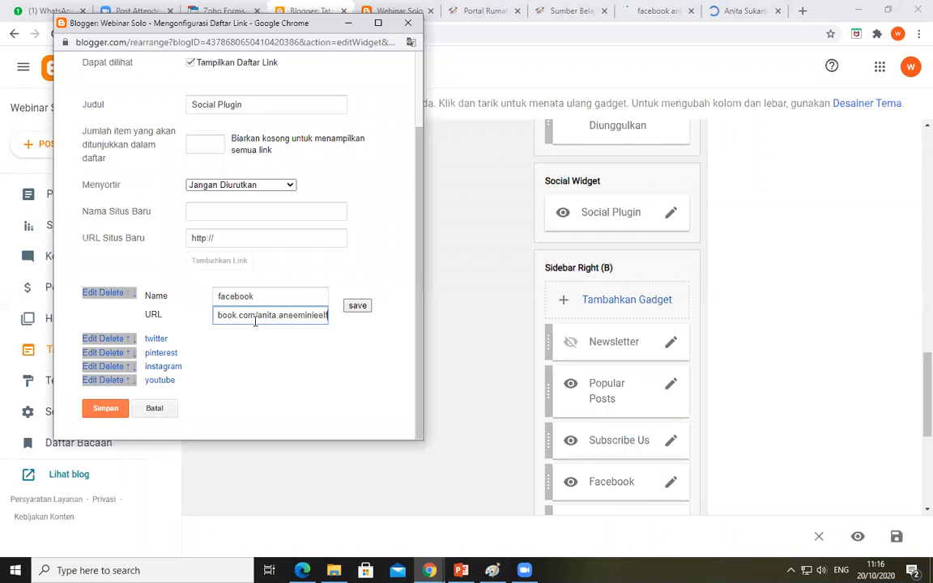
left_click(357, 306)
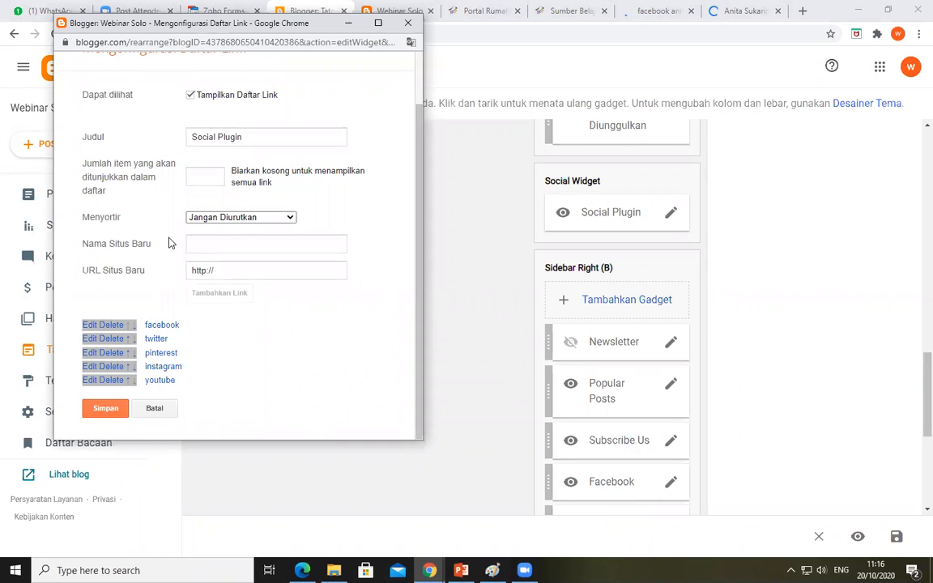
left_click(101, 411)
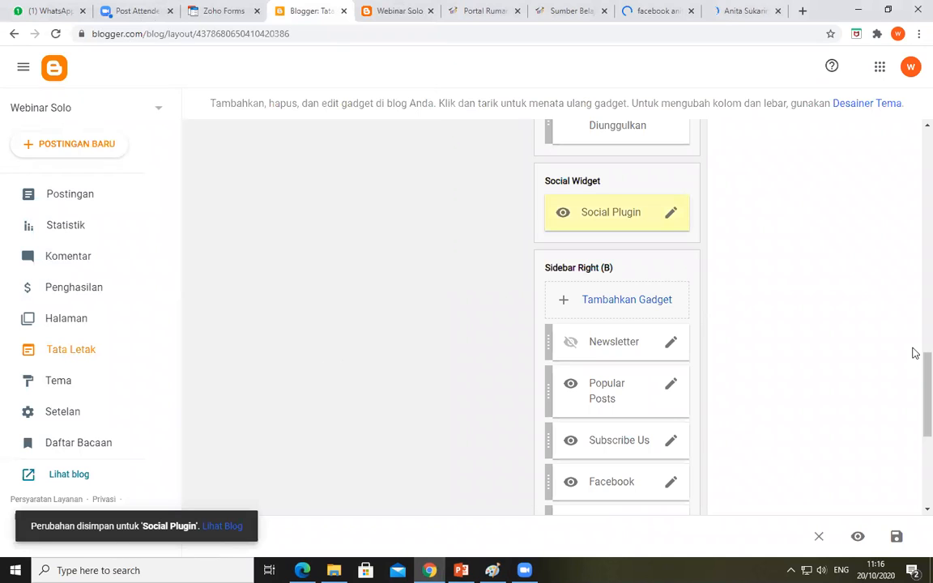
Hide the Facebook gadget in Sidebar Right (B) by turning off Tampilkan HTML/JavaScript, and save the gadget
scroll(916, 393, "down", 2)
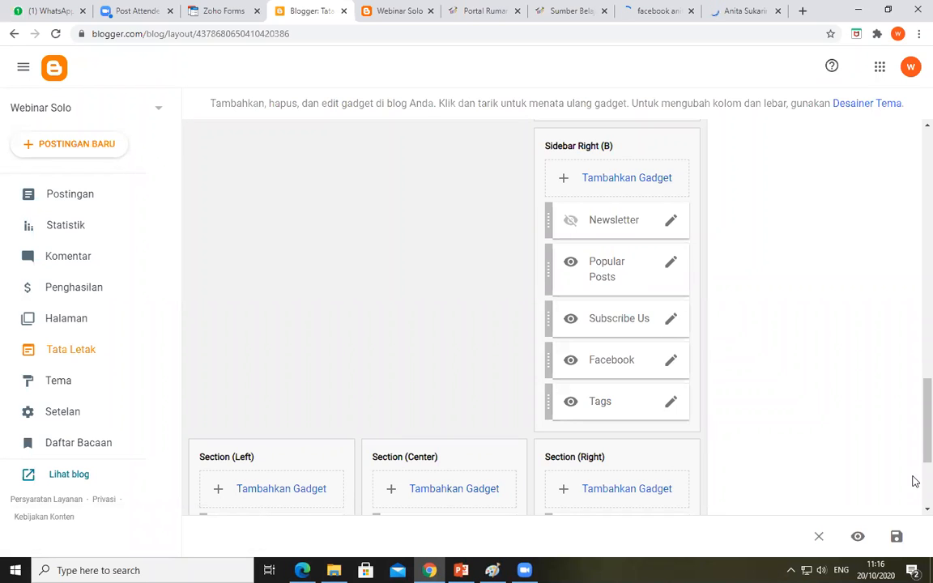
scroll(912, 411, "up", 2)
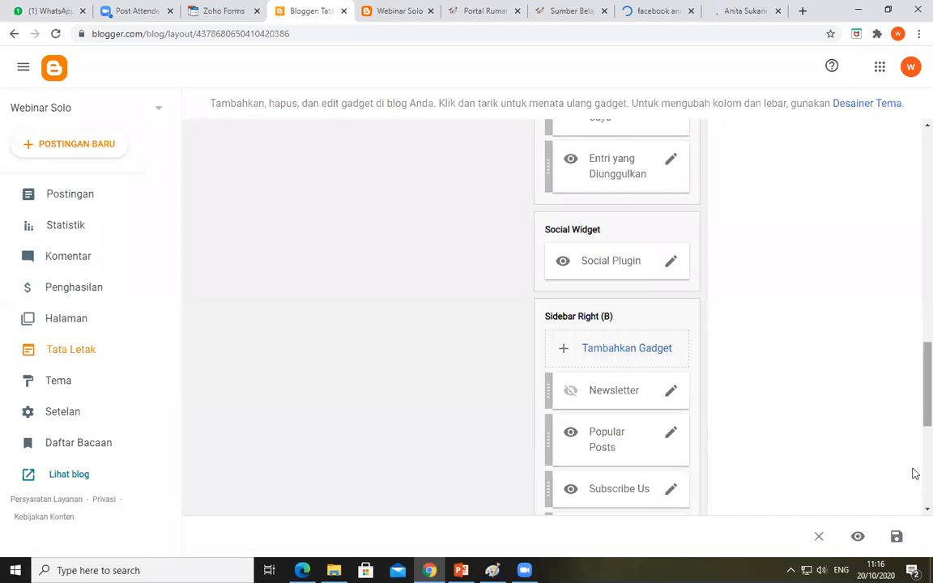
scroll(624, 194, "down", 4)
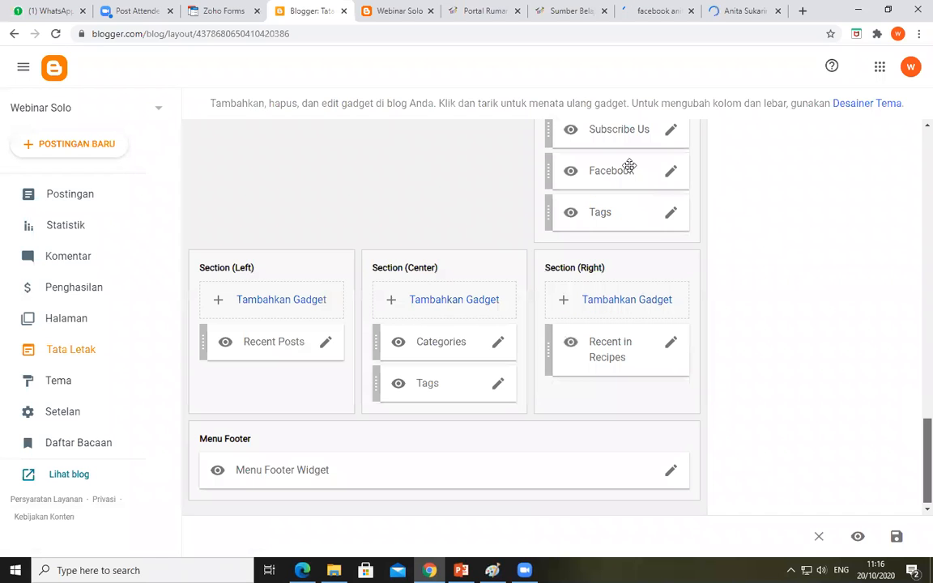
left_click(669, 173)
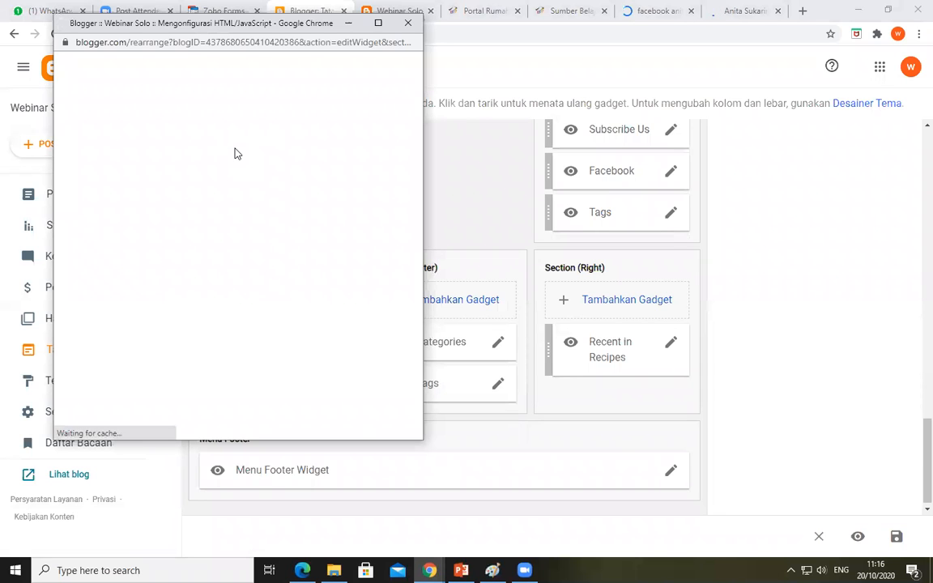
left_click(85, 159)
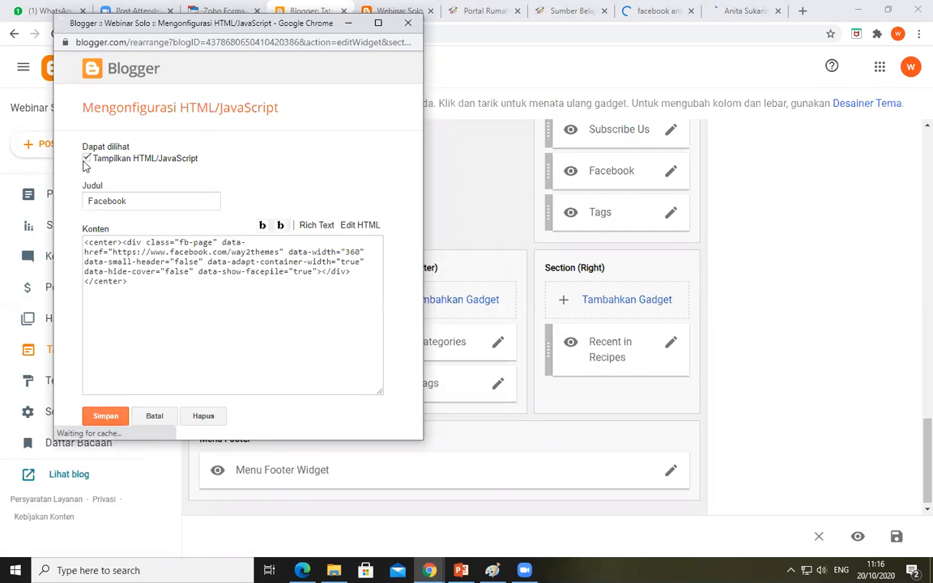
left_click(105, 421)
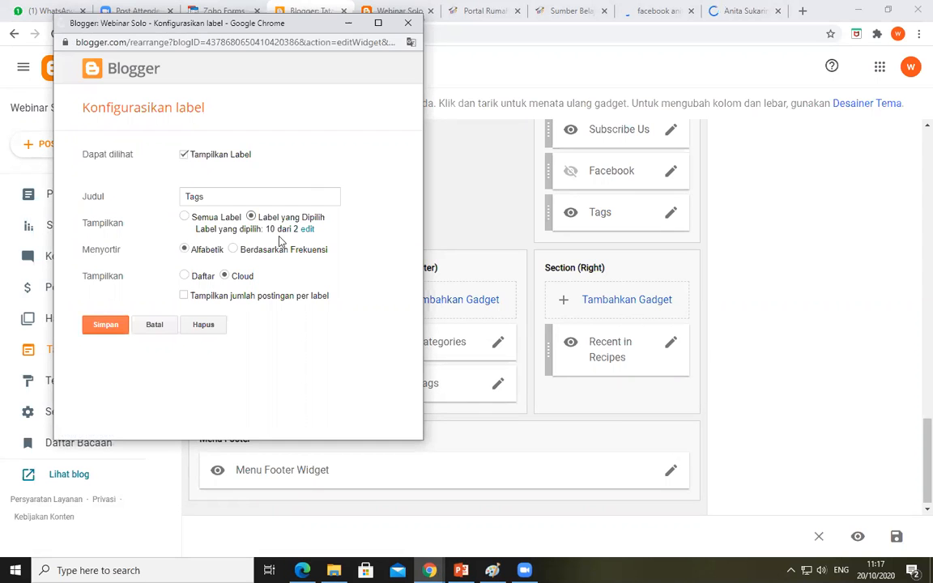
In the Tags gadget of Sidebar Right (B), choose Label yang Dipilih, turn on Tampilkan jumlah postingan per label, and save it
left_click(219, 199)
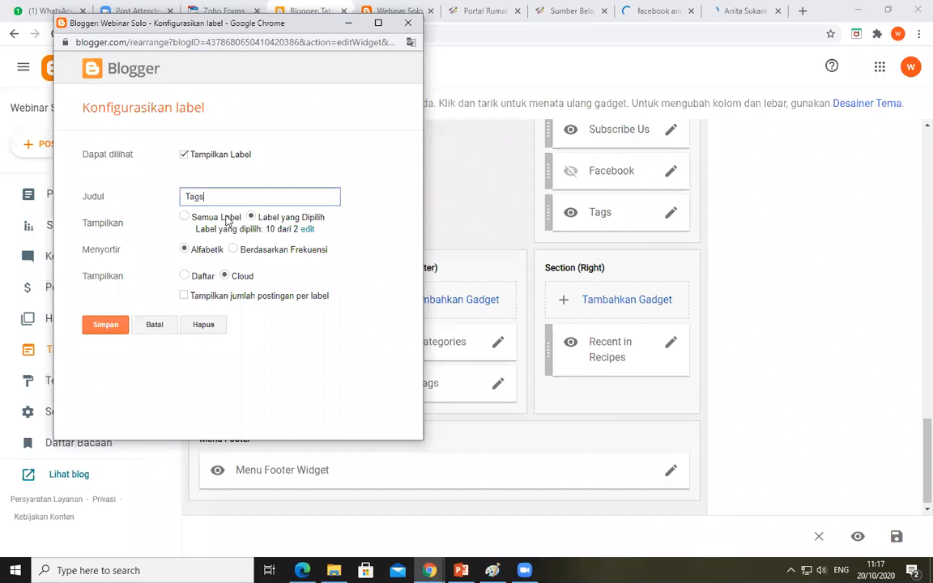
left_click(185, 218)
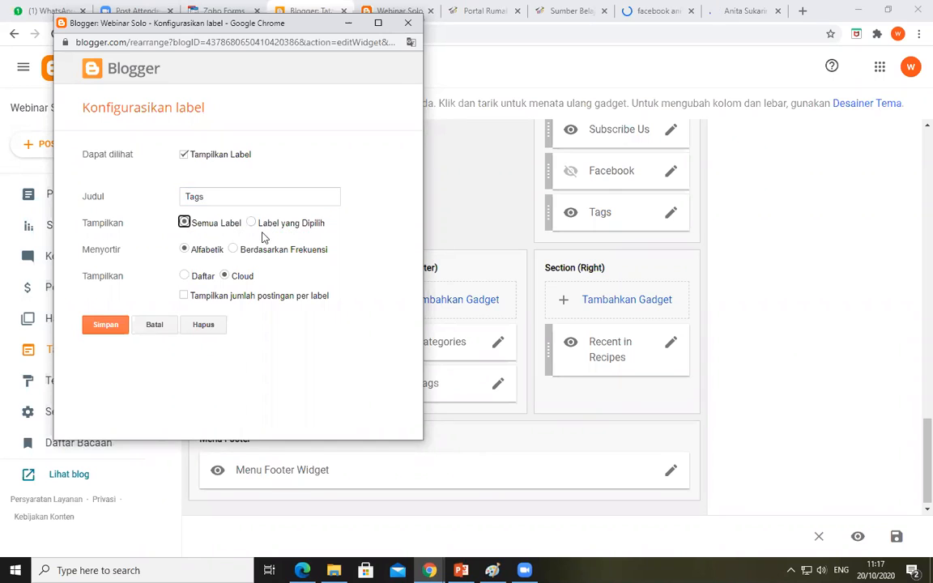
left_click(251, 223)
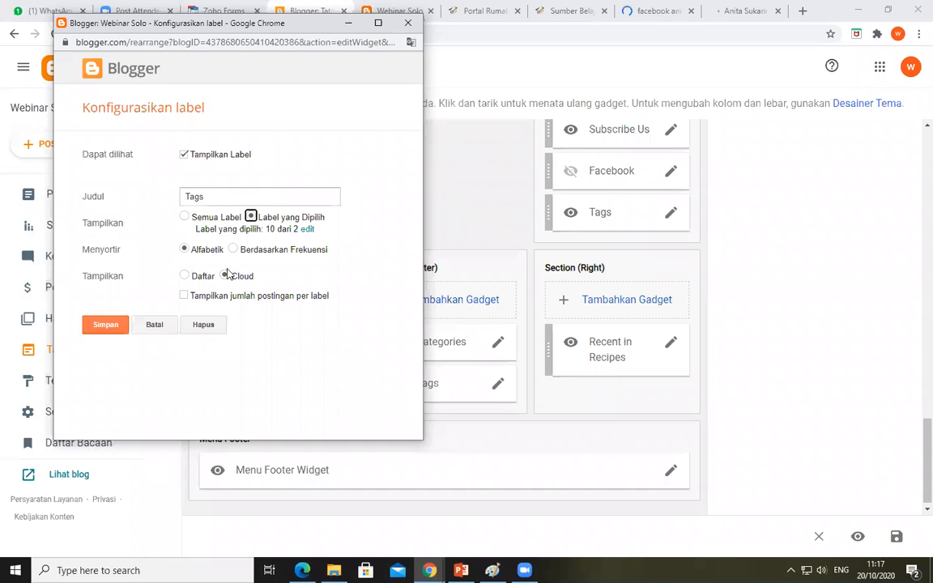
left_click(184, 296)
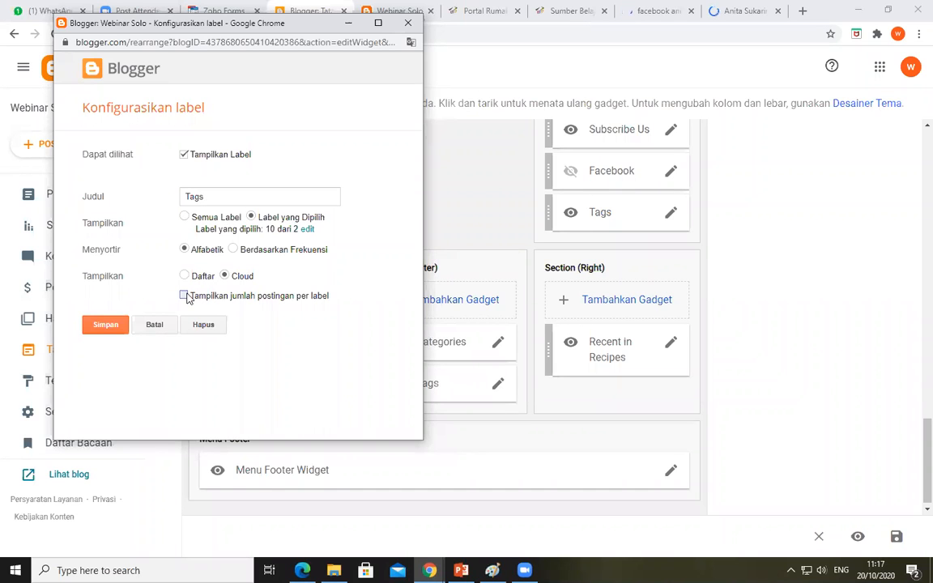
left_click(106, 325)
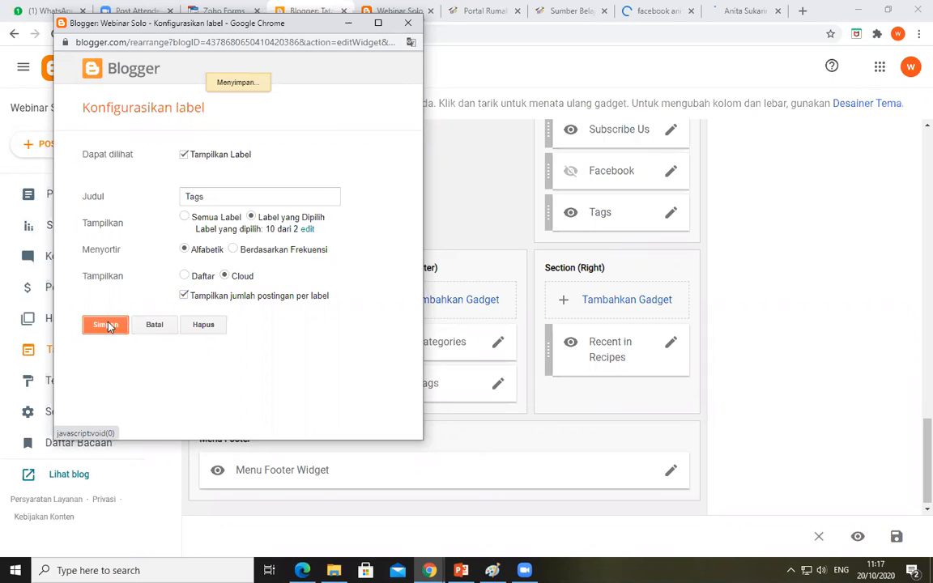
Close the Facebook profile tab and the Google search results tab
left_click(384, 10)
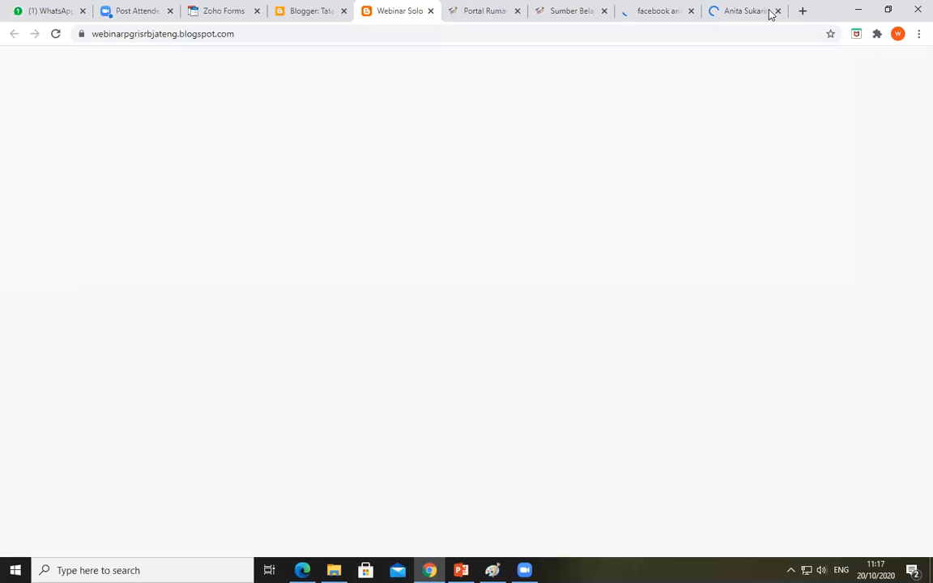
left_click(781, 13)
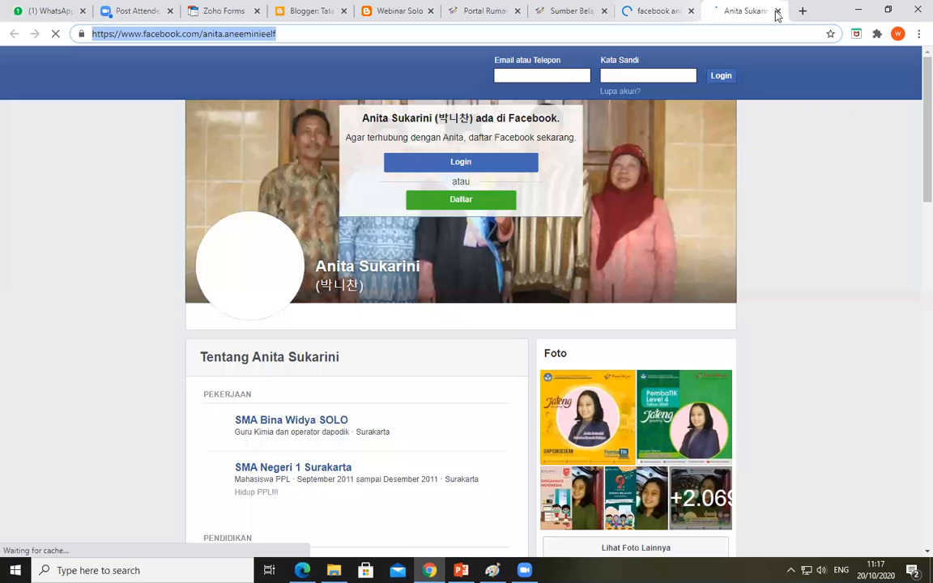
left_click(777, 10)
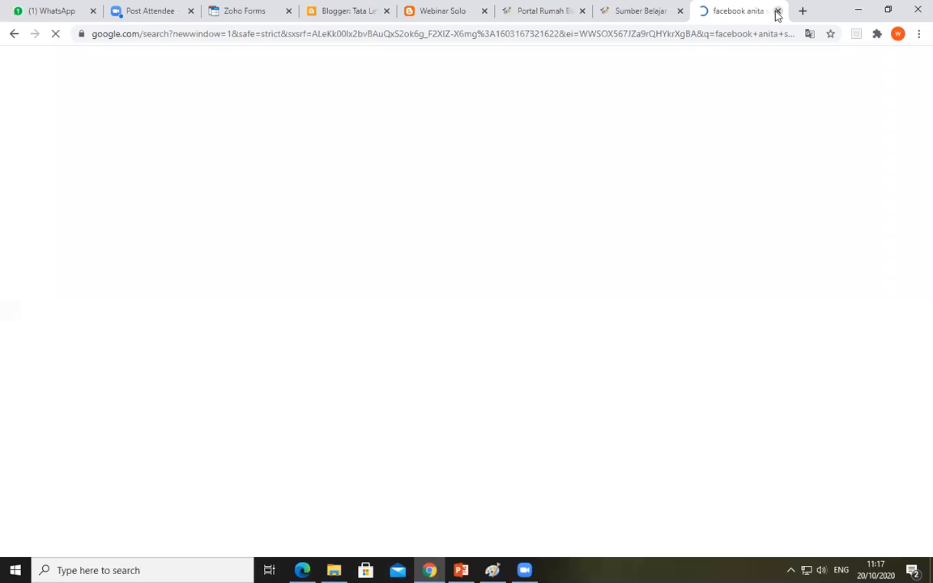
key("ctrl+w")
Reload the published blog and check its sidebar and footer gadgets
left_click(513, 12)
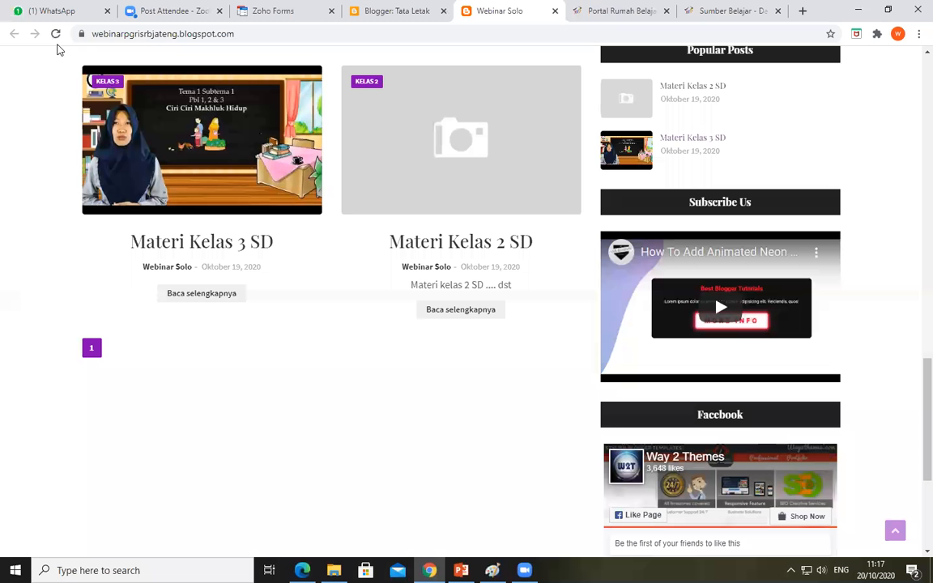
left_click(56, 34)
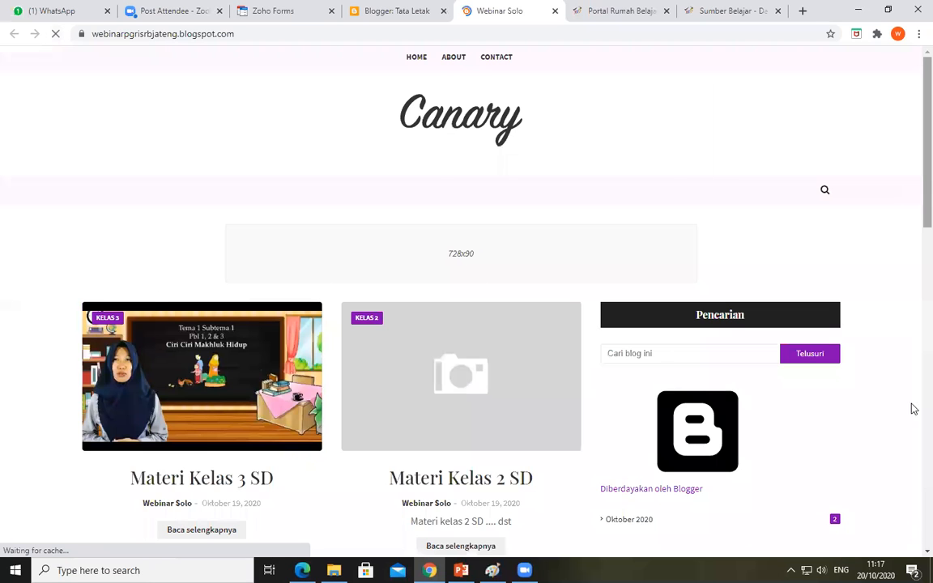
scroll(910, 408, "down", 3)
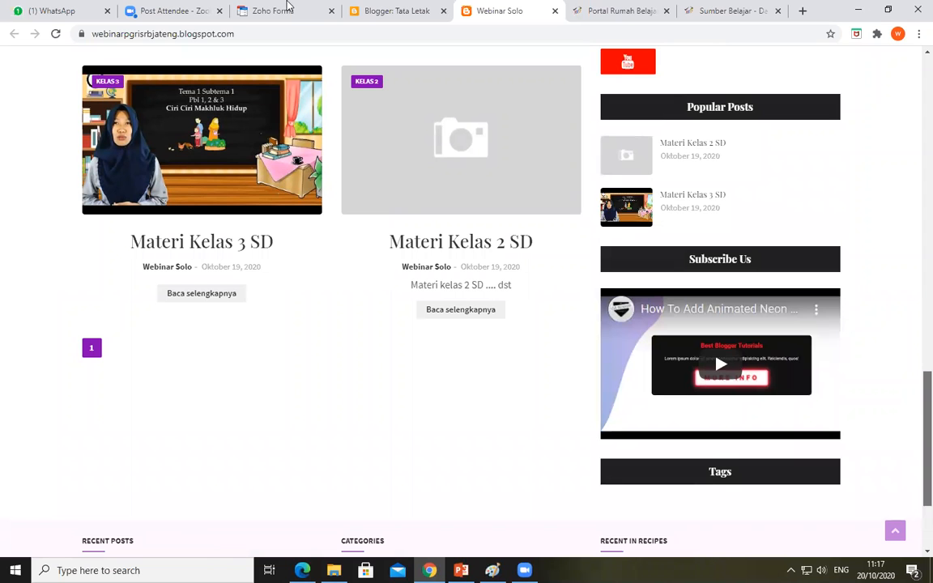
Compare the Sidebar Right (B) and footer gadgets in the Tata Letak layout with the published blog's sidebar
left_click(366, 13)
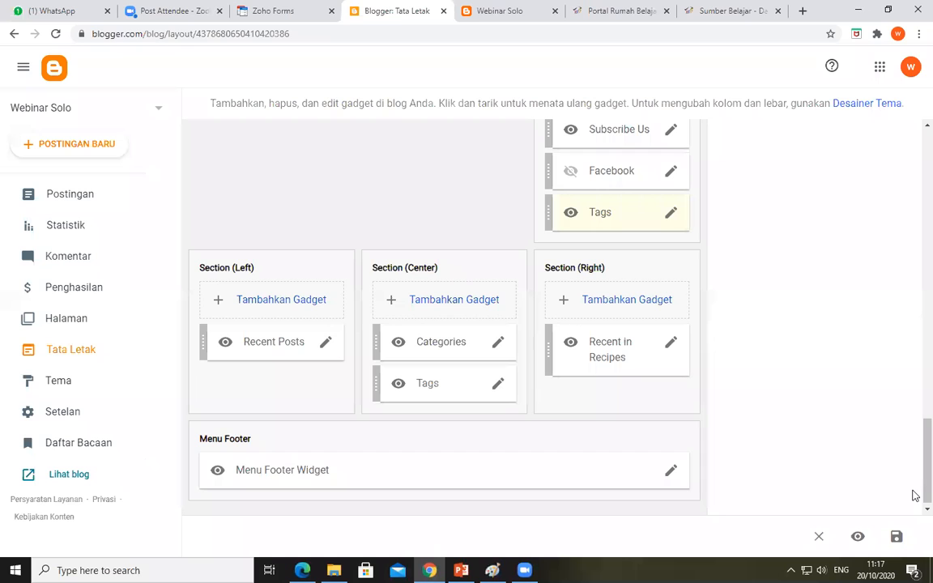
scroll(658, 320, "up", 2)
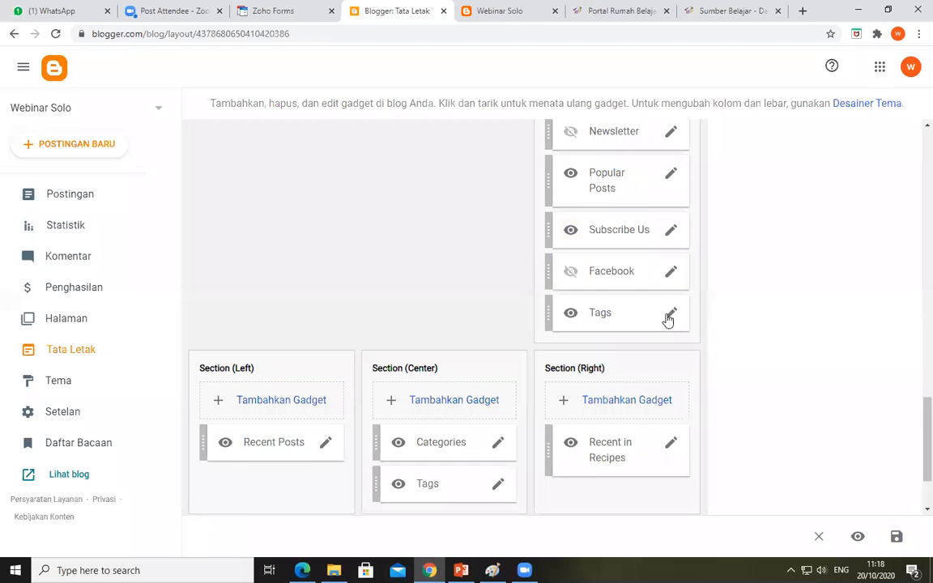
scroll(683, 331, "up", 3)
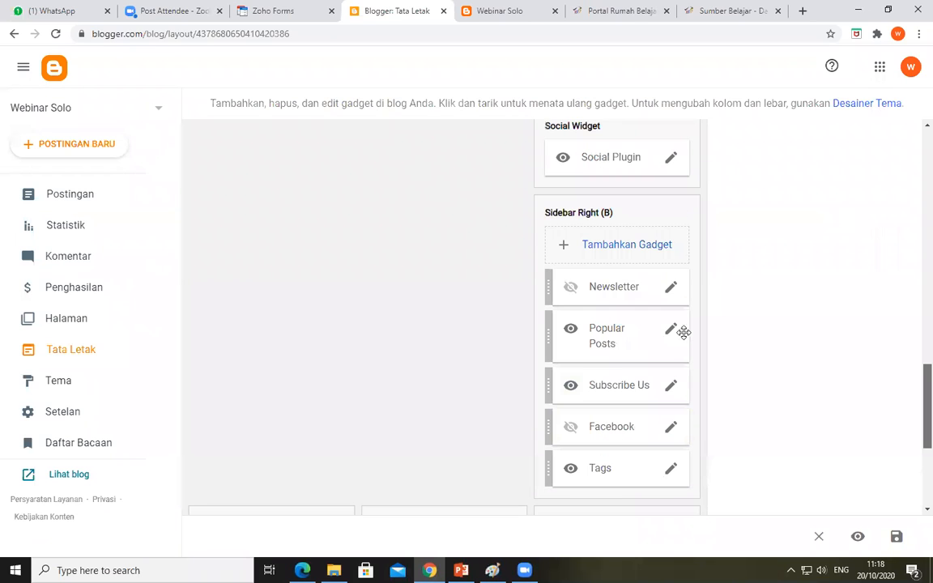
scroll(408, 333, "down", 4)
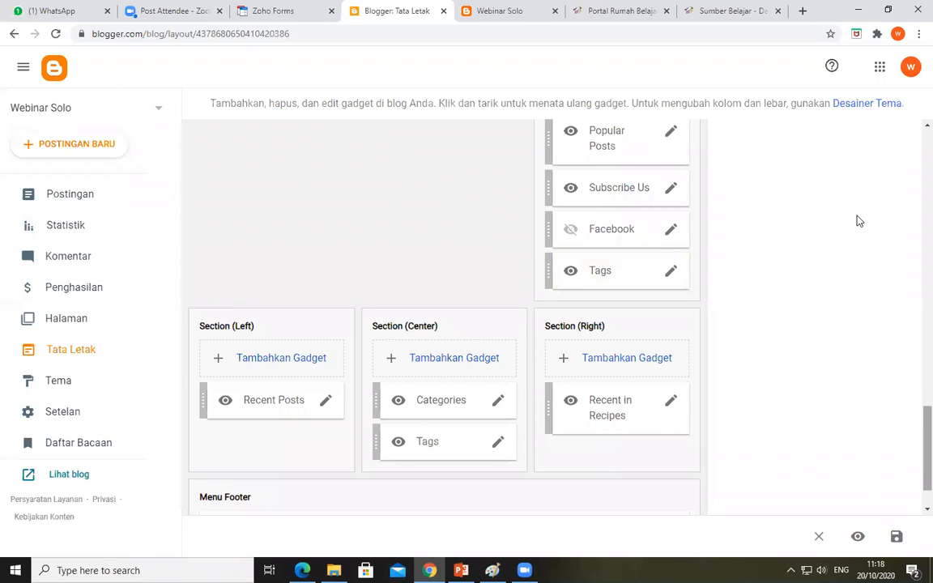
scroll(858, 220, "up", 1)
key("ctrl+Tab")
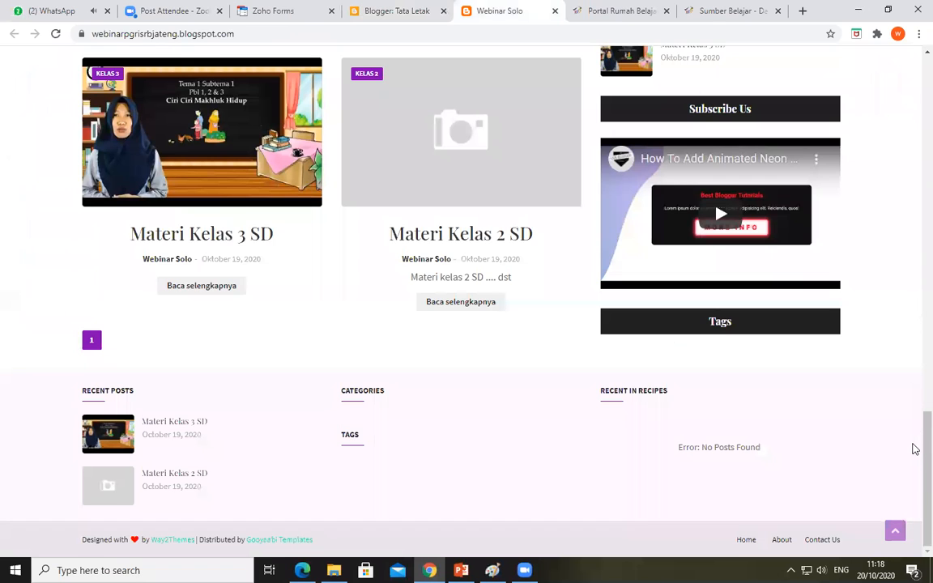
scroll(715, 290, "up", 2)
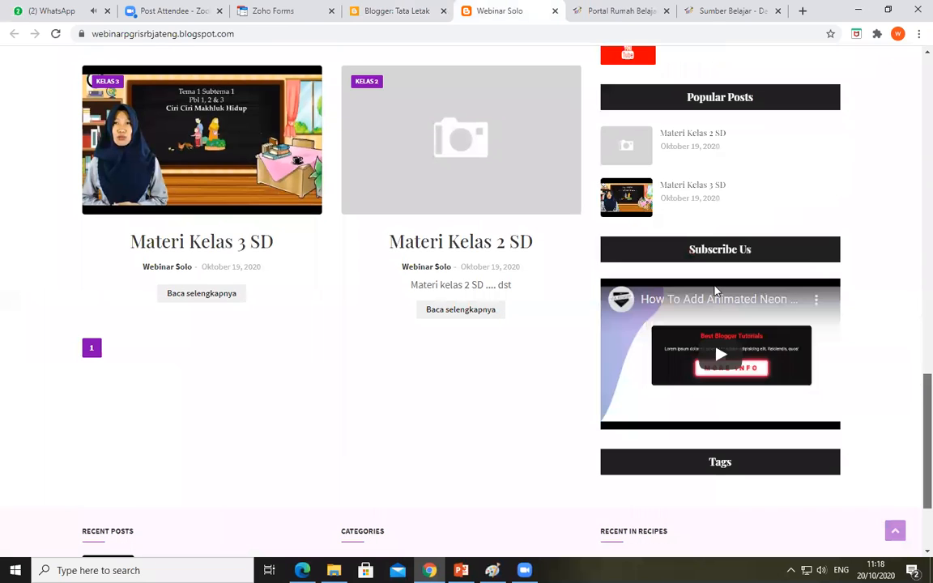
scroll(681, 248, "up", 1)
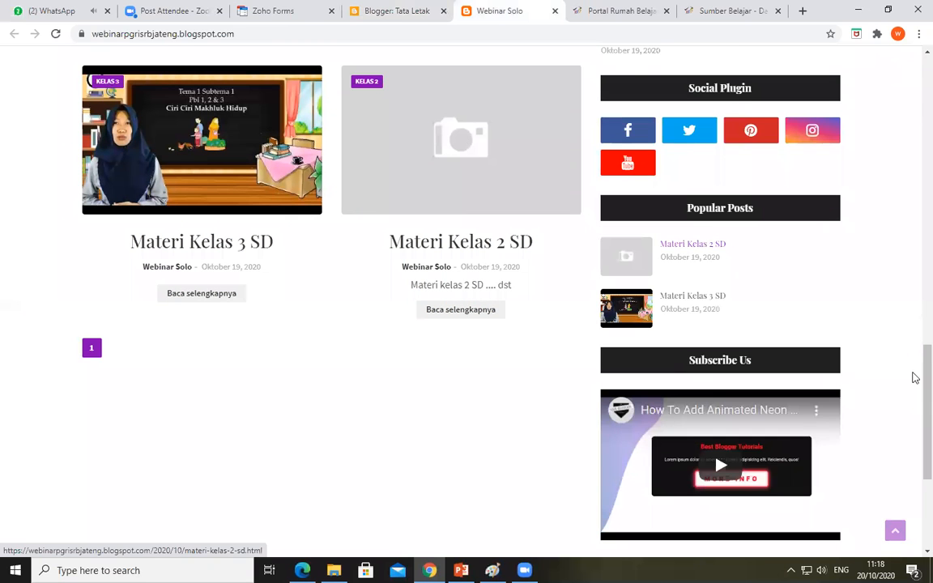
scroll(567, 332, "up", 2)
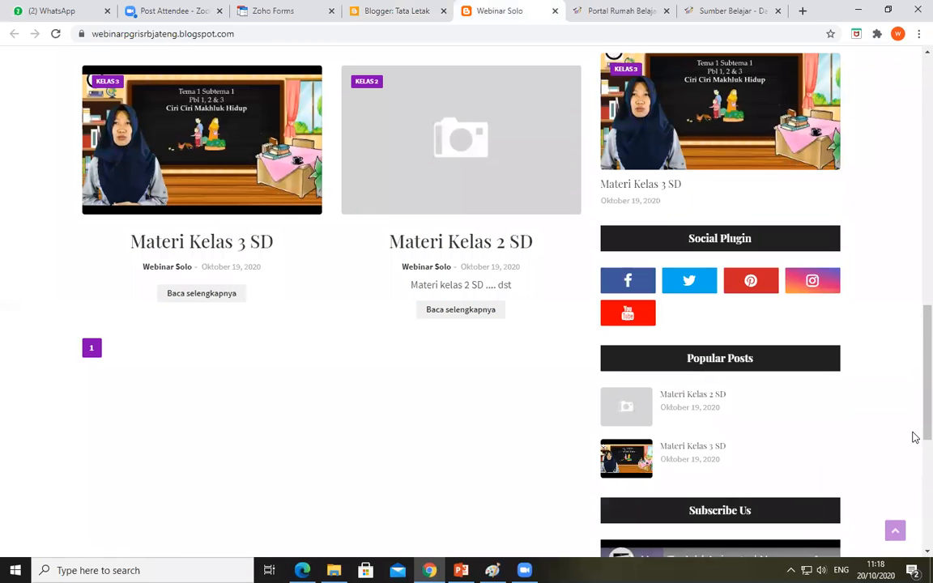
scroll(916, 364, "up", 4)
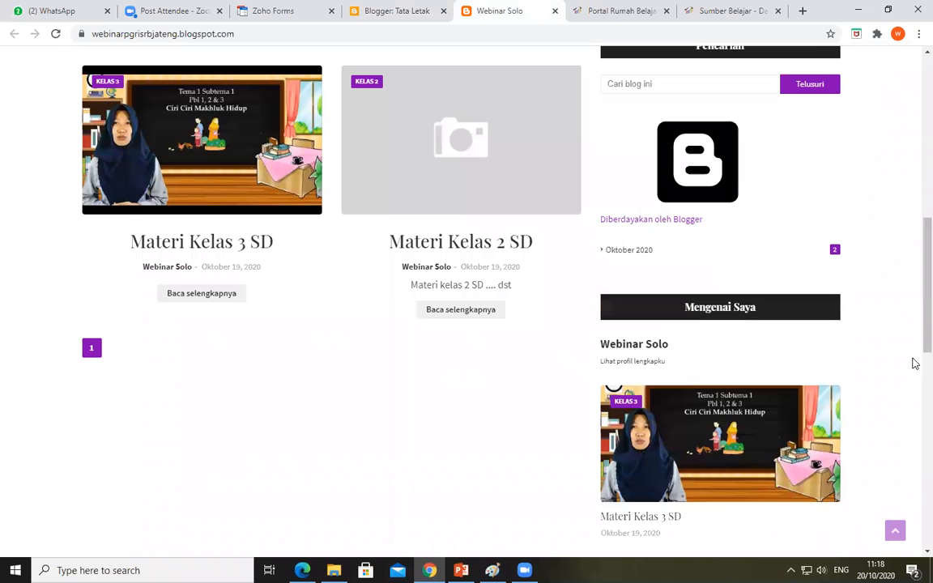
scroll(915, 267, "up", 5)
left_click_drag(915, 267, 916, 176)
Set the Tags gadget in Sidebar Right (B) of the layout to the Daftar list display and save it
left_click(396, 18)
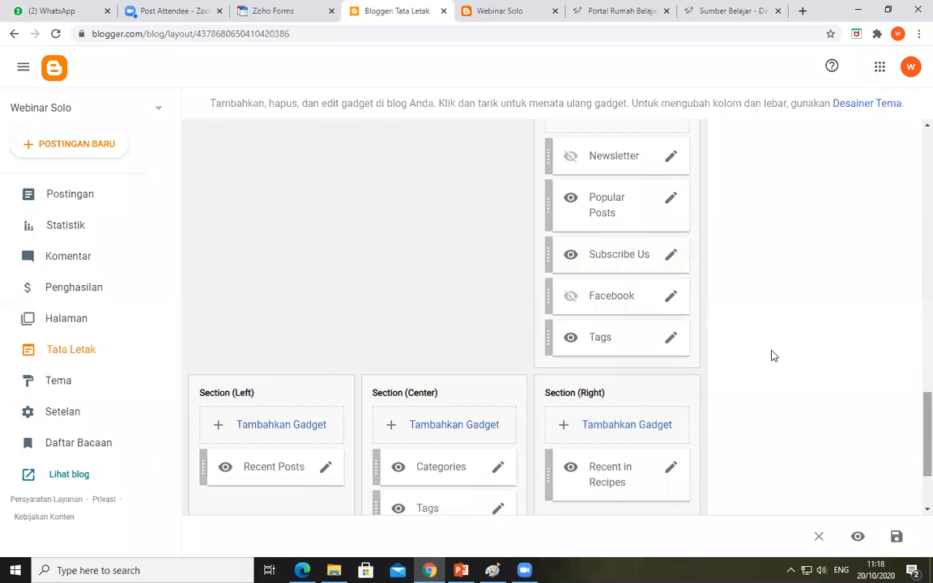
scroll(660, 241, "down", 2)
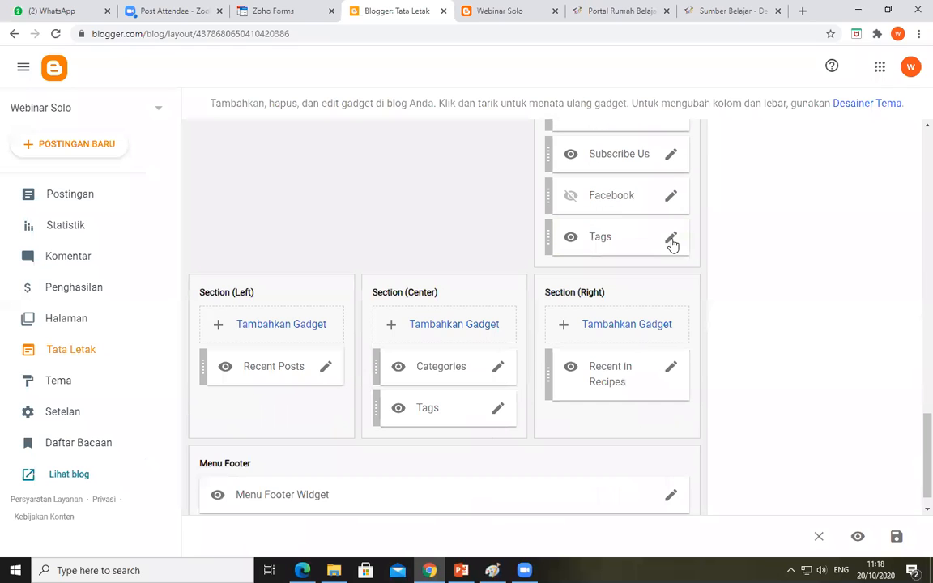
left_click(500, 410)
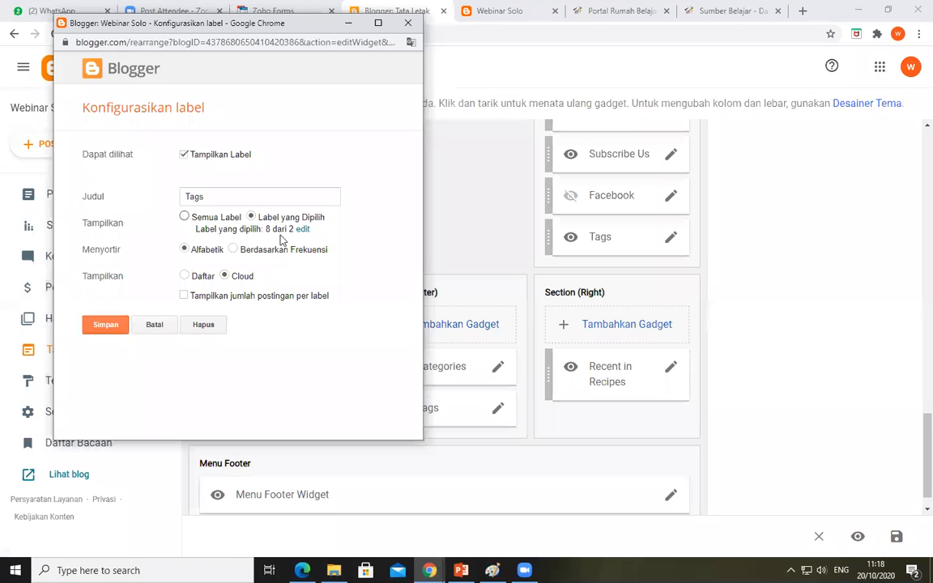
left_click(185, 217)
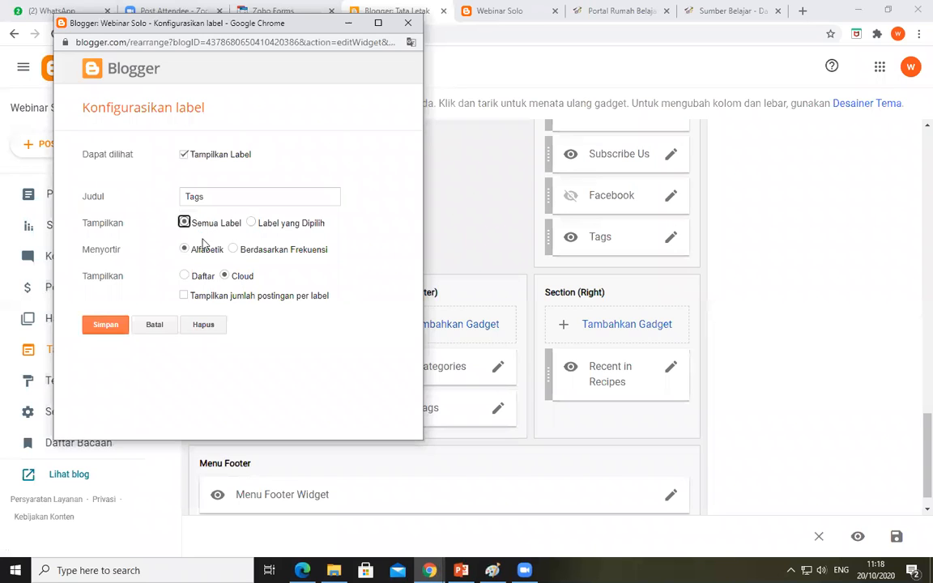
left_click(671, 244)
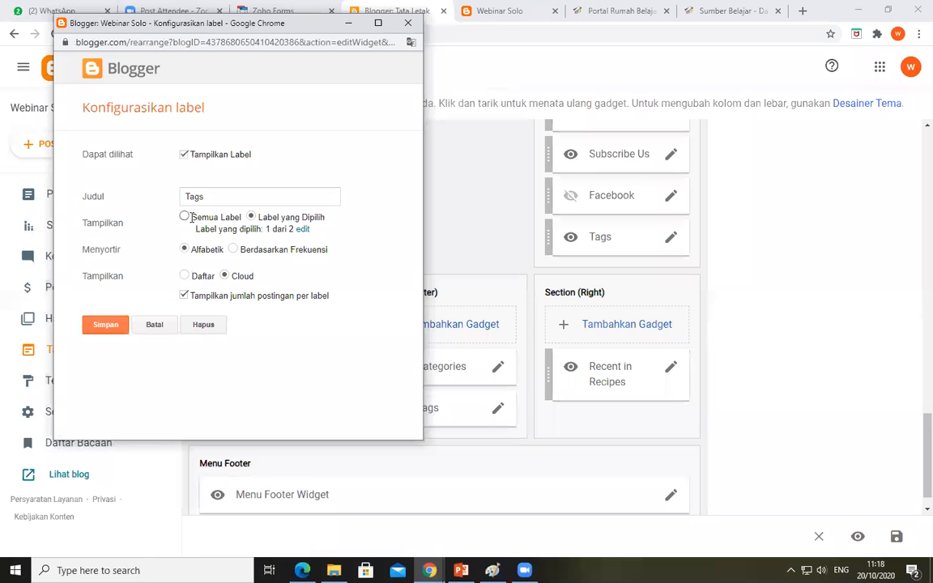
left_click(215, 218)
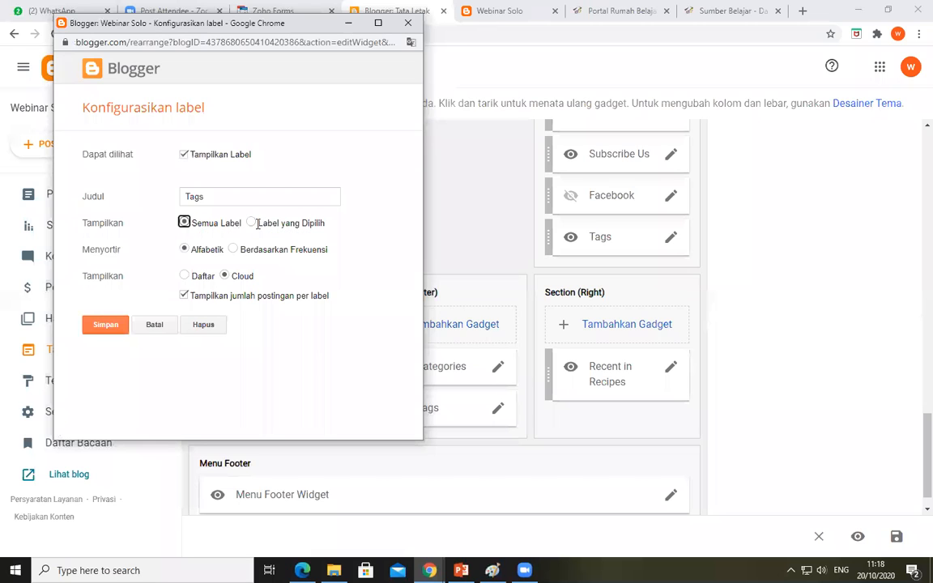
left_click(251, 217)
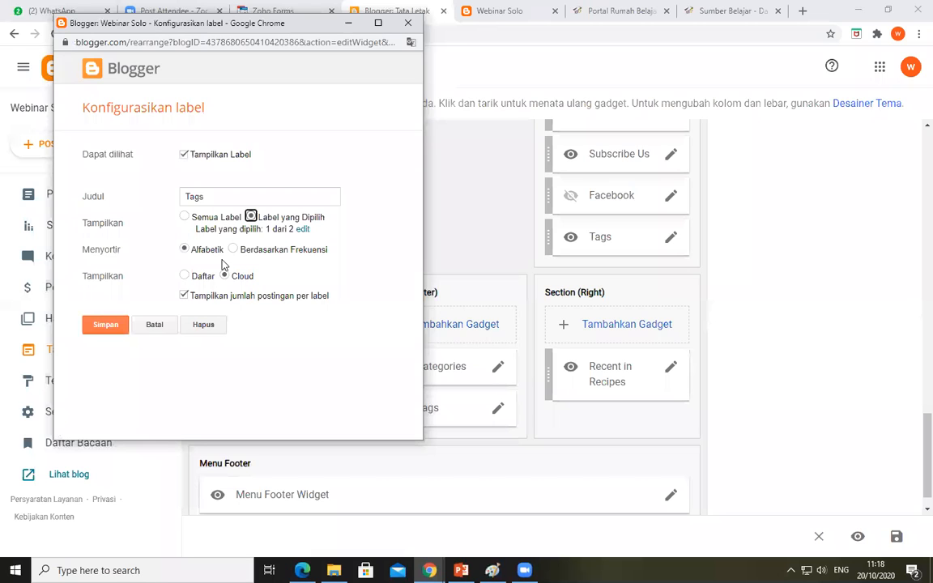
left_click(184, 276)
left_click(225, 276)
left_click(185, 275)
left_click(105, 328)
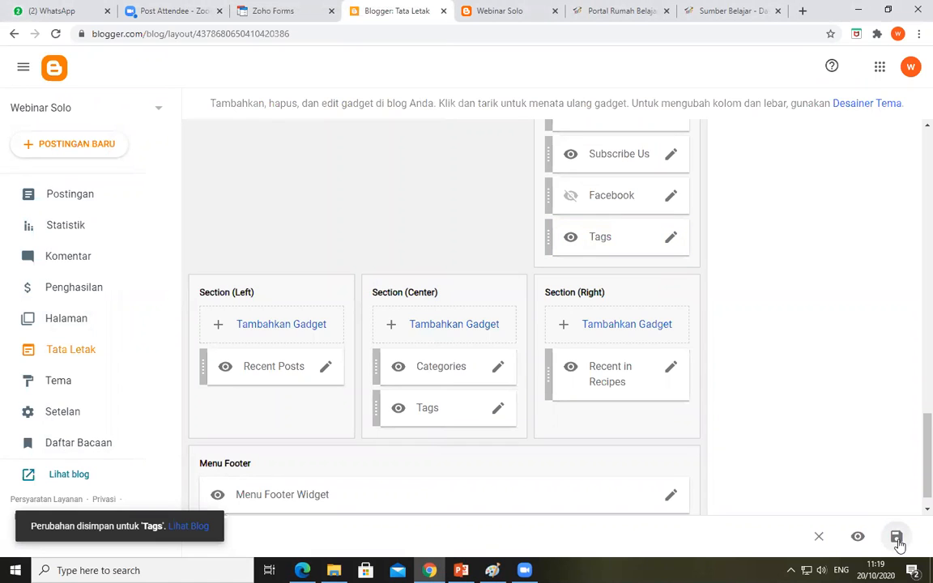
Reload the published blog and examine the sidebar's Tags list and its Kelas 2 link
left_click(534, 14)
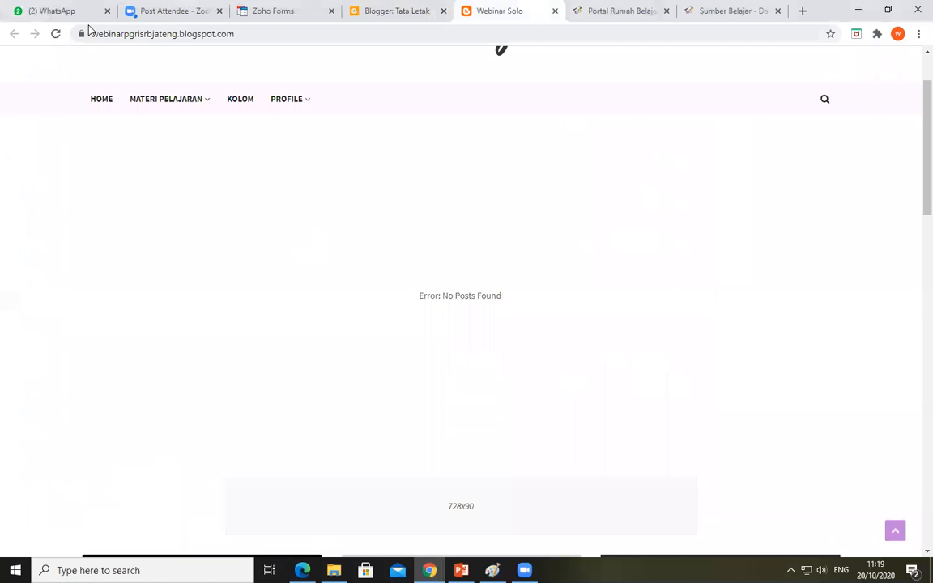
left_click(57, 37)
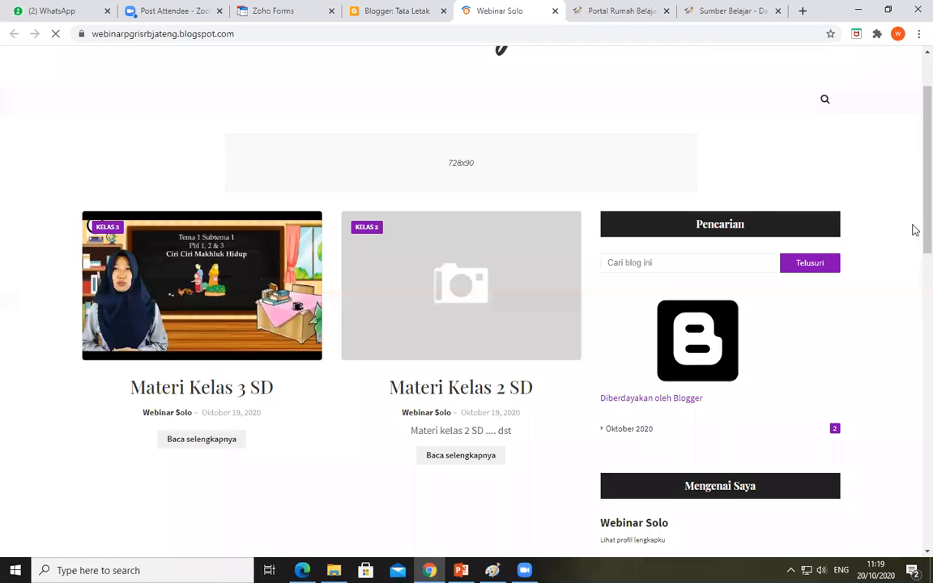
scroll(915, 230, "down", 12)
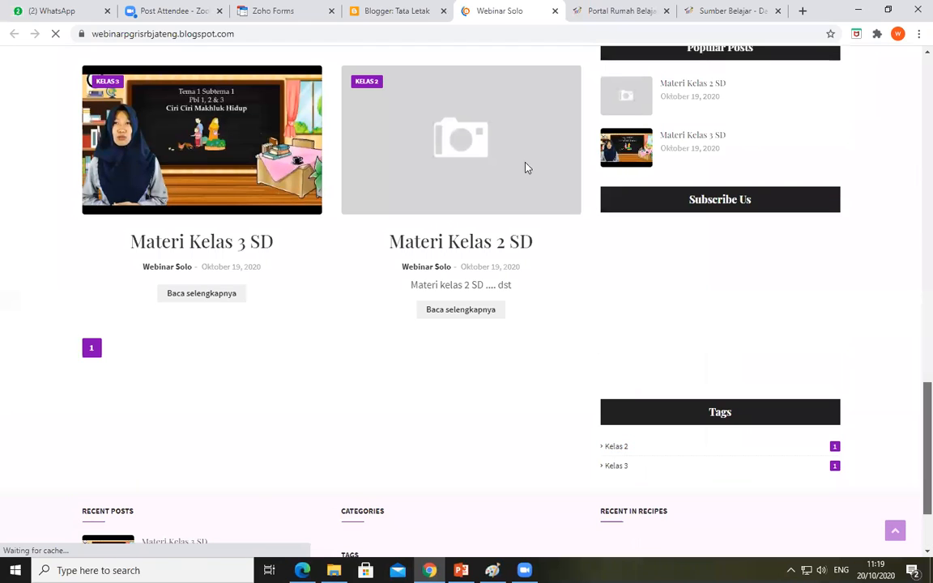
left_click_drag(927, 487, 913, 133)
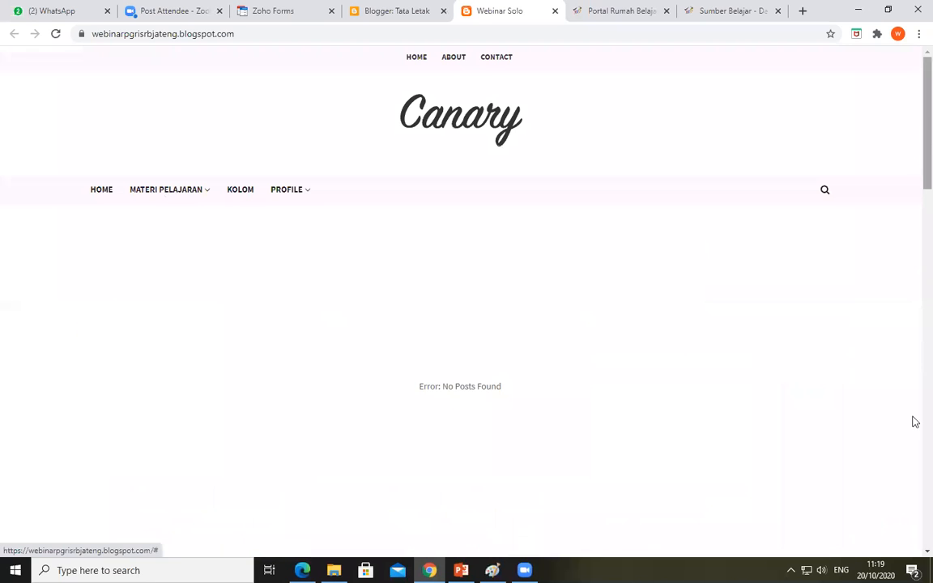
scroll(912, 473, "down", 10)
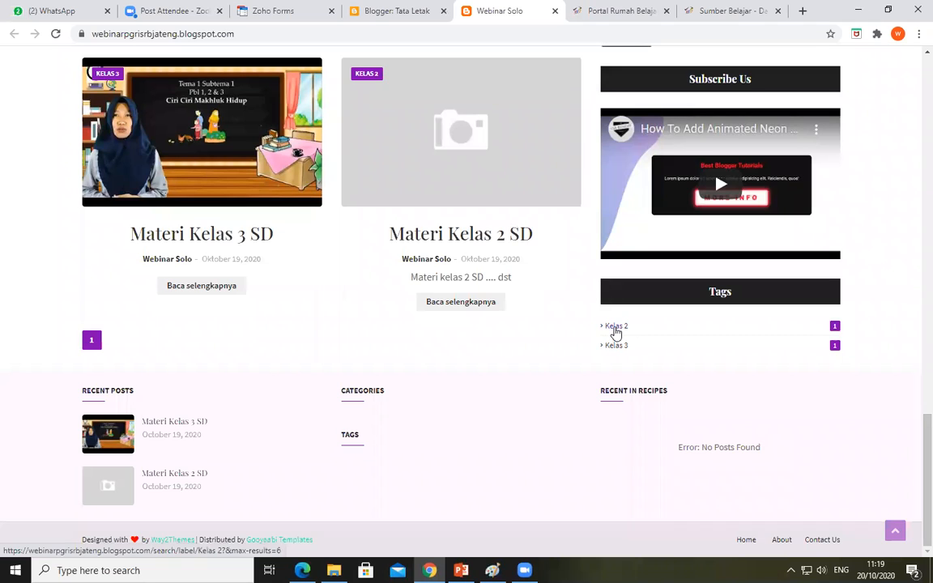
right_click(618, 329)
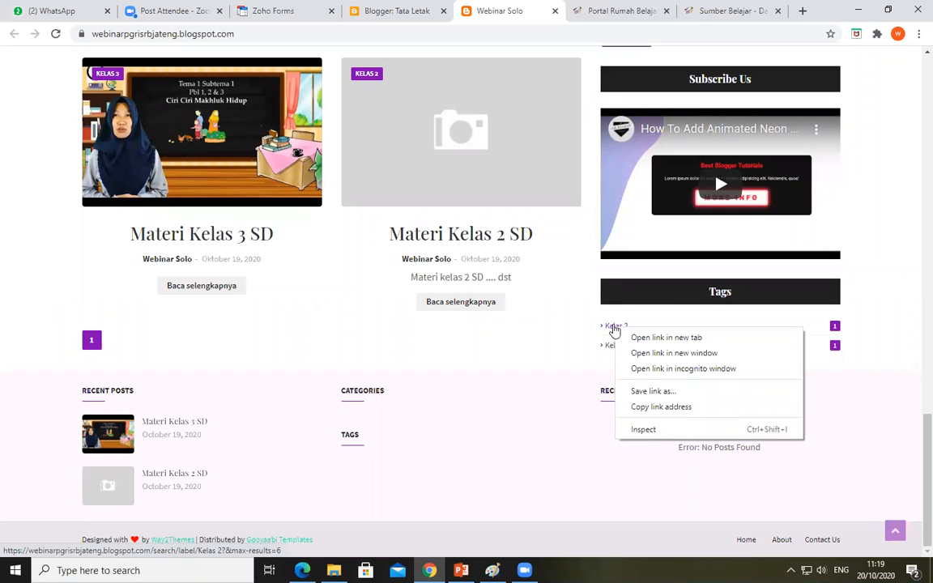
left_click(616, 329)
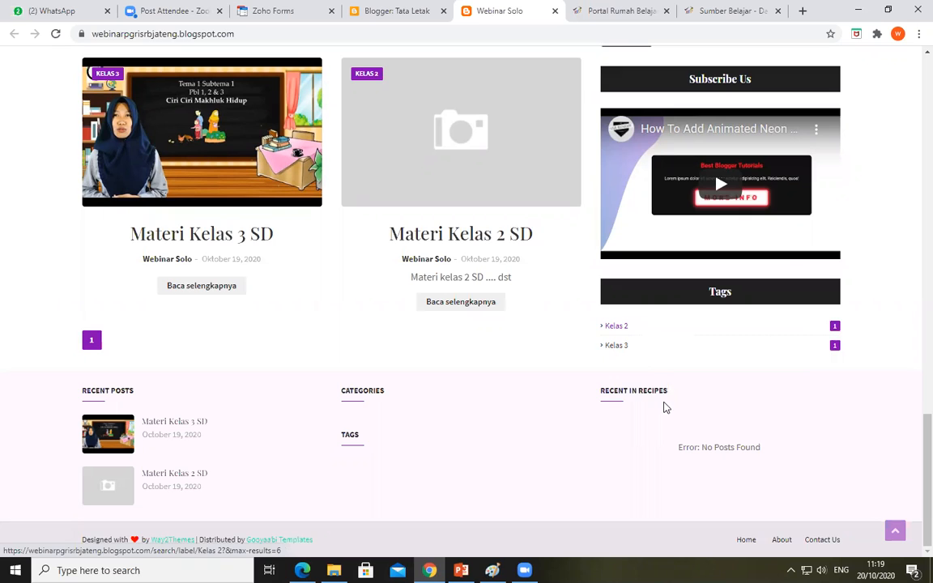
Copy the link address of the sidebar's Kelas 2 tag and open the Main Menu's Link List gadget in the Tata Letak layout for editing
right_click(616, 326)
left_click(666, 406)
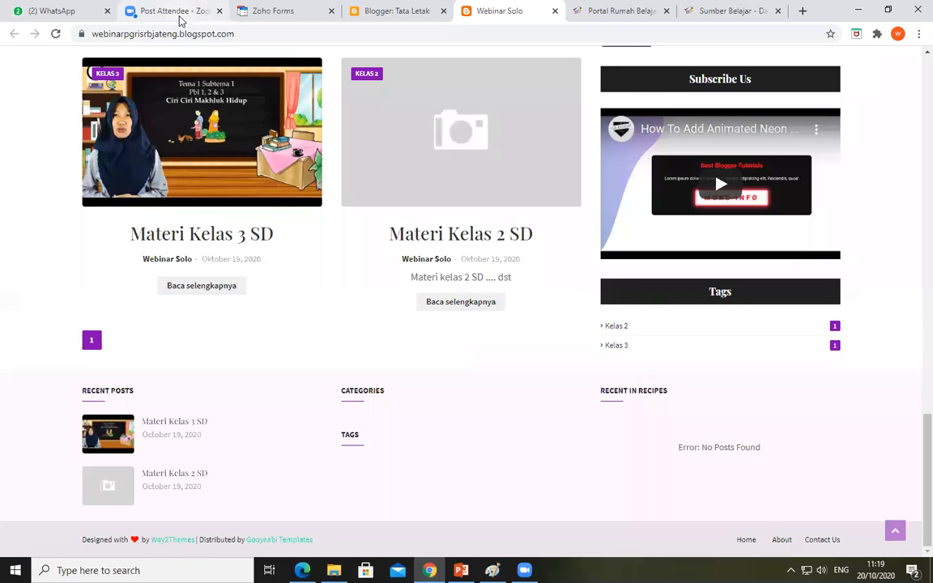
left_click(376, 16)
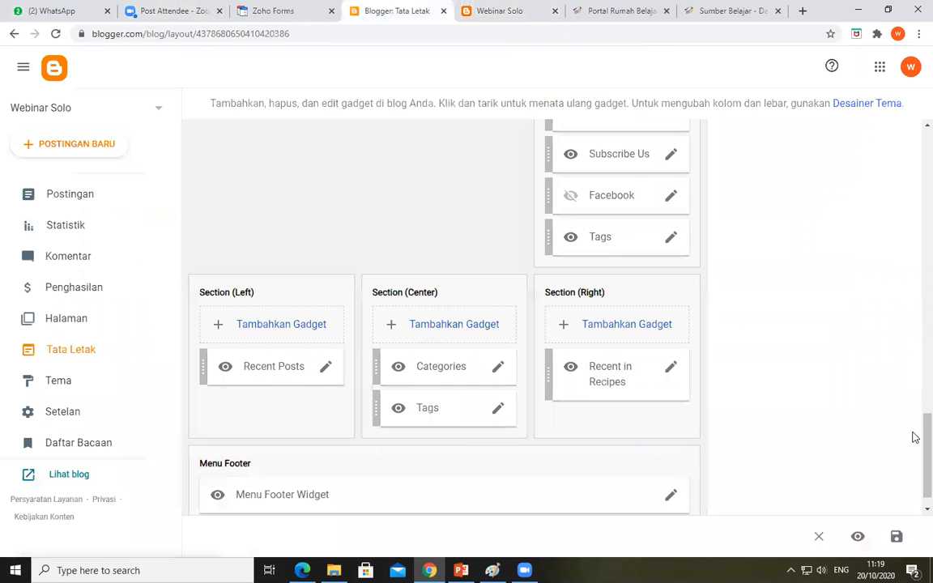
scroll(913, 329, "up", 3)
scroll(913, 274, "up", 5)
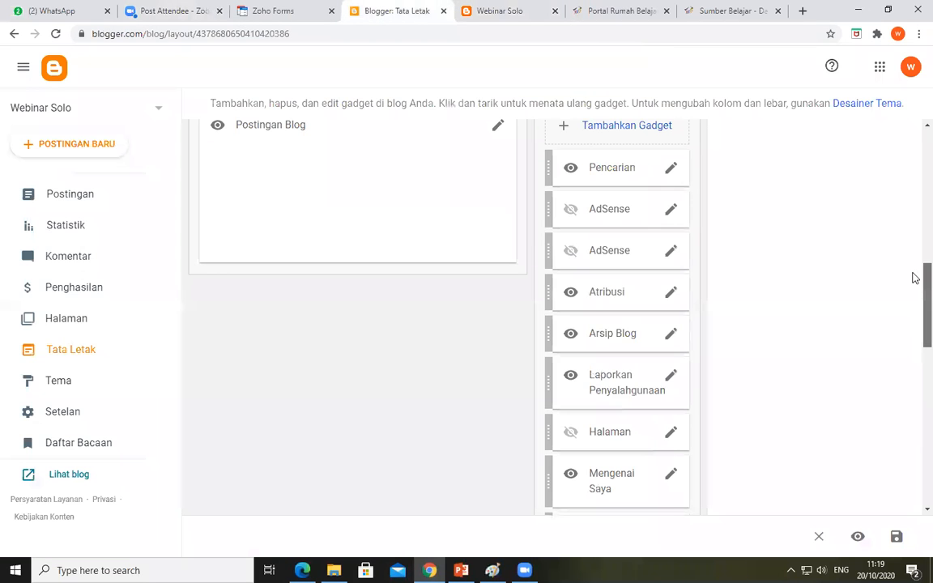
scroll(914, 243, "up", 3)
scroll(914, 193, "up", 2)
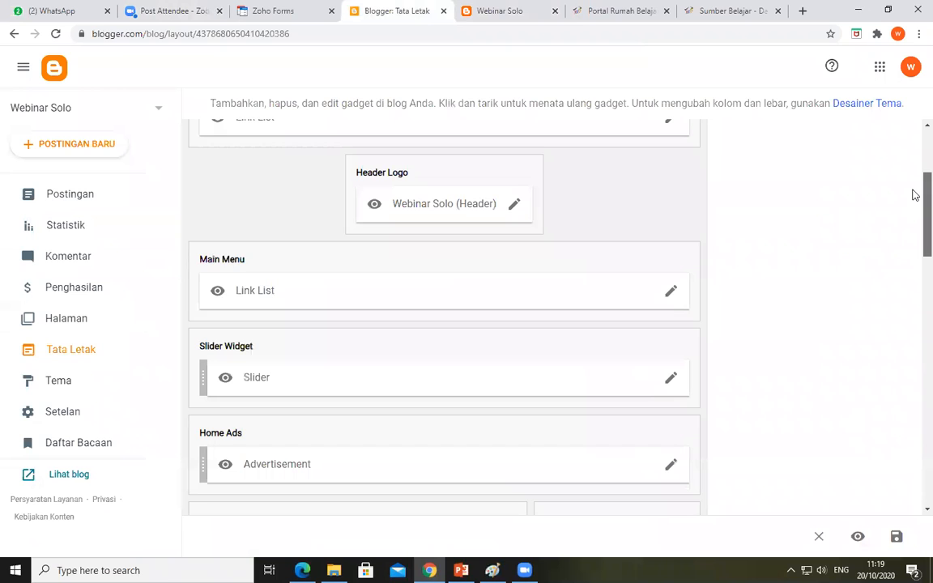
scroll(565, 295, "up", 2)
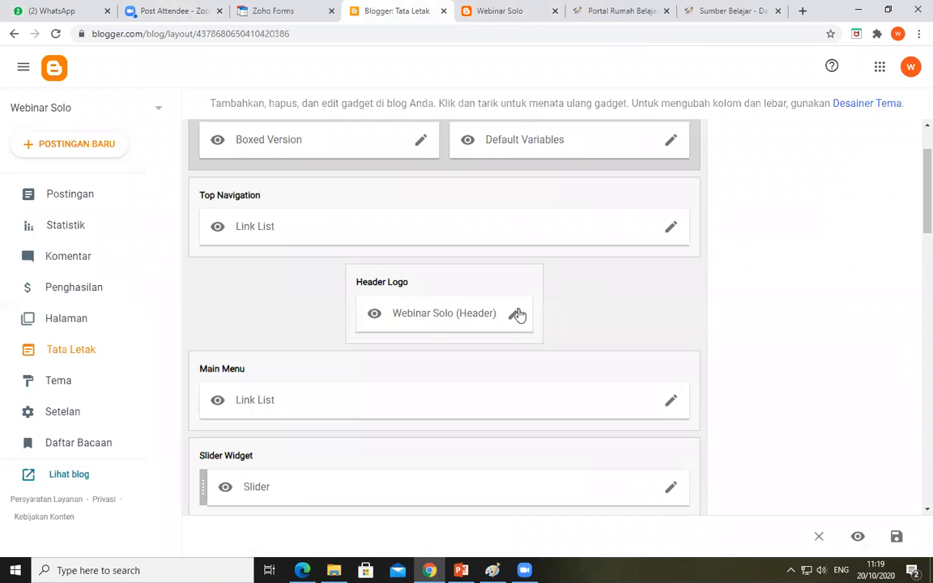
left_click(671, 403)
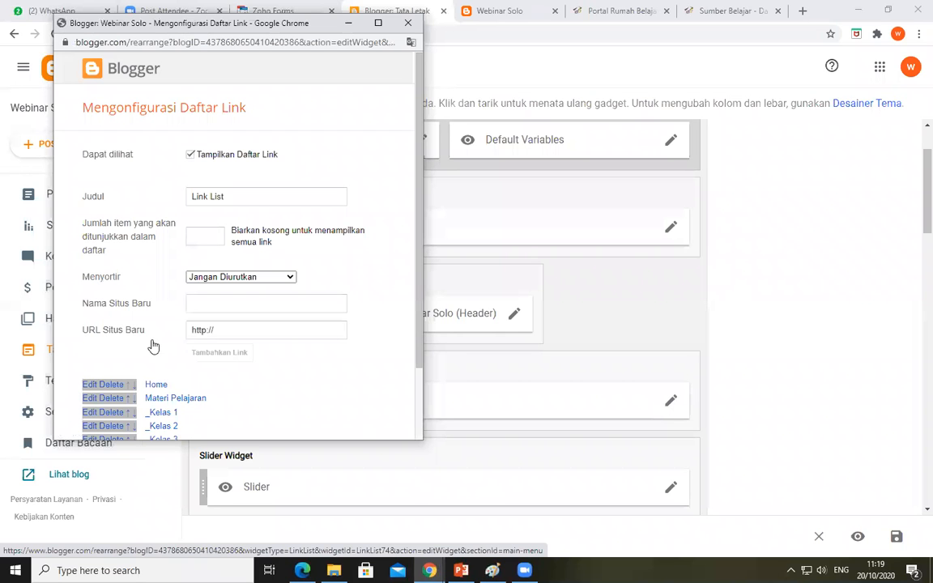
scroll(192, 340, "down", 2)
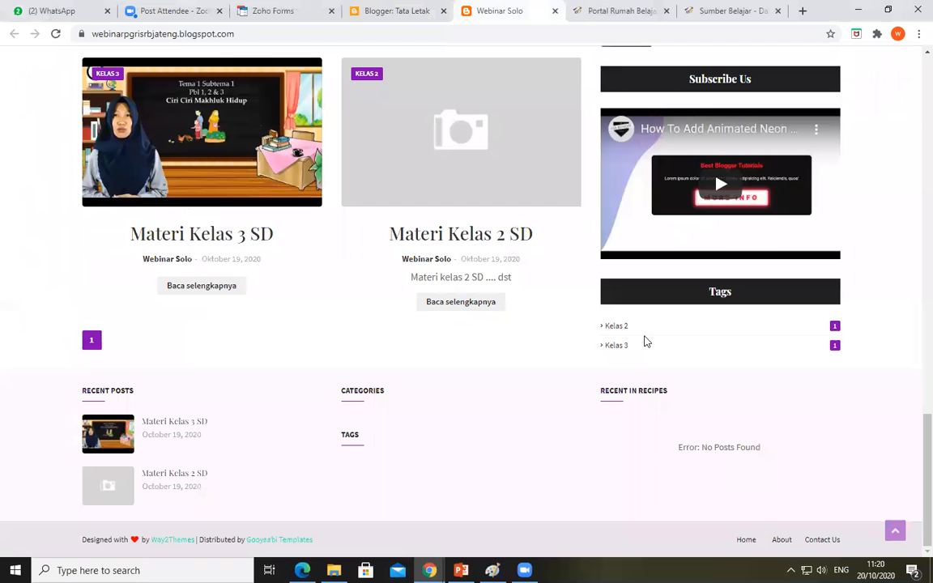
Copy the Kelas 2 tag's link address again from the published blog and return to the Main Menu link list configuration
right_click(619, 330)
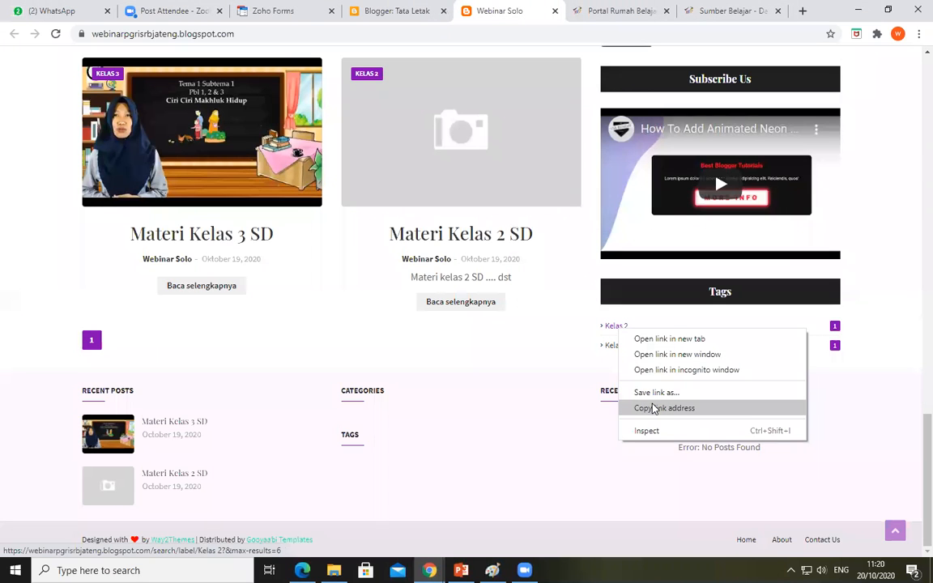
left_click(396, 15)
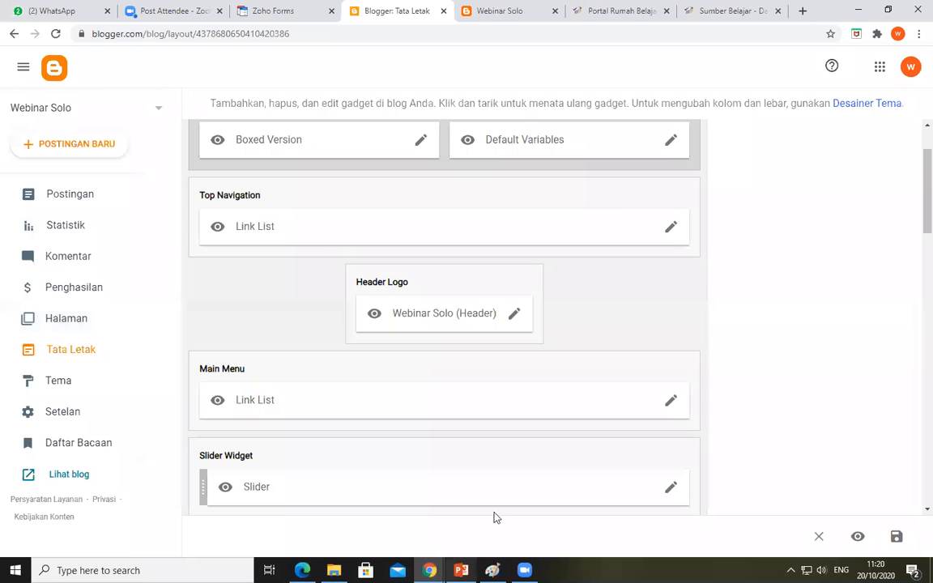
left_click(429, 570)
left_click(496, 518)
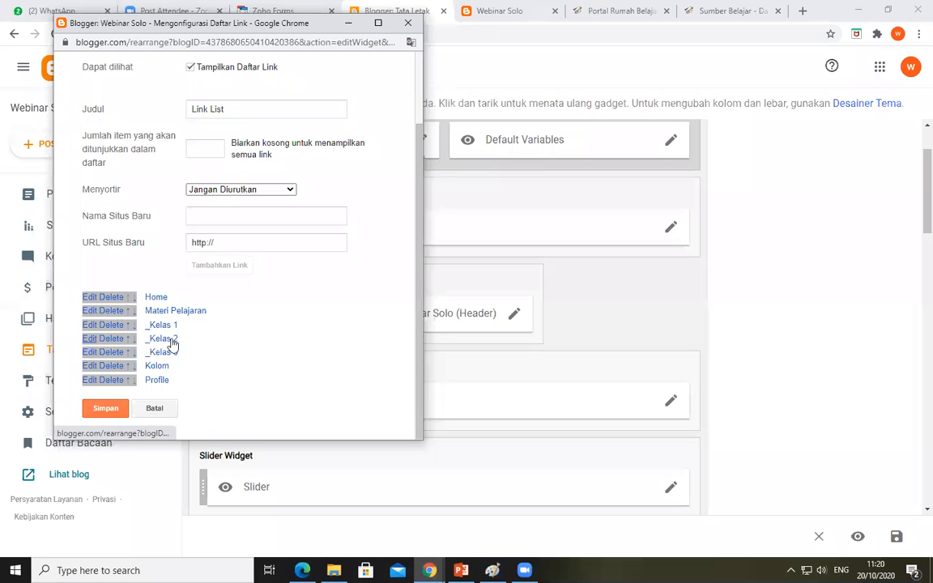
Replace the URL of the _Kelas 2 entry in the Main Menu link list with the copied Kelas 2 label address and save the entry
left_click(94, 340)
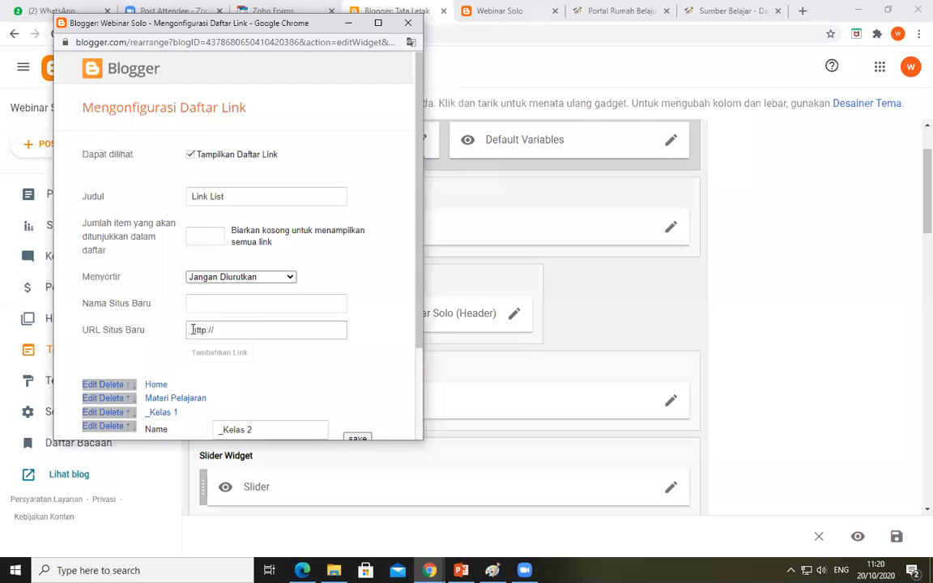
scroll(289, 306, "down", 2)
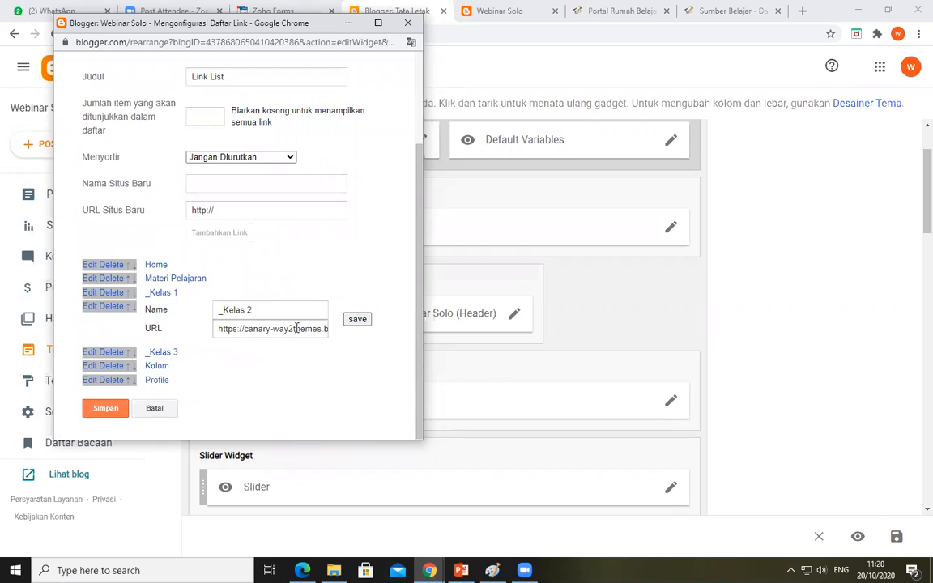
left_click(242, 332)
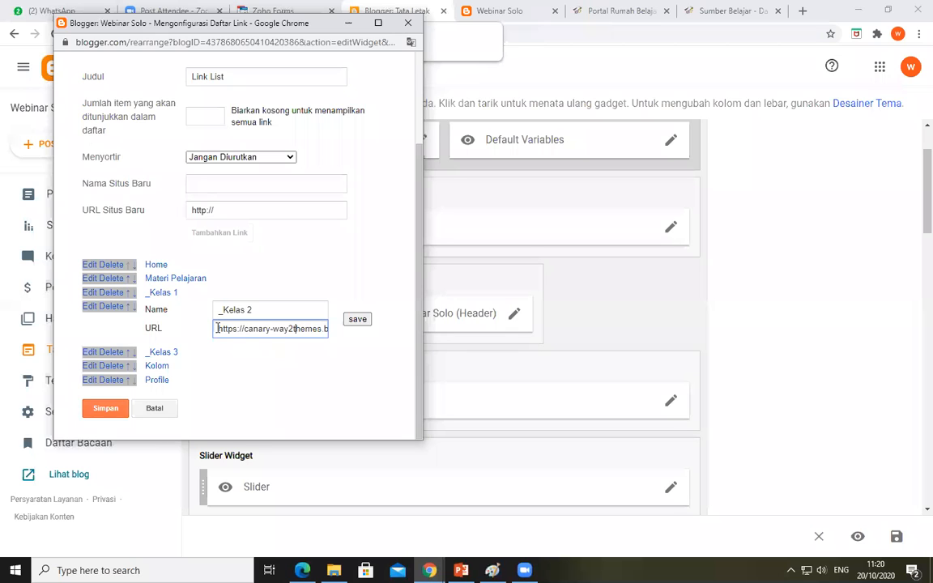
triple_click(318, 330)
right_click(318, 332)
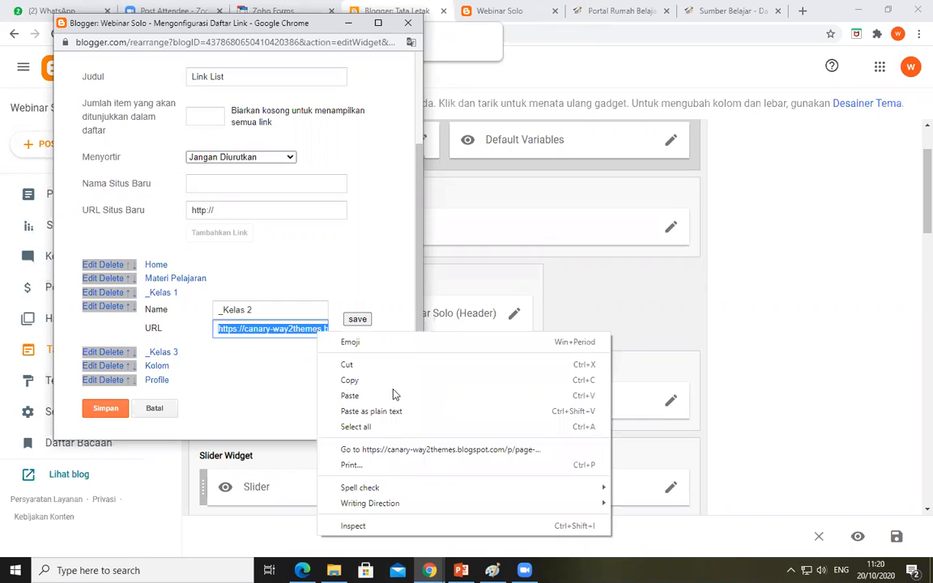
left_click(350, 395)
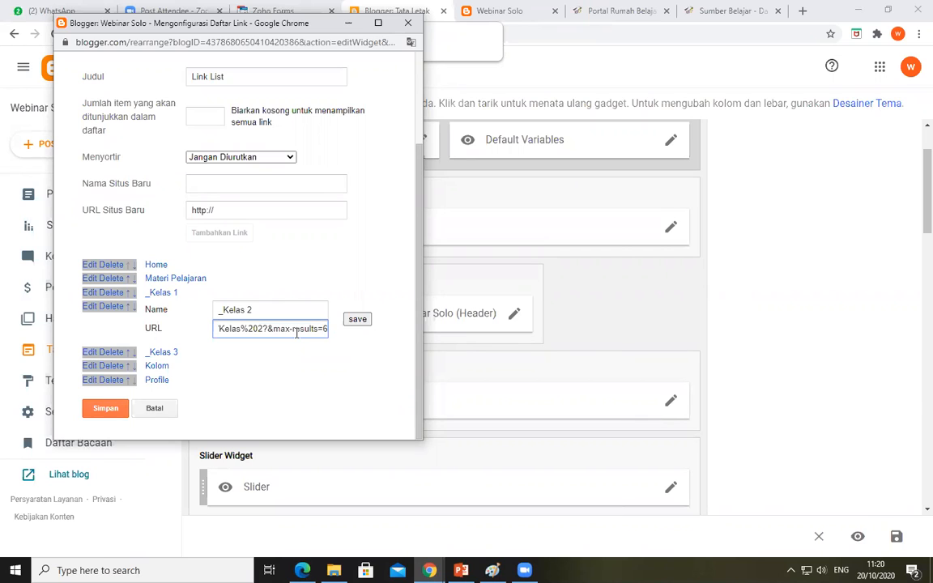
key("Left")
key("Left")
key("Left")
key("Left")
key("Left")
key("Left")
key("Left")
key("Left")
key("Left")
key("Left")
key("Left")
key("Left")
key("Left")
key("Left")
key("Left")
key("Left")
key("Left")
key("Left")
key("Left")
key("Left")
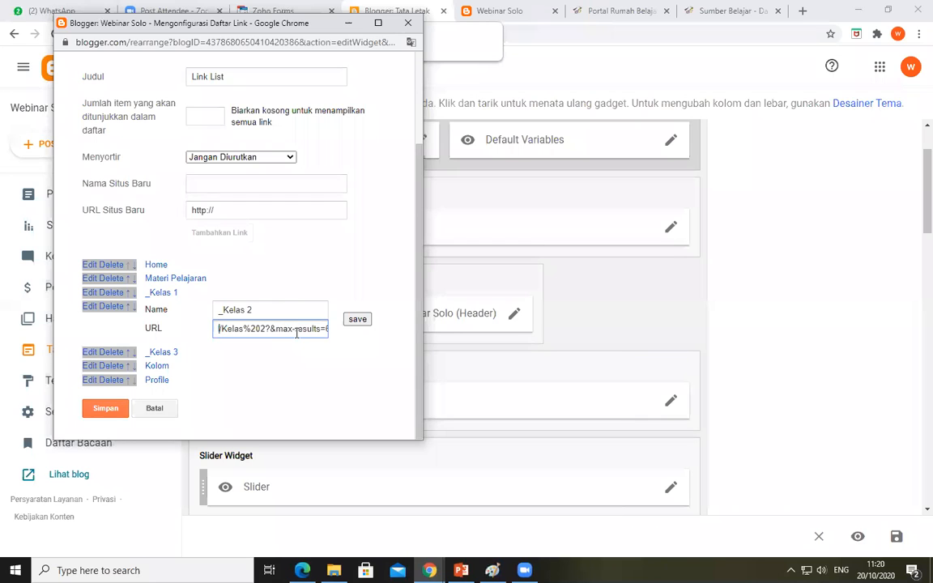
key("Left")
key("Left")
key("Left")
key("Left")
key("Left")
key("Left")
key("Left")
key("Left")
key("Left")
key("Left")
key("Left")
key("Left")
key("Left")
key("Left")
key("Left")
key("Left")
key("Left")
key("Left")
key("Left")
key("Home")
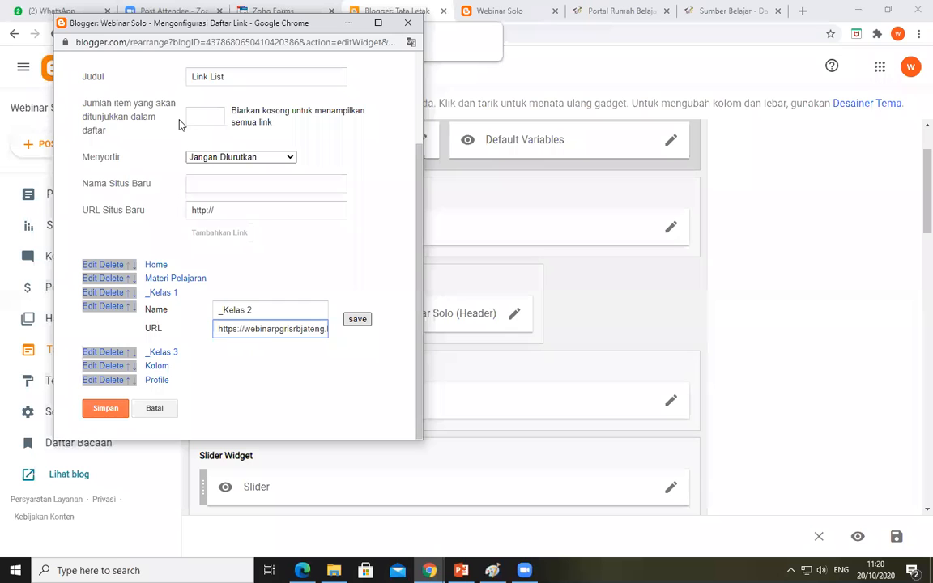
left_click(358, 321)
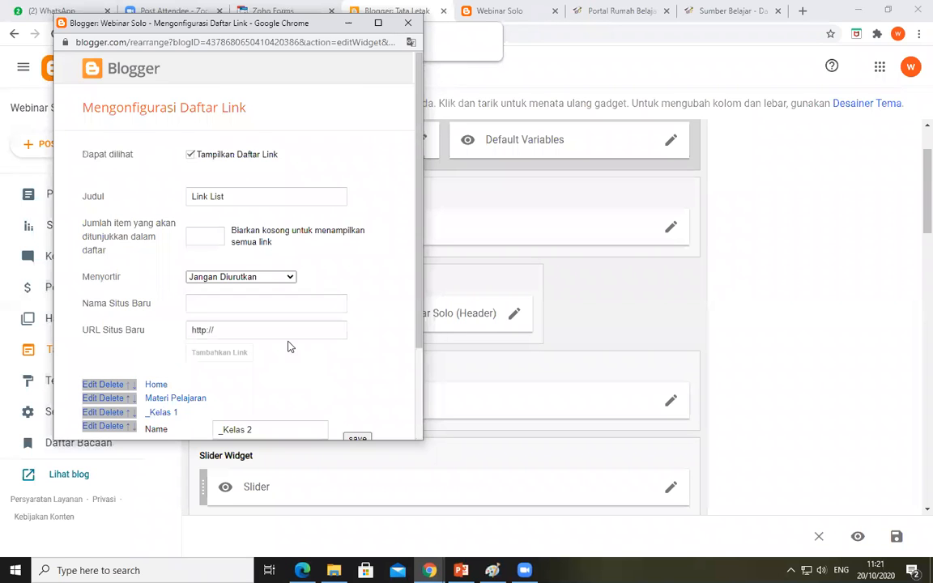
Recheck the _Kelas 2 entry's URL and save the Main Menu's Link List gadget
scroll(289, 346, "down", 2)
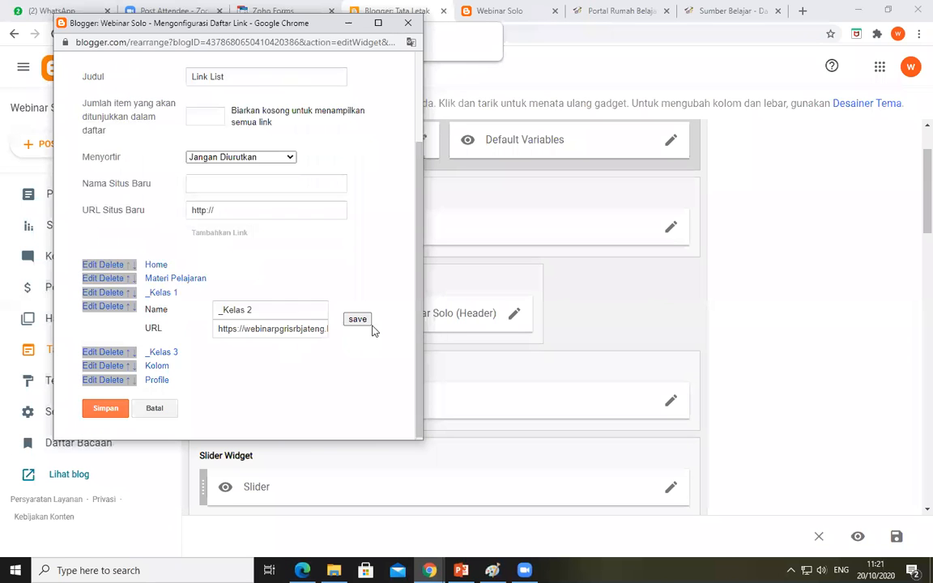
left_click(357, 320)
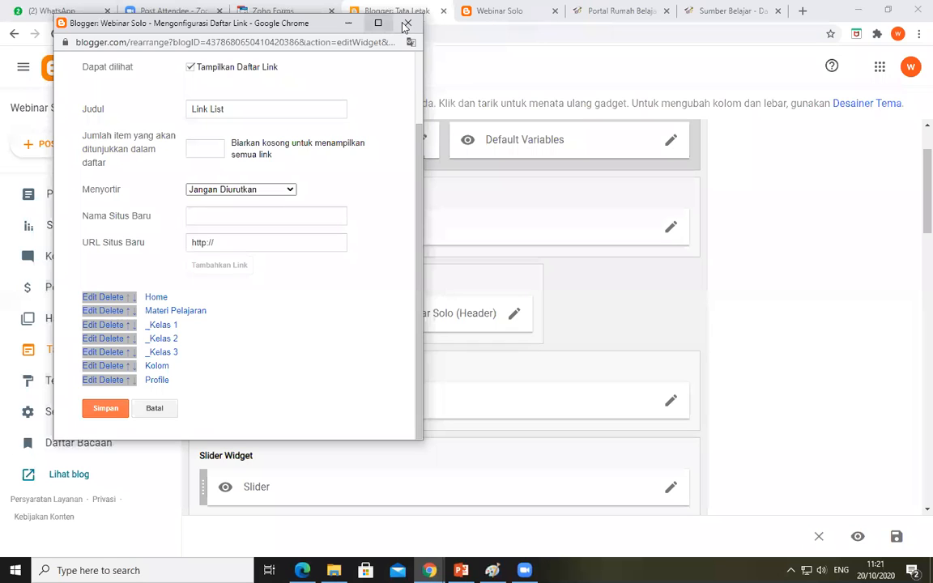
left_click(105, 410)
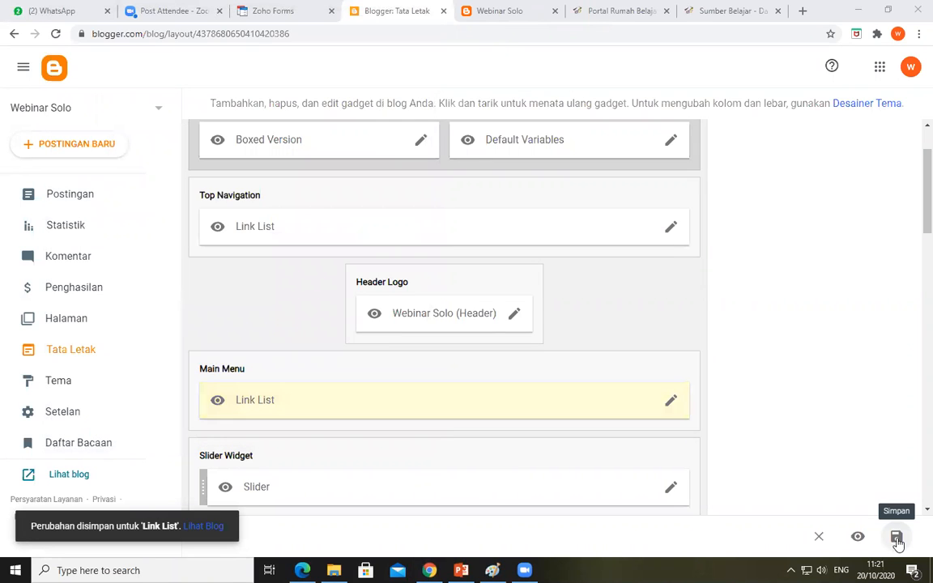
Reload the published blog and check the entries of its main menu
key("ctrl+Tab")
left_click(461, 34)
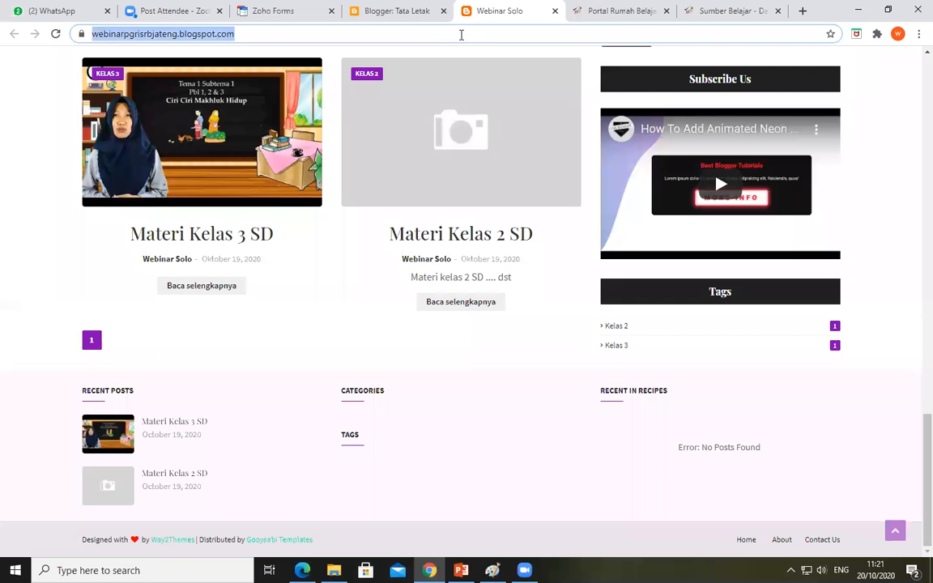
key("Return")
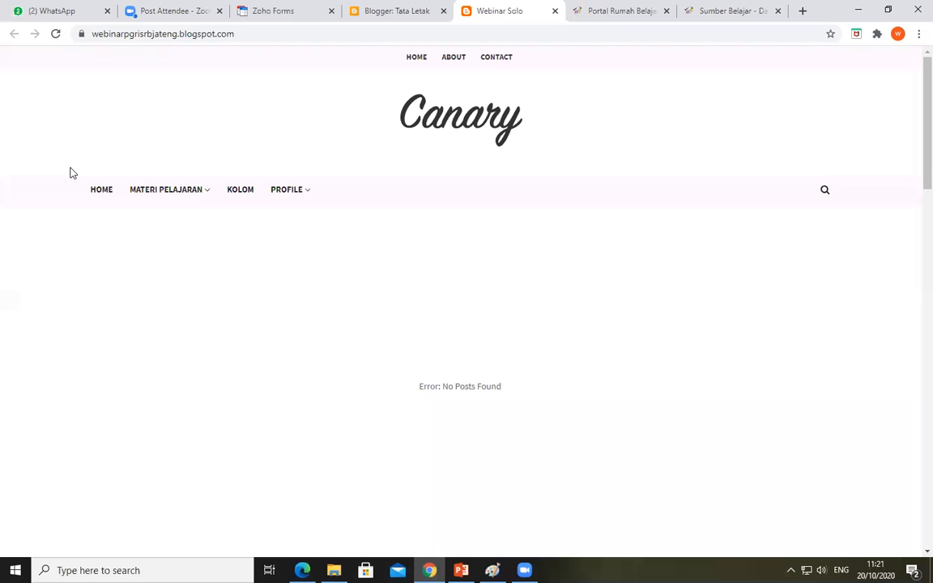
left_click(158, 190)
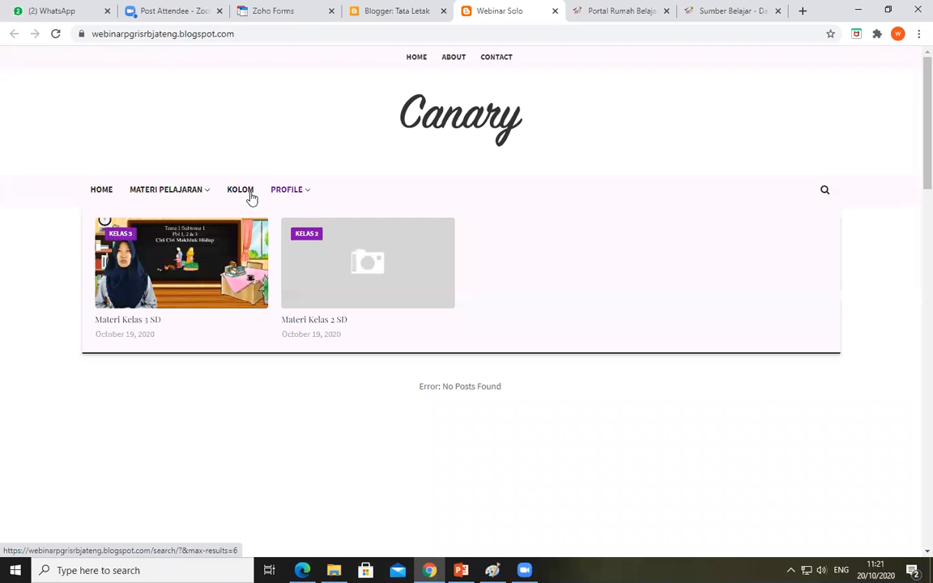
Open Kelas 2 from the blog's Materi Pelajaran menu in a new tab and examine the posts listed under that label
mouse_move(182, 192)
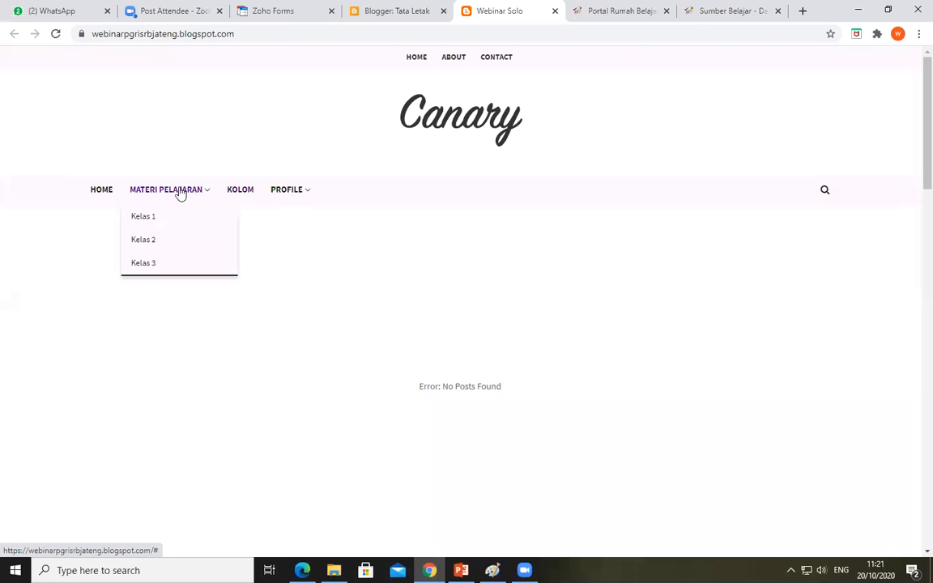
right_click(151, 239)
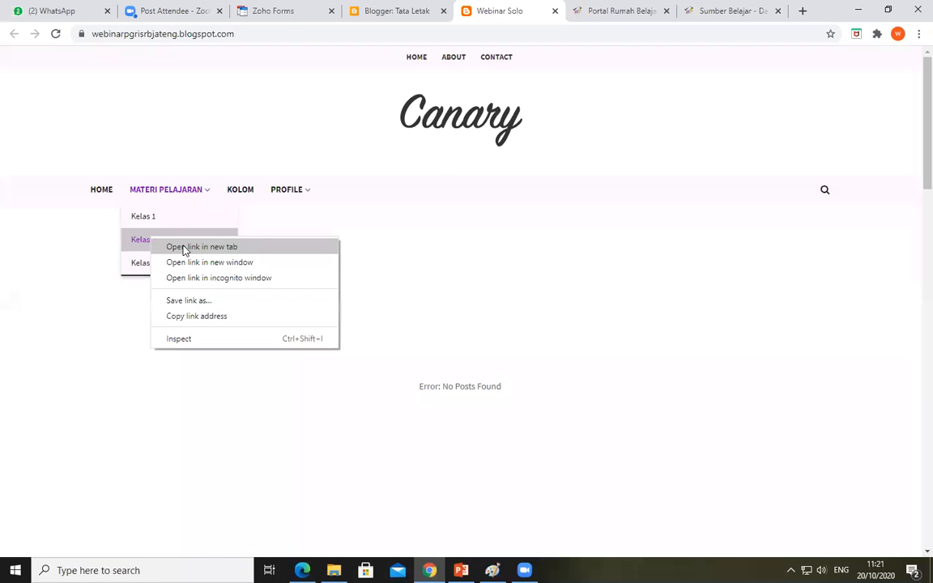
key("Return")
left_click(522, 11)
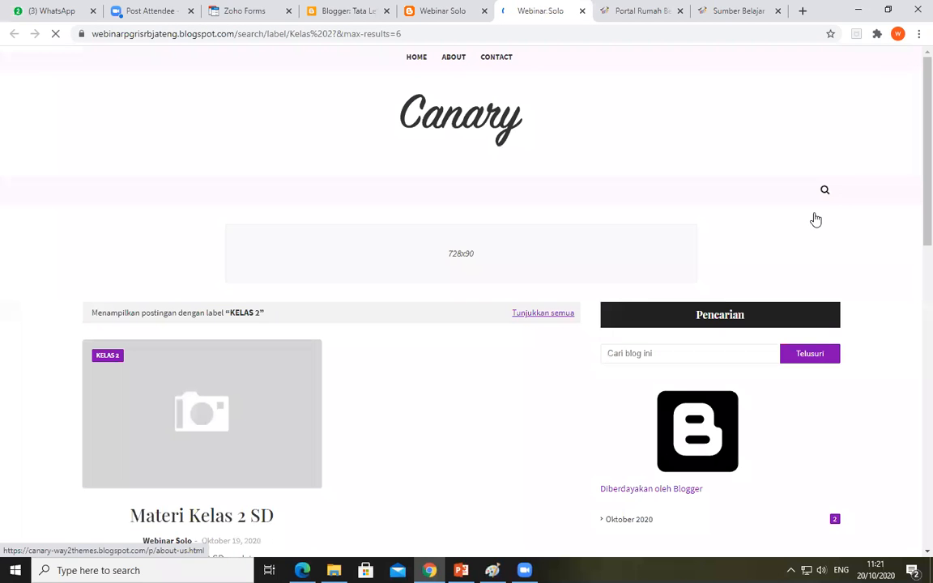
scroll(192, 302, "down", 2)
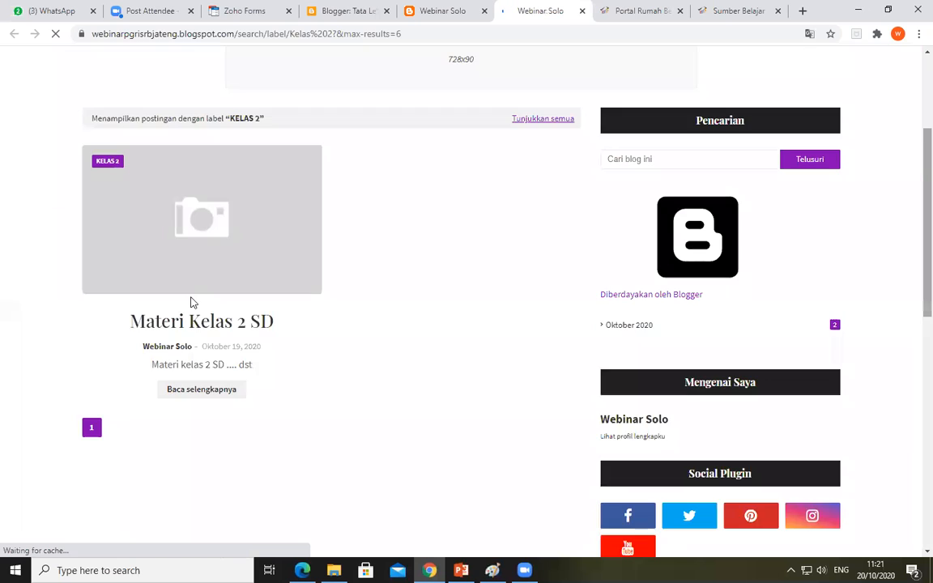
scroll(195, 287, "down", 1)
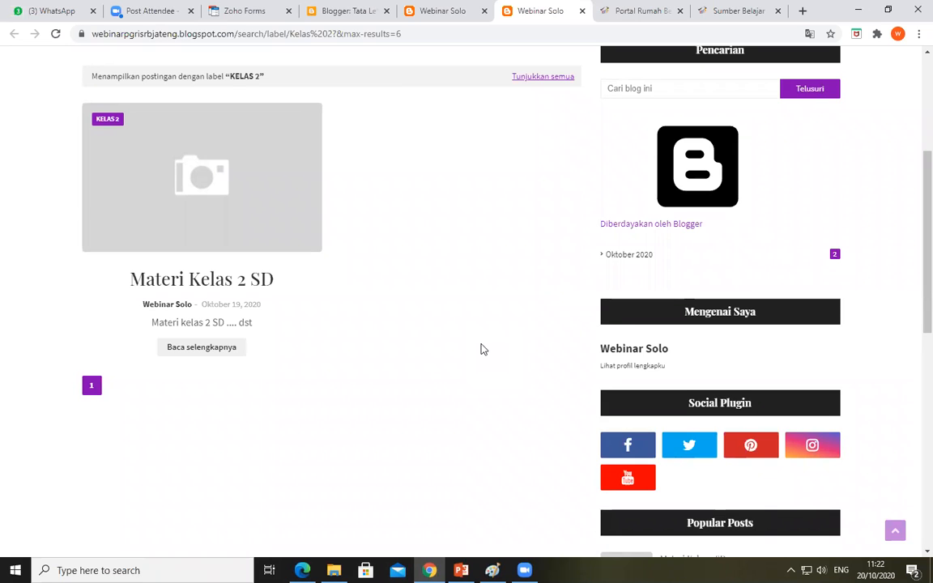
Close the Kelas 2 label page and review the homepage's Materi Pelajaran submenu, posts and sidebar gadgets
left_click(582, 11)
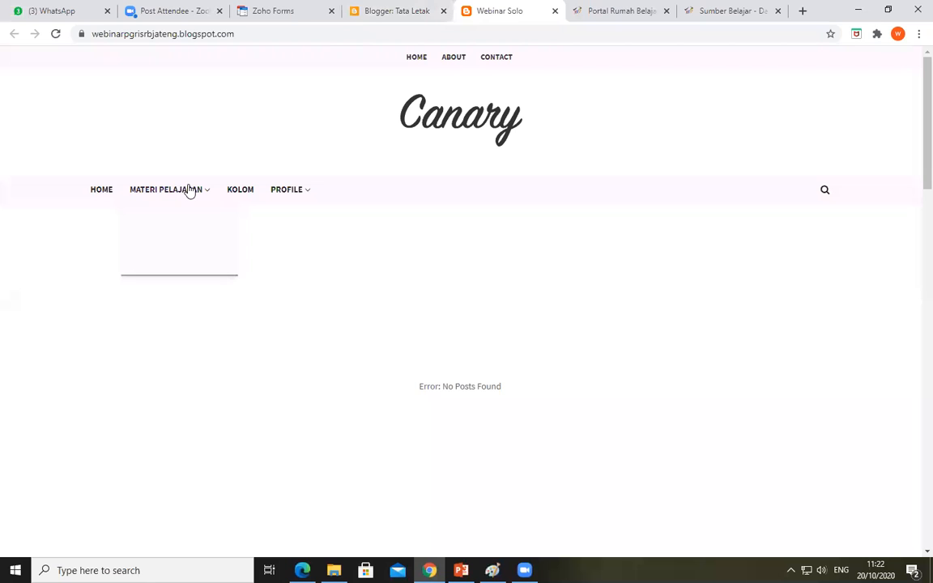
scroll(914, 235, "down", 5)
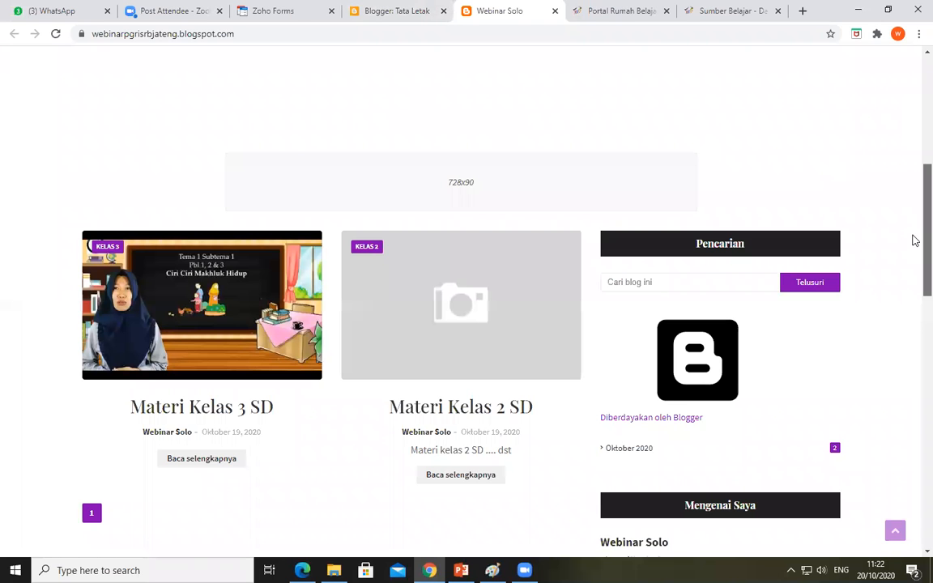
scroll(913, 324, "down", 2)
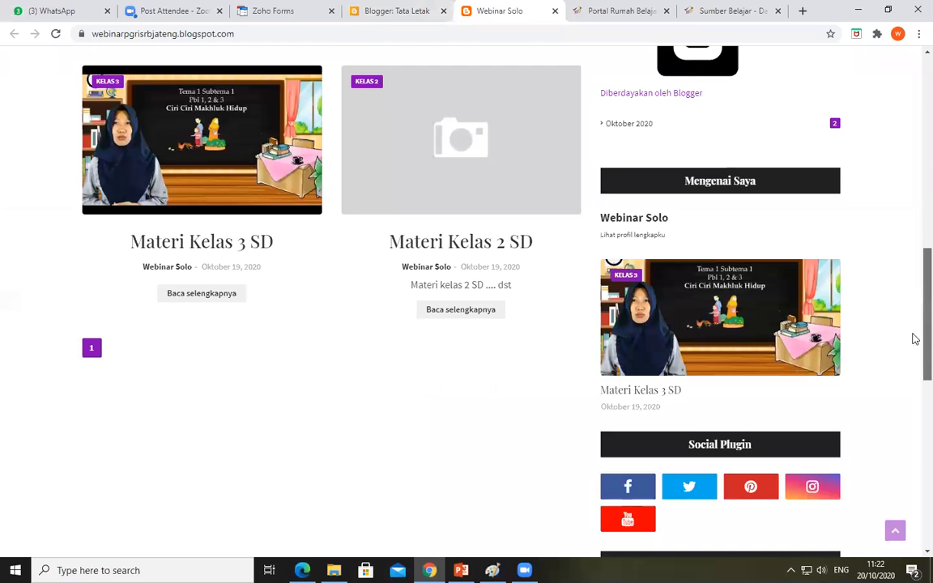
scroll(908, 138, "up", 7)
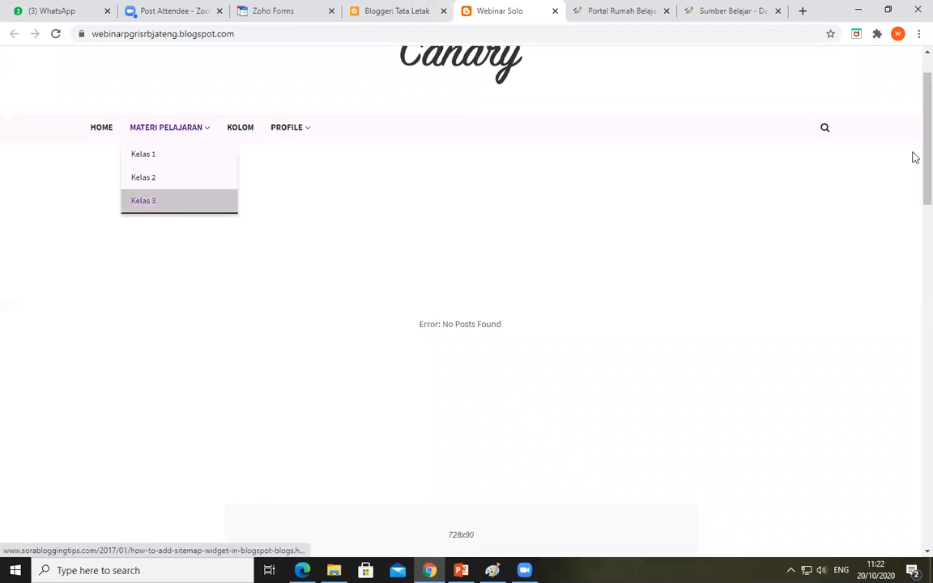
scroll(915, 157, "down", 3)
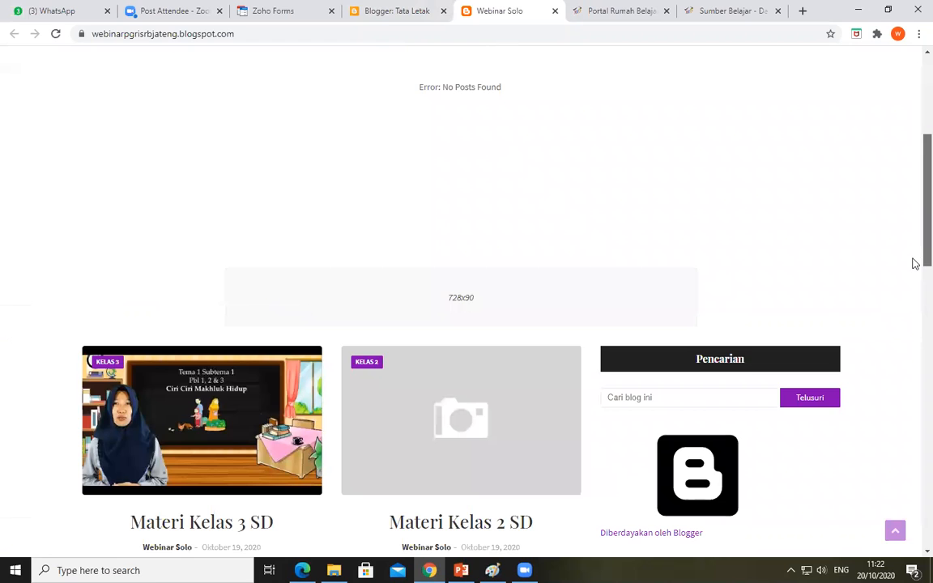
scroll(914, 264, "down", 2)
scroll(913, 178, "up", 2)
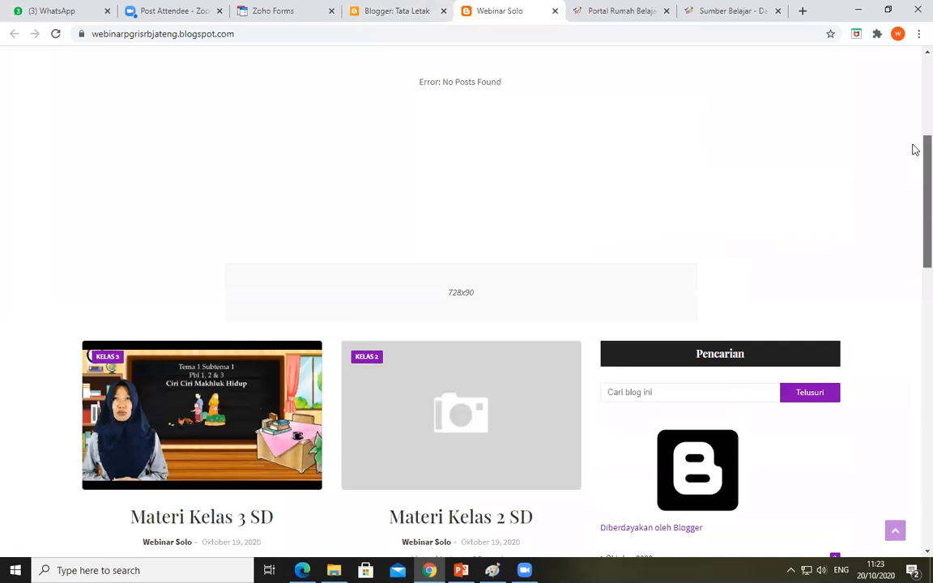
Test the Facebook and Twitter links of the homepage's Social Plugin gadget in a new tab and close it
scroll(914, 186, "up", 3)
scroll(912, 277, "down", 6)
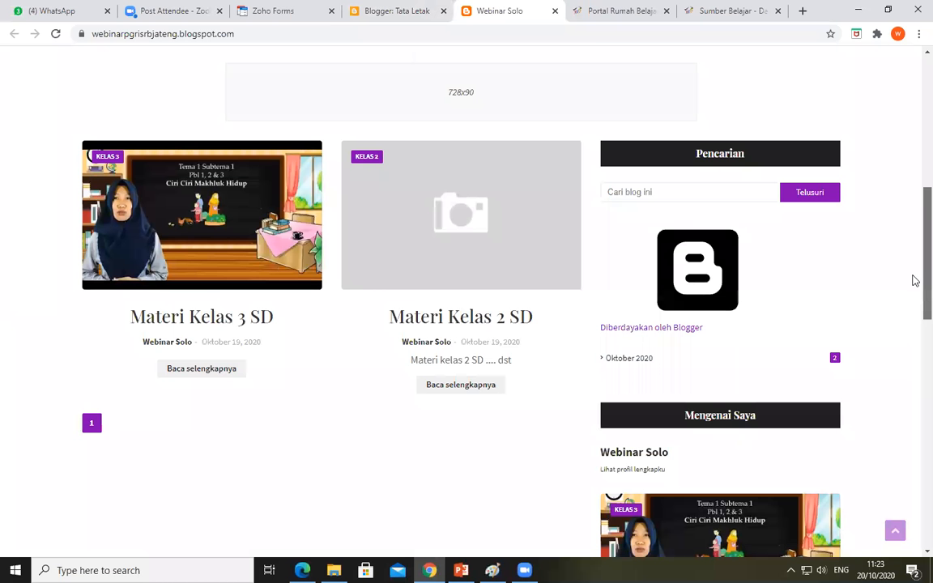
scroll(914, 312, "down", 1)
scroll(913, 345, "down", 1)
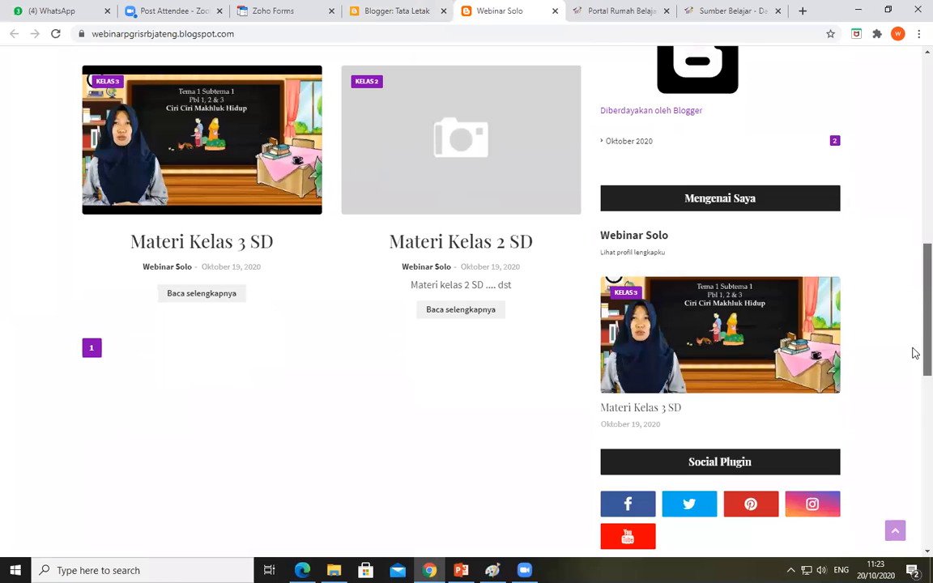
scroll(913, 369, "down", 2)
scroll(912, 387, "down", 1)
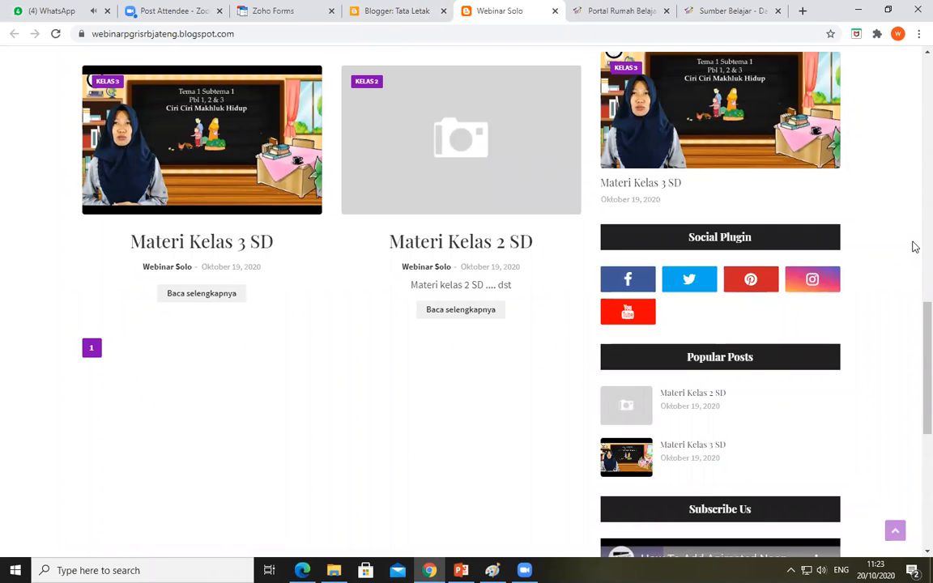
right_click(655, 285)
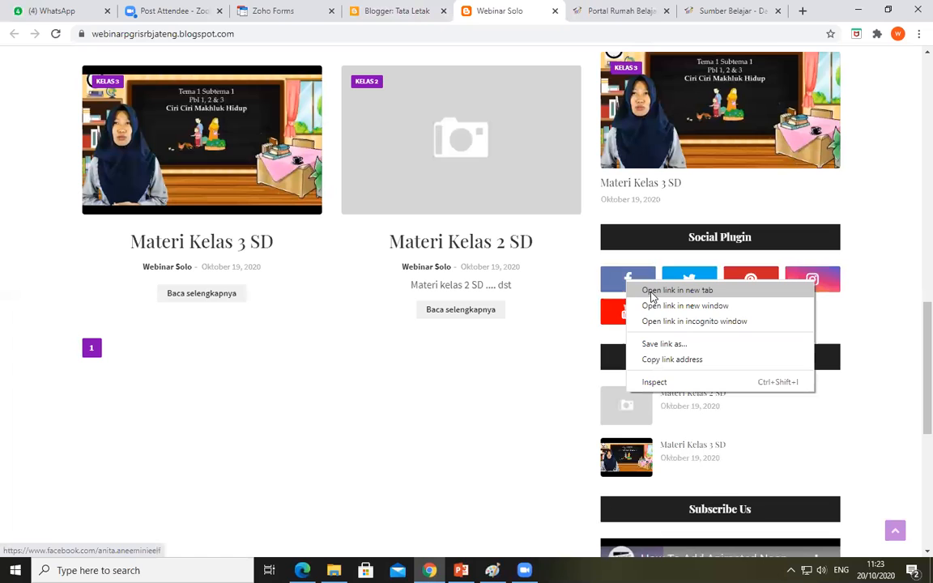
left_click(654, 290)
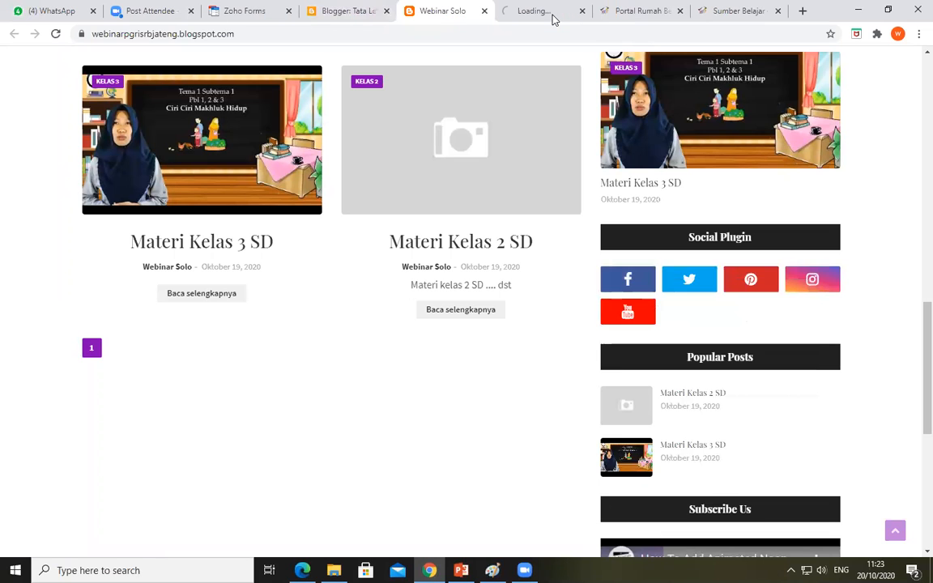
left_click(554, 17)
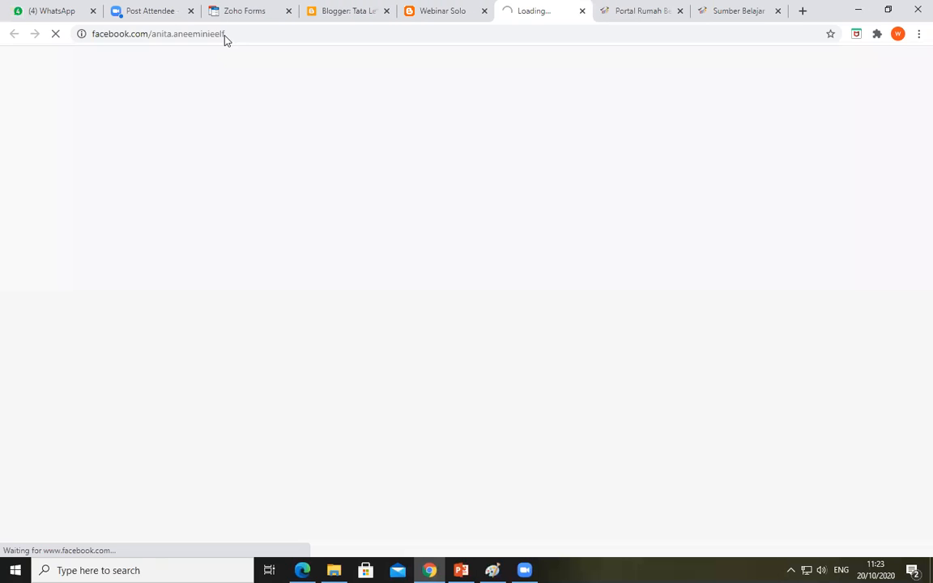
left_click(582, 14)
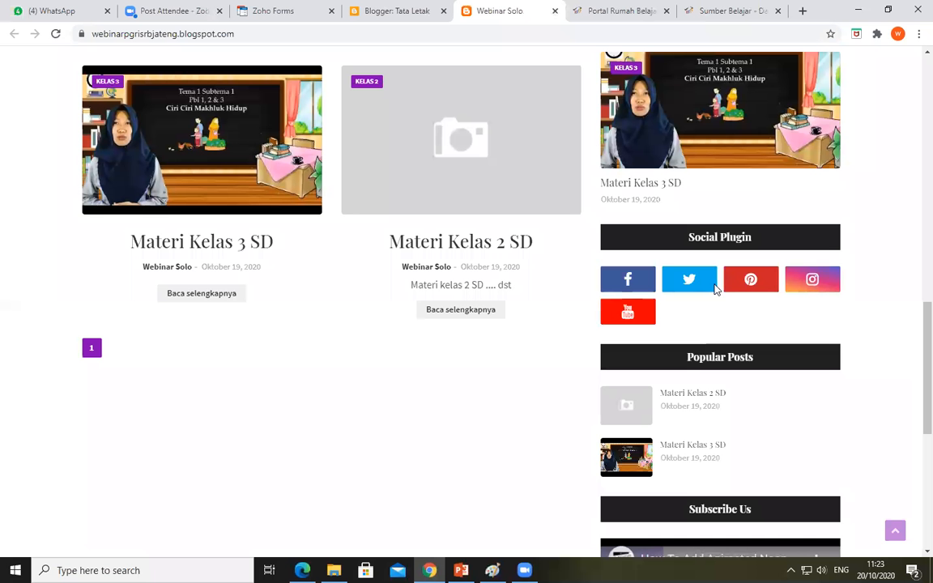
left_click(716, 289)
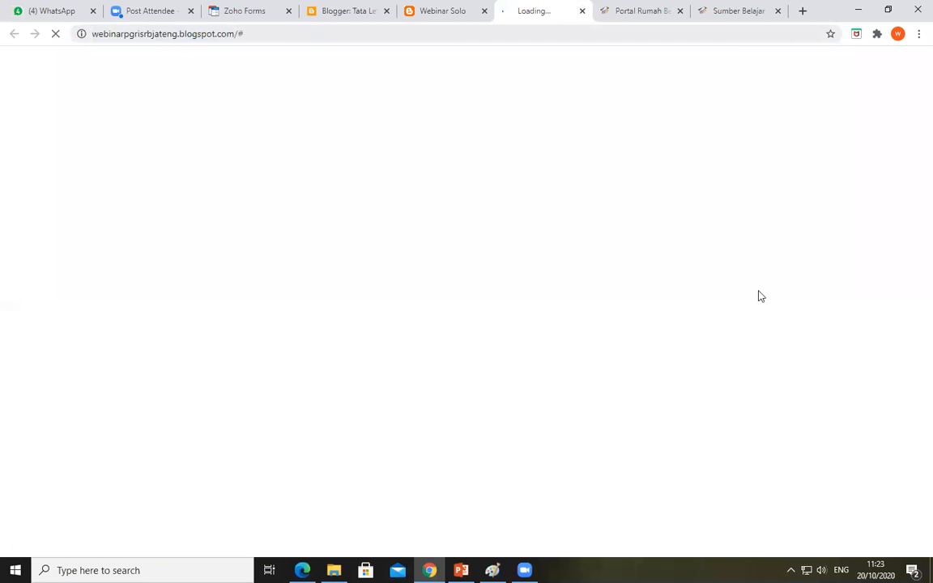
key("ctrl+w")
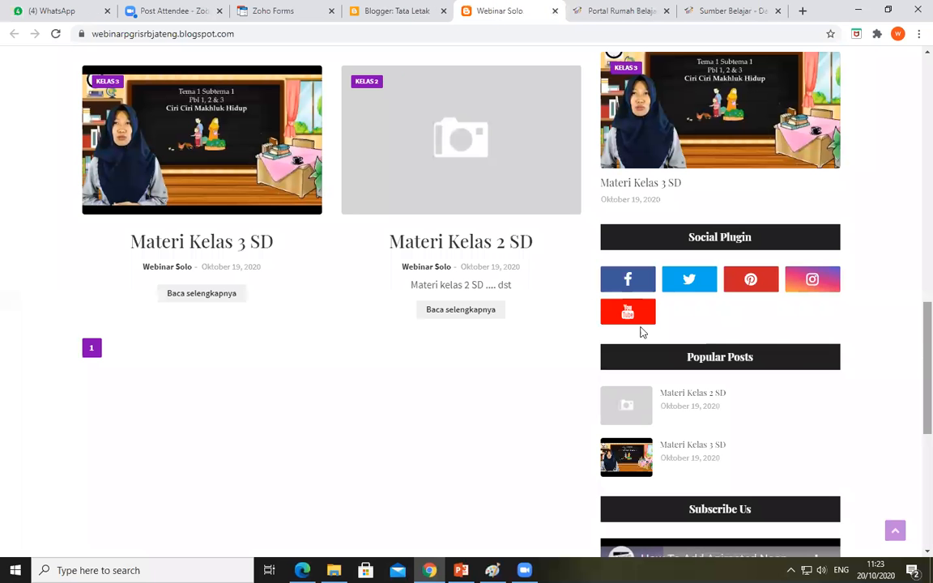
Return to Blogger's layout page and open the Social Plugin gadget's link list configuration under Social Widget
left_click(353, 7)
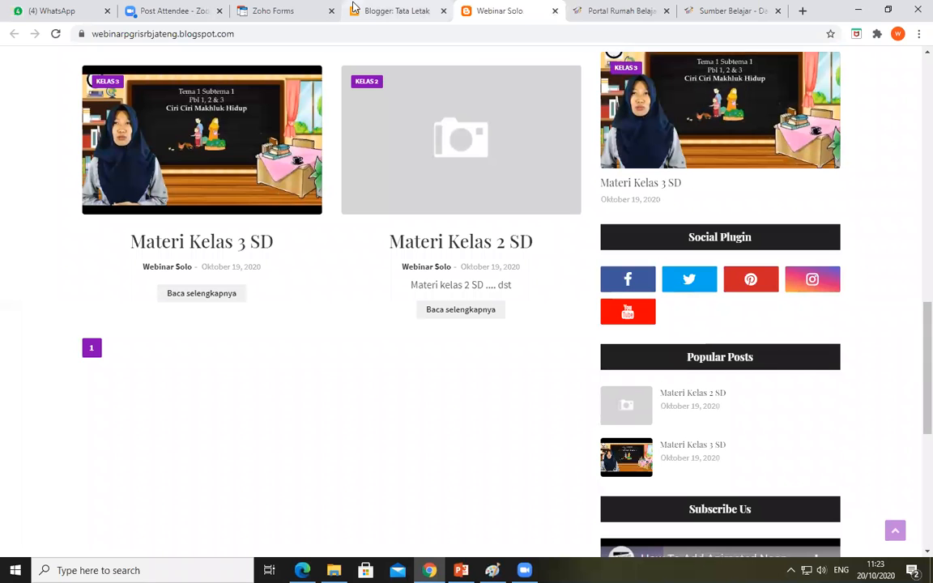
scroll(914, 218, "up", 1)
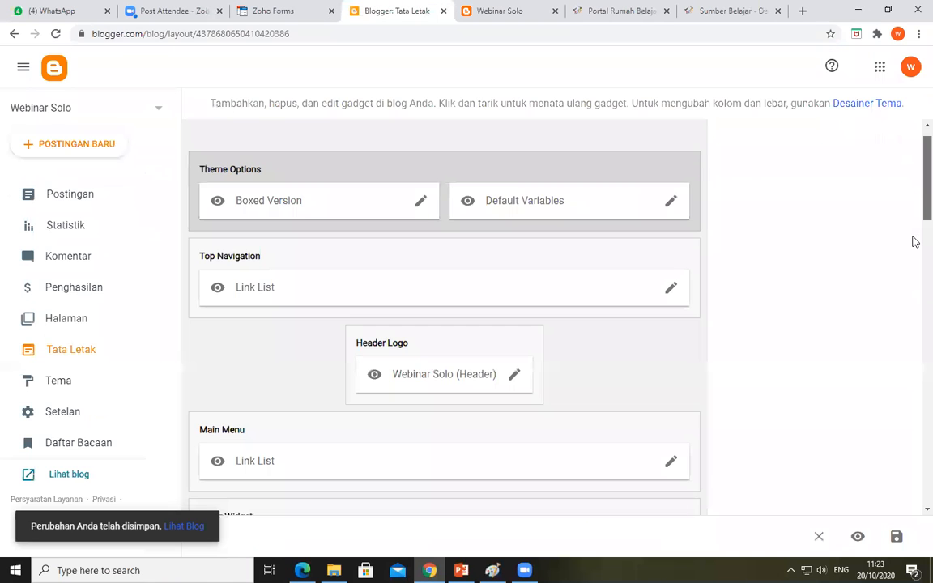
scroll(912, 268, "down", 6)
scroll(912, 296, "down", 2)
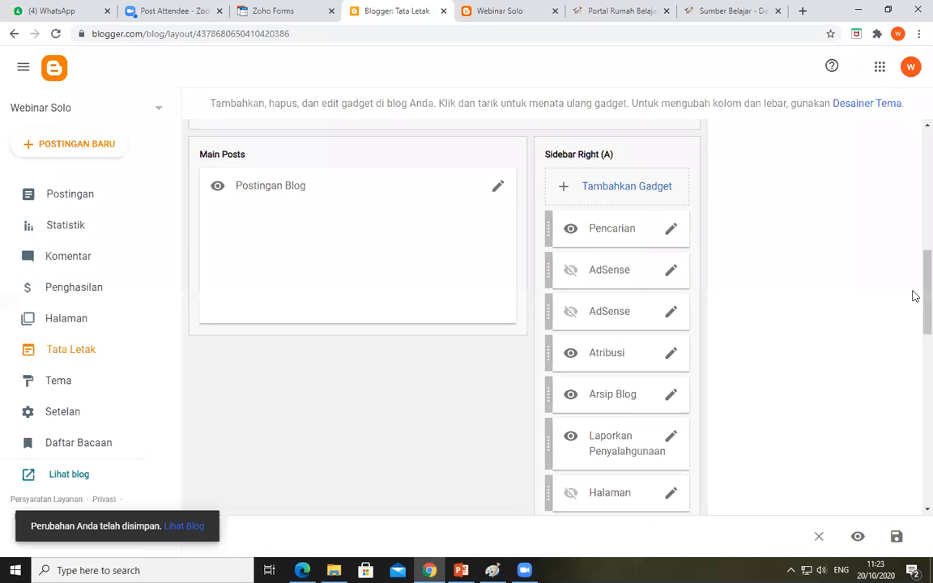
scroll(652, 271, "down", 5)
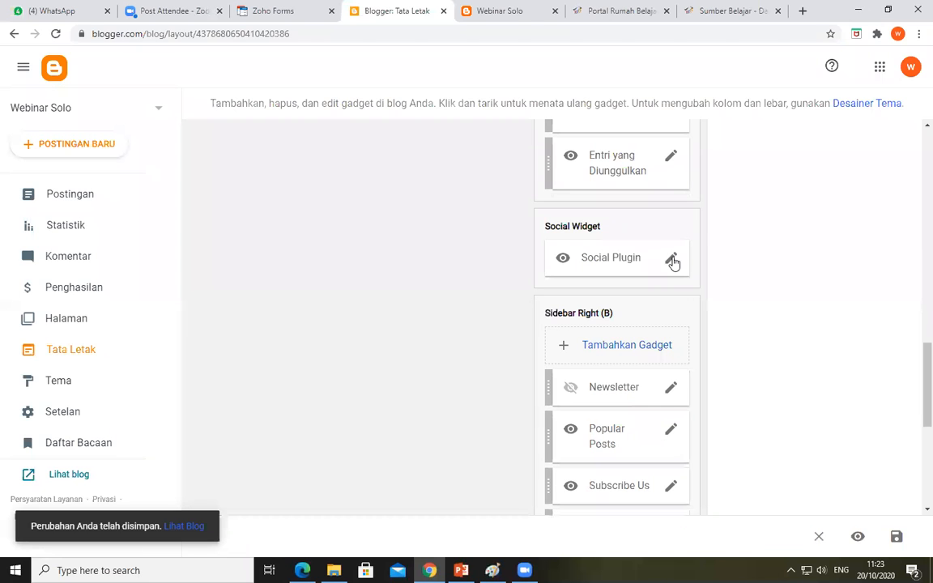
left_click(661, 259)
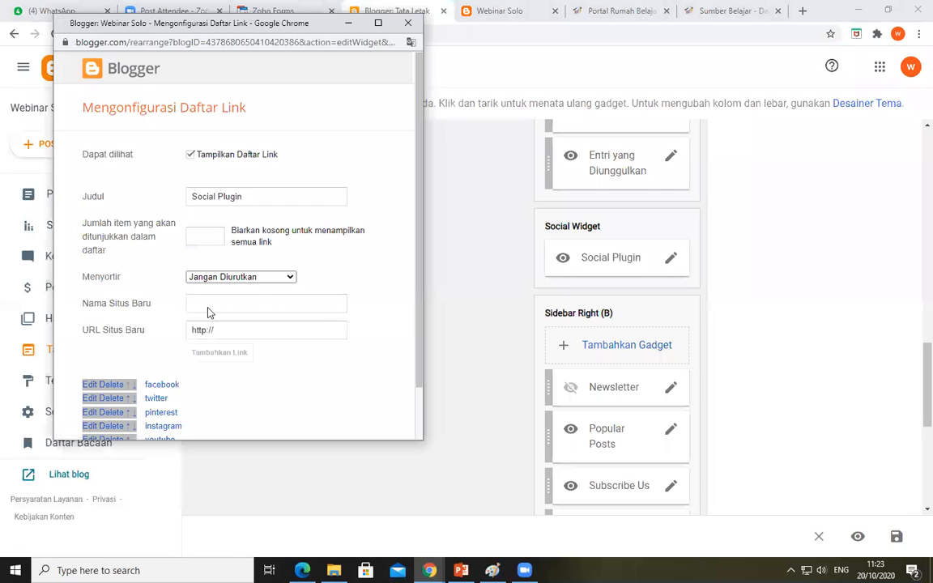
scroll(168, 397, "down", 1)
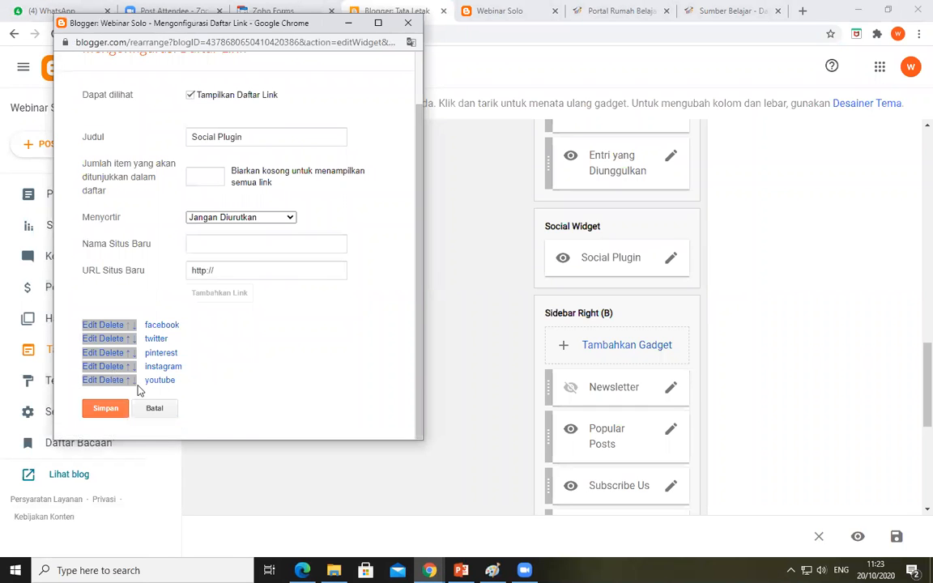
Open the facebook entry's name and URL for editing, save the entry, and save the Social Plugin link list
left_click(90, 327)
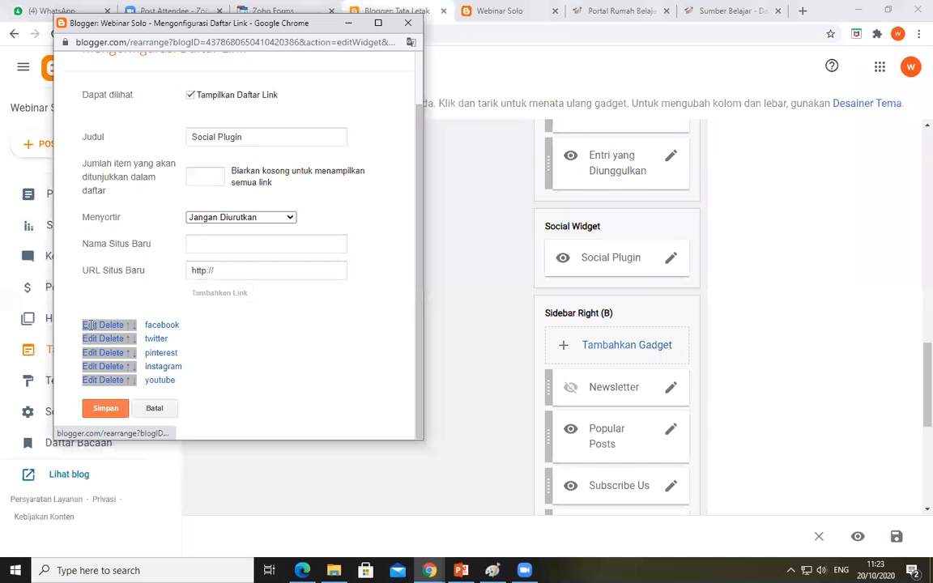
scroll(268, 243, "down", 2)
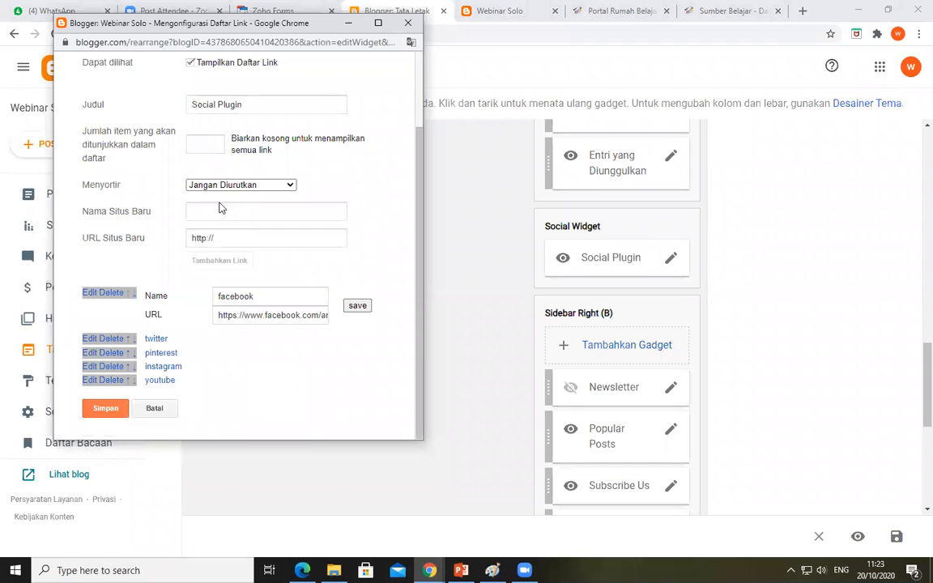
left_click(203, 210)
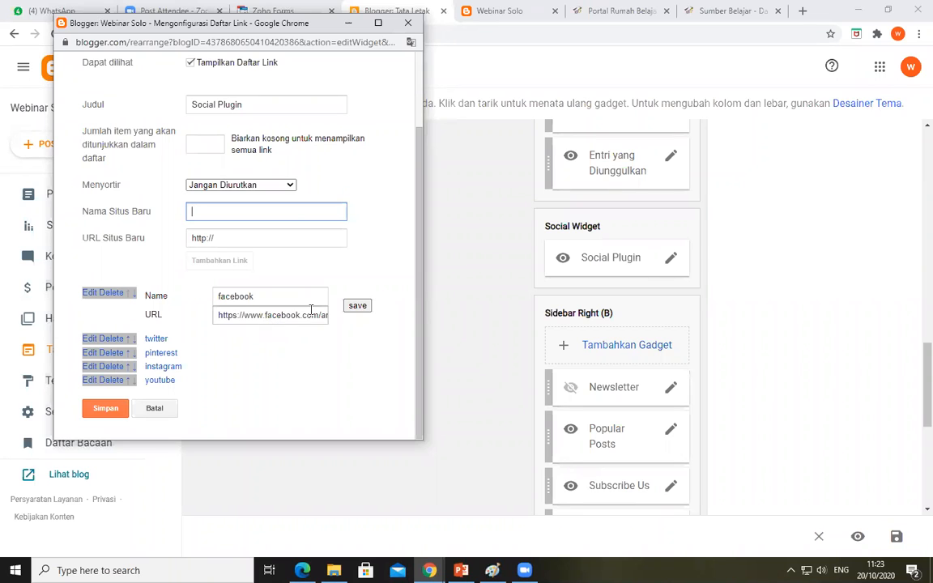
left_click(357, 306)
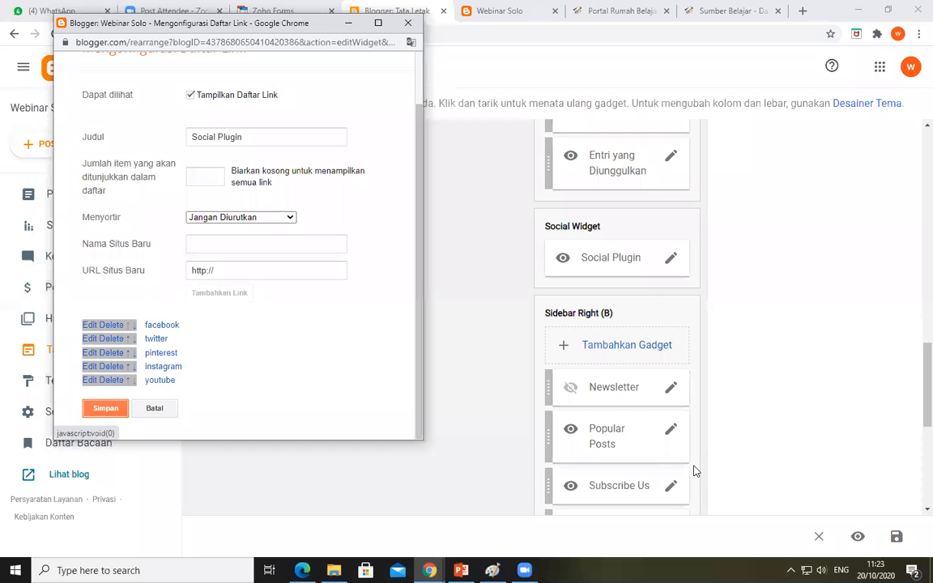
left_click(105, 409)
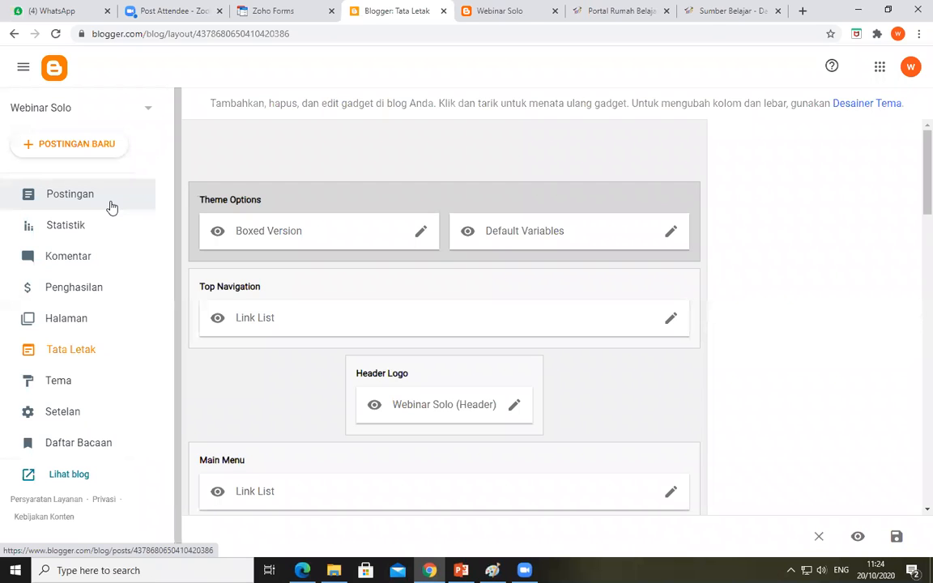
Create a new blog post titled "Penggunaan Faststone Sebagai Rekam Layar"
left_click(105, 145)
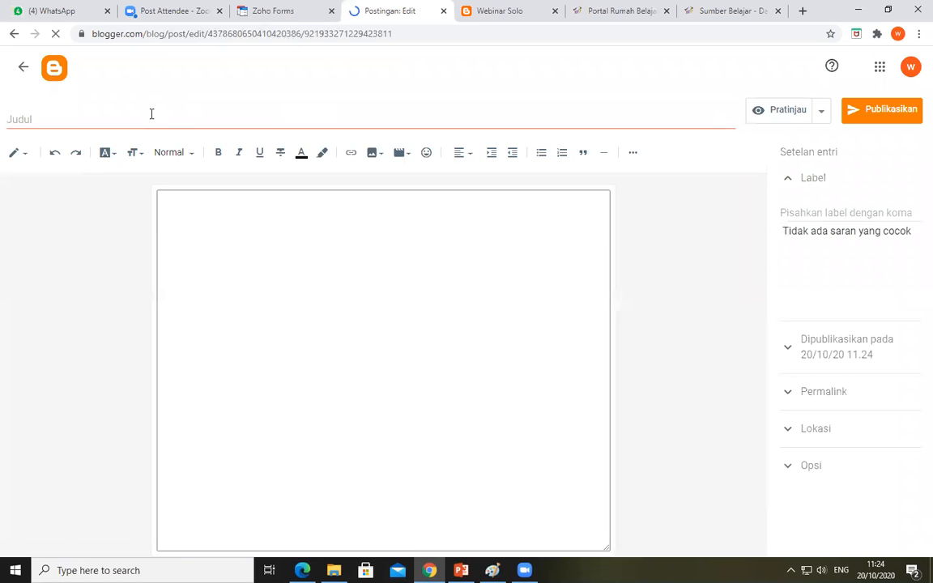
left_click(151, 114)
type("Tuto")
key("BackSpace")
key("BackSpace")
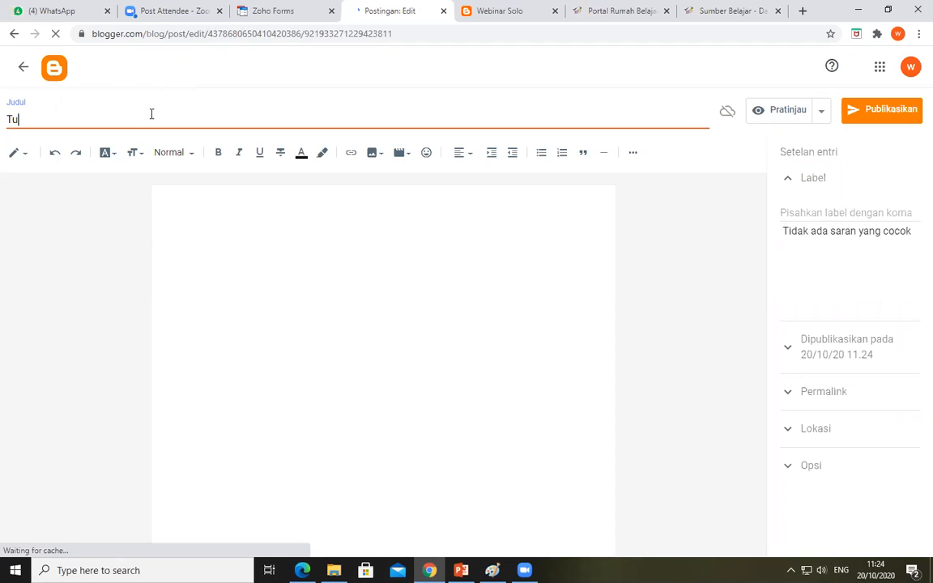
key("BackSpace")
key("BackSpace")
type("Pengg")
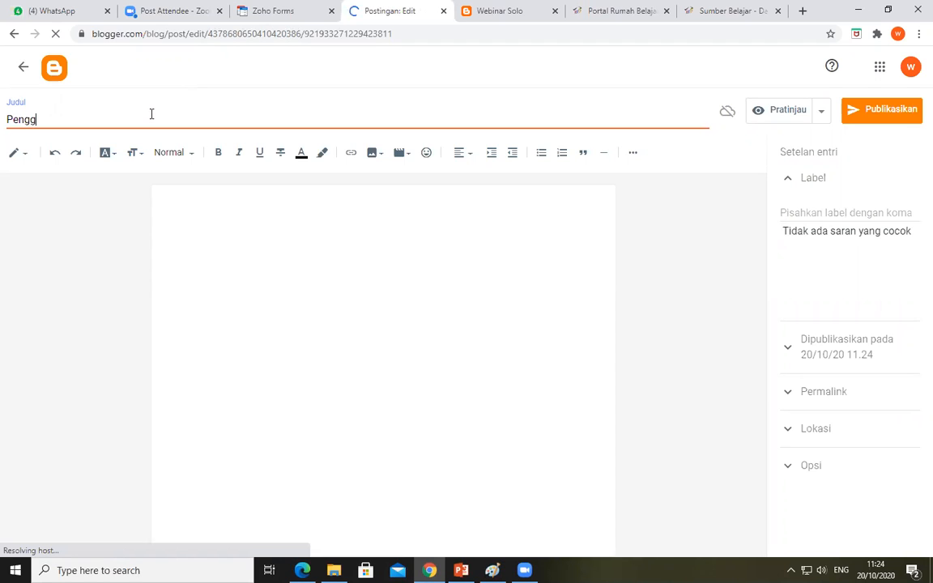
type("un")
type("aan")
type(" Fast")
type("sto")
type("ne s")
type("enag")
key("BackSpace")
key("BackSpace")
key("BackSpace")
key("BackSpace")
key("BackSpace")
type("Sebagai")
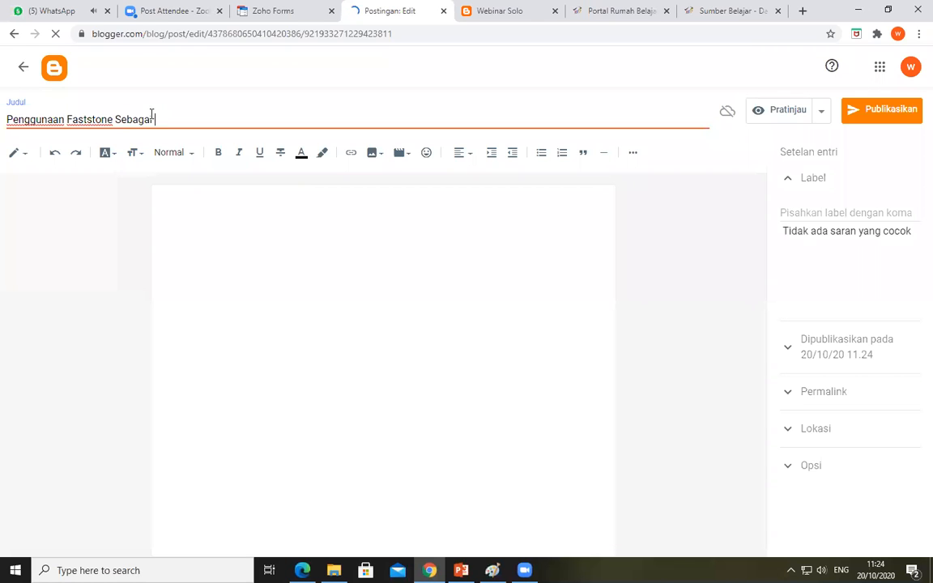
type(" Rekam Layar")
Write the post body as two lines: "Bagaimana penggunaan faststone?" and "Berikut materinya!"
left_click(230, 215)
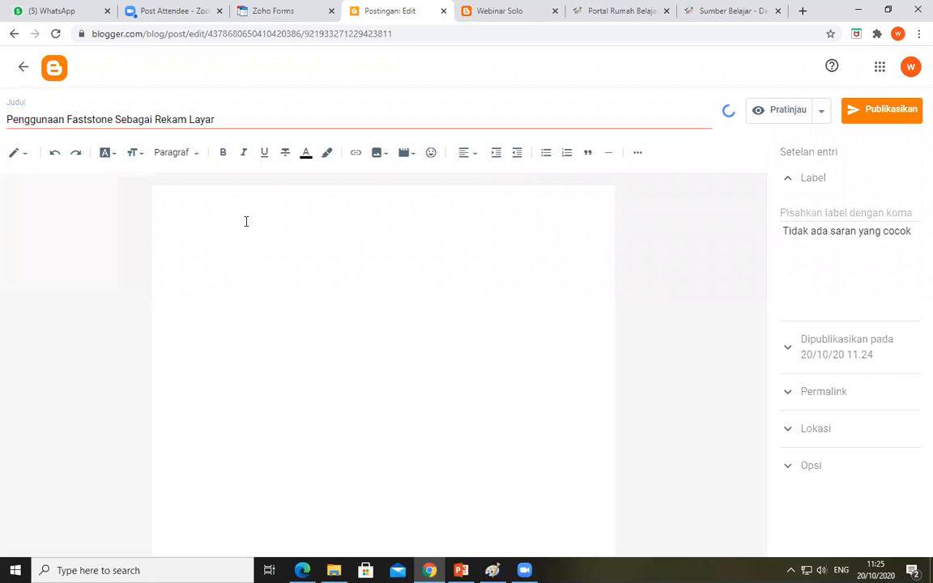
type("Bagaimana penggunaan faststone?")
key("Return")
type("Berikut materiny!")
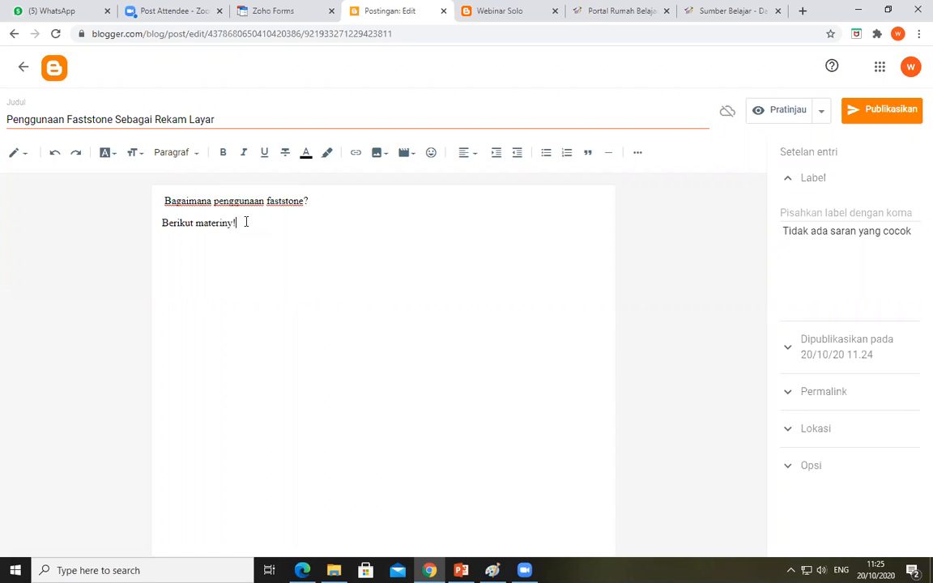
key("BackSpace")
type("a!")
Change the line "Bagaimana penggunaan faststone?" to a sans-serif font and set its size to Besar
left_click_drag(309, 201, 156, 200)
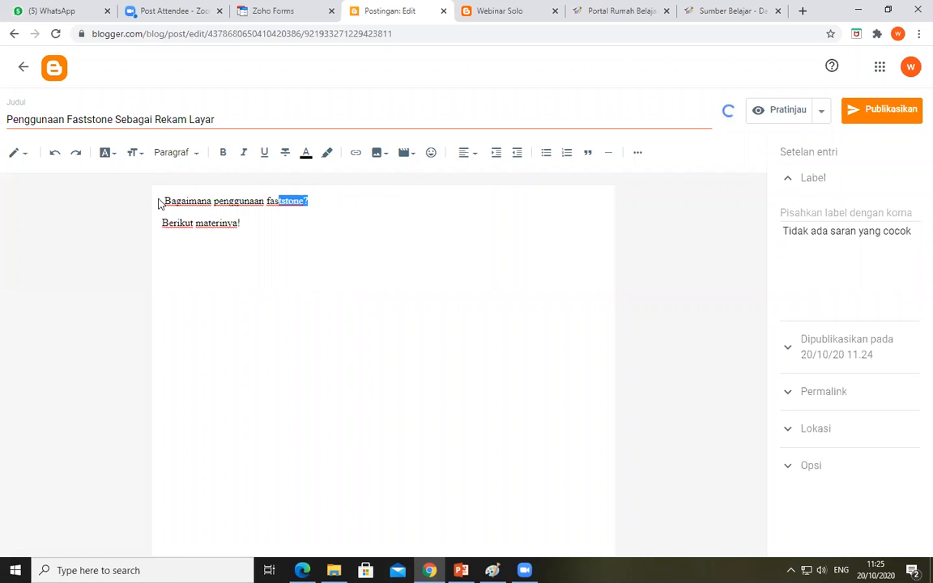
left_click(114, 153)
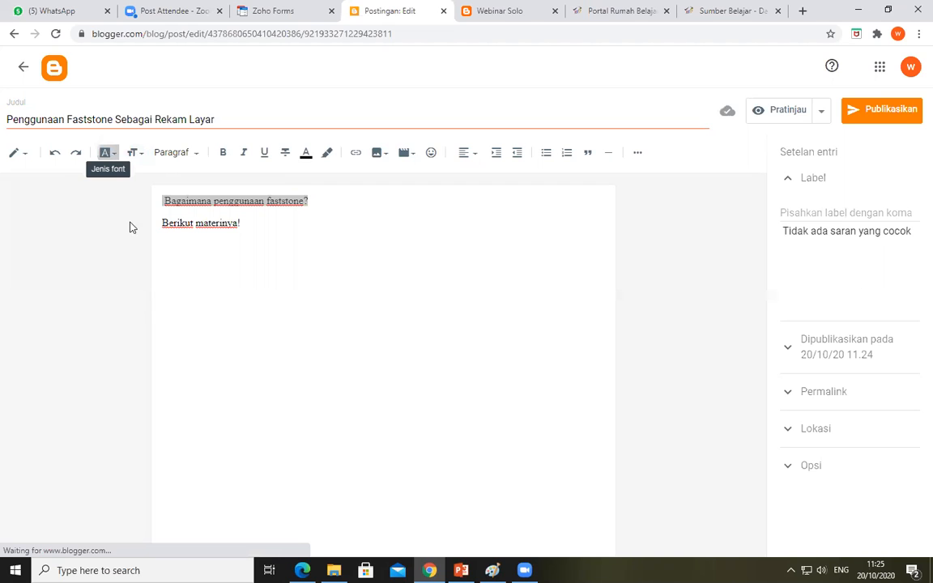
left_click(147, 335)
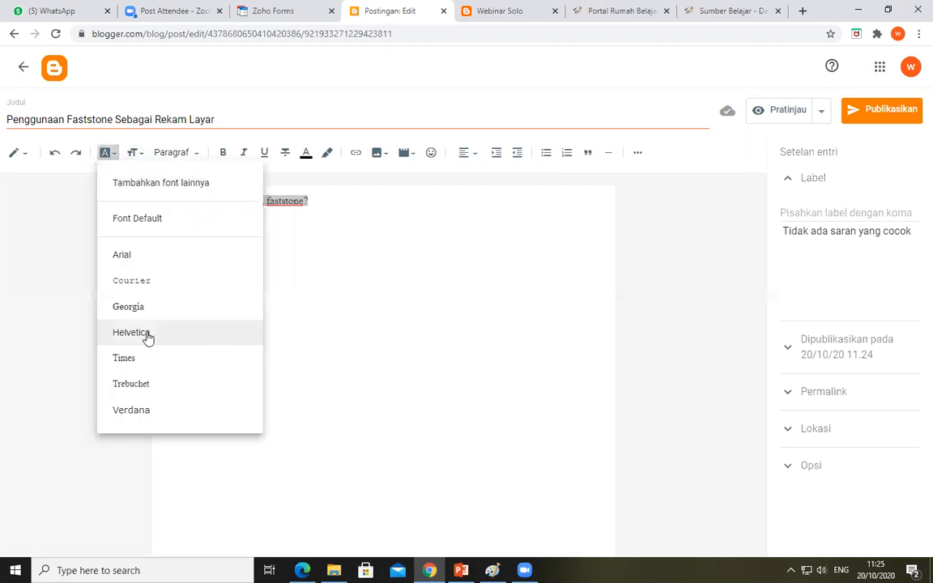
left_click(137, 154)
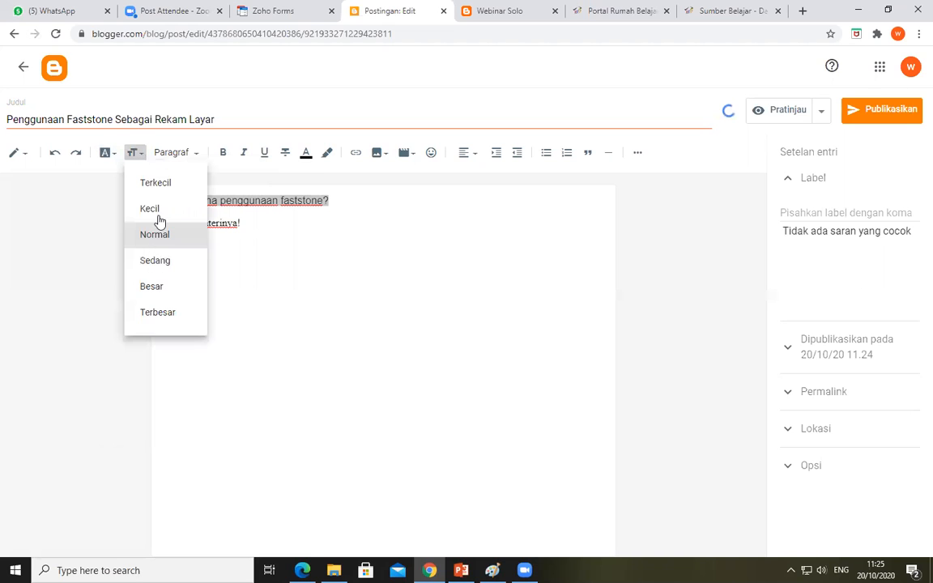
left_click(136, 155)
left_click(154, 287)
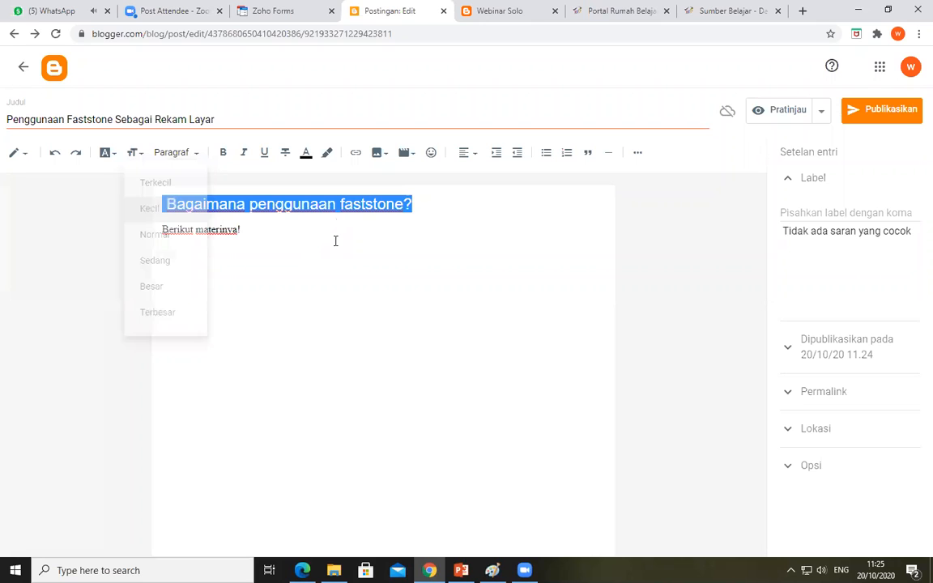
Apply a text colour from the palette to the line "Bagaimana penggunaan faststone?"
left_click(414, 203)
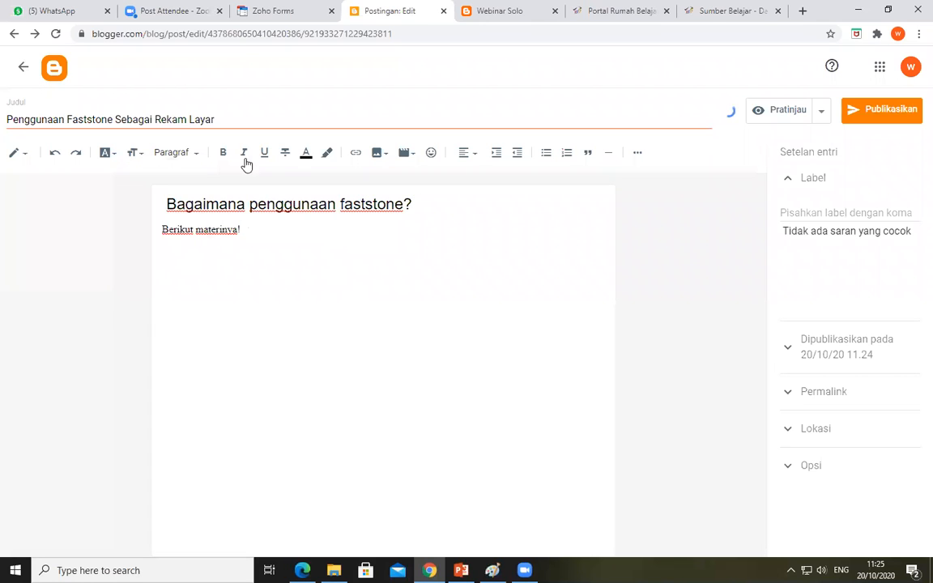
left_click(305, 155)
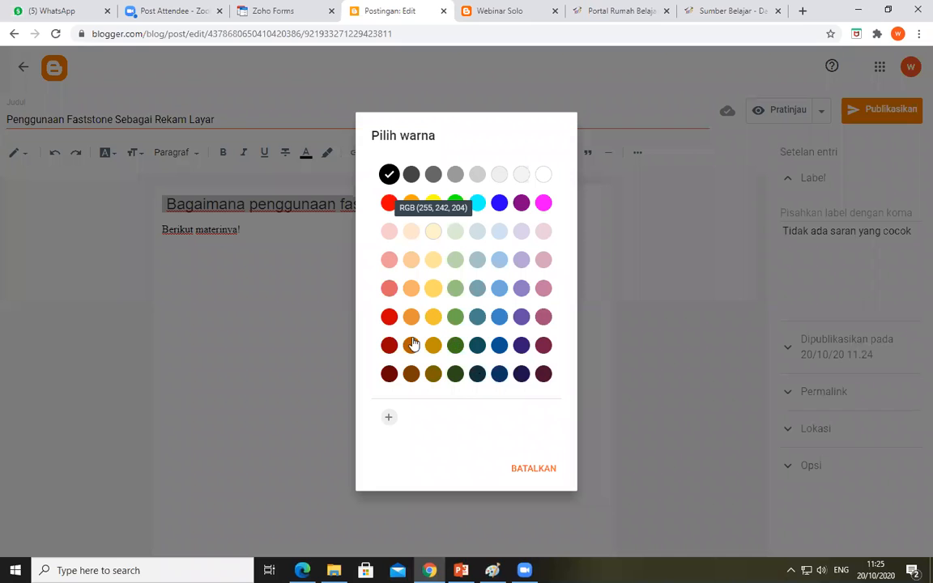
left_click(389, 174)
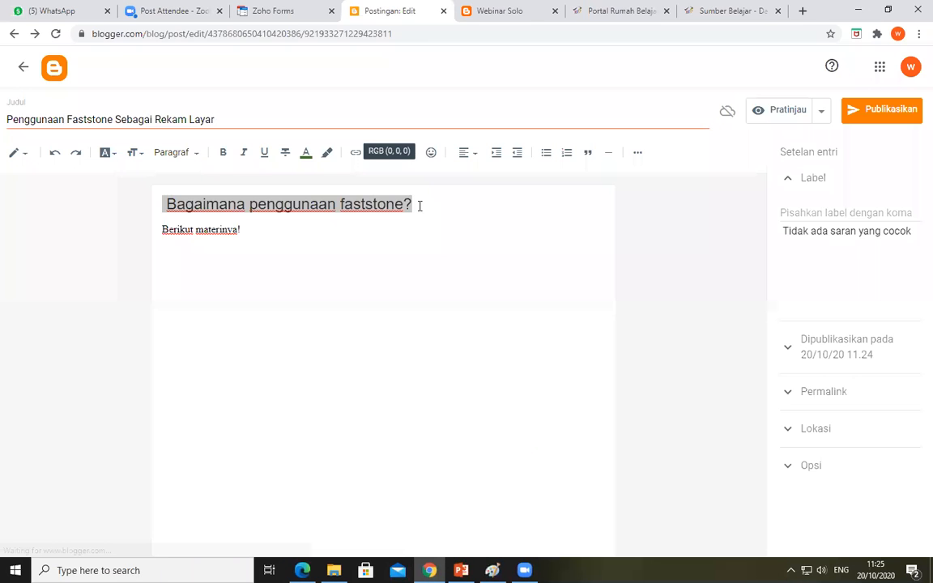
Apply a light red highlight colour from the palette to the line "Bagaimana penggunaan faststone?"
left_click(418, 205)
left_click_drag(414, 204, 257, 204)
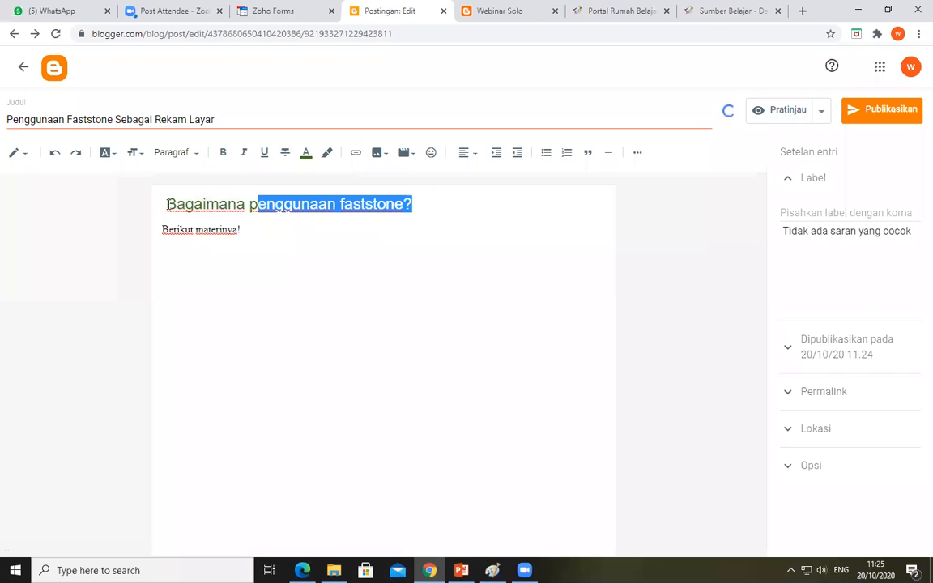
key("shift+Home")
left_click(327, 154)
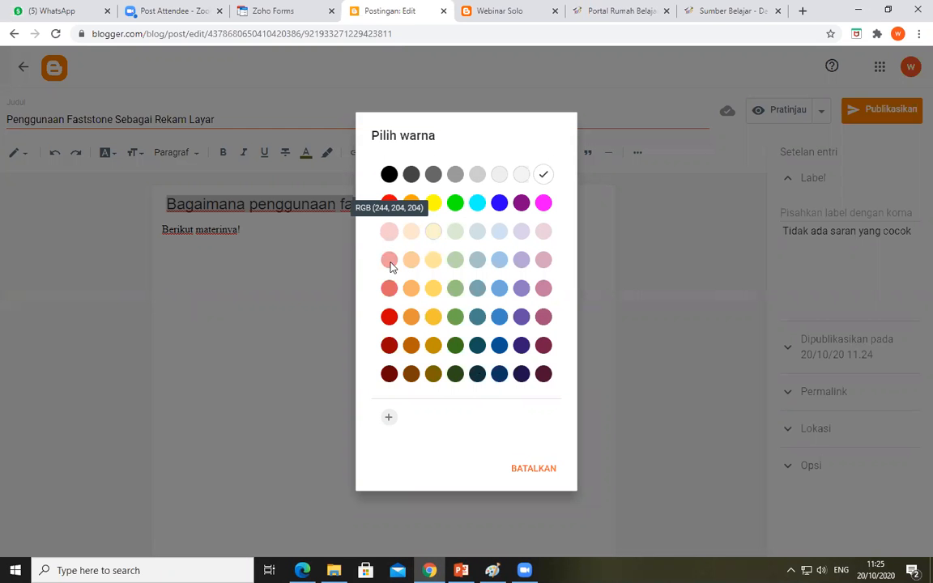
left_click(350, 233)
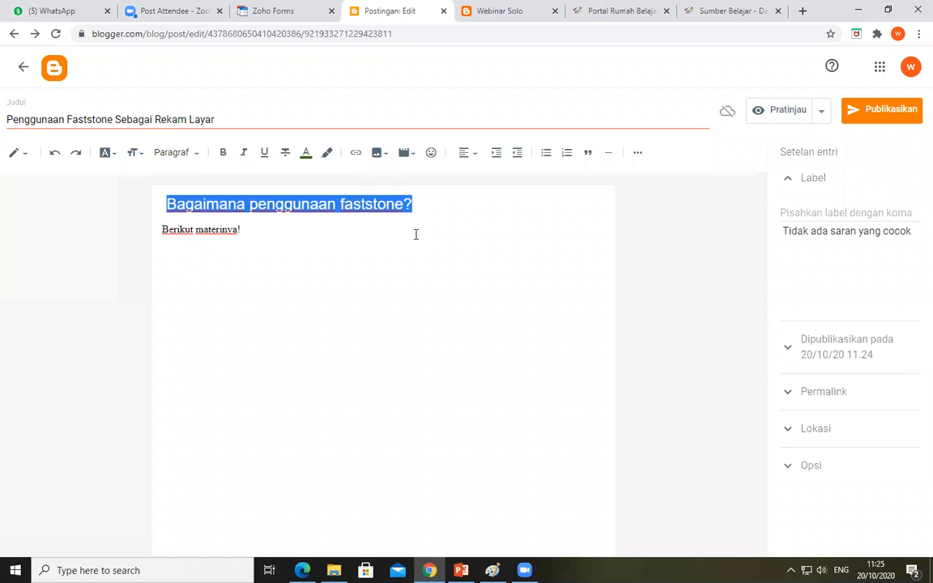
left_click(445, 212)
View the emoji choices for inserting a special character after "Berikut materinya!", and close the picker without inserting one
left_click(253, 237)
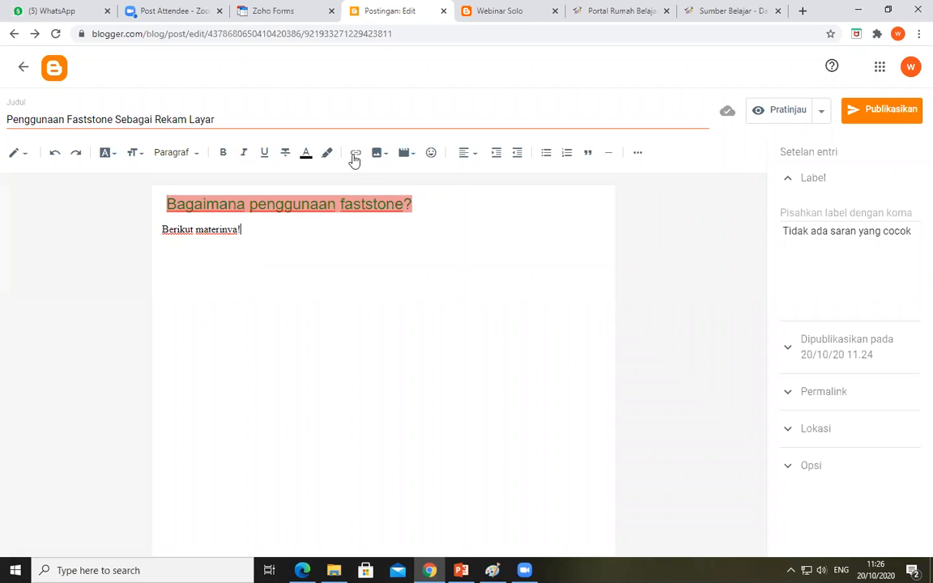
left_click(432, 154)
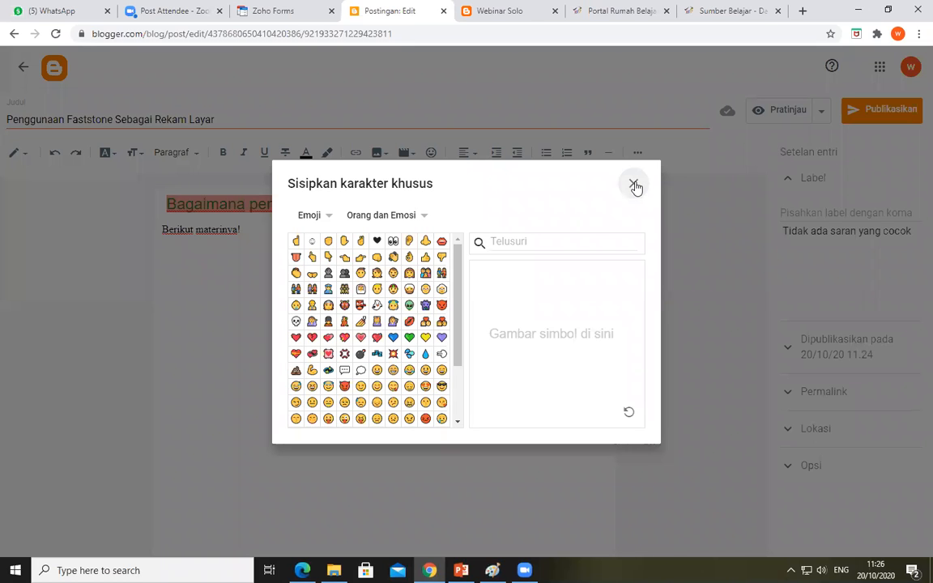
left_click(635, 184)
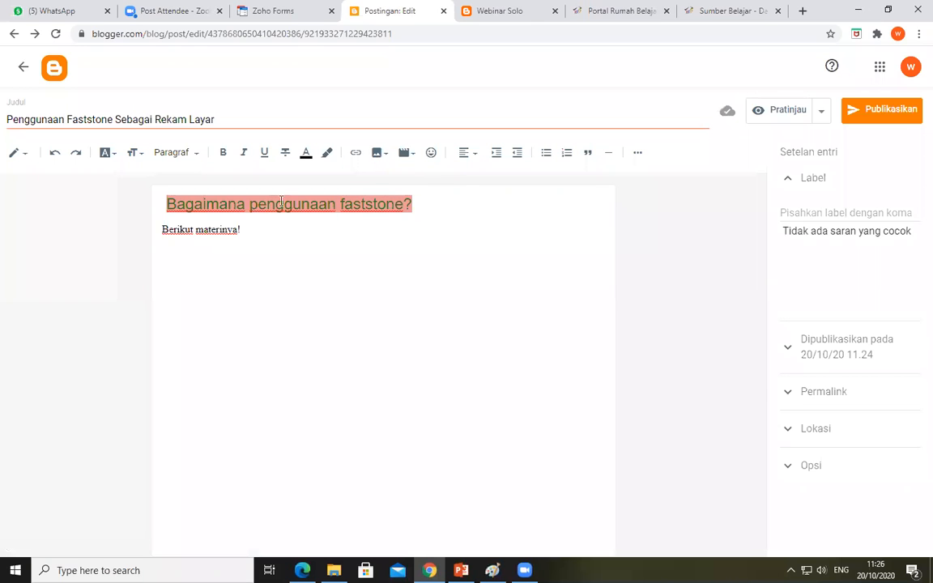
Add an empty line below "Berikut materinya!" in the post body
left_click(266, 226)
key("Return")
left_click(324, 307)
Switch to Google Drive in Edge and open the sharing settings of the file "INSTALL APLIKASI FASTONE CAPTURE.pdf"
mouse_move(302, 570)
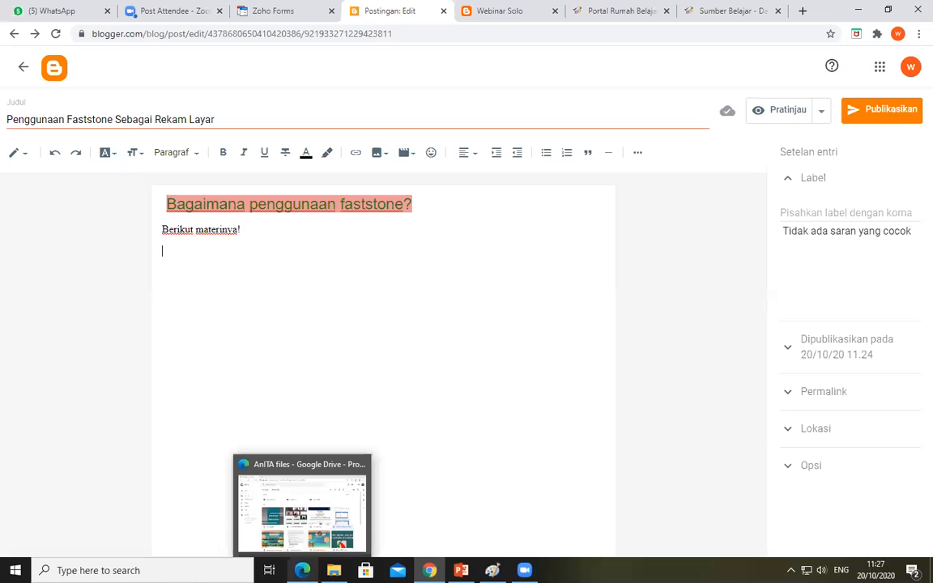
left_click(302, 512)
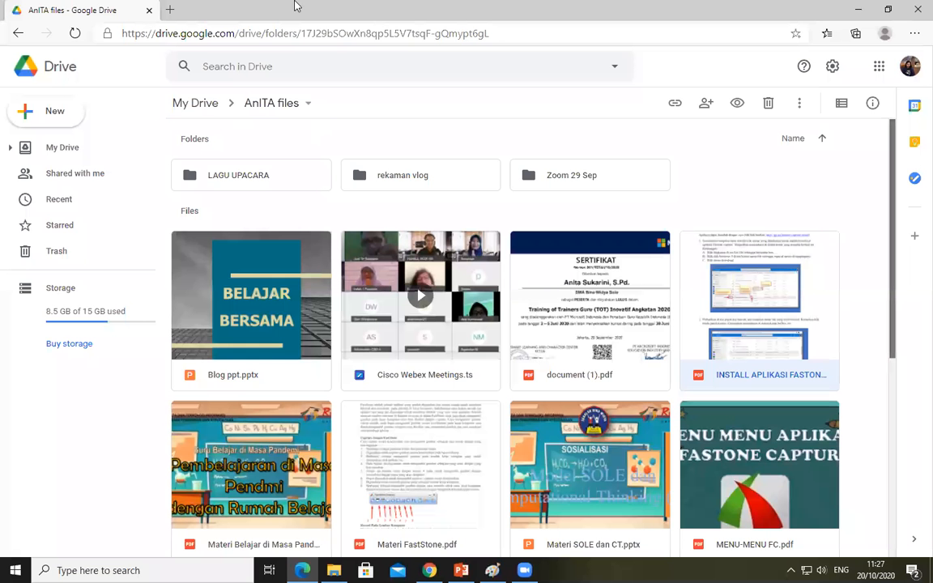
scroll(292, 33, "down", 1)
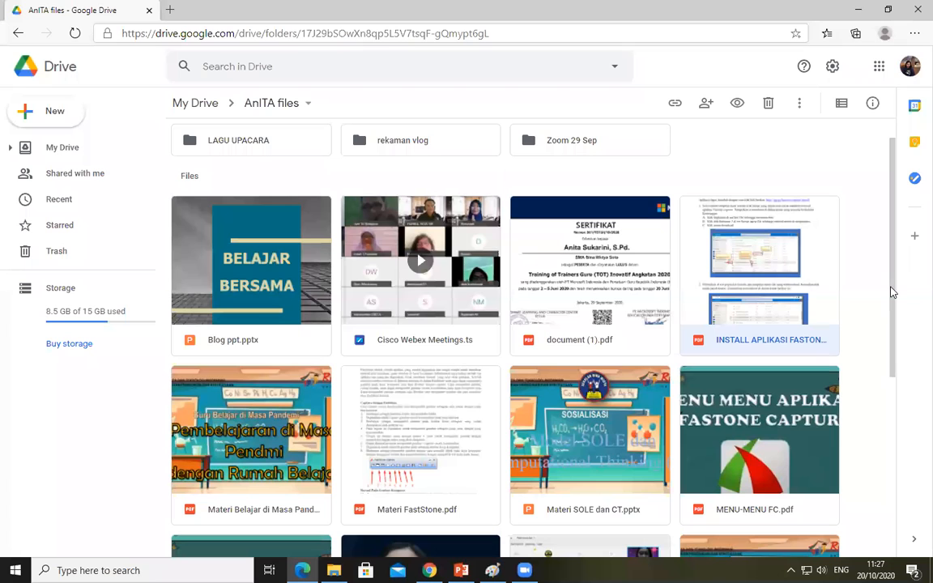
scroll(900, 357, "down", 2)
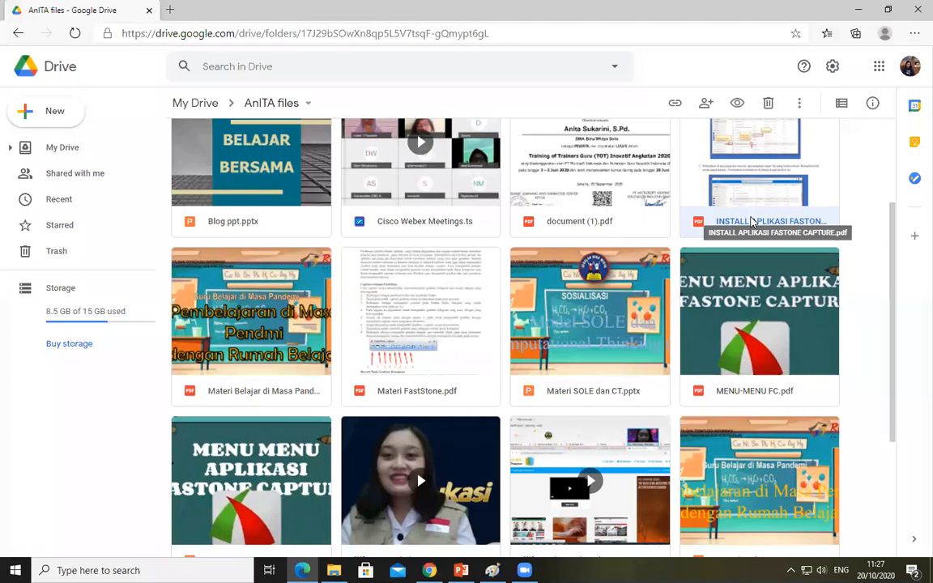
right_click(752, 222)
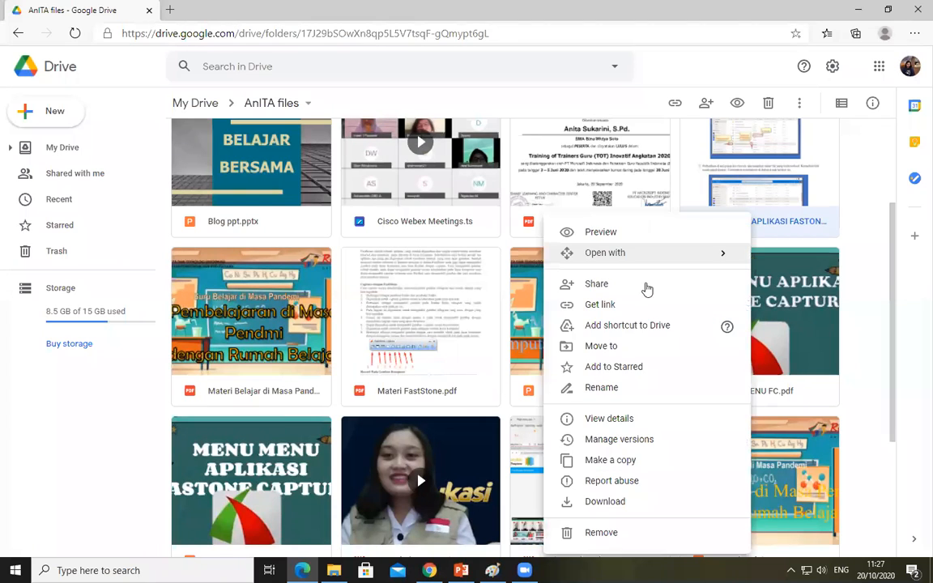
left_click(647, 288)
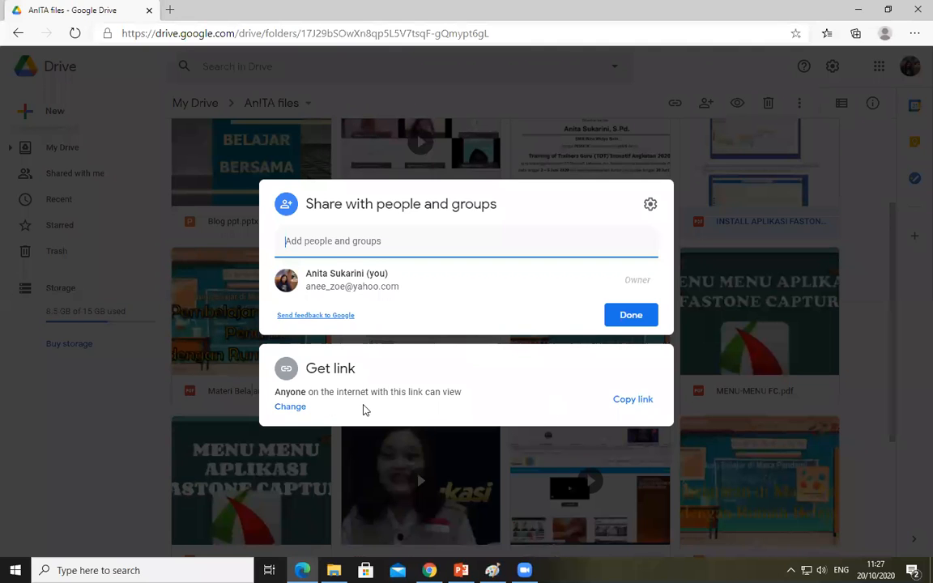
Check the PDF's link access and viewer role options, and close the sharing settings
left_click(290, 406)
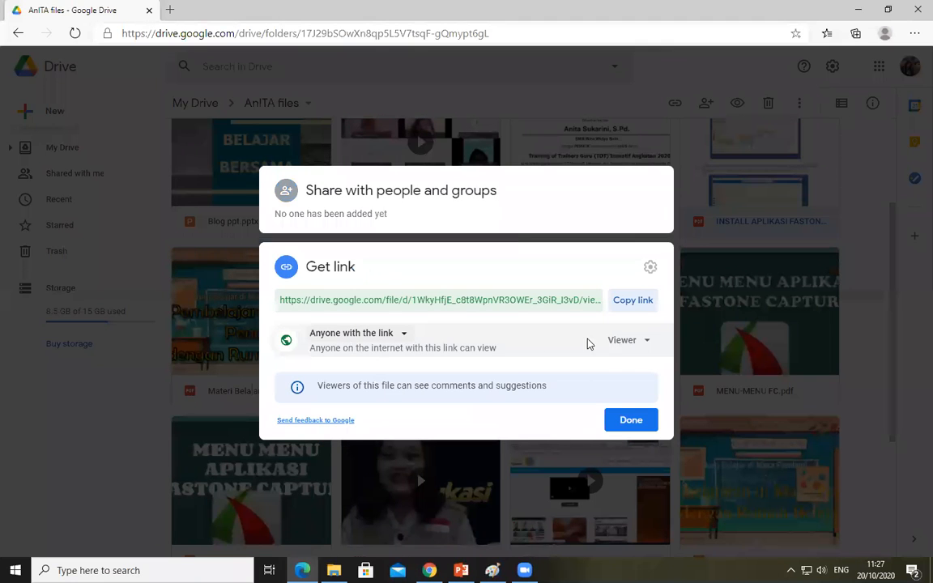
left_click(637, 346)
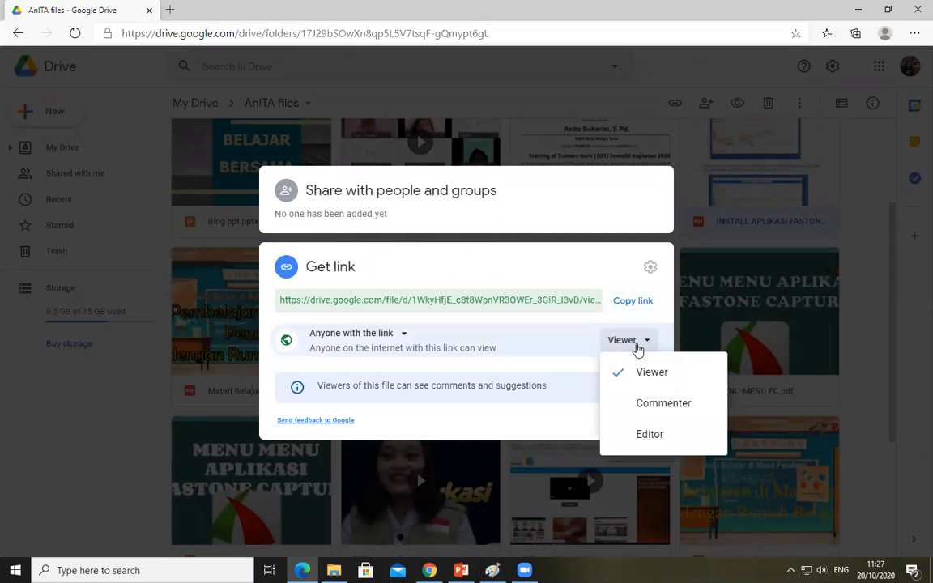
left_click(329, 335)
left_click(631, 422)
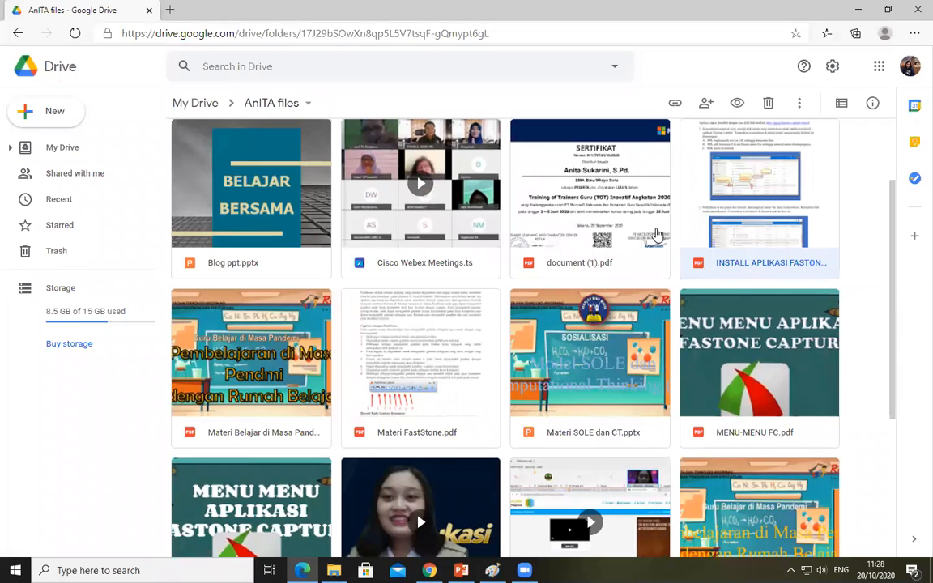
Open a preview of "INSTALL APLIKASI FASTONE CAPTURE.pdf"
right_click(652, 235)
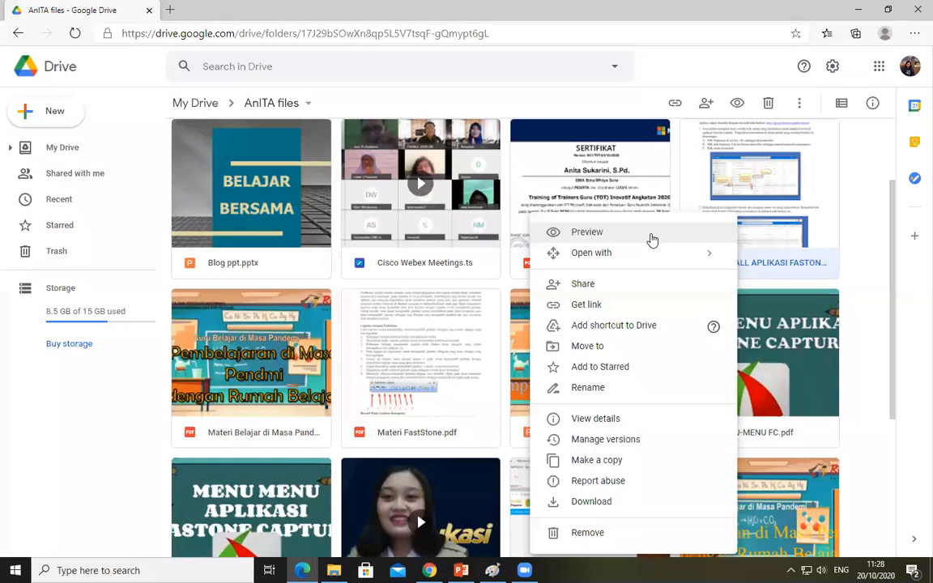
left_click(587, 232)
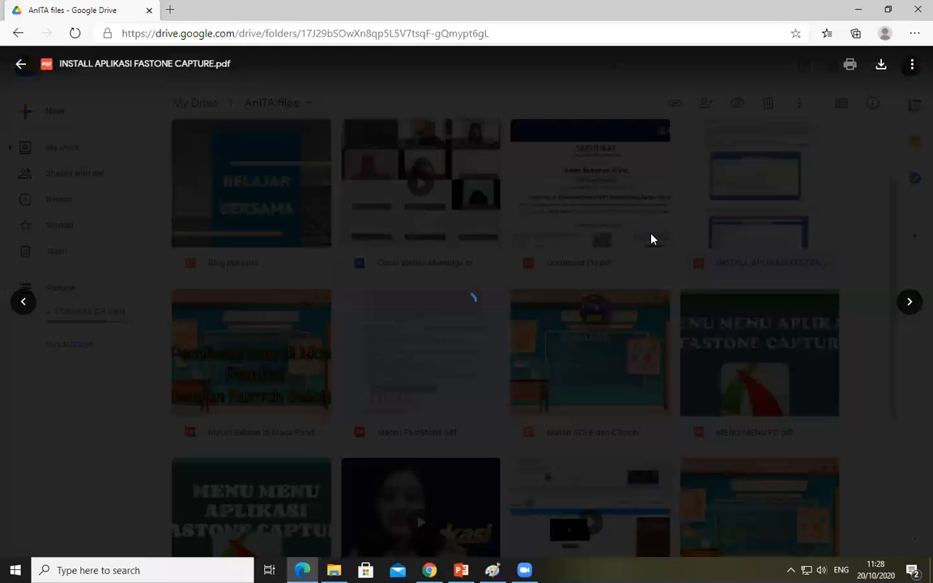
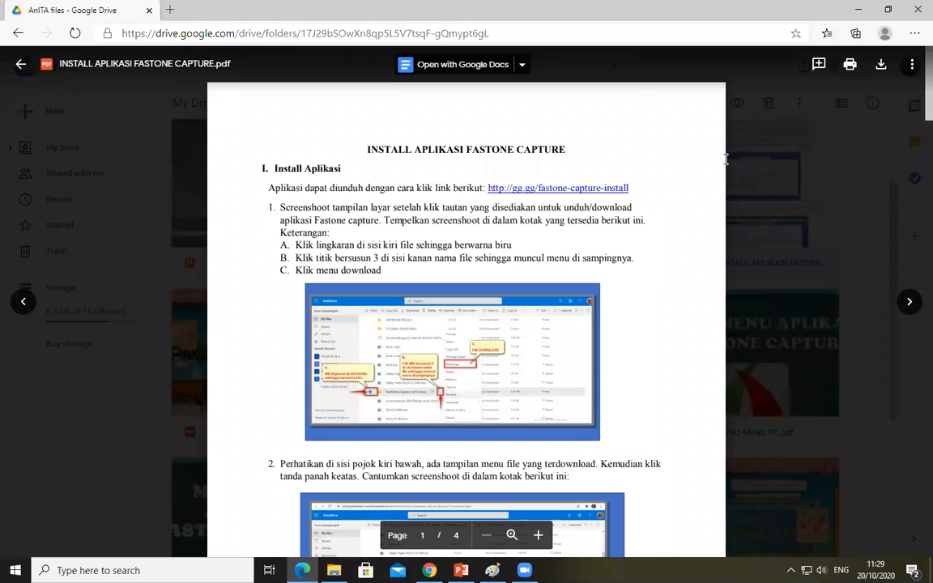
Reopen the preview of "INSTALL APLIKASI FASTONE CAPTURE.pdf" and open the file in a new window
left_click(19, 65)
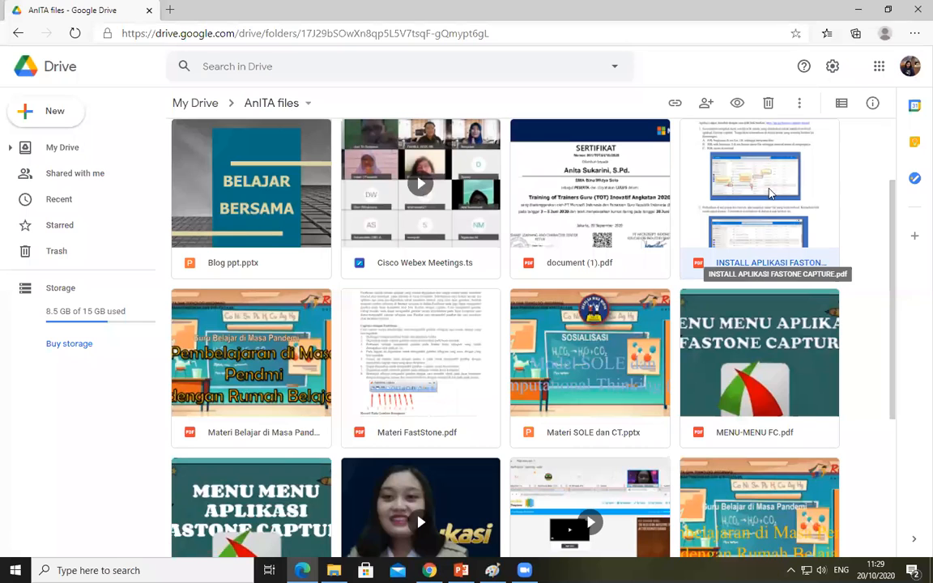
right_click(777, 257)
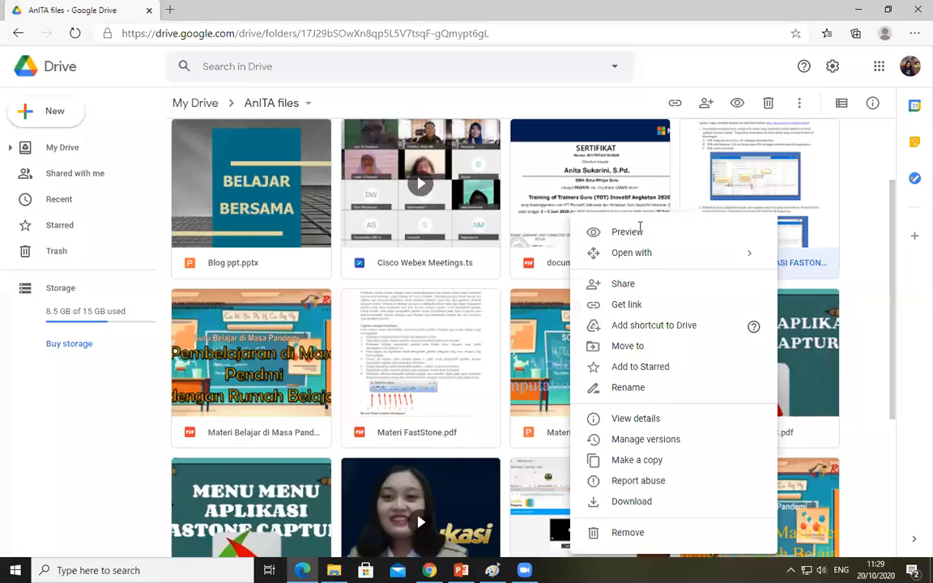
left_click(637, 233)
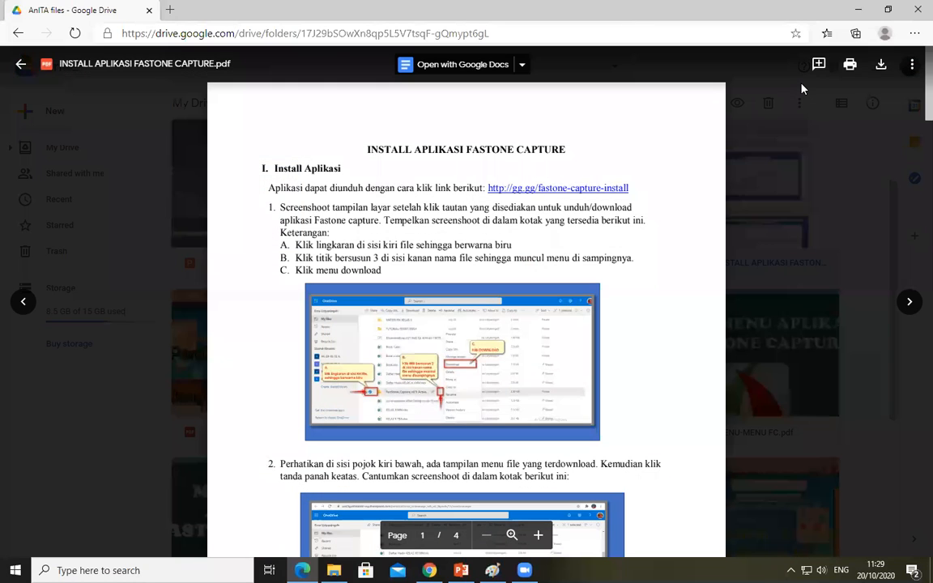
left_click(913, 69)
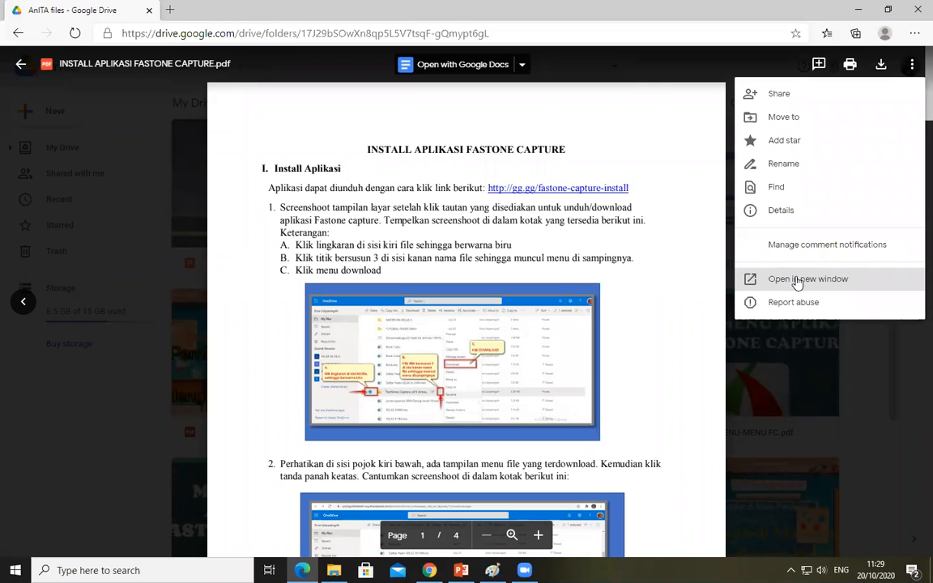
left_click(798, 280)
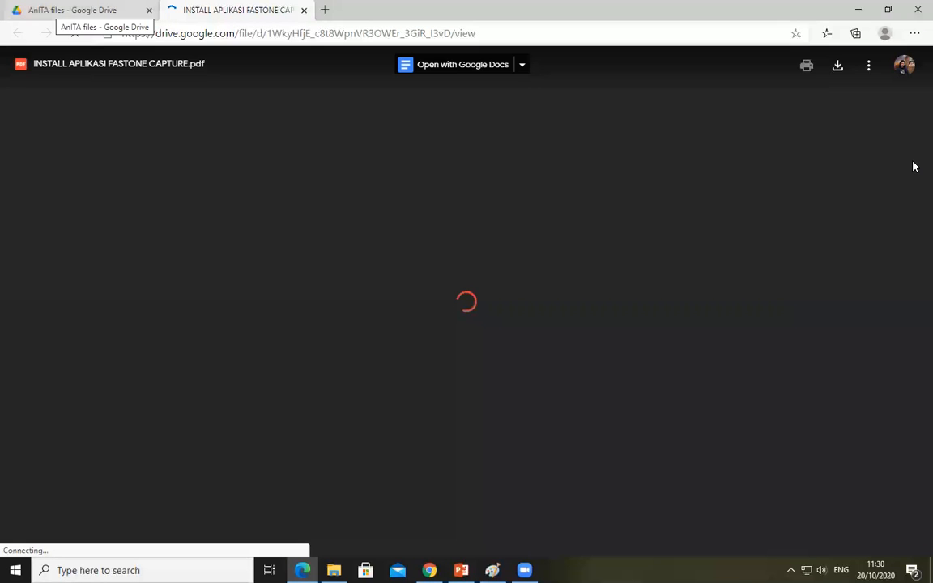
Copy the PDF's iframe embed code from its Embed item dialog and switch back to the Blogger post in Chrome
left_click(869, 67)
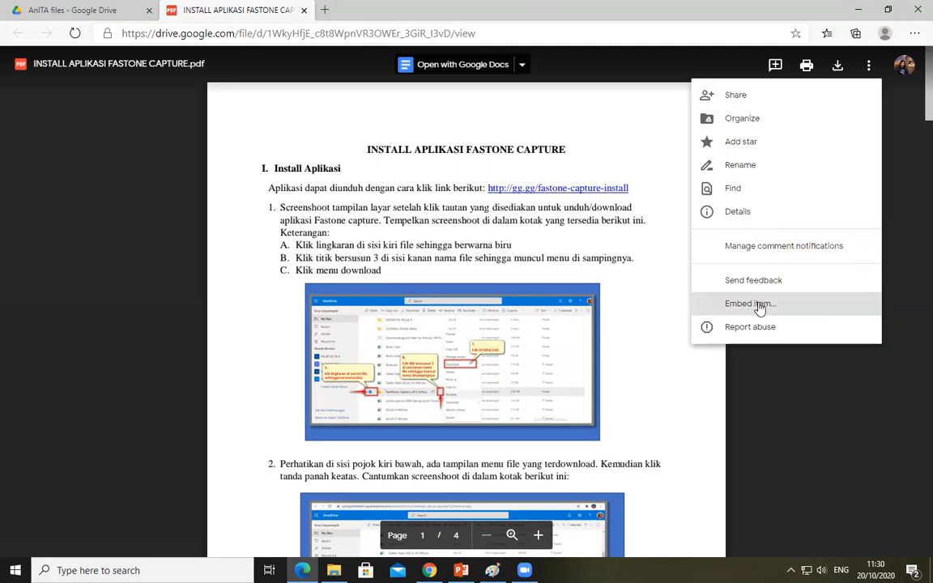
left_click(758, 305)
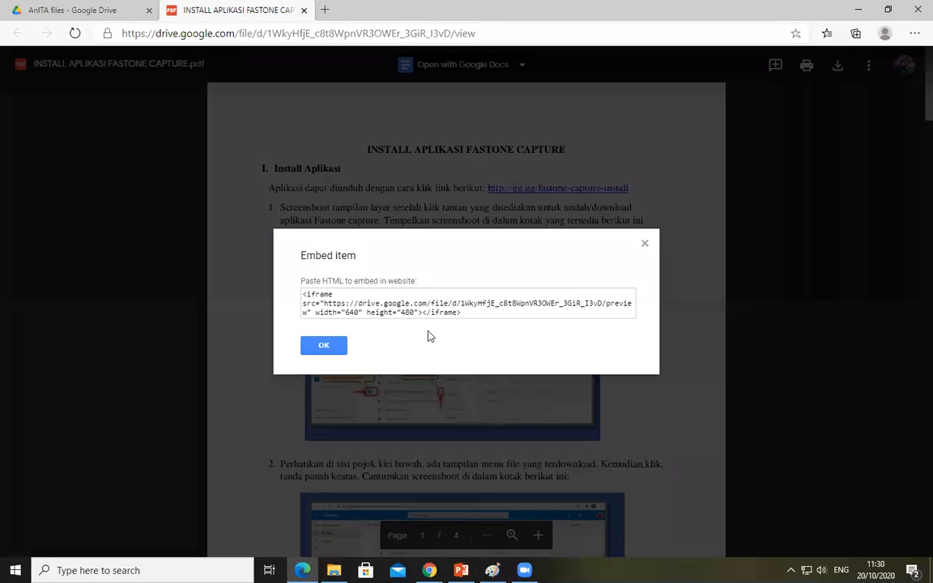
left_click_drag(484, 315, 438, 316)
left_click_drag(369, 306, 292, 293)
key("ctrl+c")
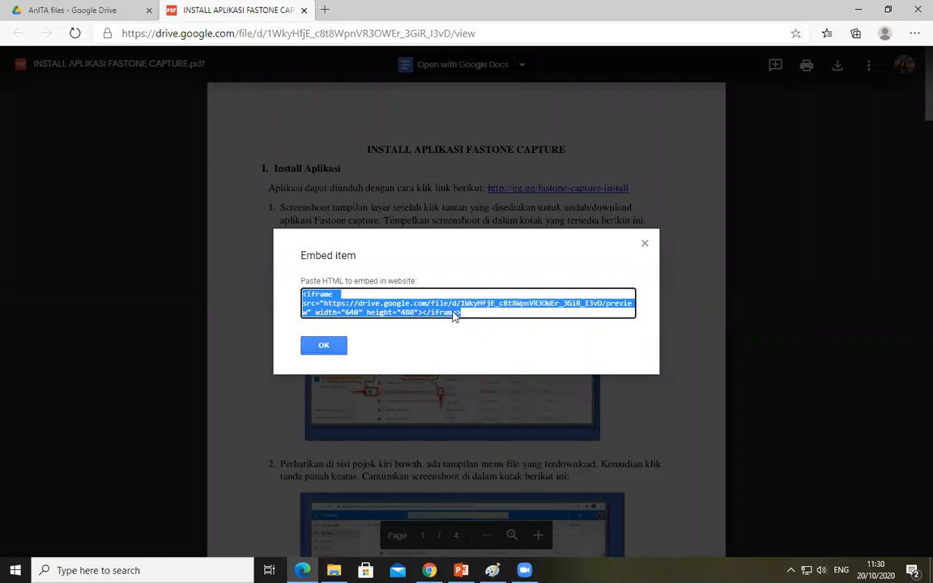
right_click(446, 306)
left_click(336, 346)
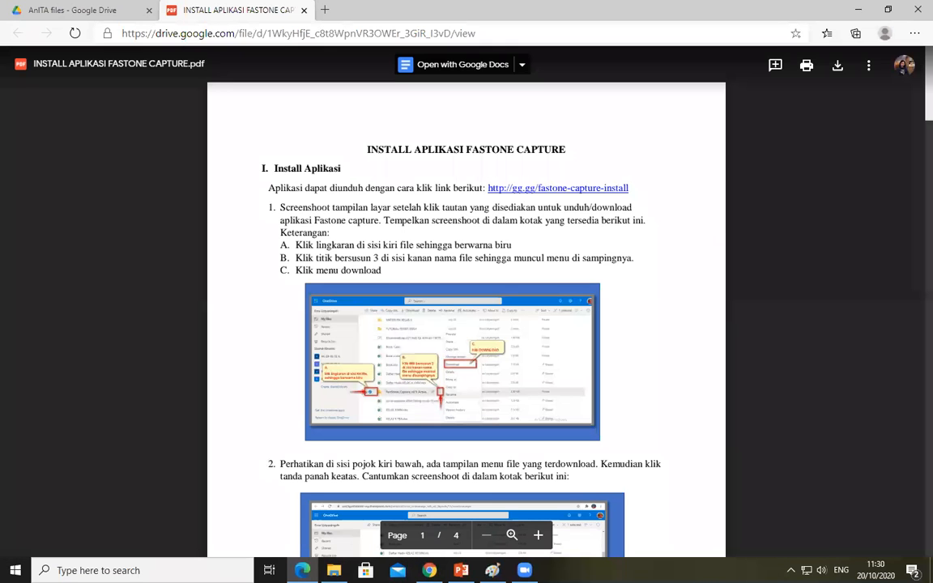
key("alt+Tab")
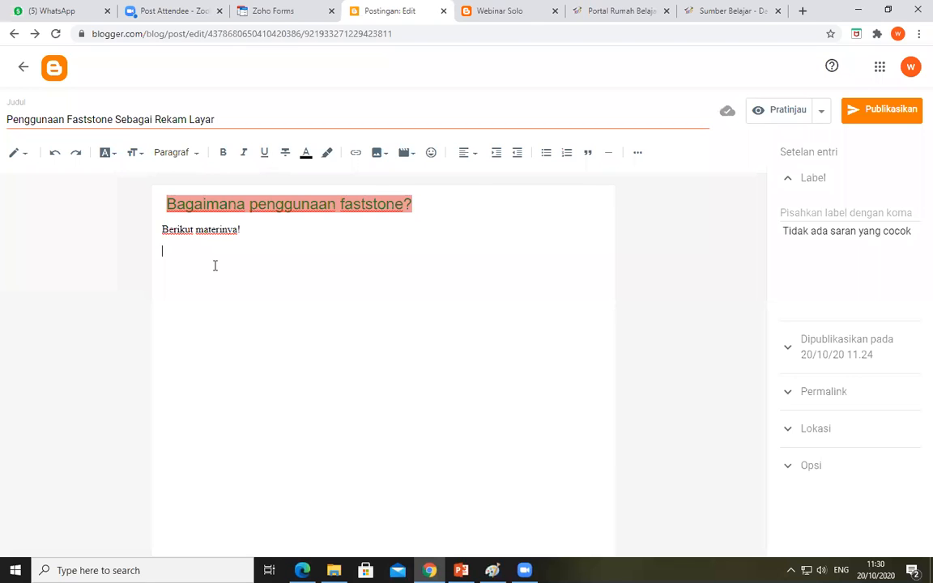
Try pasting the iframe code as text below "Berikut materinya!" in the compose view, and cut it out again
left_click(178, 261)
right_click(186, 261)
left_click(234, 363)
key("ctrl+v")
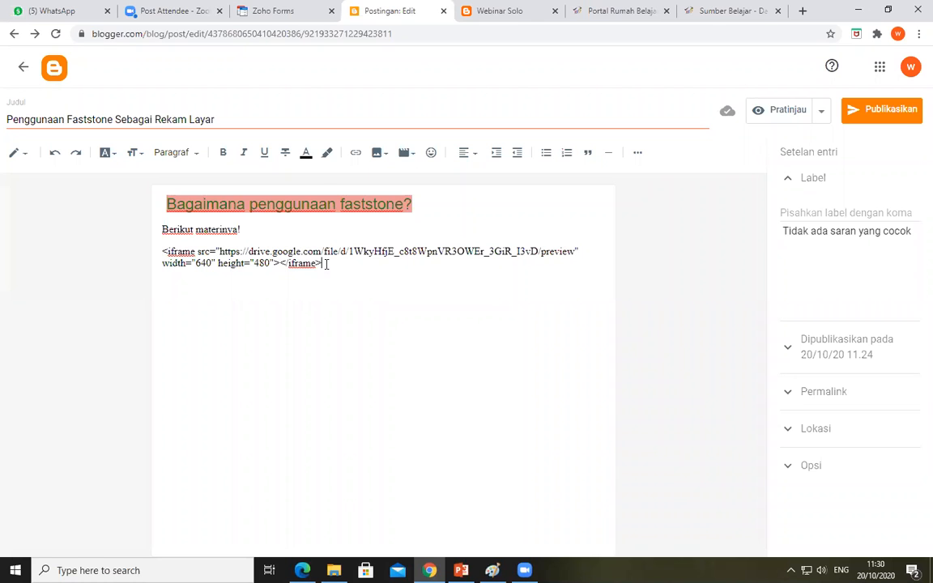
left_click_drag(326, 263, 161, 255)
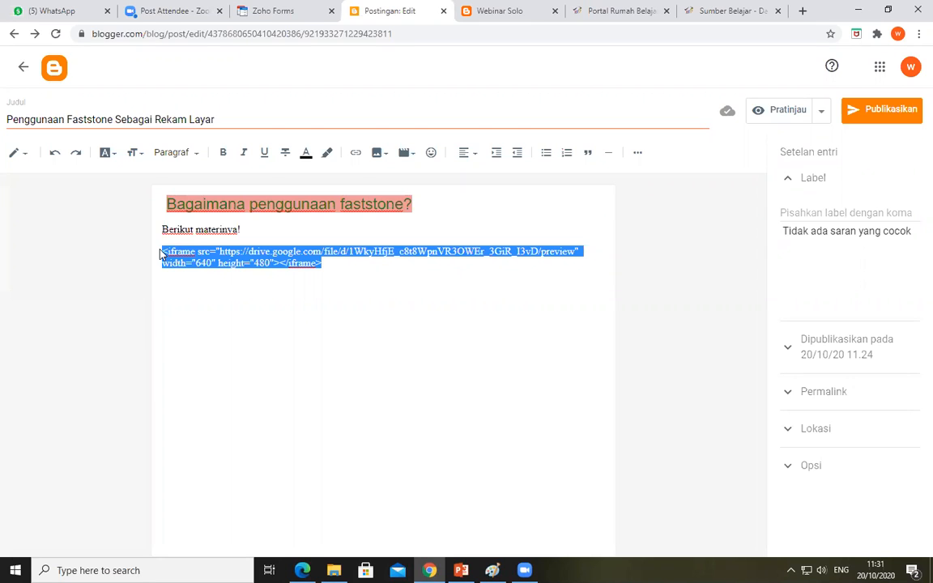
key("ctrl+x")
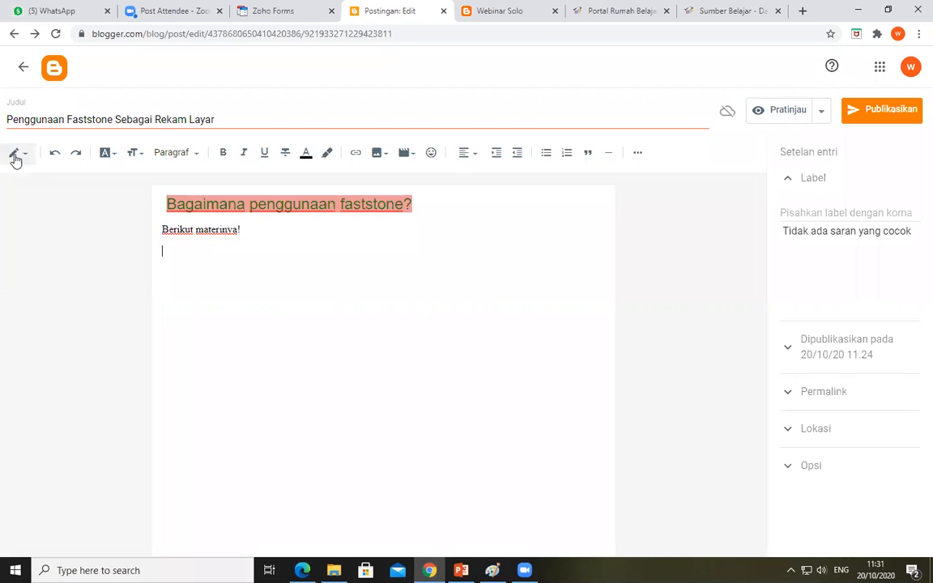
Paste the PDF's iframe code on a new line at the end of the post's HTML source and return to the compose view
left_click(15, 156)
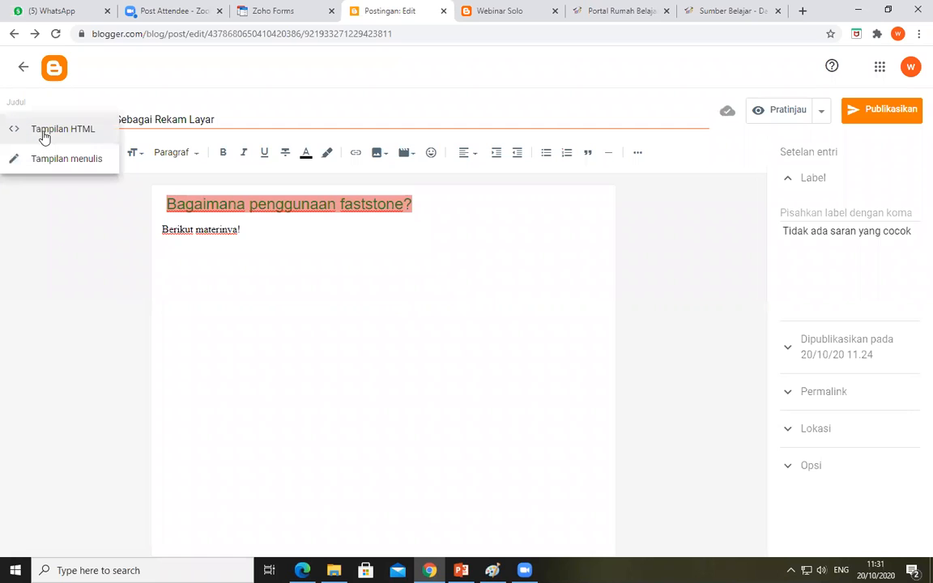
left_click(44, 136)
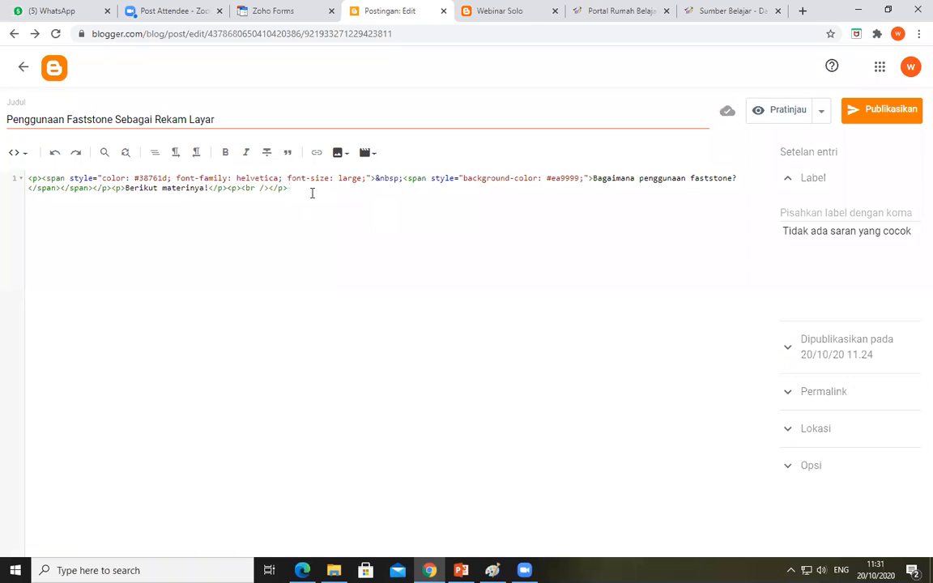
key("Return")
right_click(69, 206)
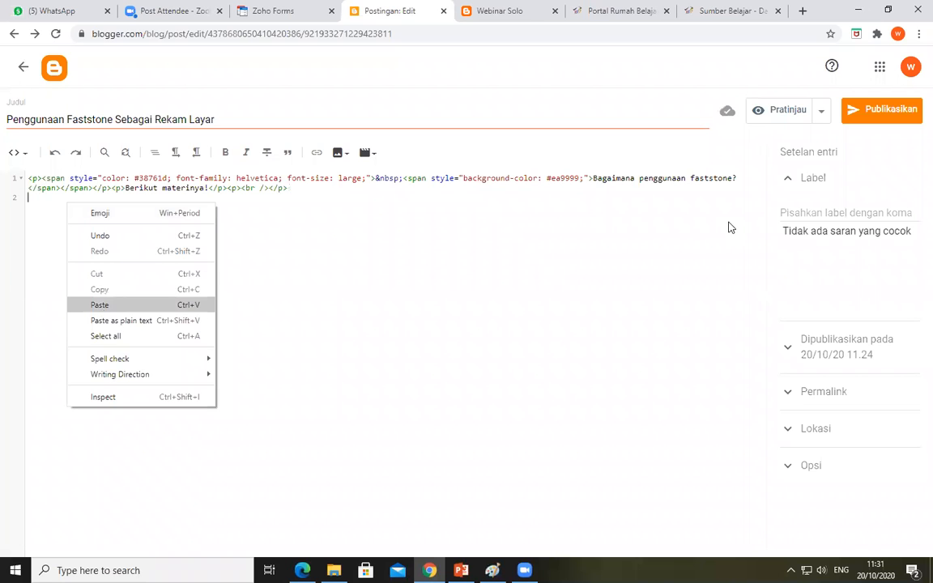
key("Return")
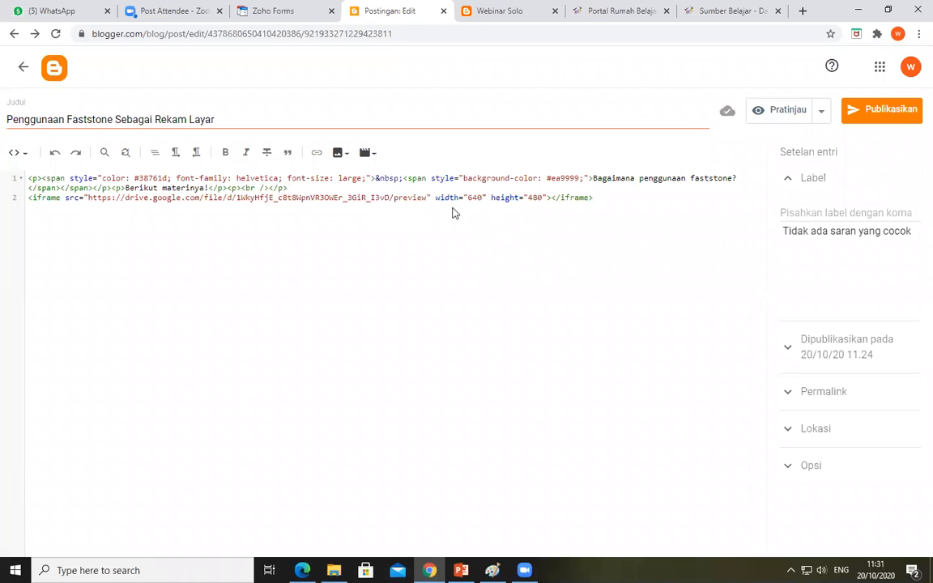
left_click(26, 158)
left_click(38, 192)
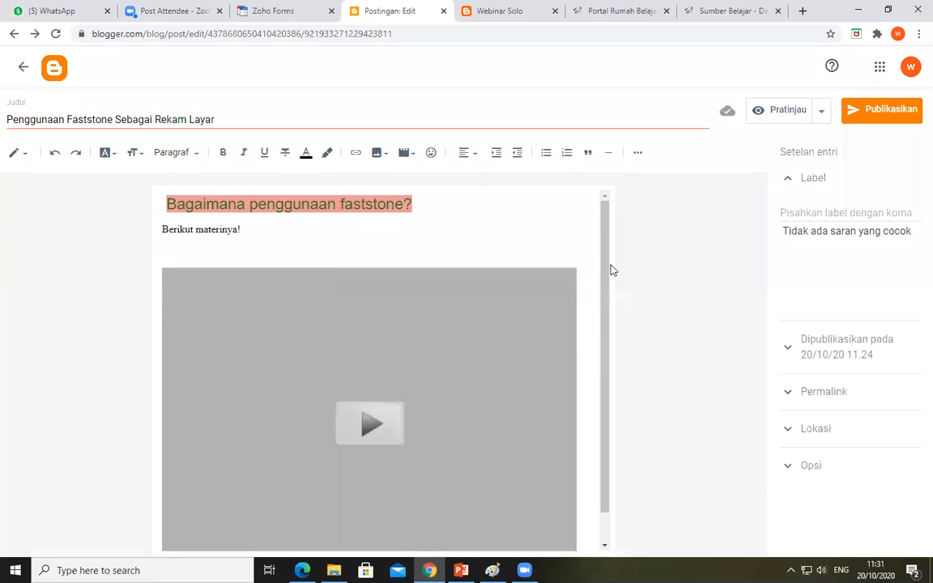
left_click_drag(607, 268, 605, 354)
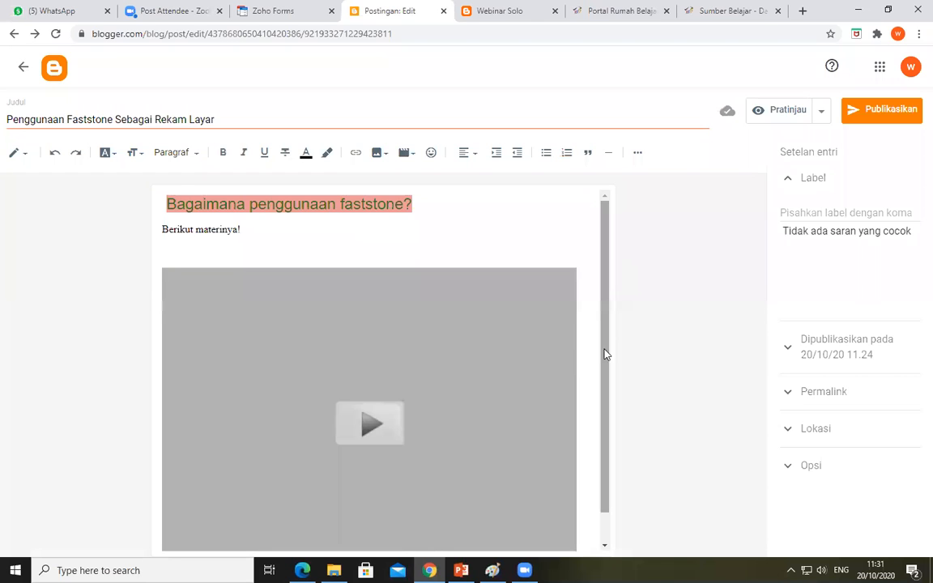
Preview the post to check how the embedded PDF displays on the page, and close the preview
left_click(780, 116)
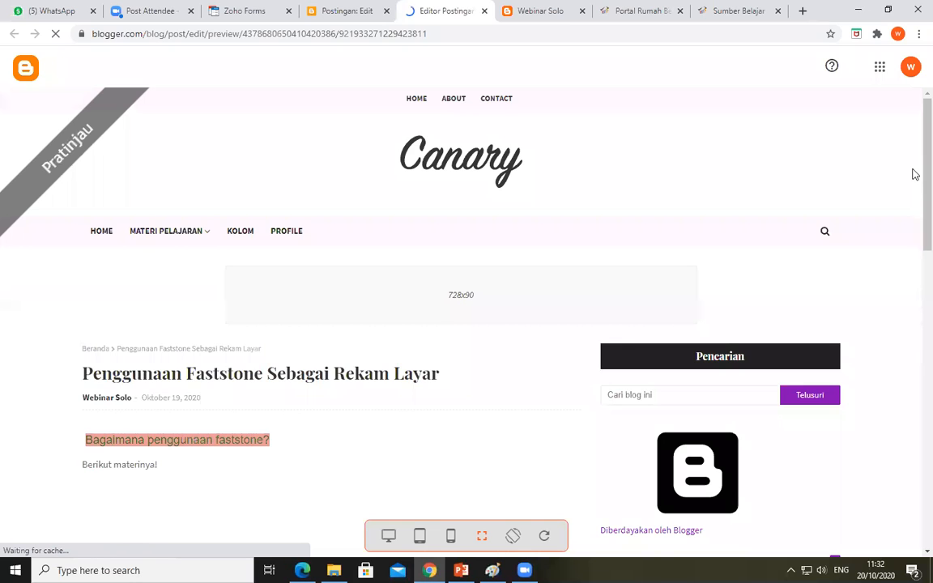
scroll(913, 169, "down", 1)
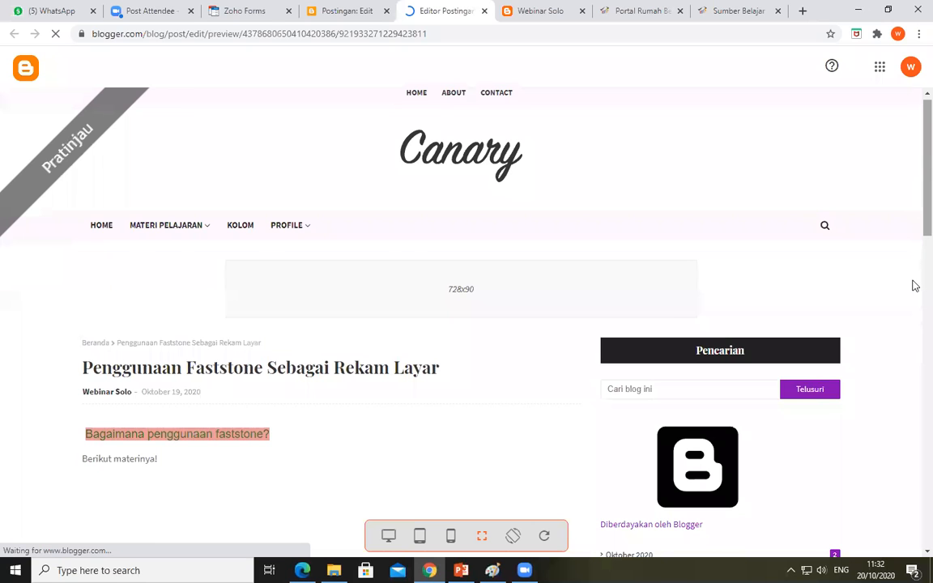
scroll(913, 287, "down", 5)
scroll(912, 251, "up", 3)
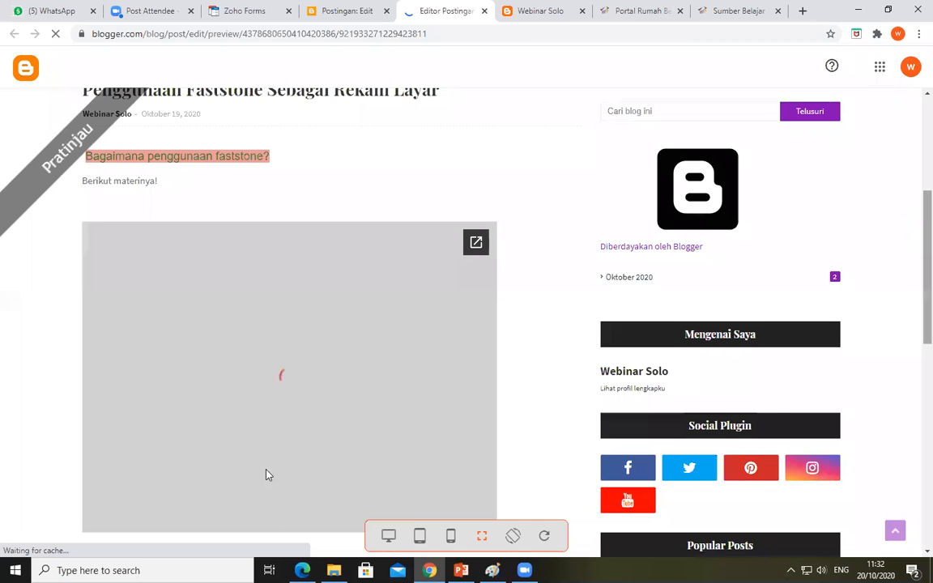
scroll(268, 475, "down", 1)
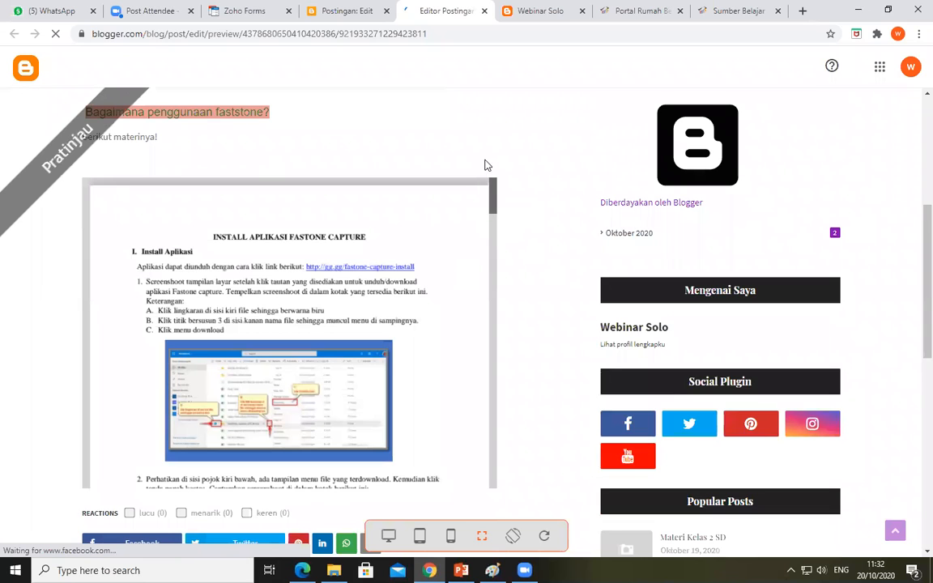
scroll(468, 246, "down", 2)
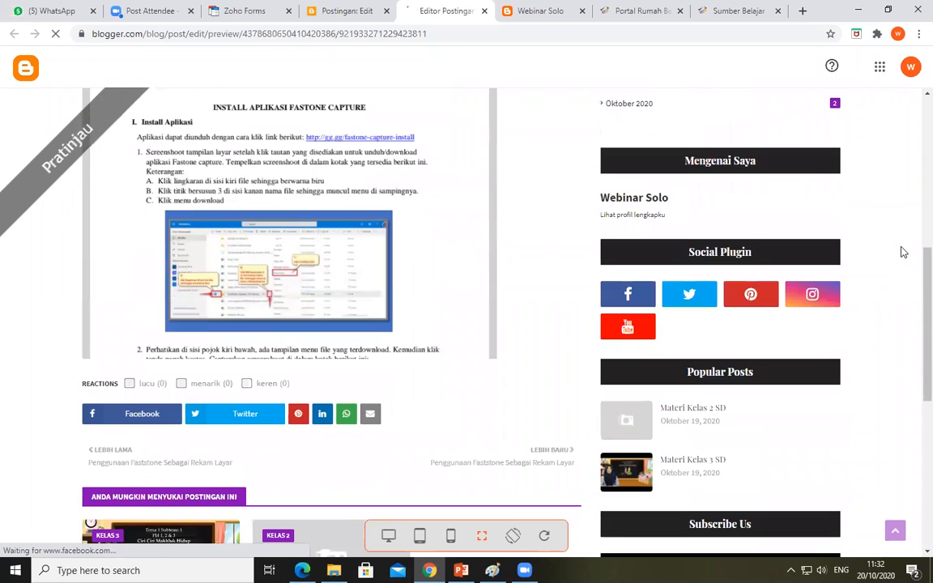
scroll(491, 112, "up", 1)
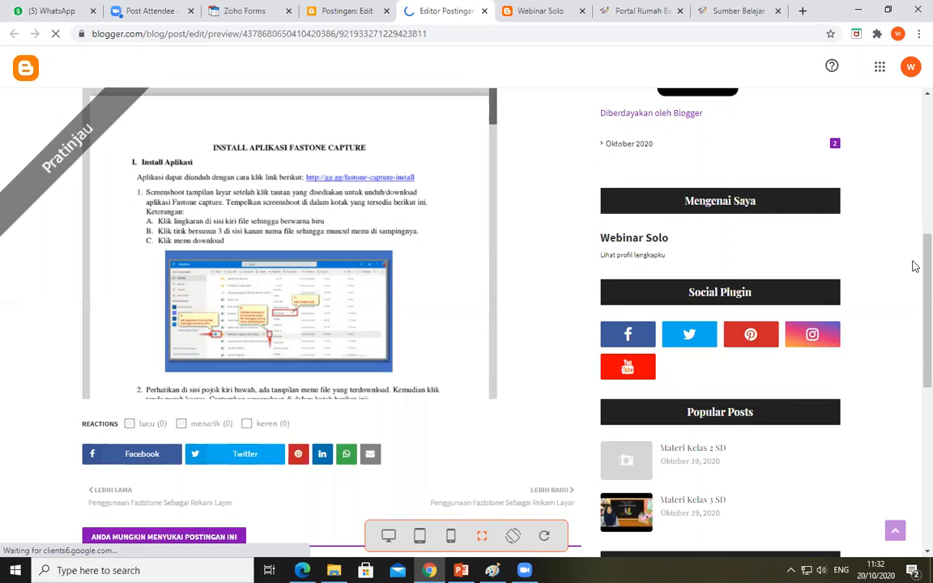
scroll(468, 233, "up", 2)
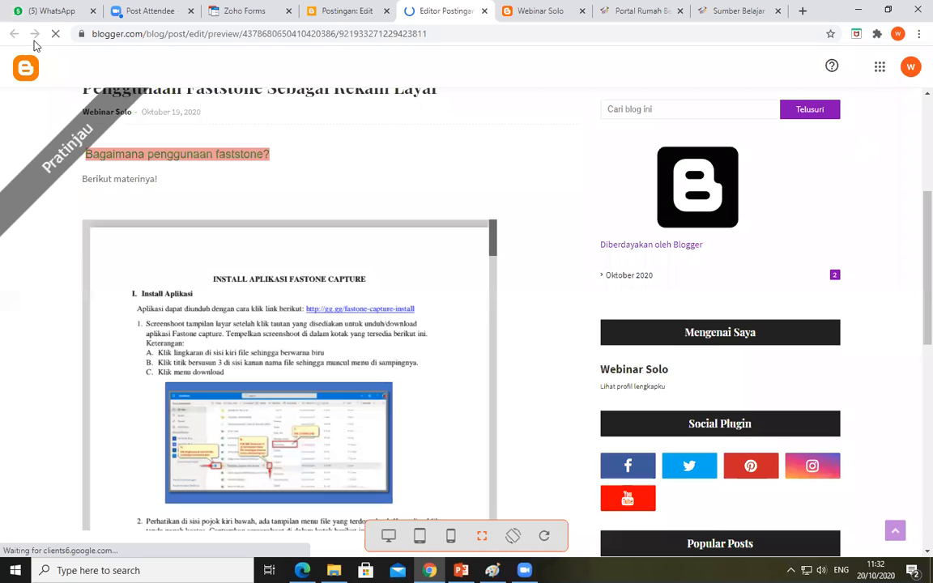
left_click(484, 11)
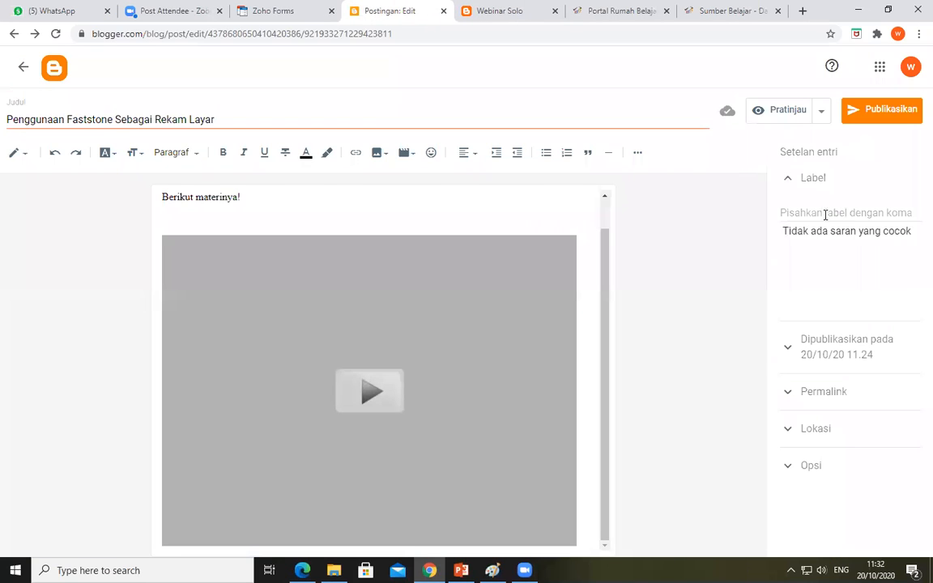
Add the label "Kolom" to the post and publish it
left_click(825, 215)
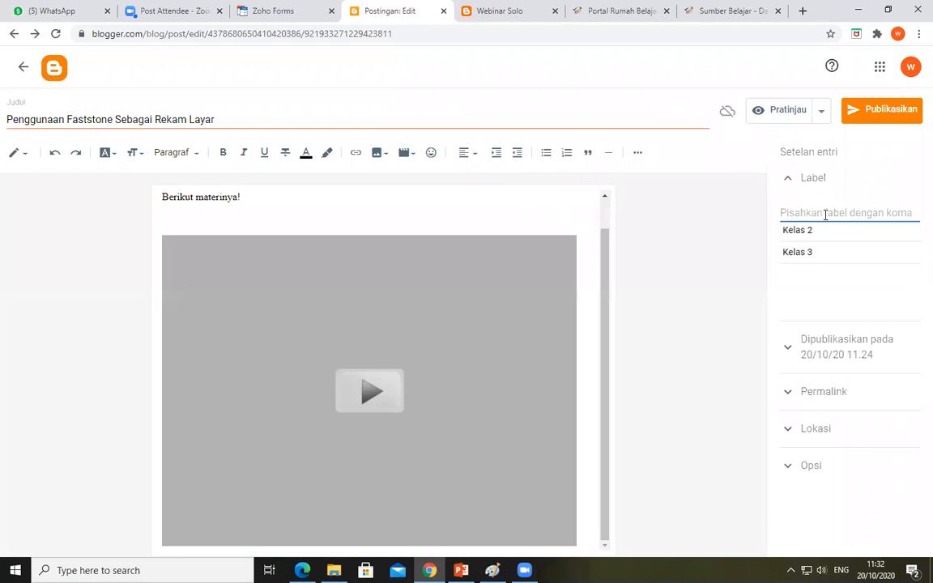
type("Kolo")
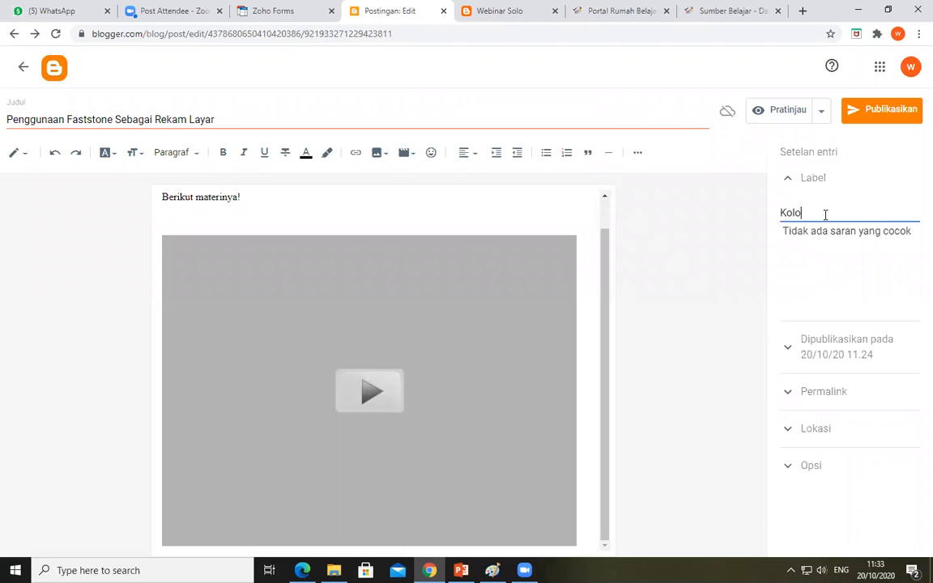
type("m")
left_click(884, 119)
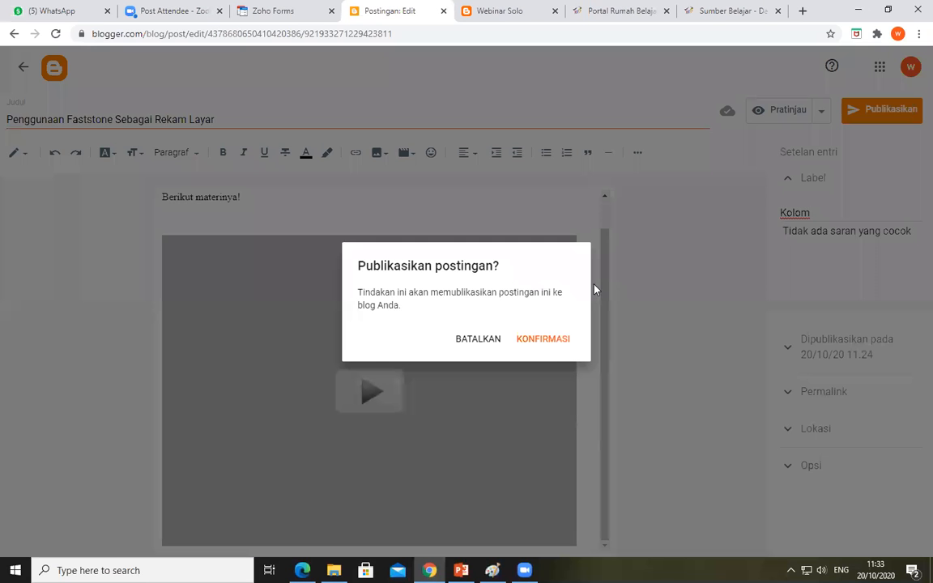
left_click(547, 340)
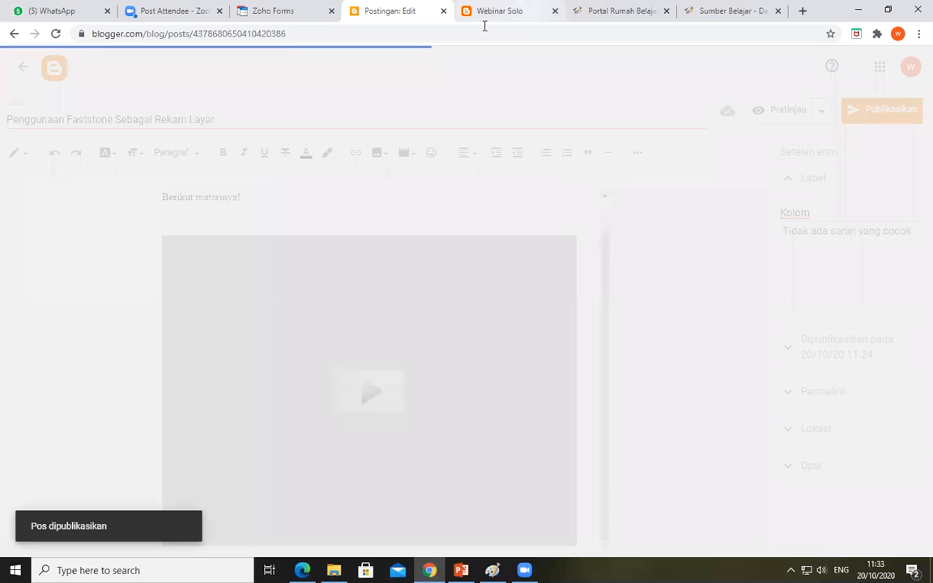
Reload the blog's home page at webinarpgrisrbjateng.blogspot.com and look over the list of posts
key("ctrl+Tab")
left_click(485, 26)
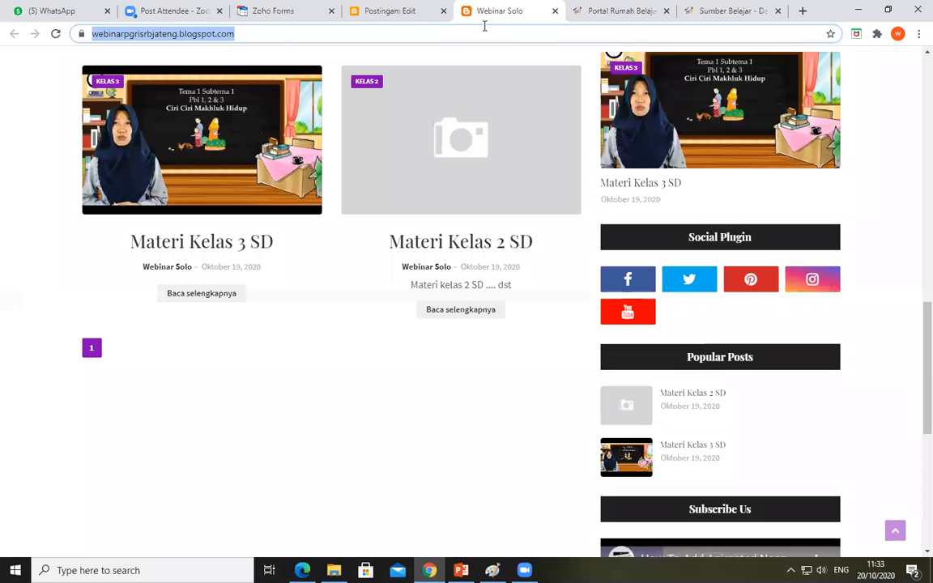
key("Return")
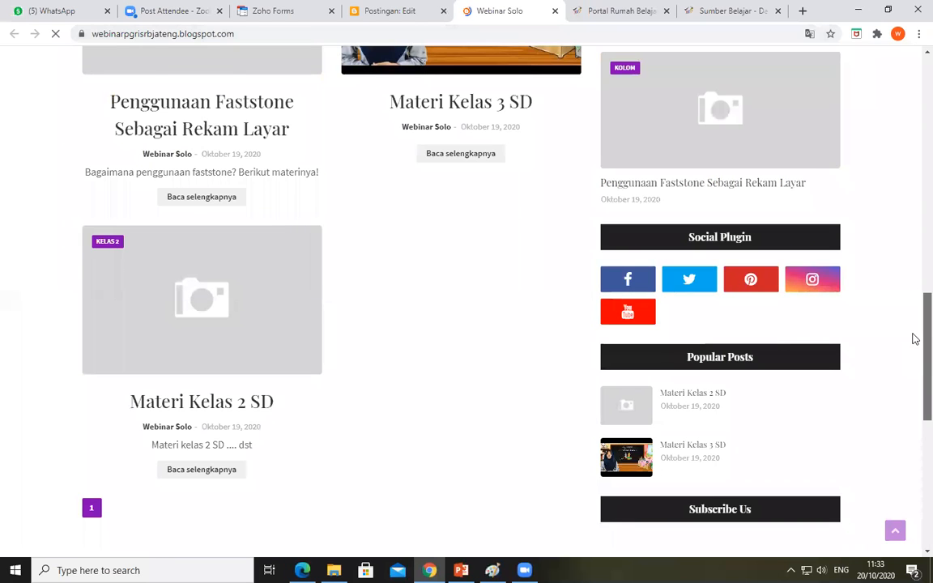
scroll(914, 348, "up", 2)
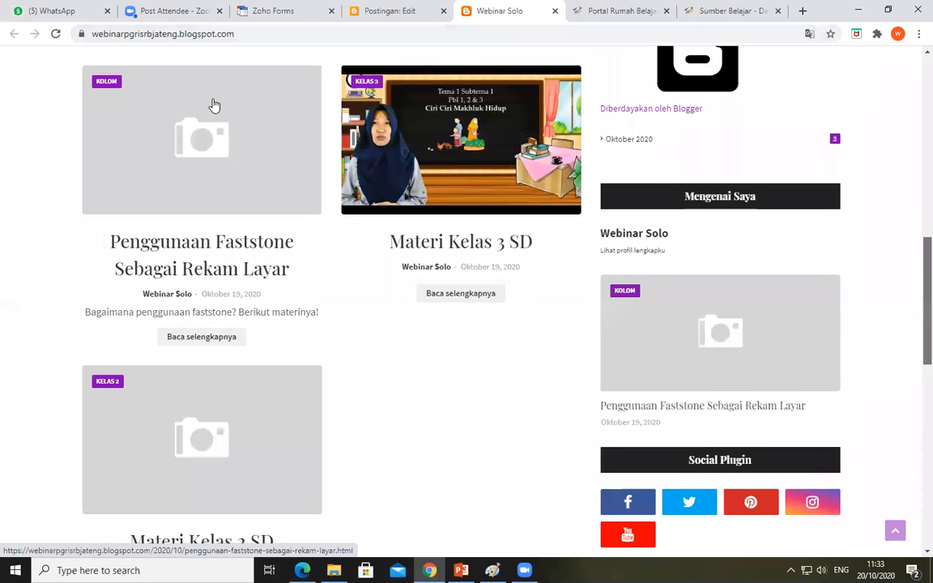
scroll(464, 346, "down", 1)
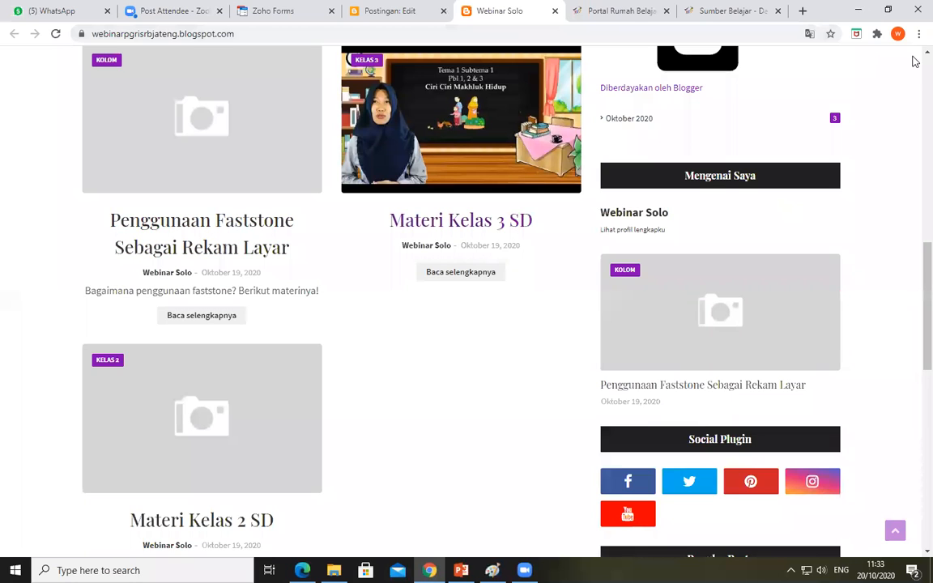
Open the post "Penggunaan Faststone Sebagai Rekam Layar" in a new tab, check its embedded PDF, and close the tab
scroll(913, 249, "up", 2)
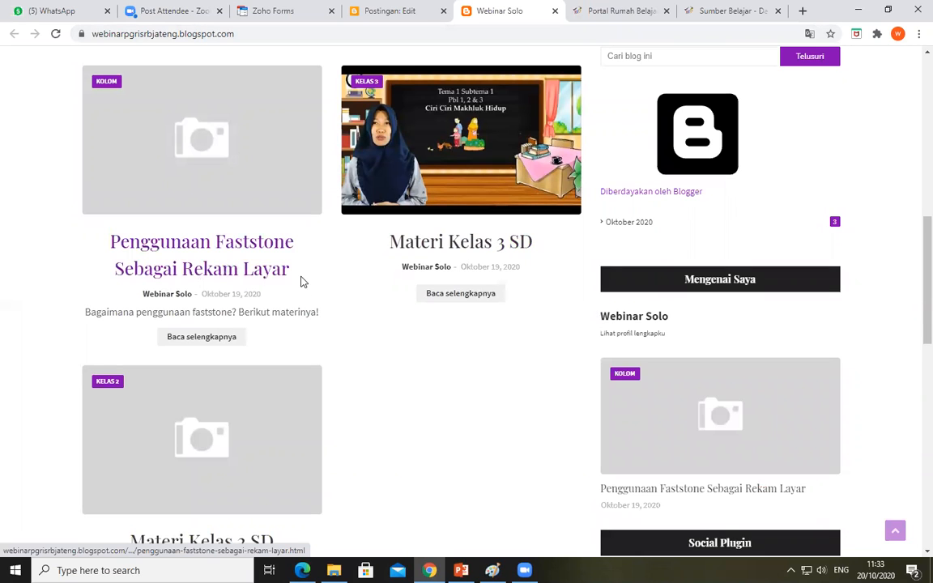
right_click(230, 264)
left_click(271, 275)
left_click(537, 11)
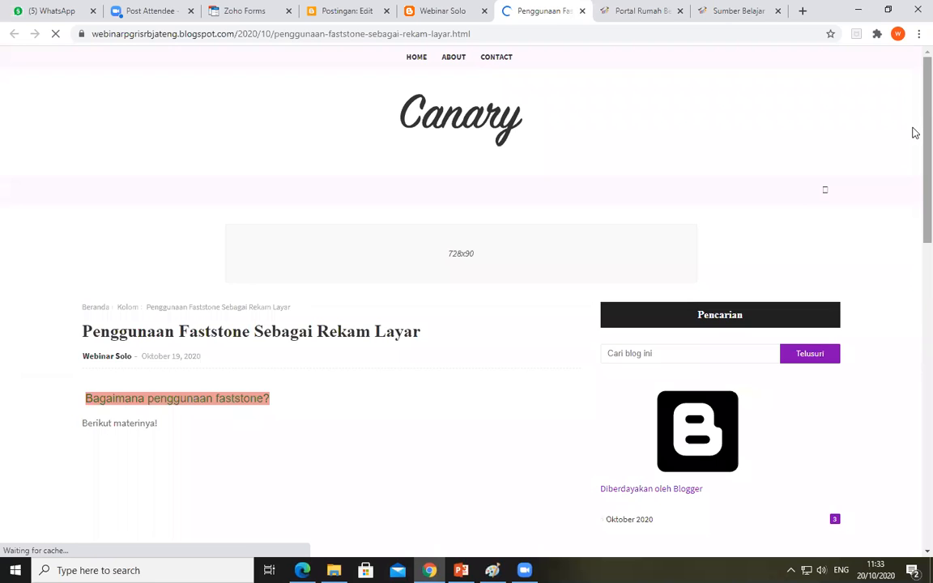
scroll(914, 186, "down", 3)
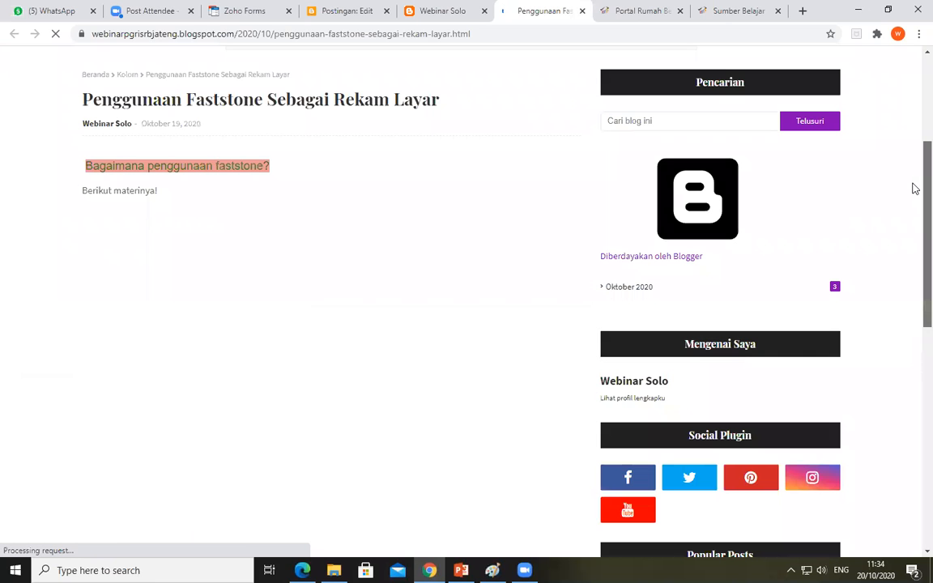
left_click_drag(915, 189, 916, 201)
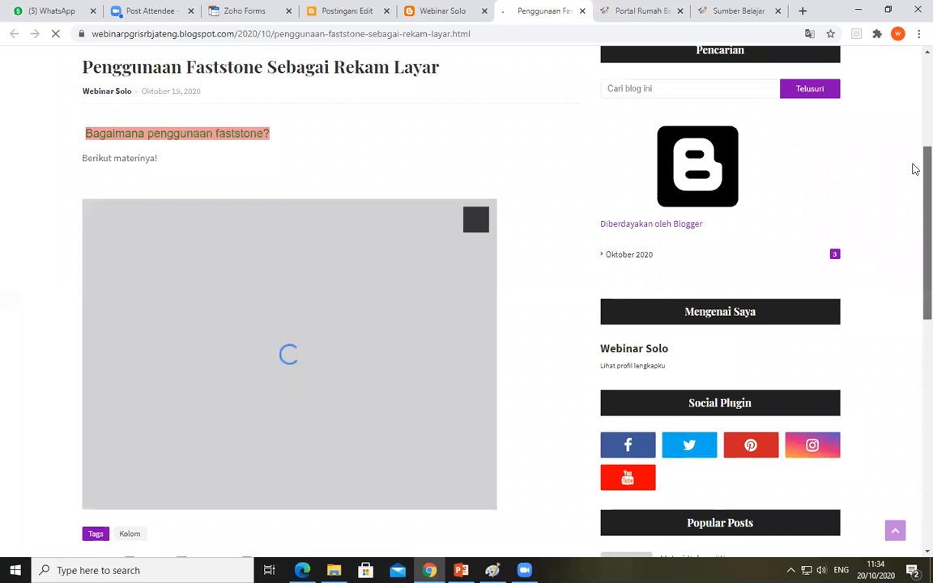
scroll(914, 267, "down", 4)
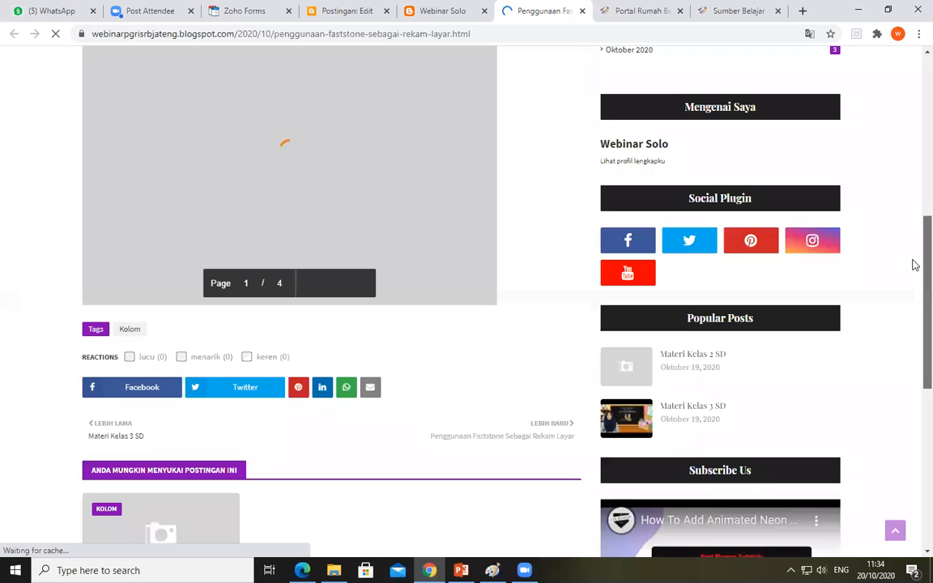
scroll(914, 259, "down", 3)
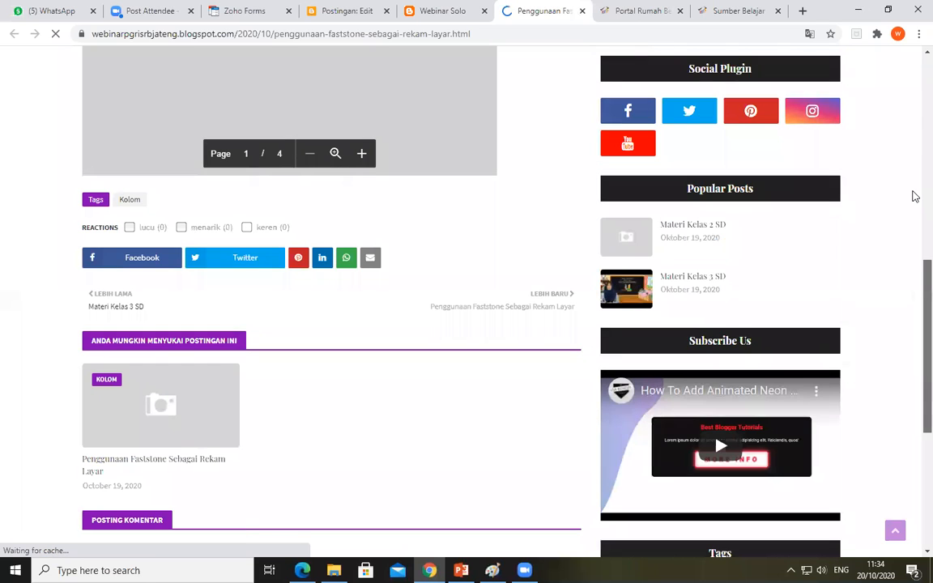
scroll(914, 196, "up", 5)
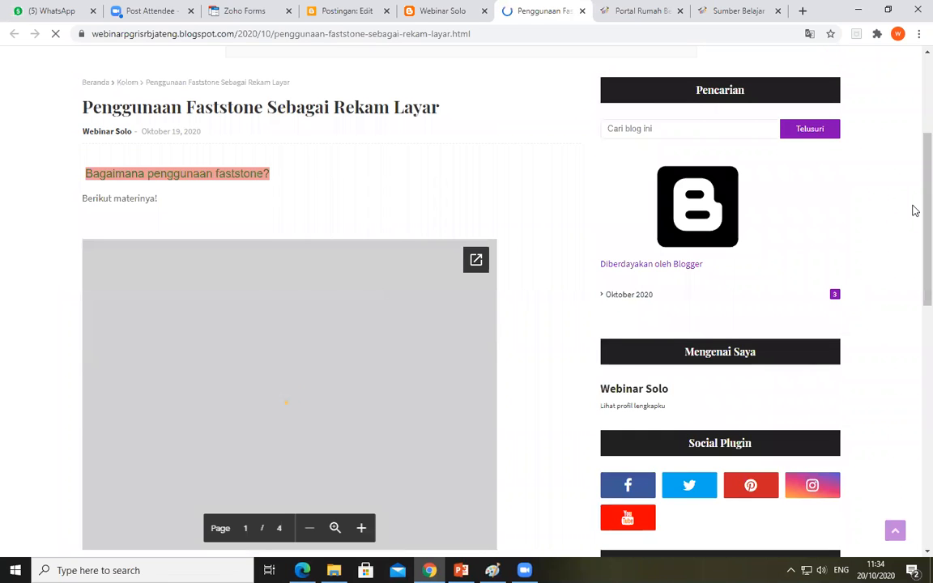
scroll(914, 241, "down", 1)
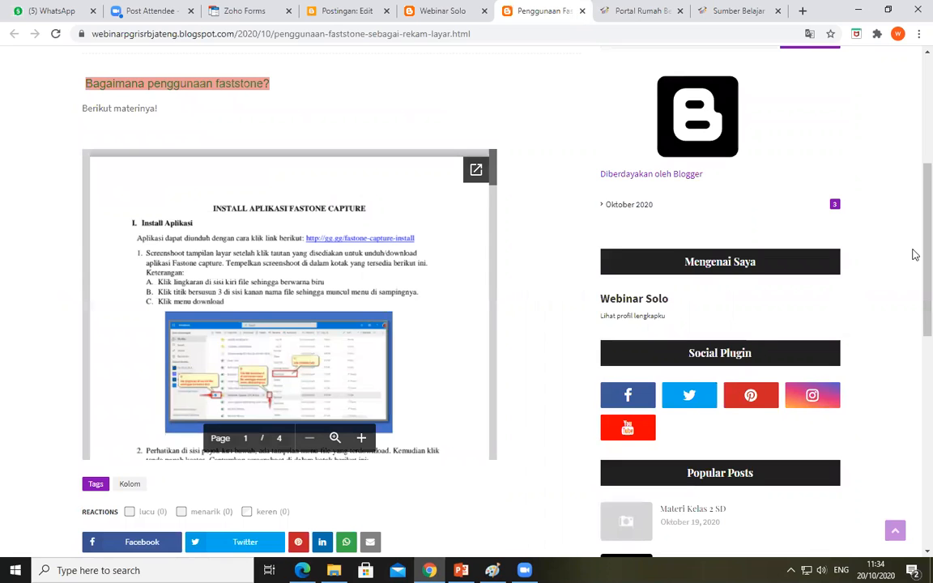
scroll(915, 255, "down", 1)
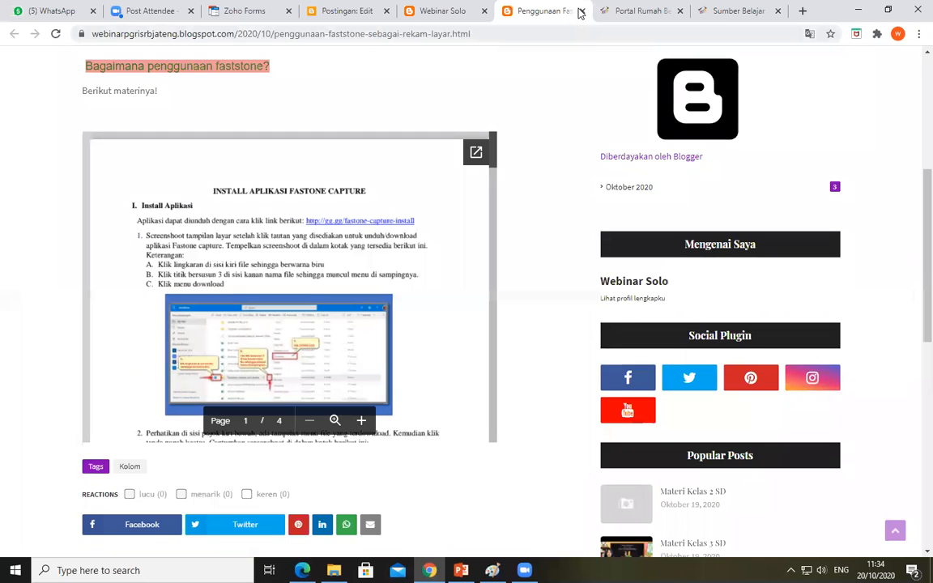
key("ctrl+w")
Reopen the Faststone post for editing in Blogger and start adding an image from a URL
left_click(330, 16)
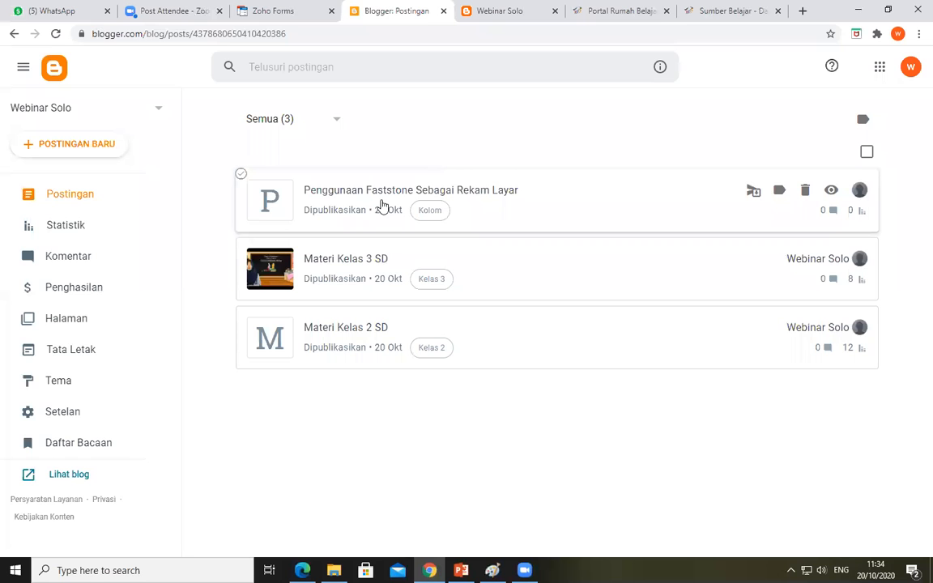
left_click(383, 204)
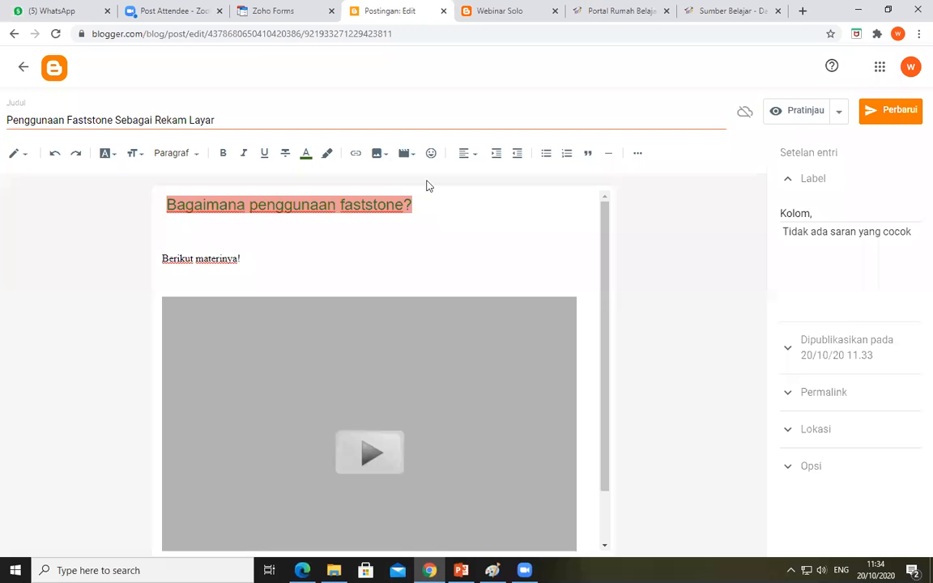
left_click(389, 159)
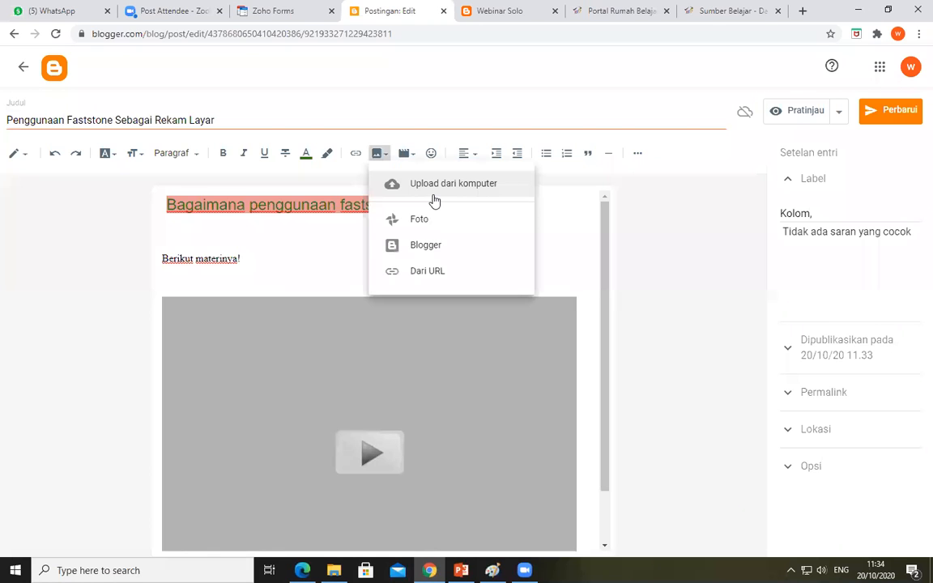
left_click(427, 272)
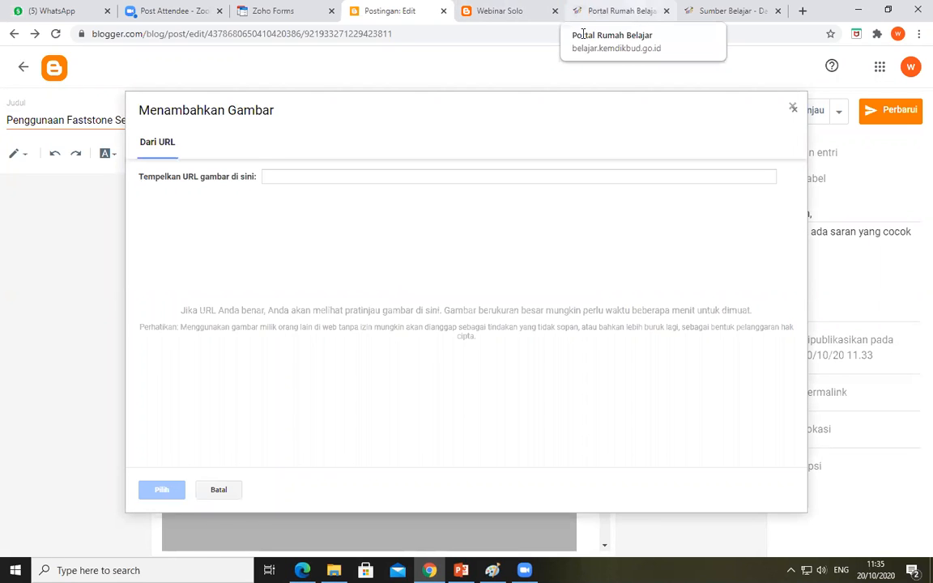
Switch to the Portal Rumah Belajar browser tab and go to google.com
left_click(615, 11)
type("g")
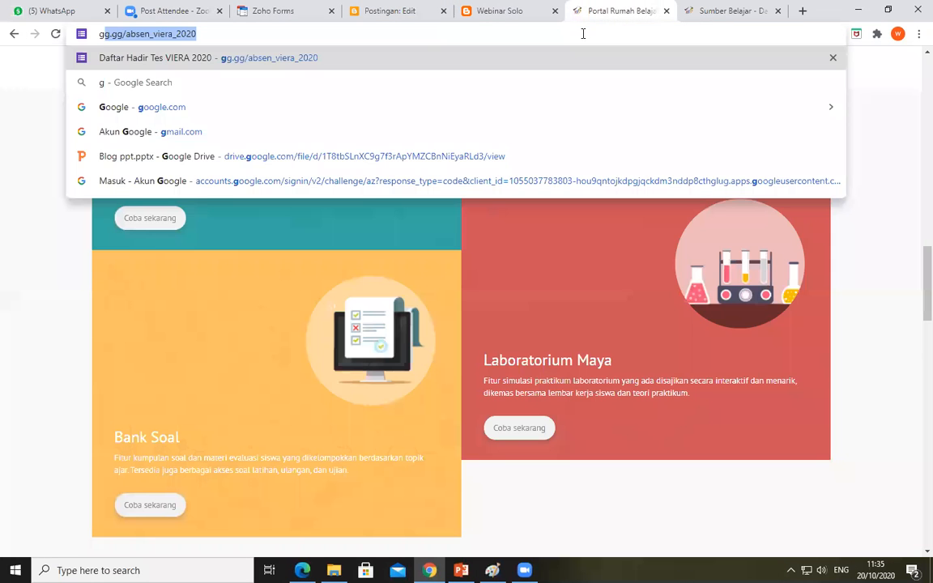
type("oogle.com")
key("Return")
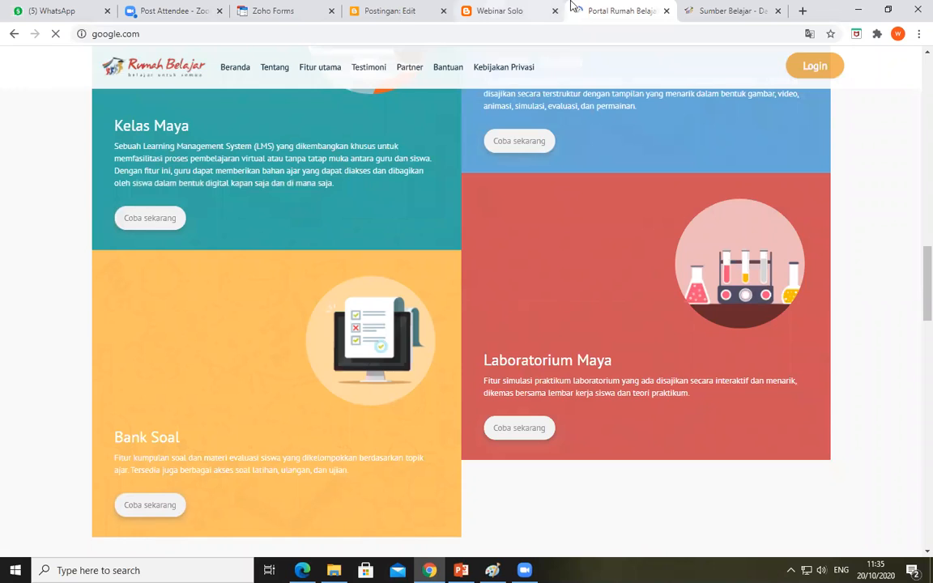
Search Google Images for "logo faststone" and open the FastStone Capture logo from downloads4pc.com
left_click(397, 12)
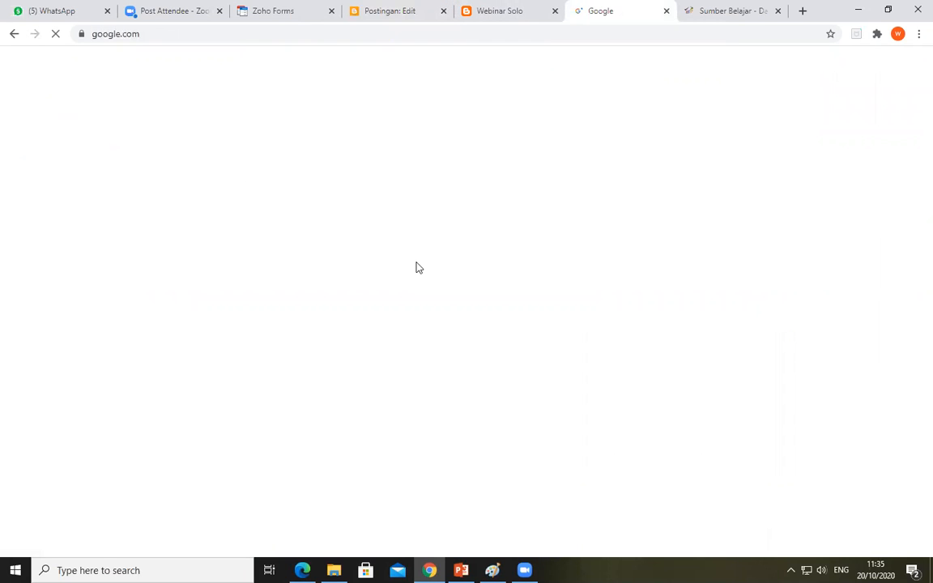
type("lo")
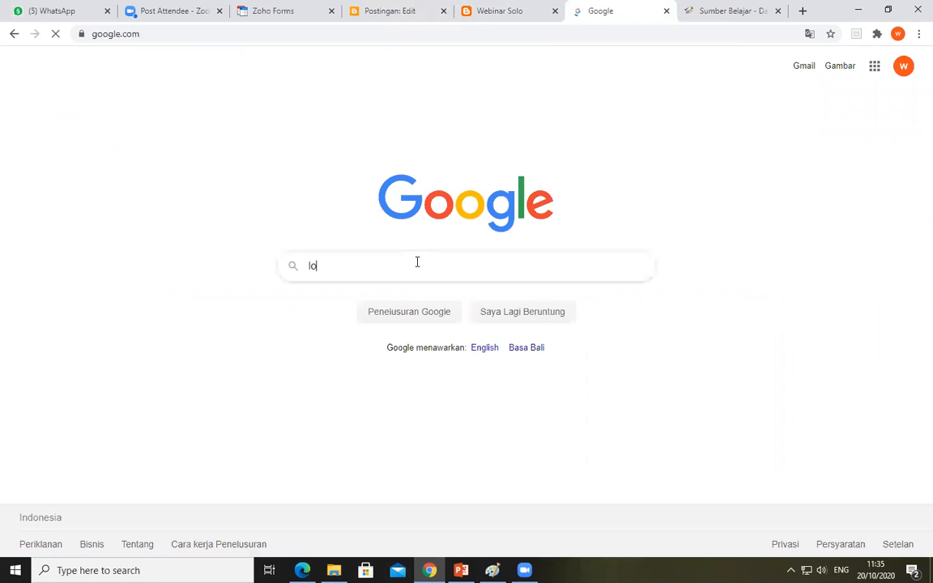
type("go fas")
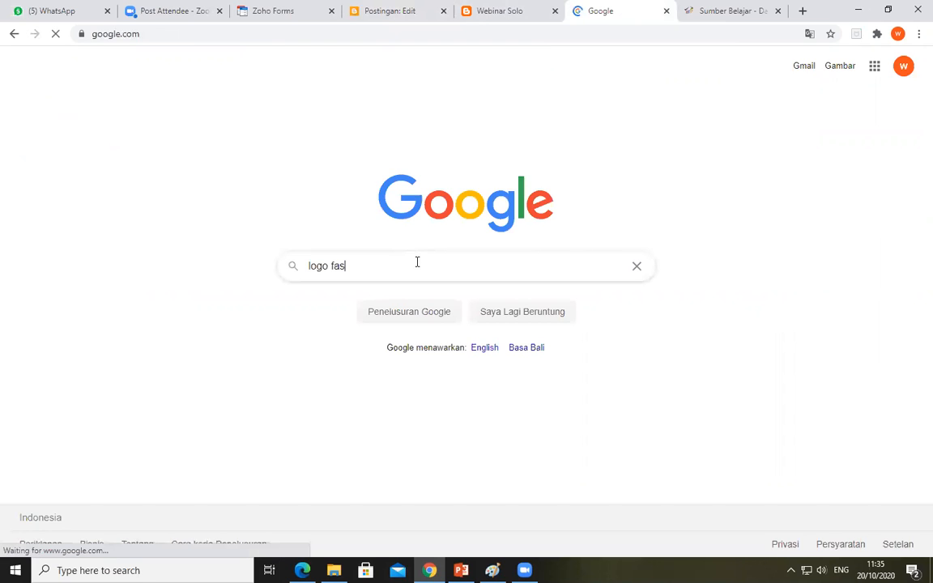
type("tstob")
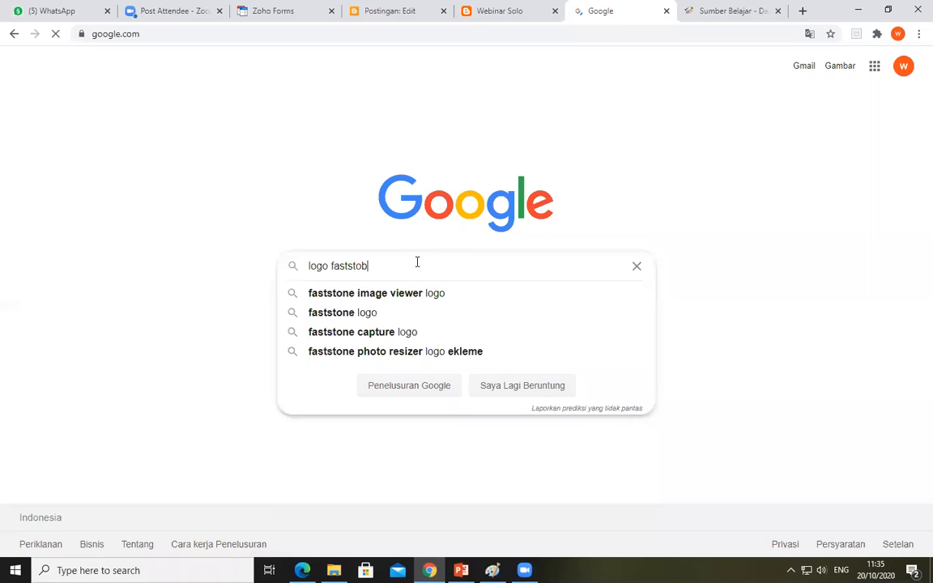
key("BackSpace")
type("ne")
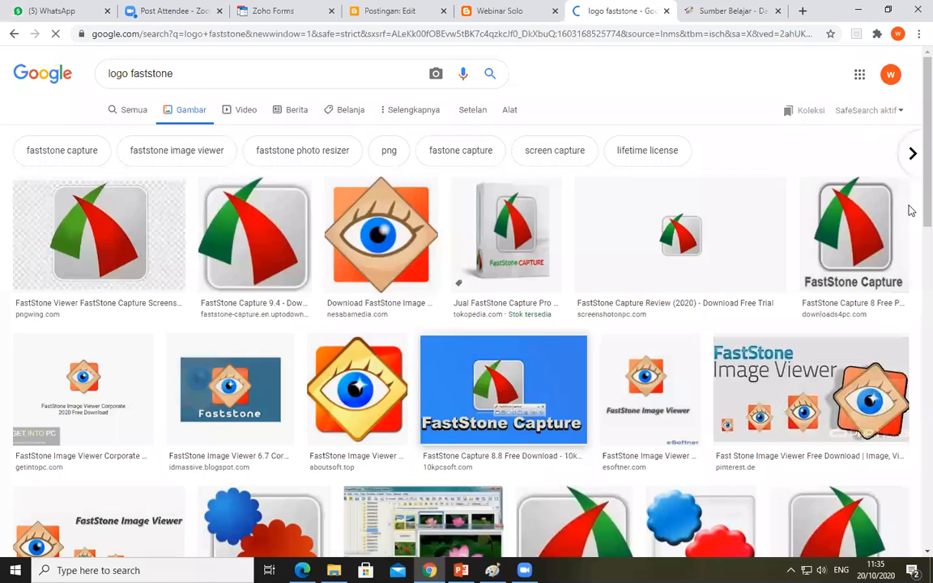
left_click(854, 234)
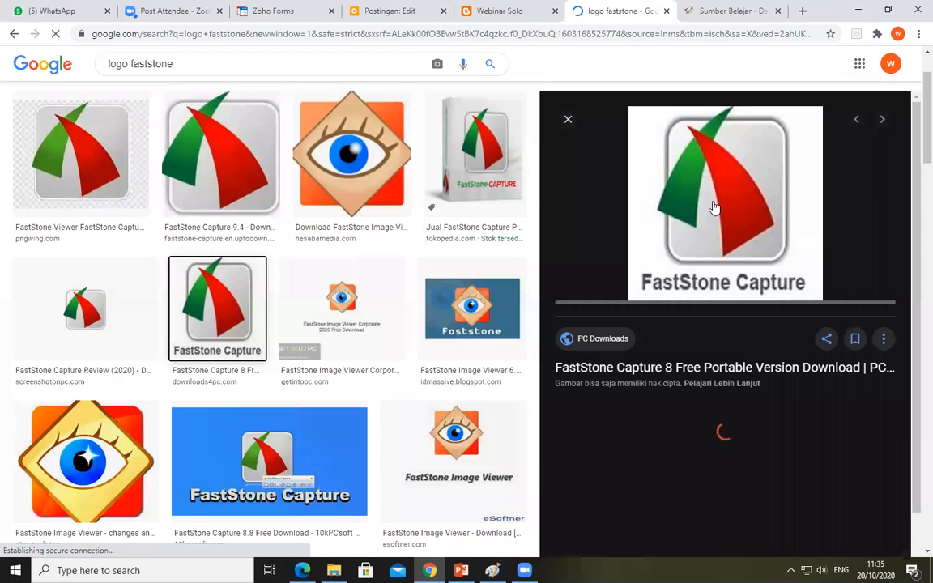
Copy the logo preview's image address and try to use it as the image URL for the post
right_click(714, 204)
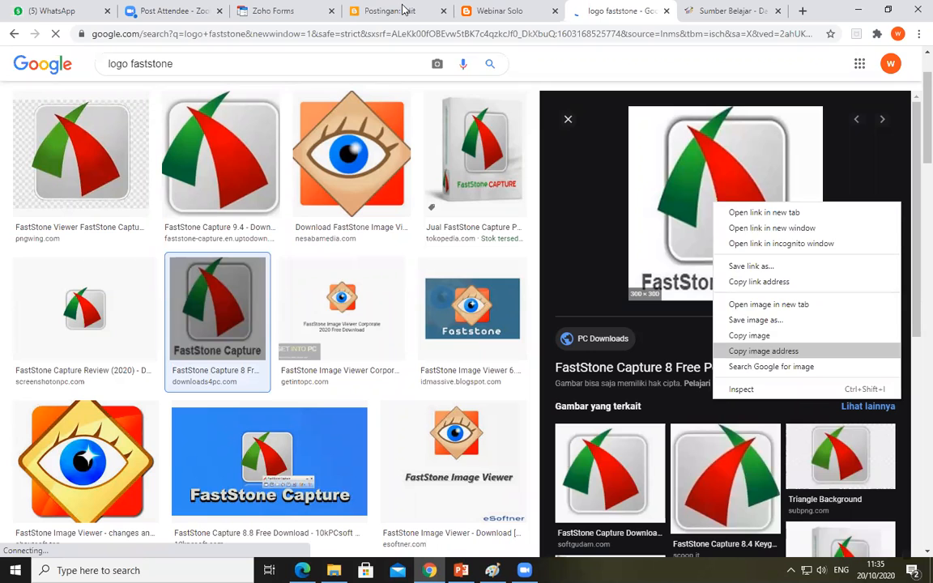
left_click(757, 351)
left_click(402, 9)
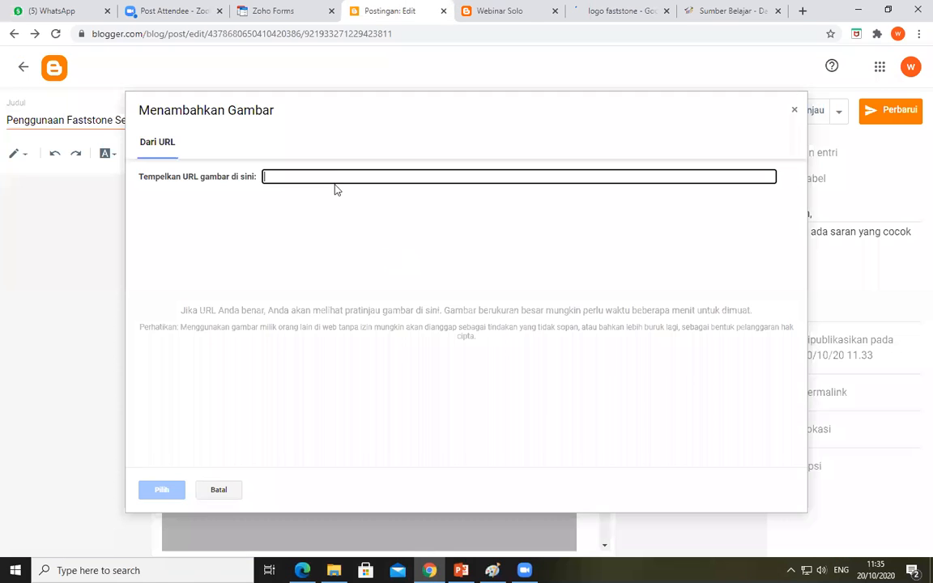
right_click(336, 184)
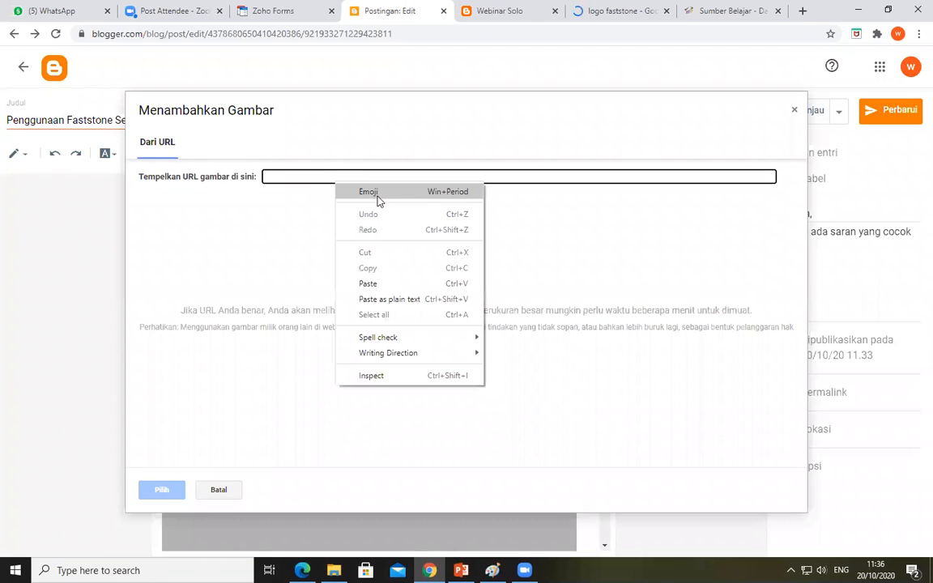
left_click(392, 285)
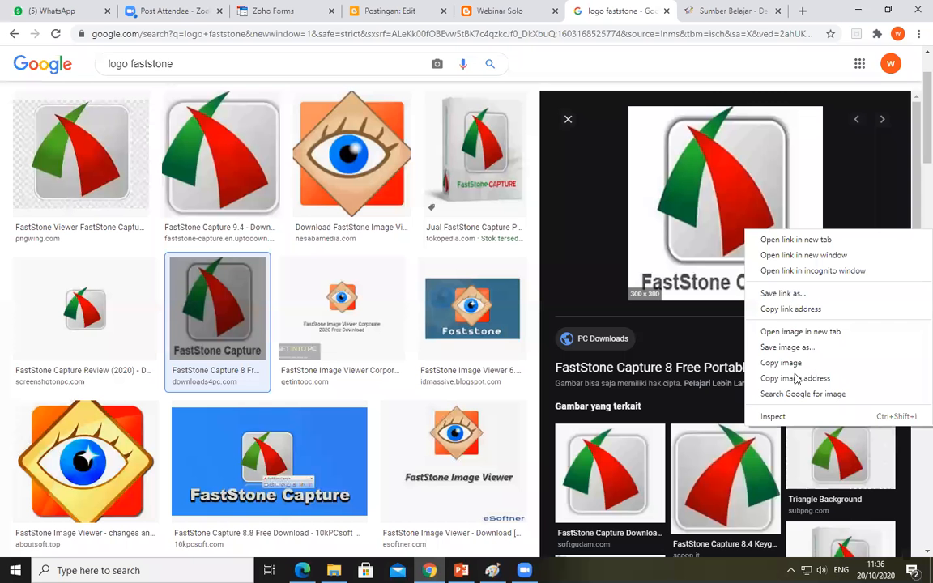
left_click(796, 379)
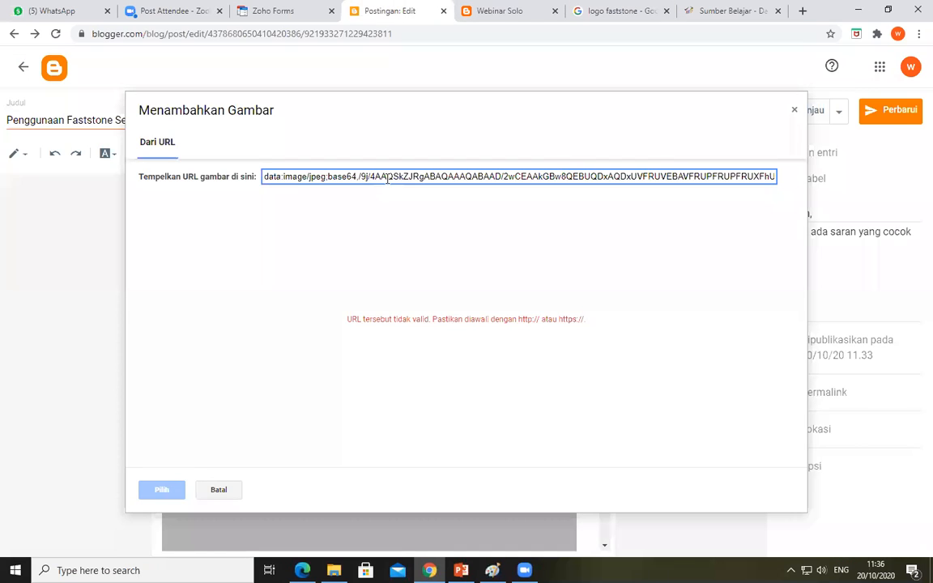
left_click(387, 179)
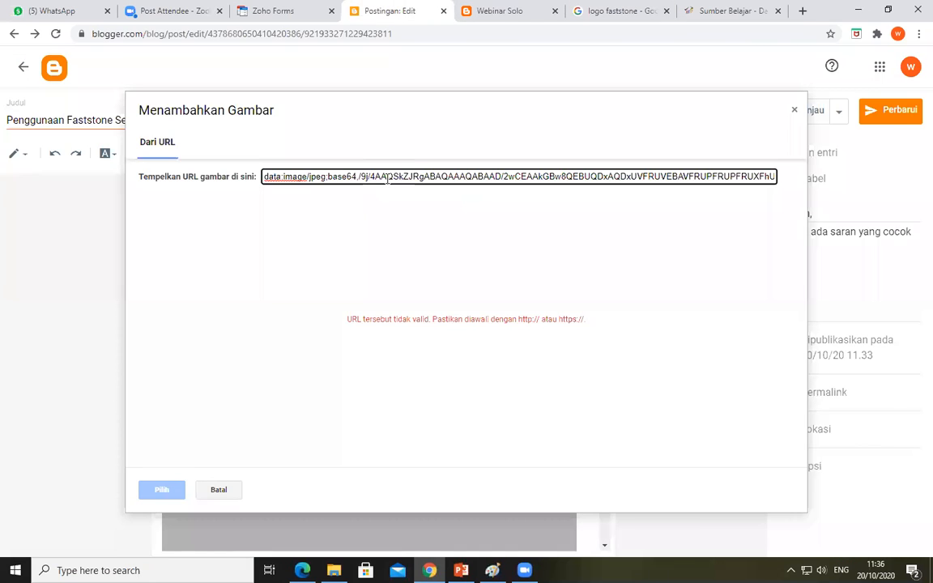
key("ctrl+a")
key("ctrl+v")
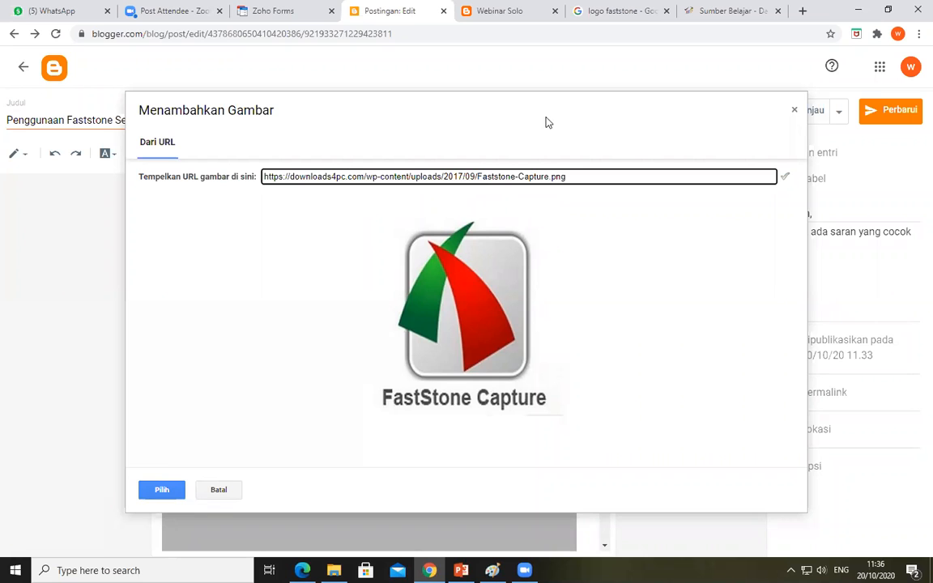
left_click(152, 490)
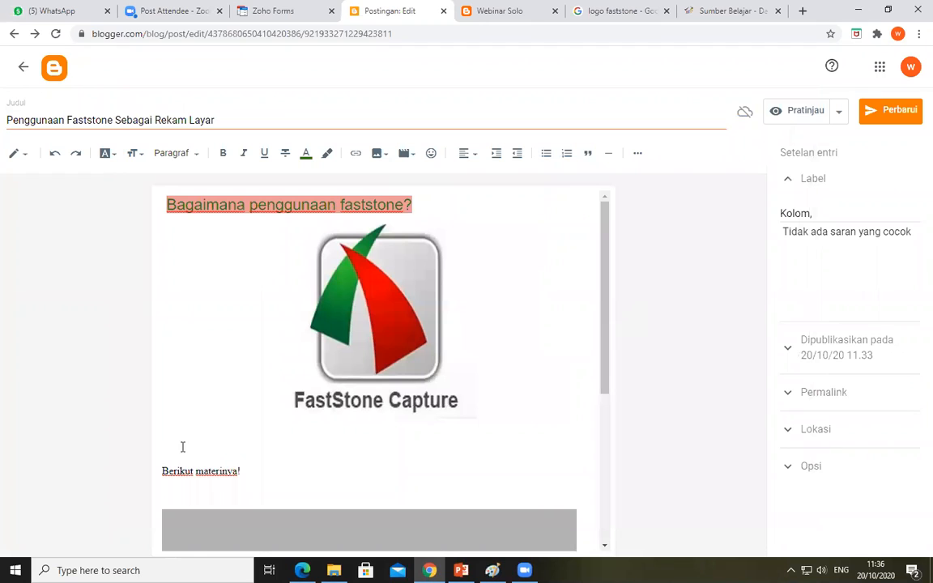
Delete the blank lines above and below "Berikut materinya!" in the post body
left_click(182, 447)
key("BackSpace")
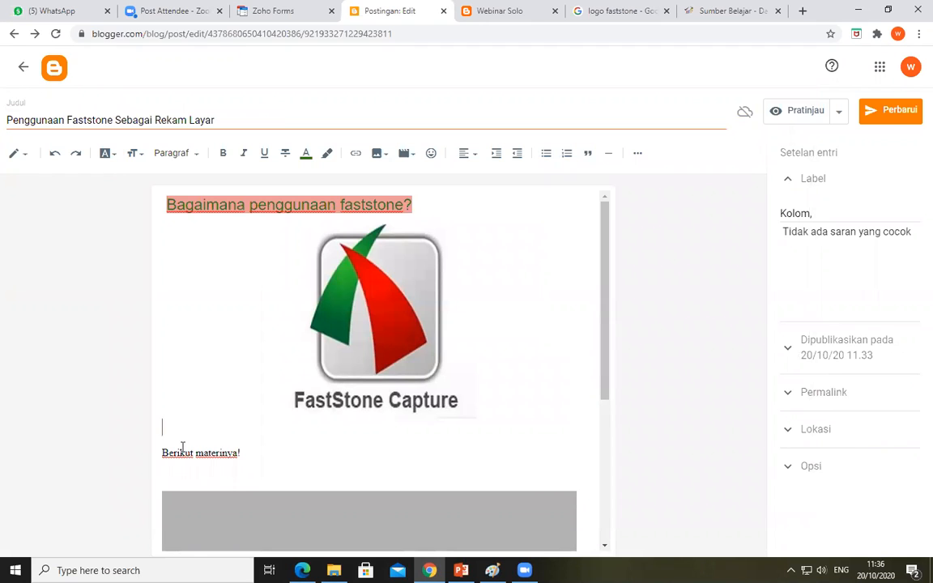
key("BackSpace")
left_click(185, 453)
key("BackSpace")
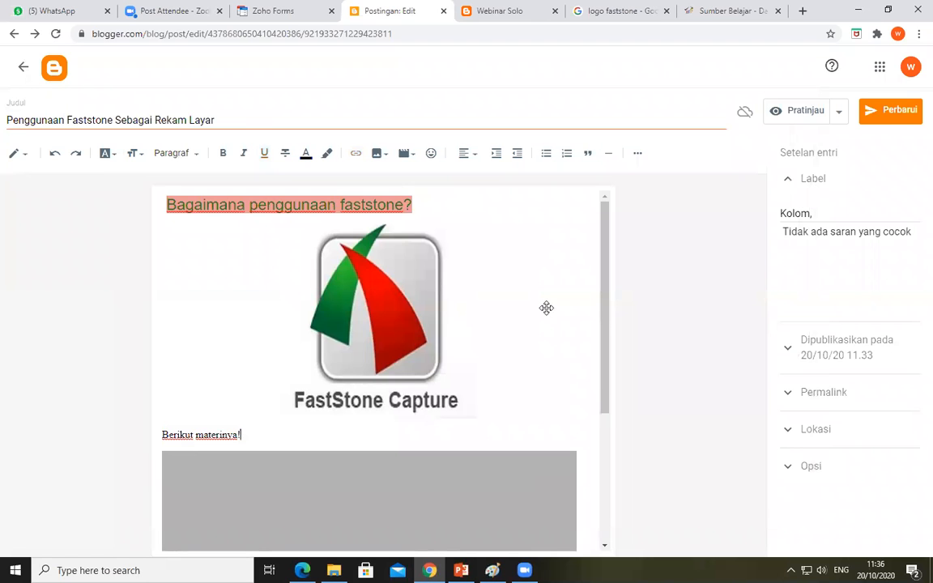
Update the published Faststone post and look over its content from the logo to the embedded PDF
scroll(600, 371, "down", 5)
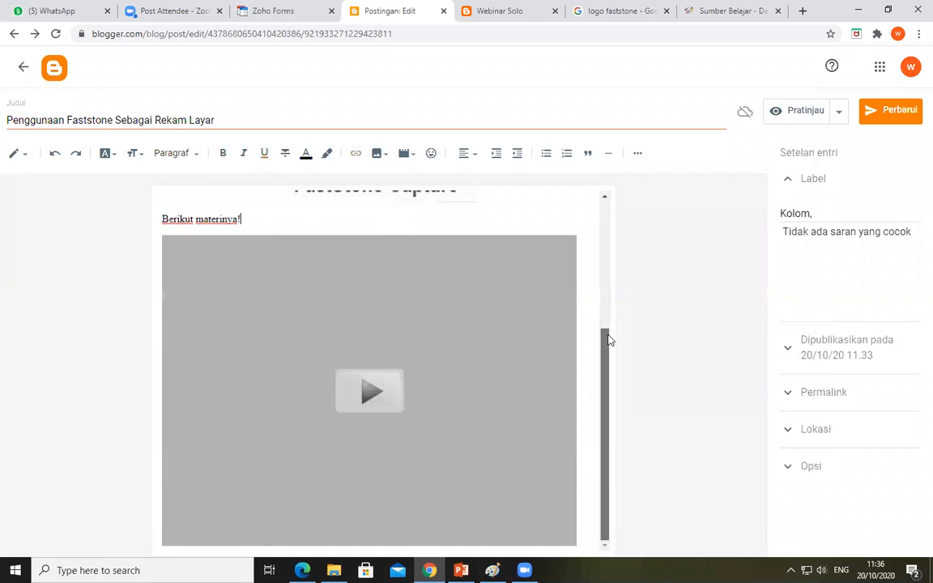
scroll(610, 329, "up", 2)
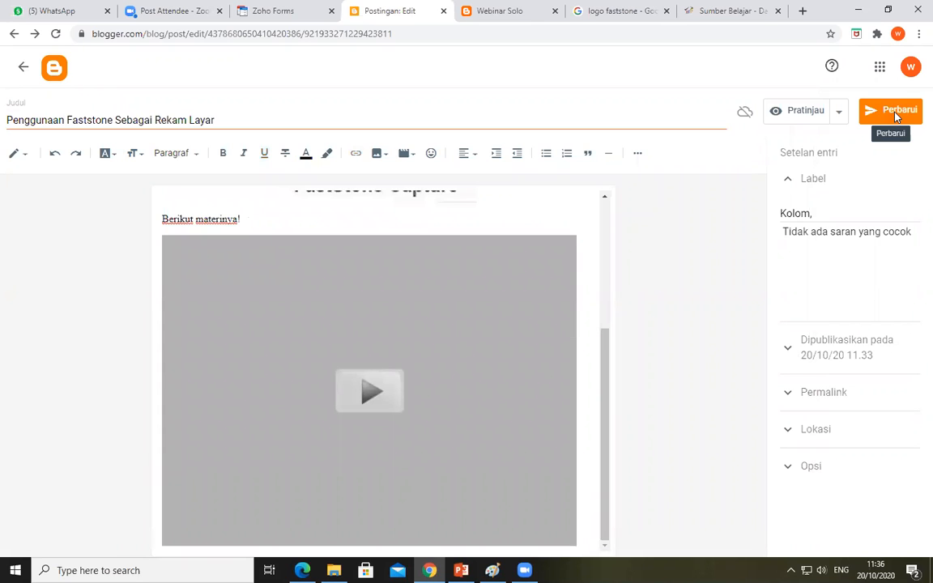
left_click(896, 117)
left_click_drag(605, 358, 621, 208)
left_click_drag(606, 313, 592, 444)
left_click_drag(610, 371, 626, 223)
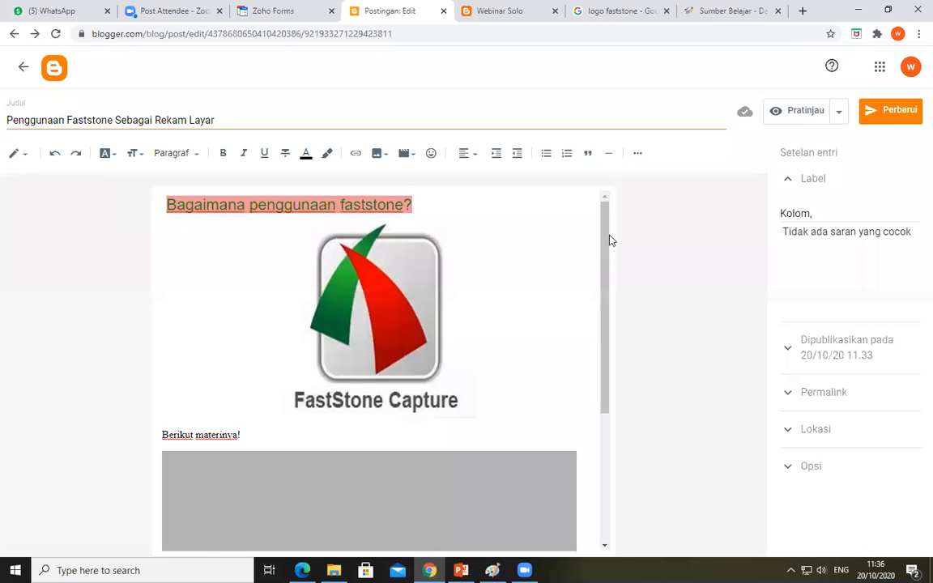
scroll(608, 440, "down", 3)
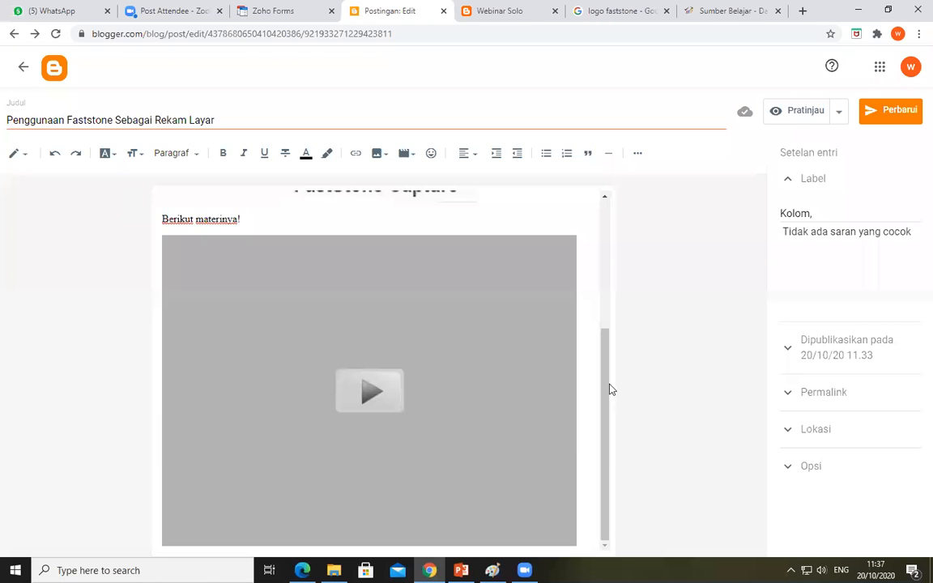
scroll(608, 218, "up", 3)
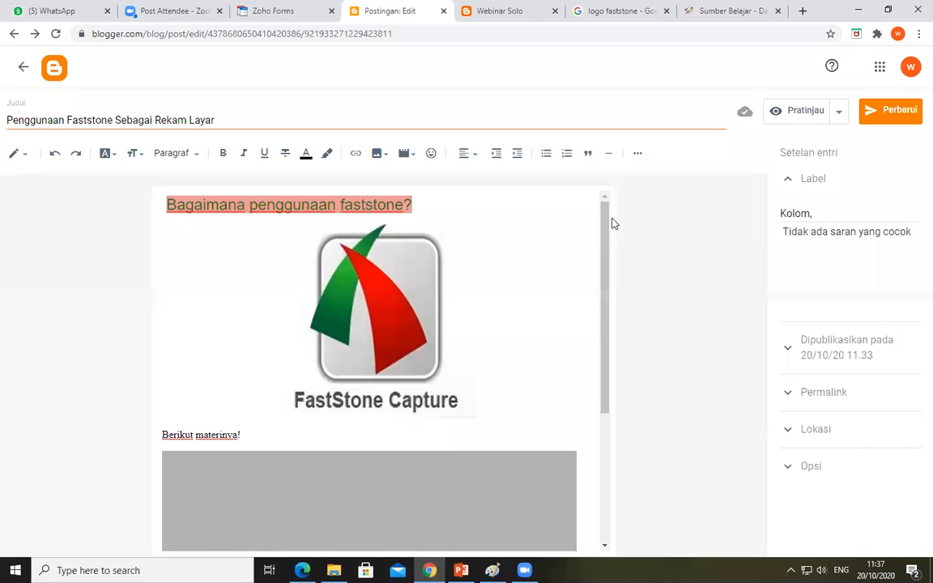
left_click(21, 158)
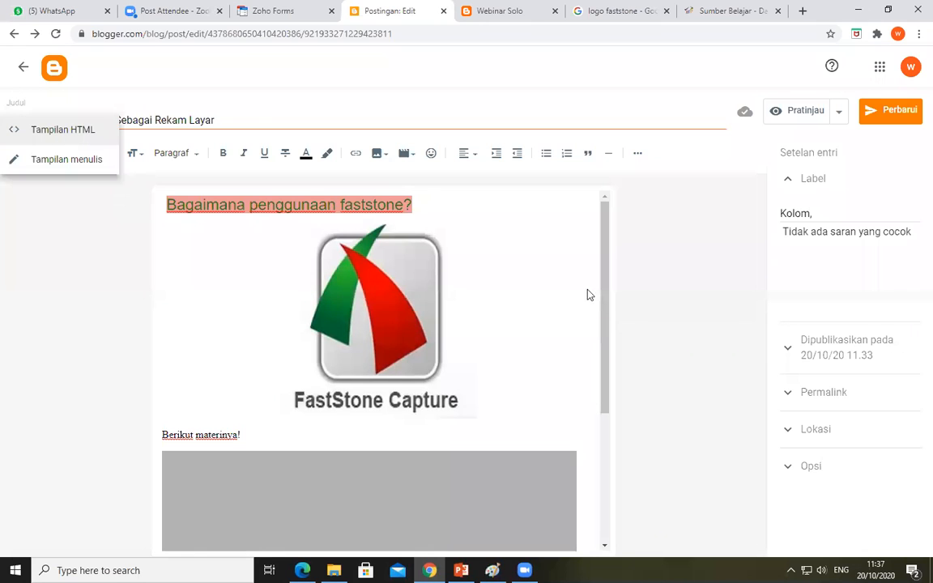
left_click(13, 146)
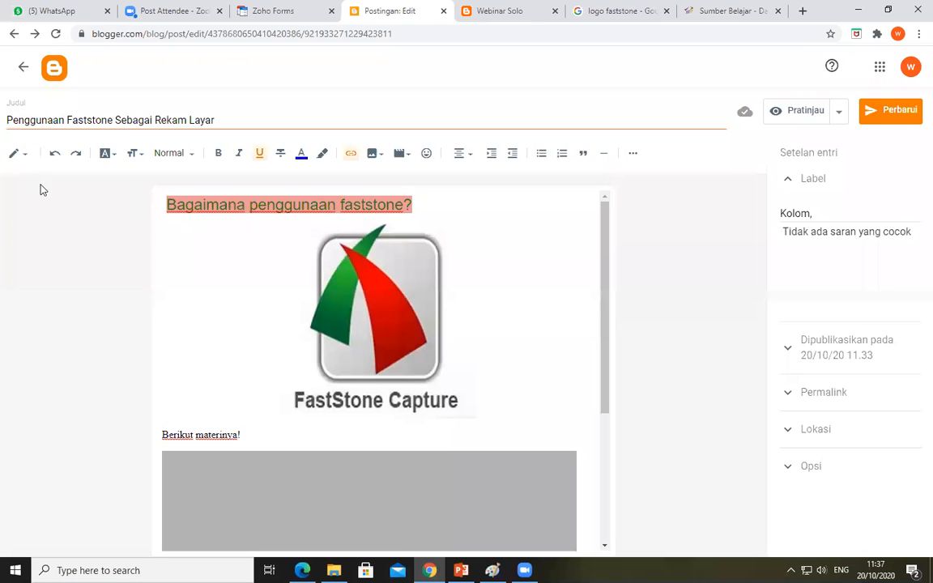
left_click(21, 156)
left_click(600, 287)
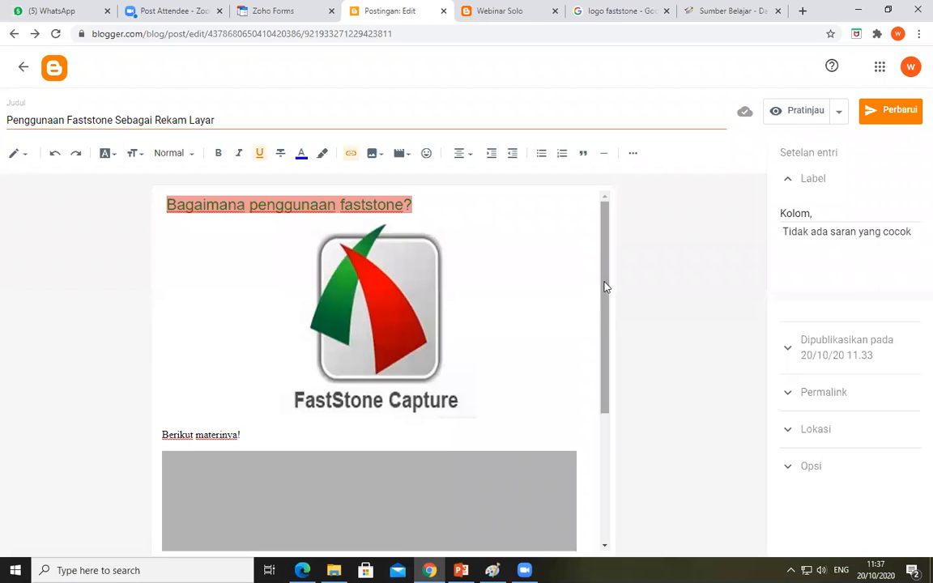
left_click_drag(604, 287, 601, 408)
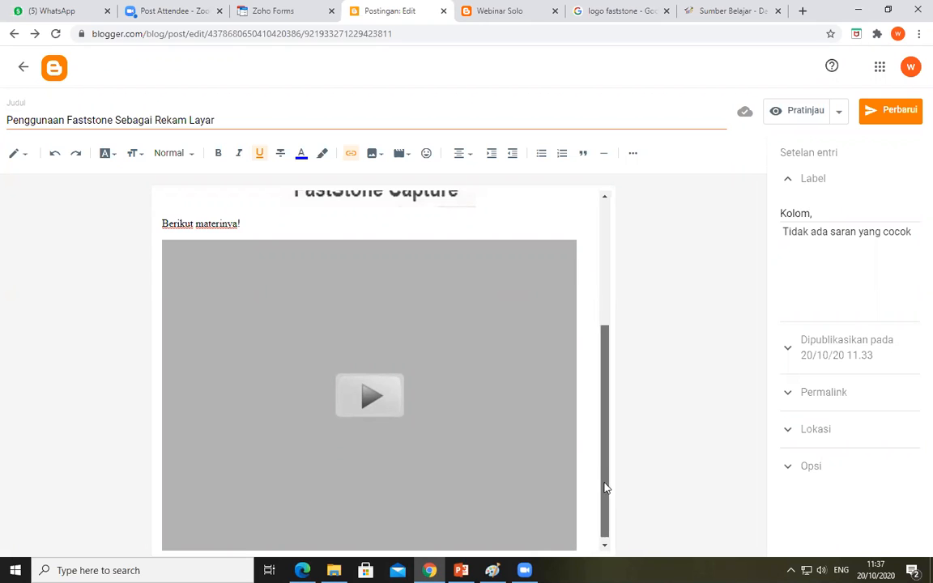
scroll(639, 254, "up", 3)
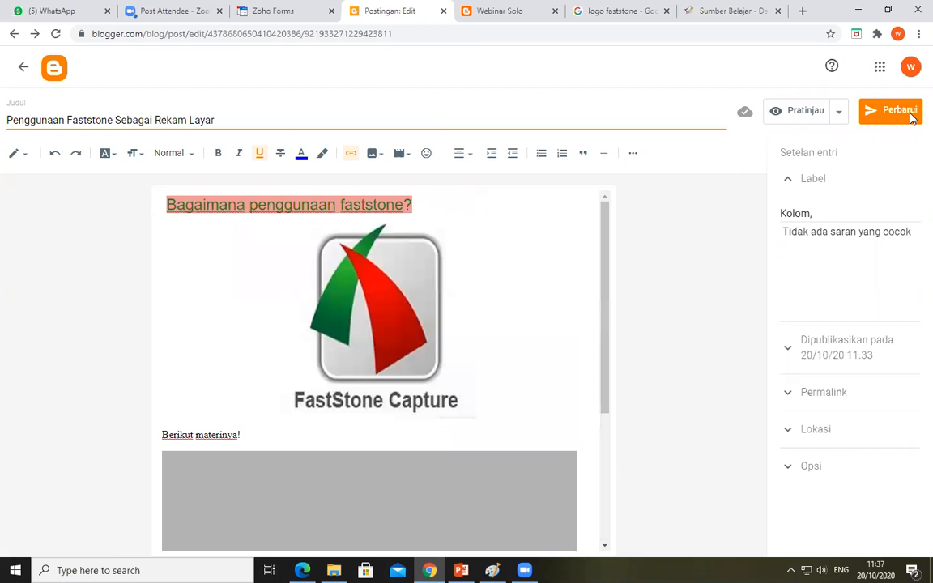
Reload the blog's home page, open the post "Penggunaan Faststone Sebagai Rekam Layar" and examine its heading, logo and material section
key("ctrl+Tab")
key("Return")
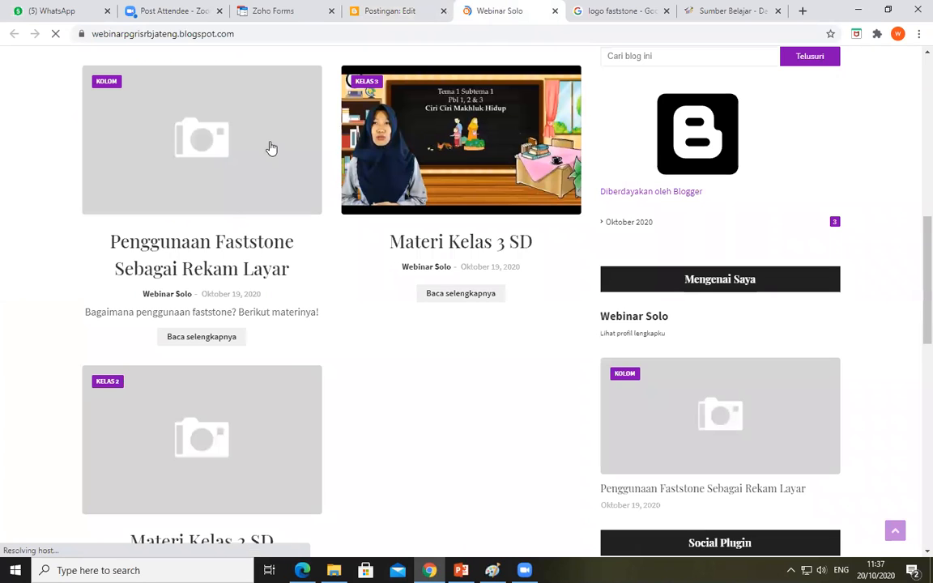
scroll(232, 202, "down", 1)
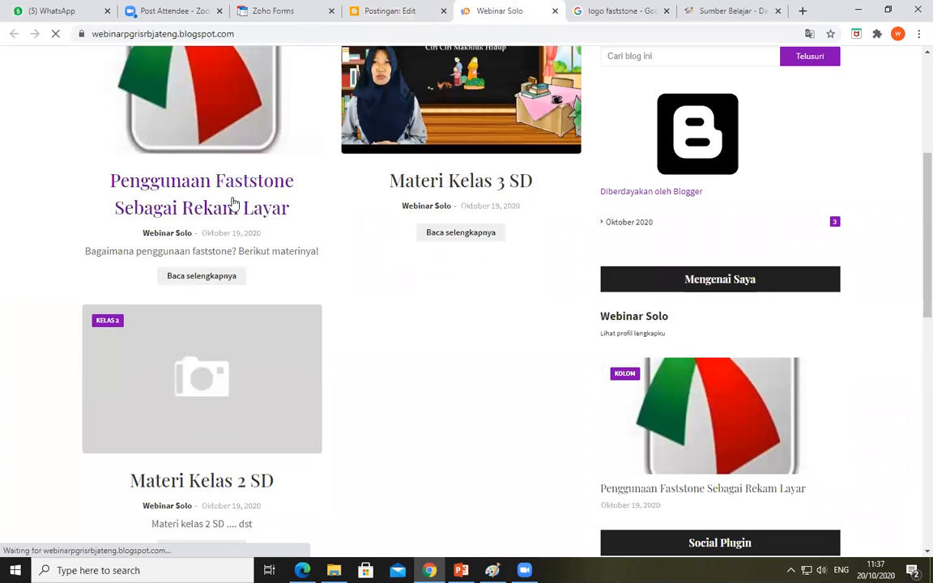
left_click(225, 70)
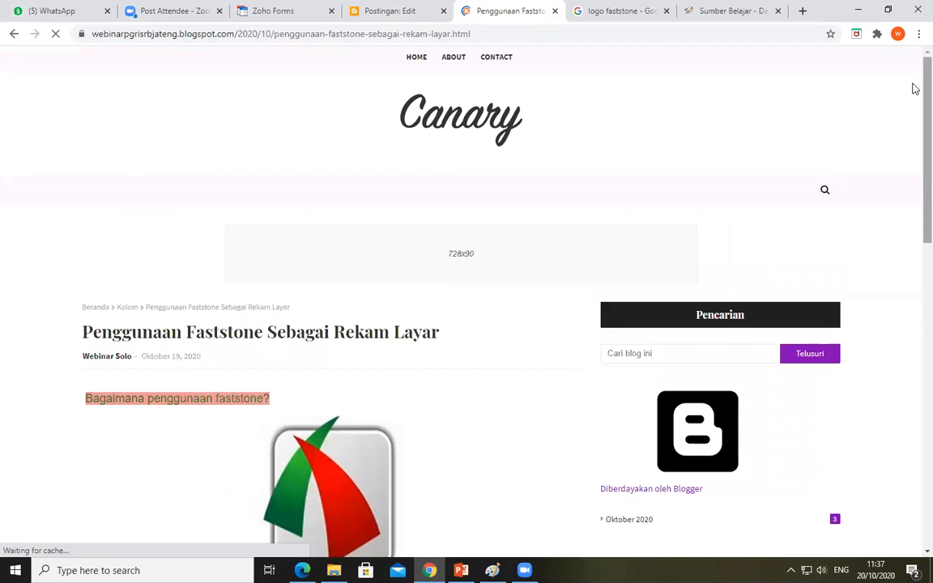
scroll(913, 128, "down", 1)
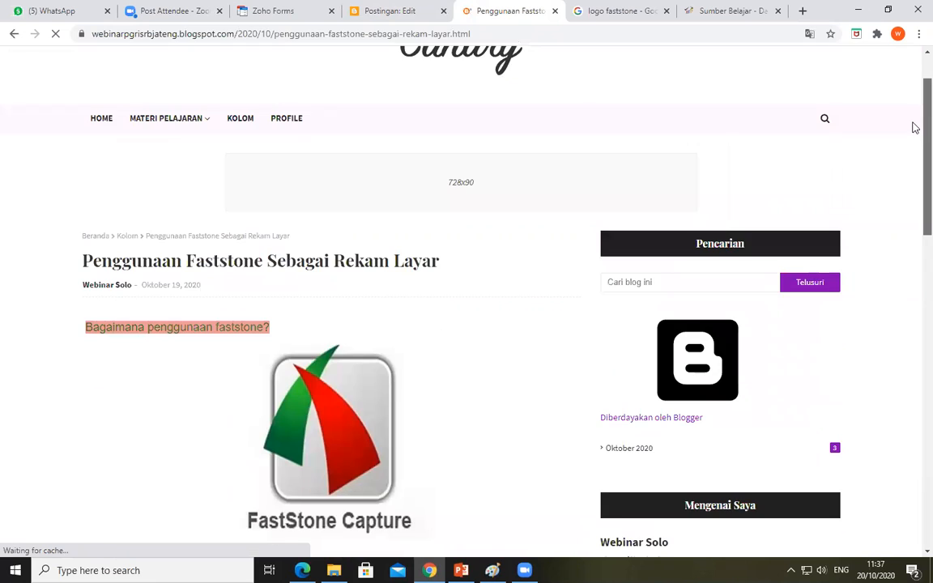
scroll(912, 202, "down", 1)
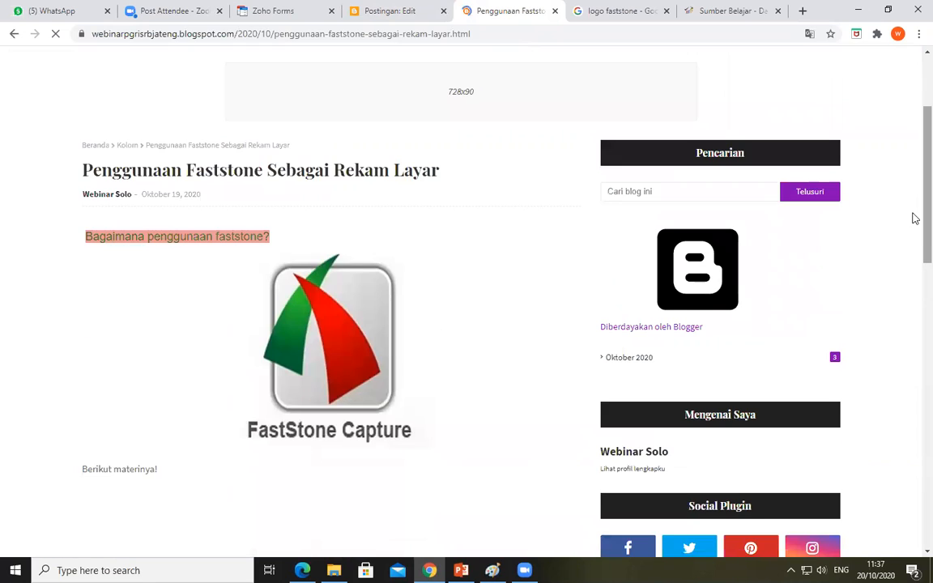
scroll(915, 227, "down", 3)
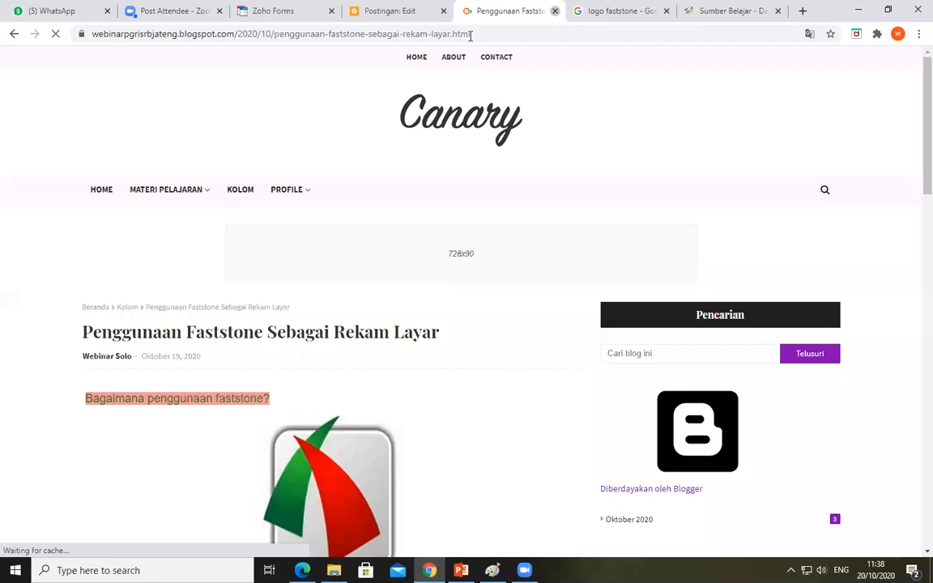
Close the published blog page and return to the Faststone post in the Blogger editor
key("ctrl+w")
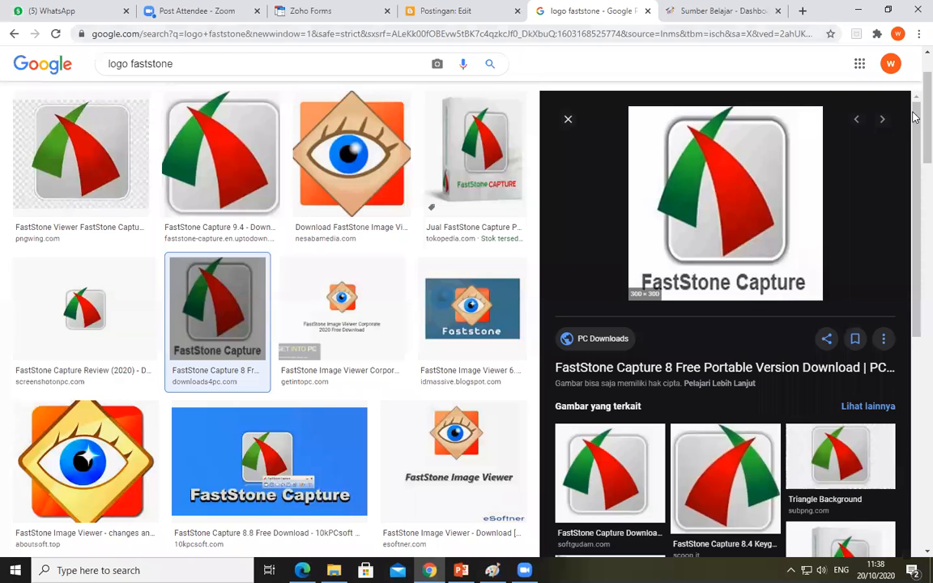
scroll(749, 96, "up", 2)
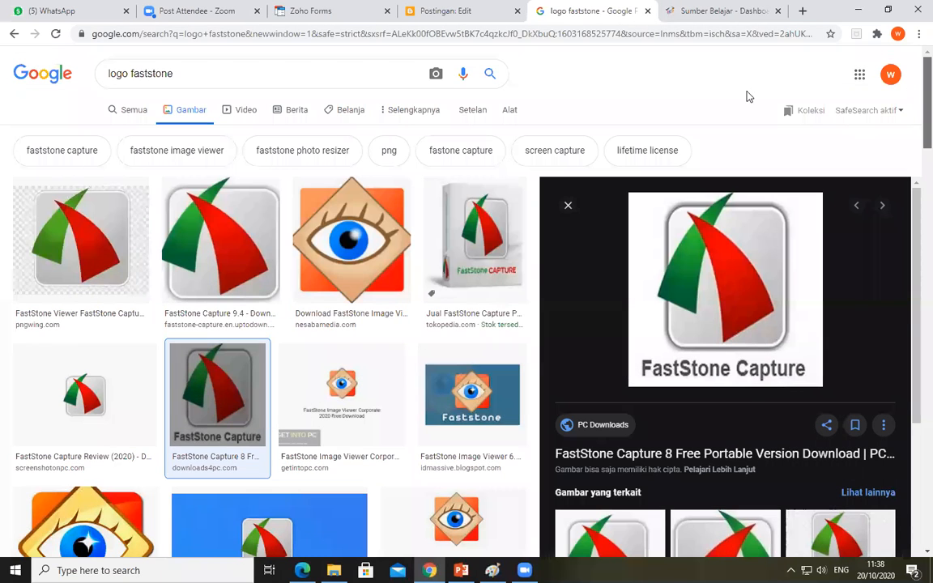
left_click(460, 12)
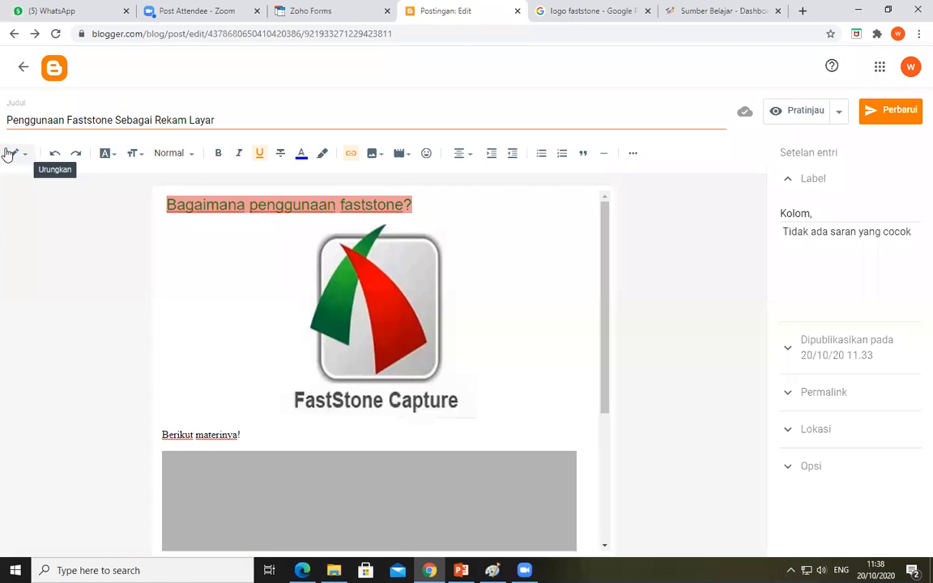
left_click(397, 12)
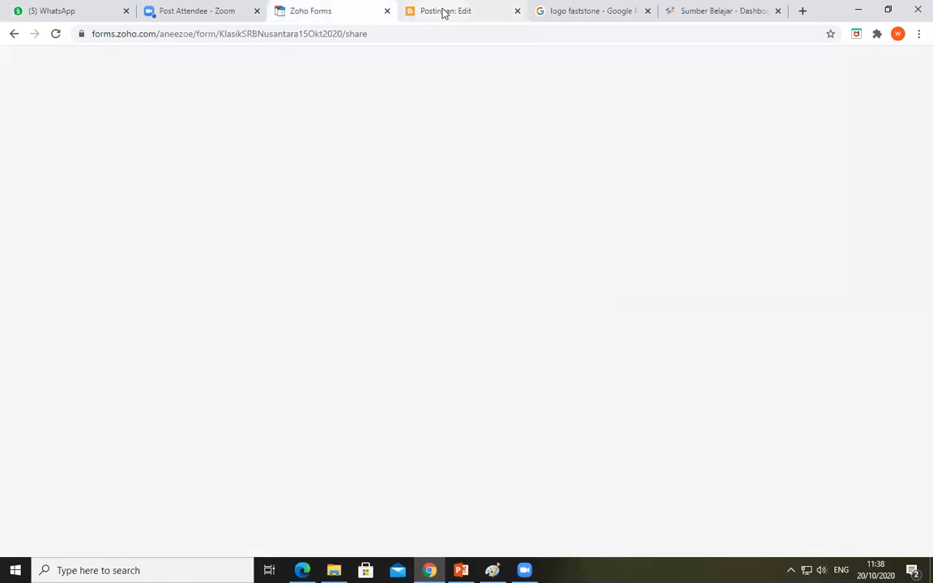
left_click(442, 20)
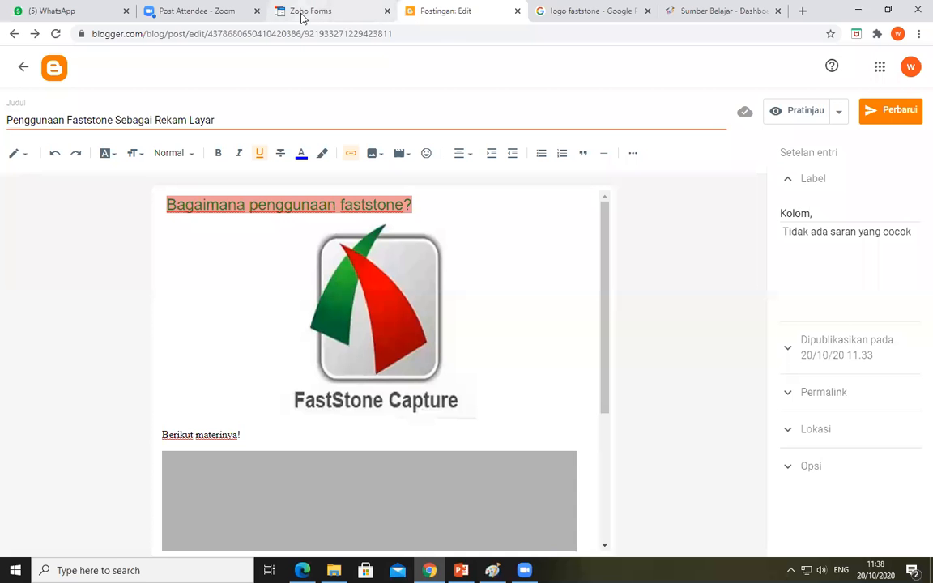
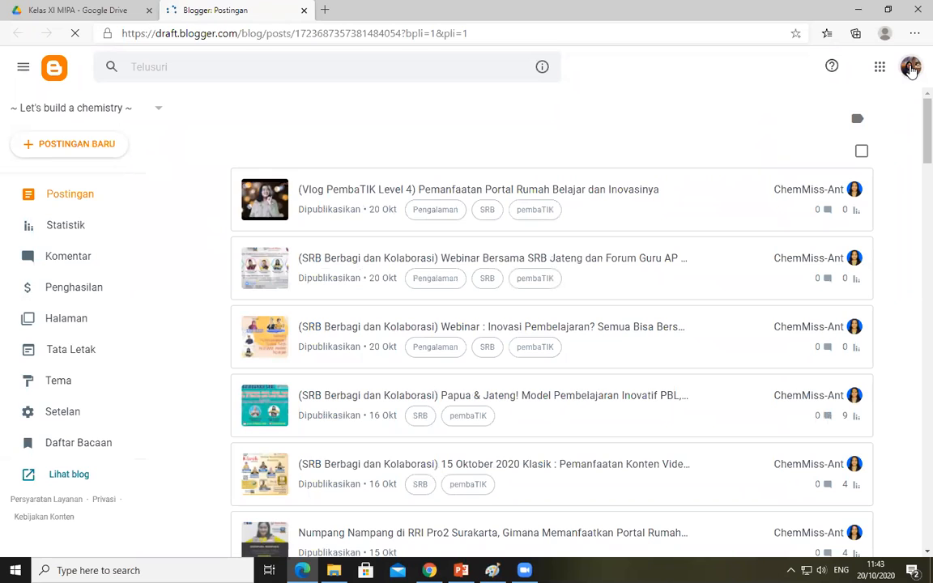
Sign out of the Google account in Blogger and choose the same account for signing back in
left_click(912, 70)
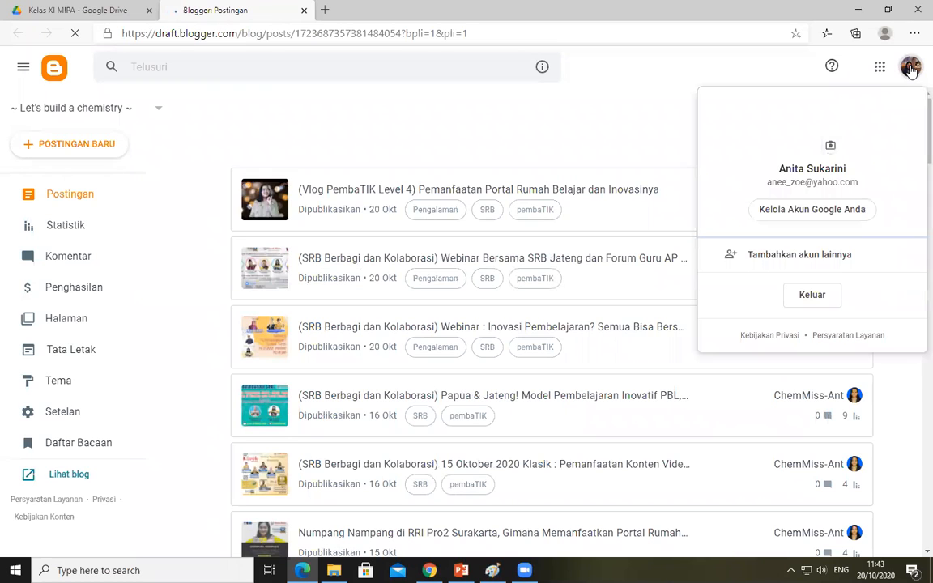
left_click(814, 295)
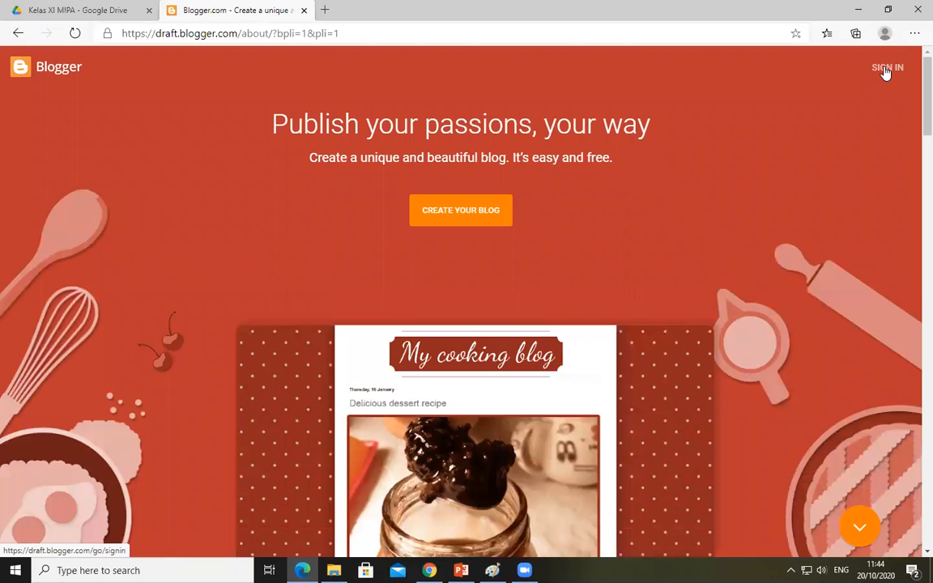
left_click(886, 68)
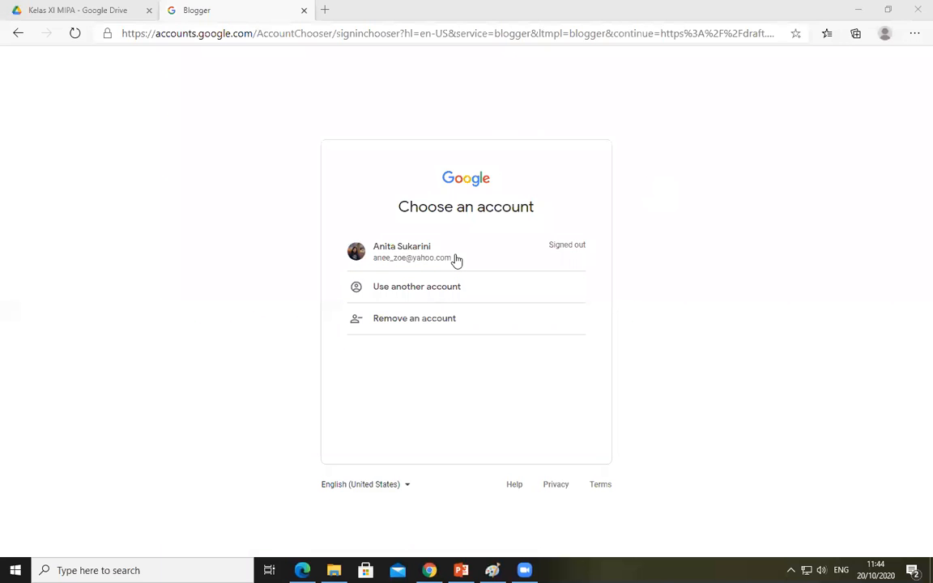
left_click(456, 258)
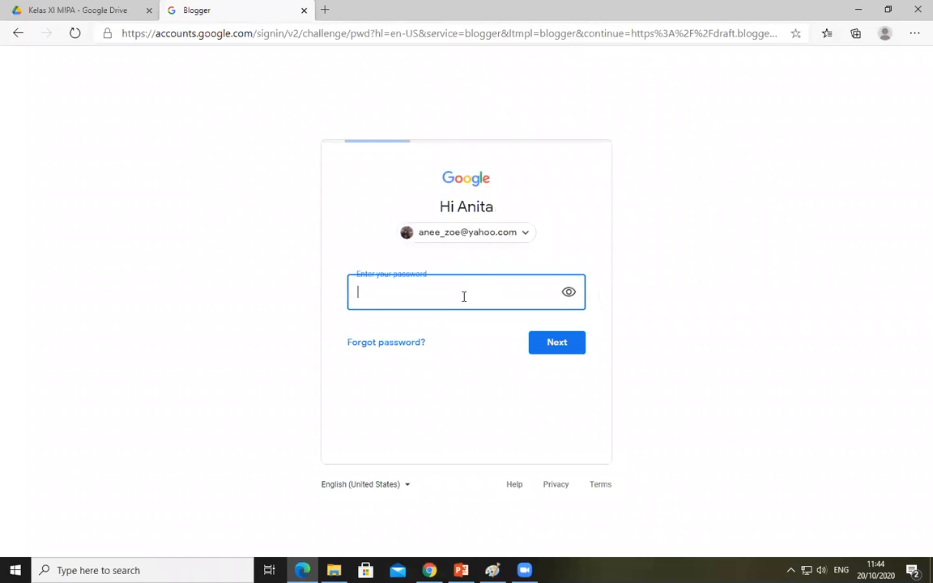
Enter the account password, sign in to Blogger and dismiss the browser's offer to save the password
type("******")
key("BackSpace")
key("BackSpace")
key("BackSpace")
key("BackSpace")
key("BackSpace")
type("***********")
left_click(554, 348)
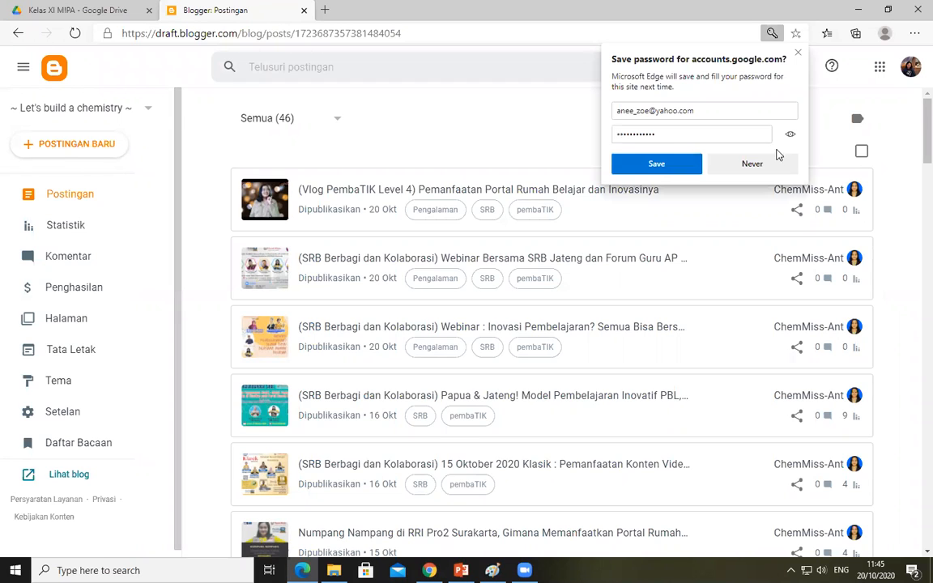
left_click(202, 119)
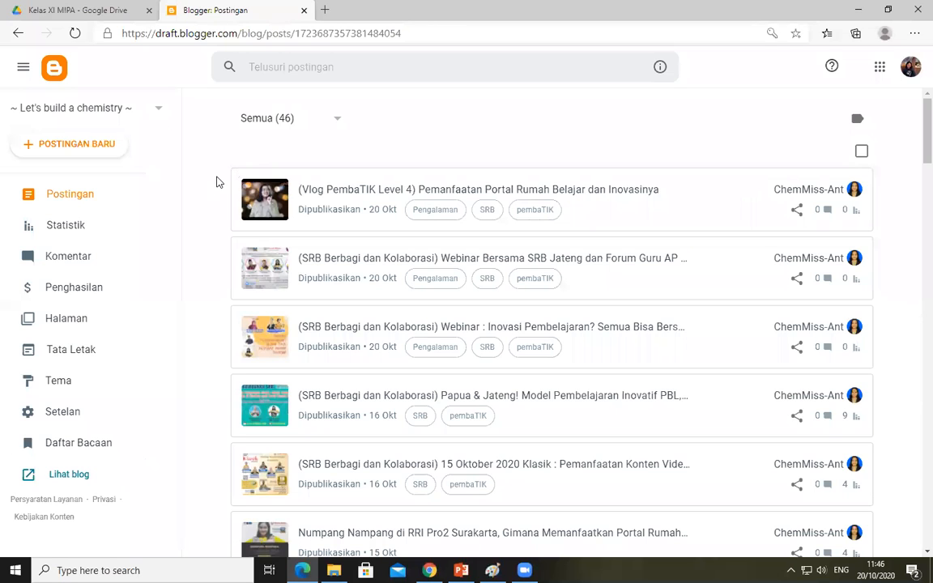
List the account's blogs and look at the title dialog for a new blog without creating one
left_click(144, 111)
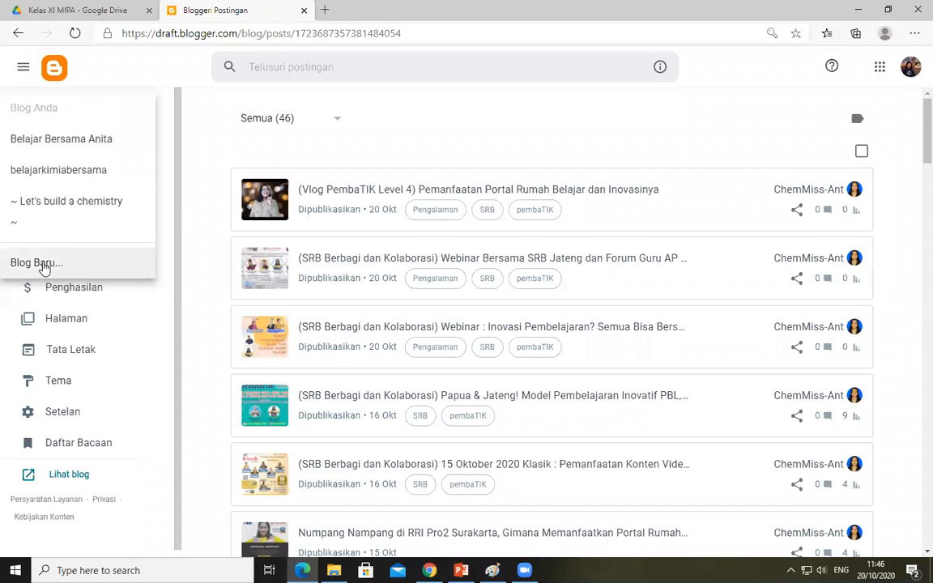
left_click(42, 265)
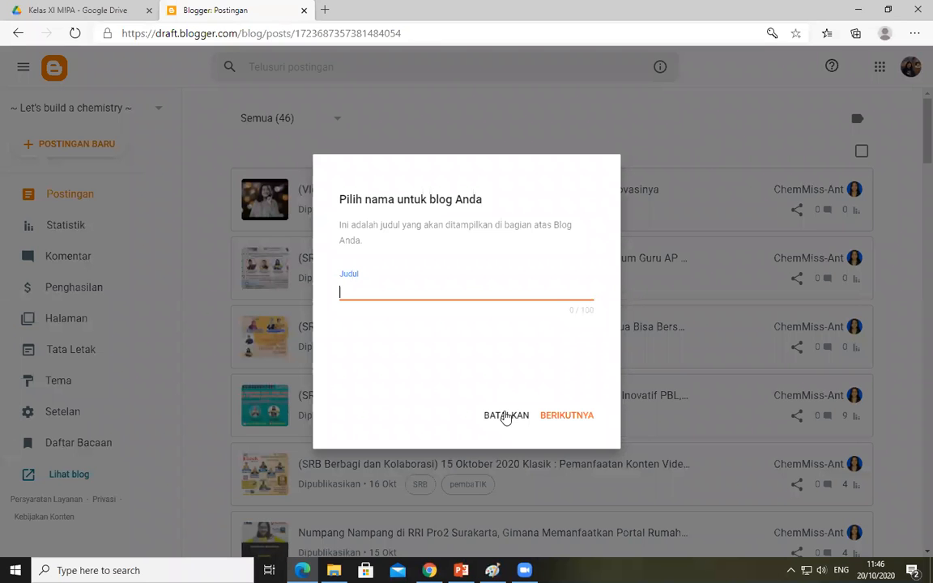
left_click(505, 417)
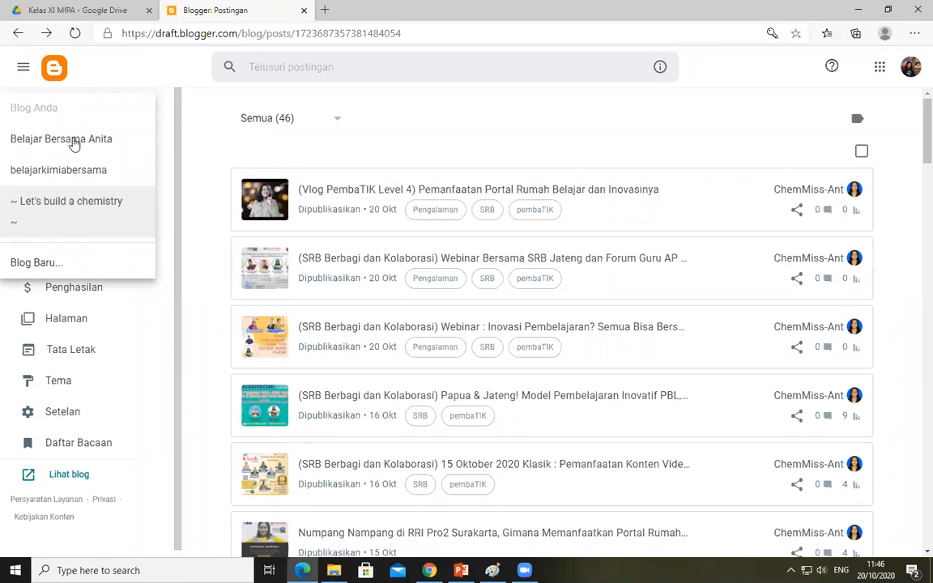
left_click(64, 263)
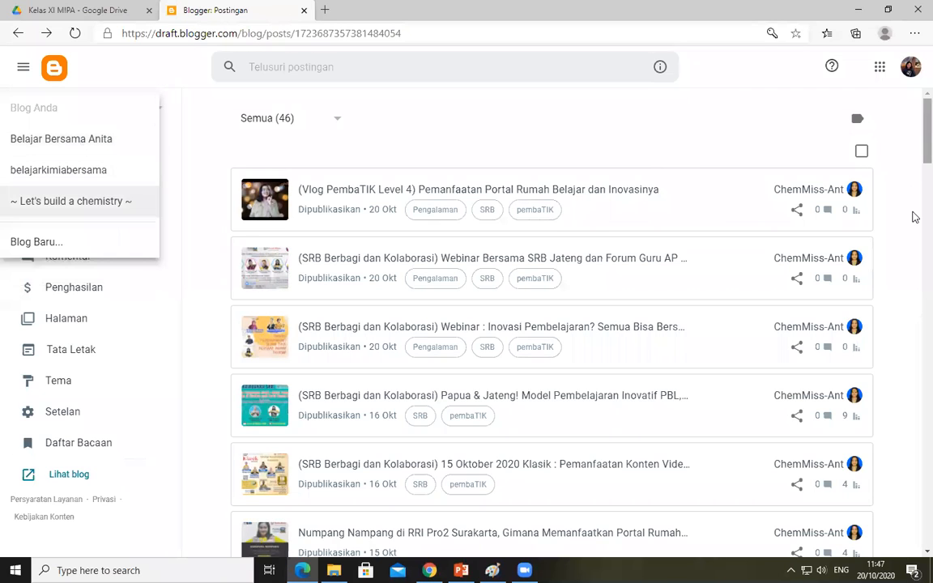
scroll(915, 217, "down", 3)
scroll(912, 131, "down", 2)
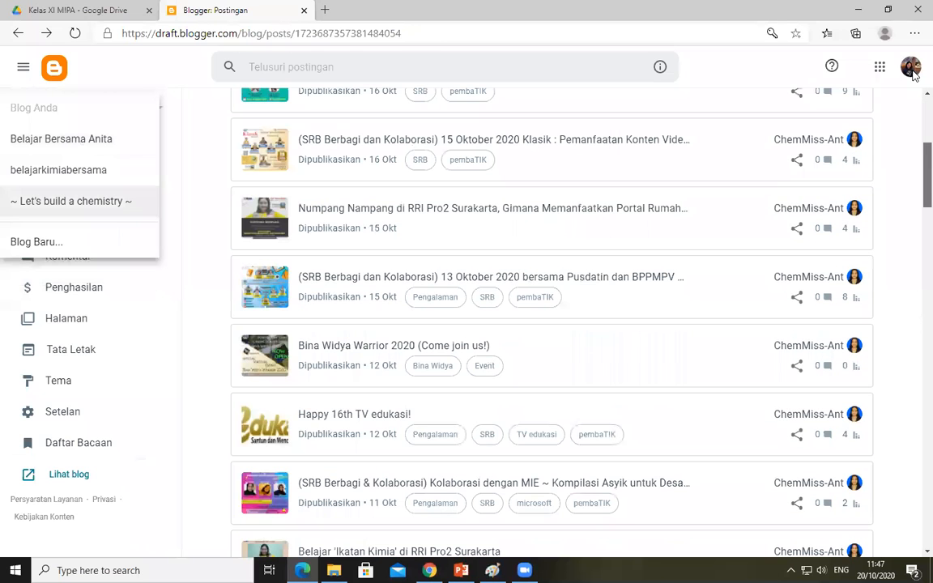
scroll(916, 127, "up", 5)
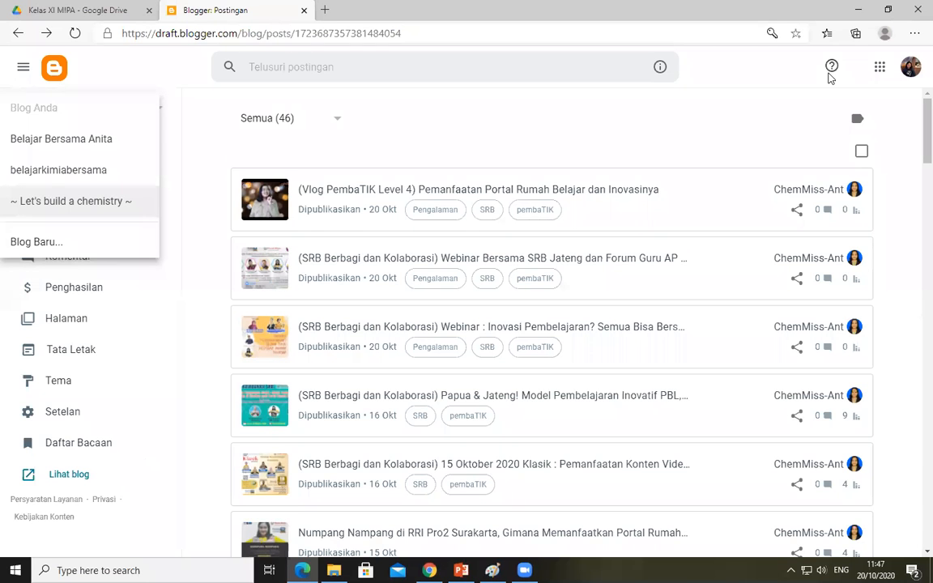
scroll(915, 134, "down", 3)
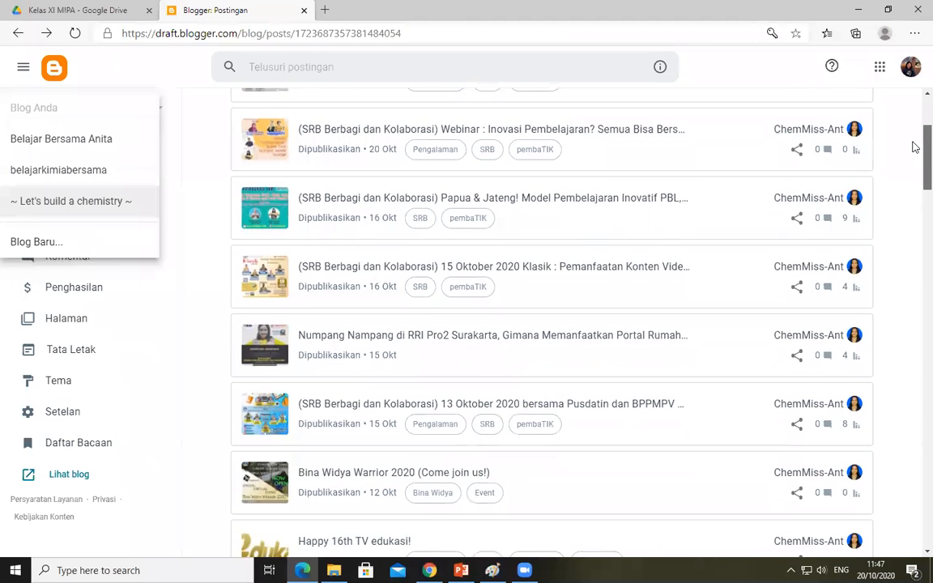
scroll(915, 98, "up", 3)
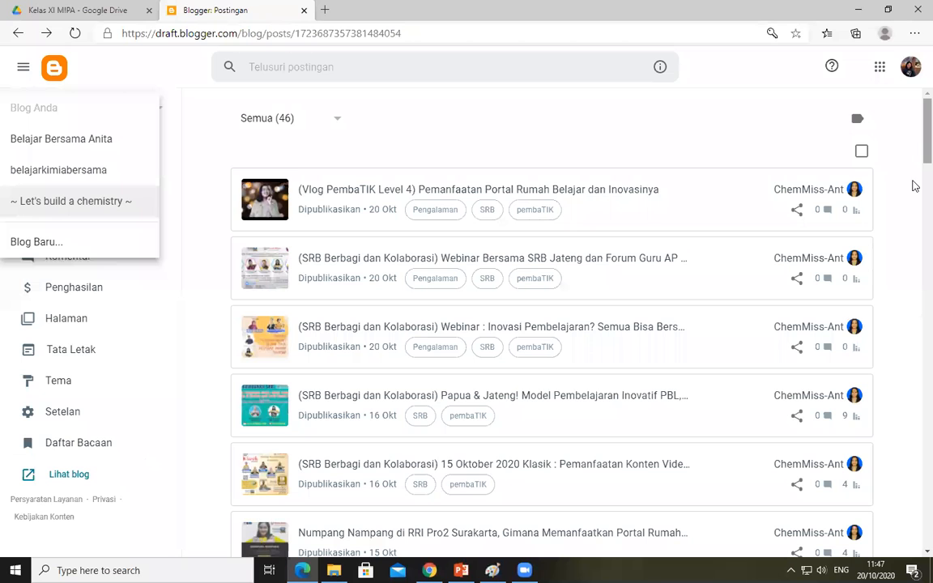
scroll(914, 191, "down", 4)
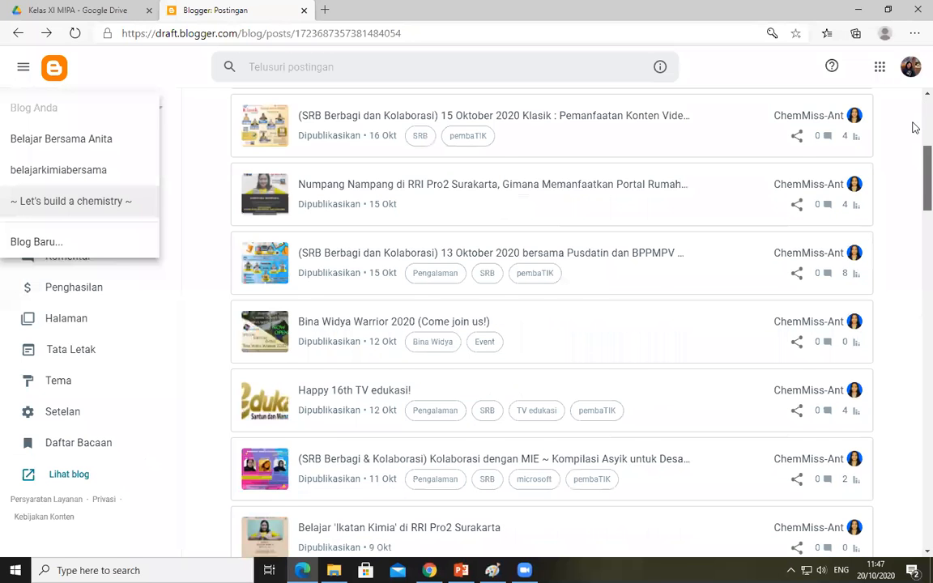
scroll(915, 162, "up", 2)
scroll(914, 202, "up", 2)
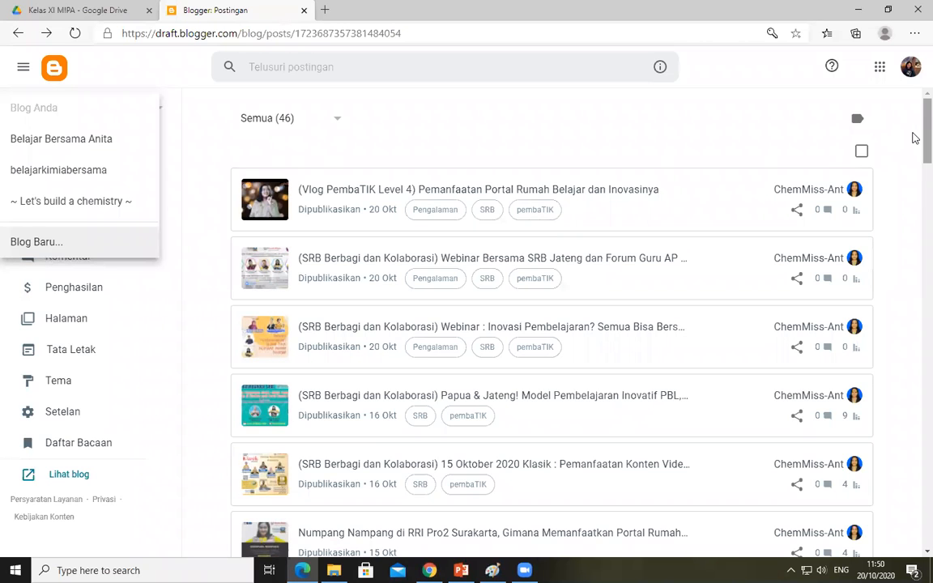
Switch to Chrome, close the "logo faststone" image search and open the "Ibadah Qurban" web content on Sumber Belajar
left_click(97, 15)
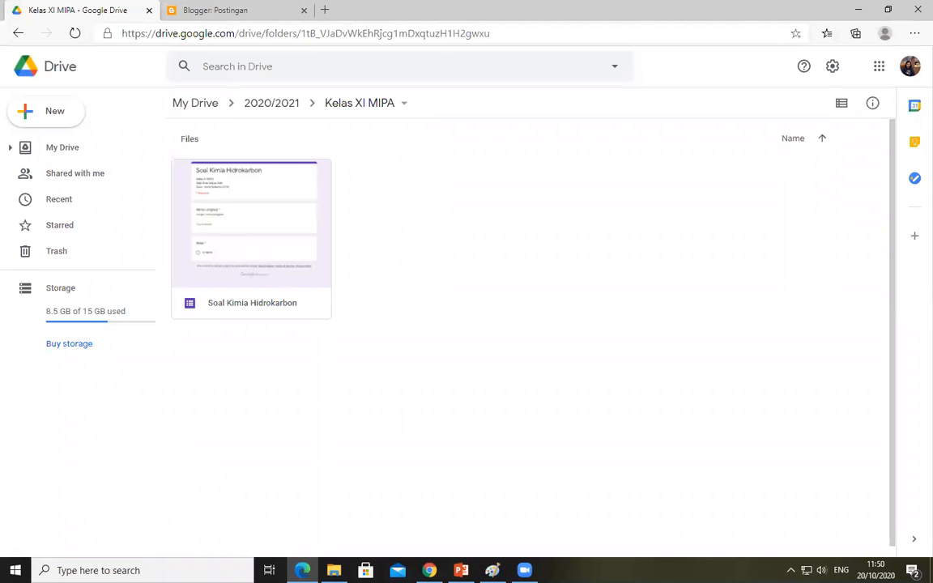
mouse_move(429, 570)
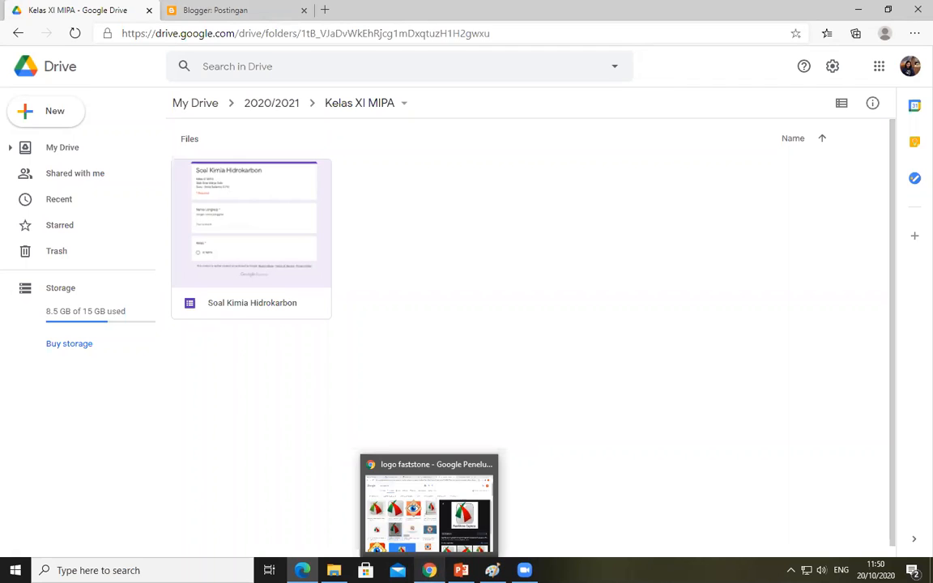
left_click(426, 524)
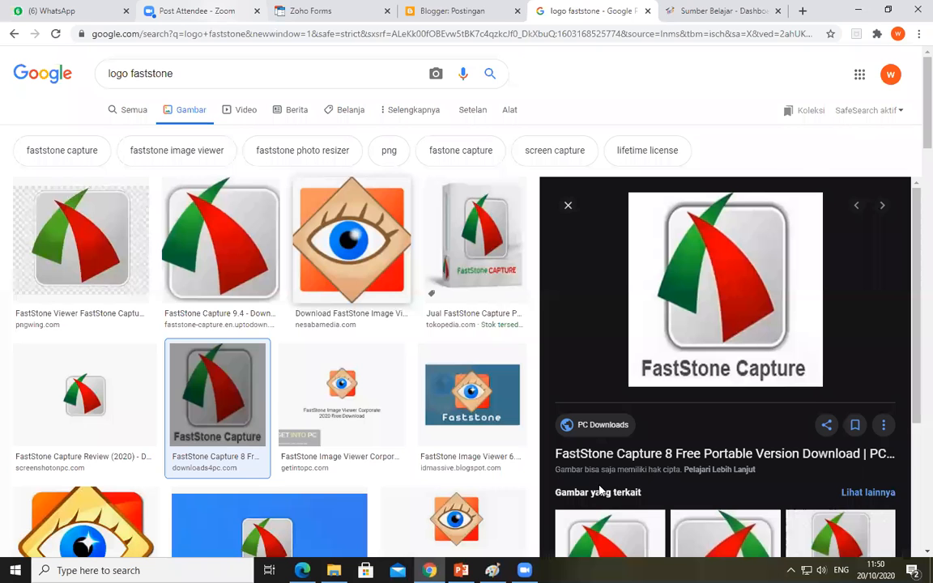
key("ctrl+w")
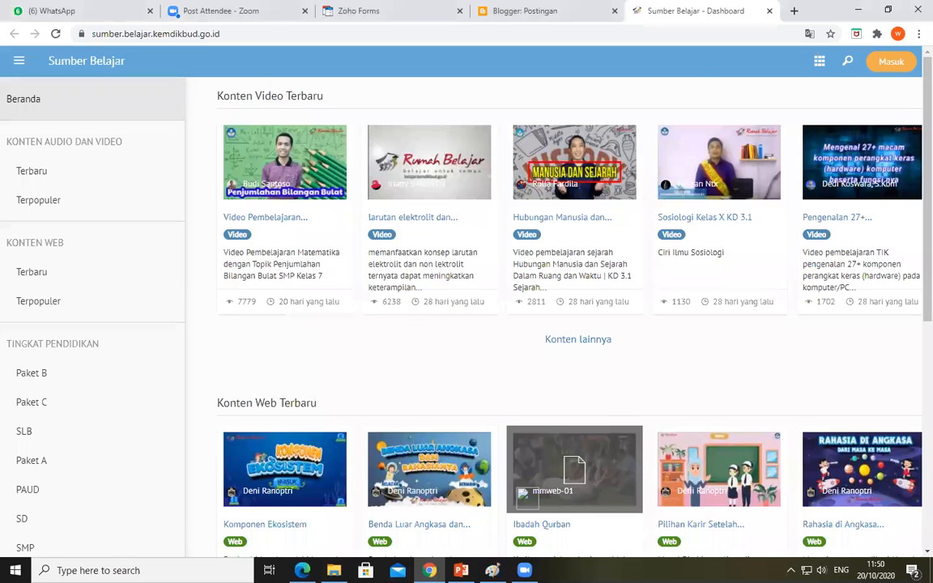
left_click(574, 470)
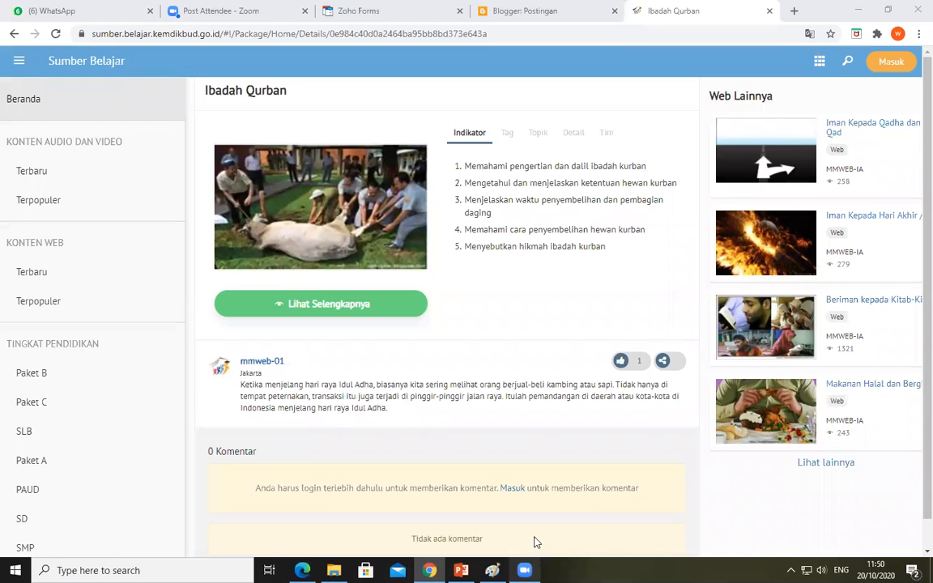
mouse_move(528, 567)
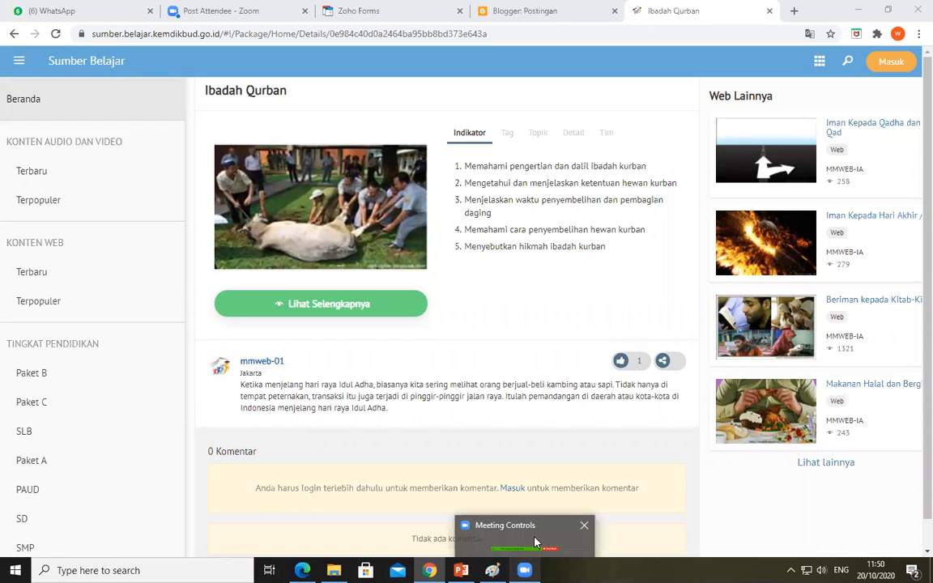
left_click(535, 543)
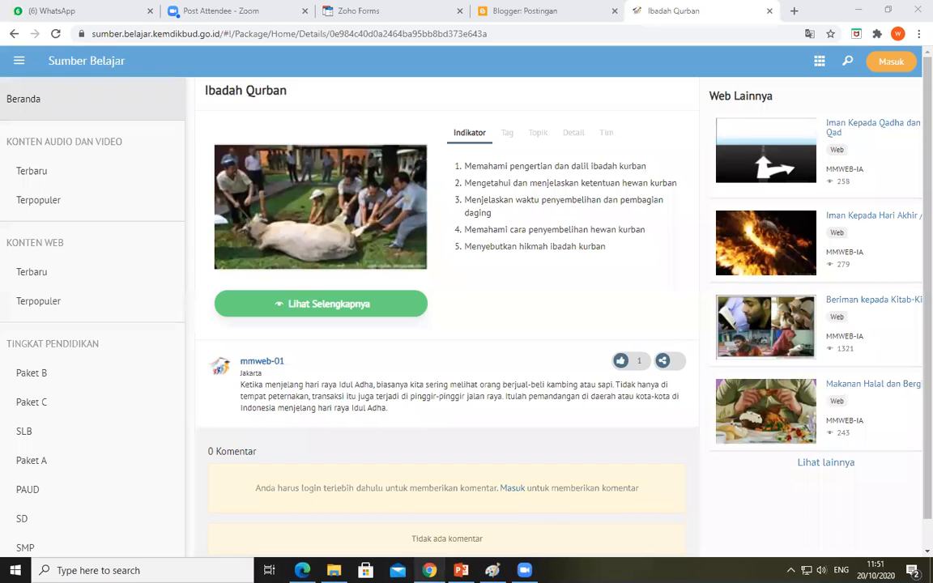
left_click(571, 463)
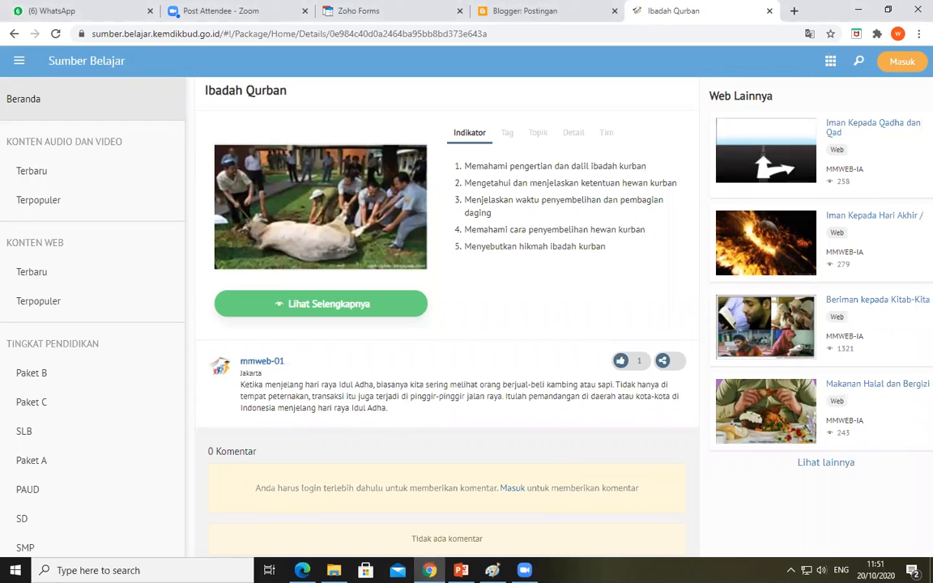
mouse_move(525, 569)
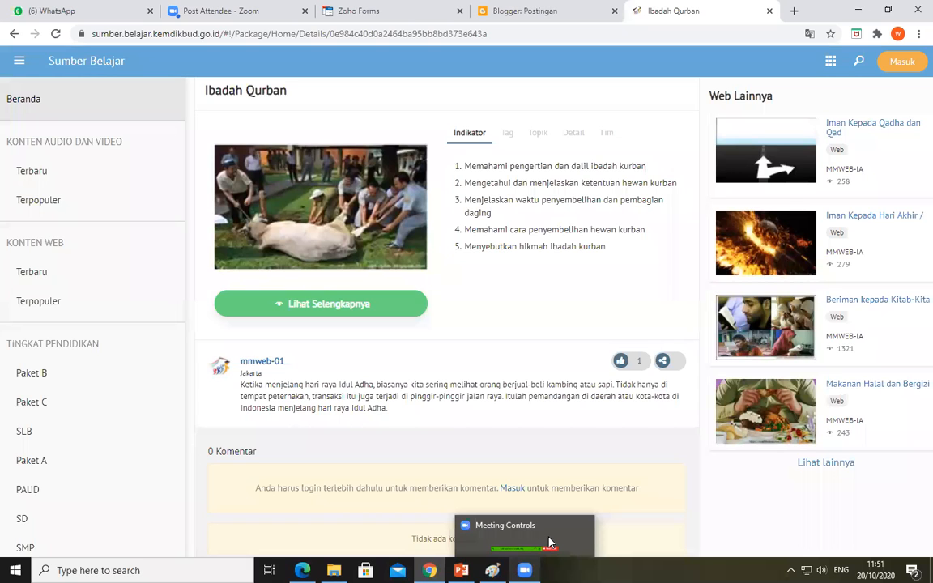
left_click(549, 542)
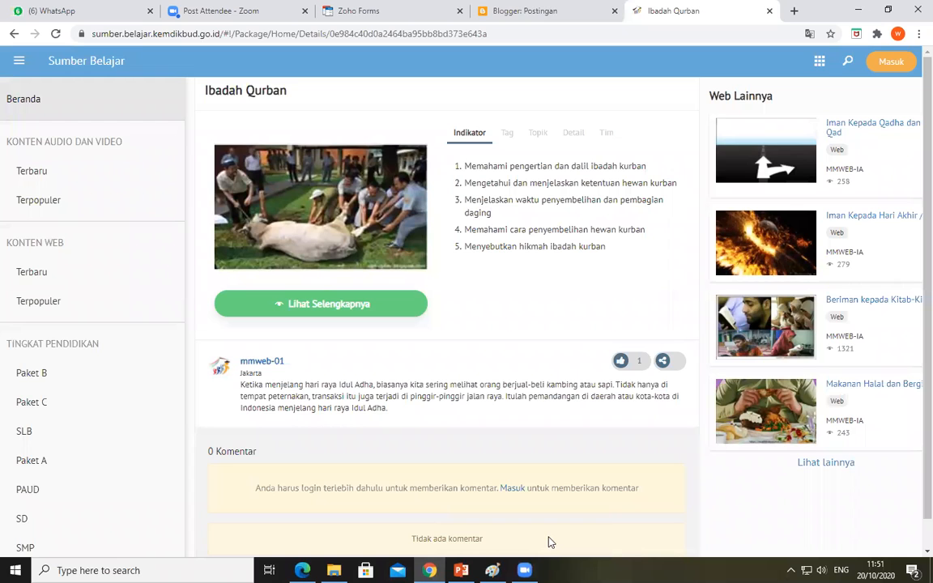
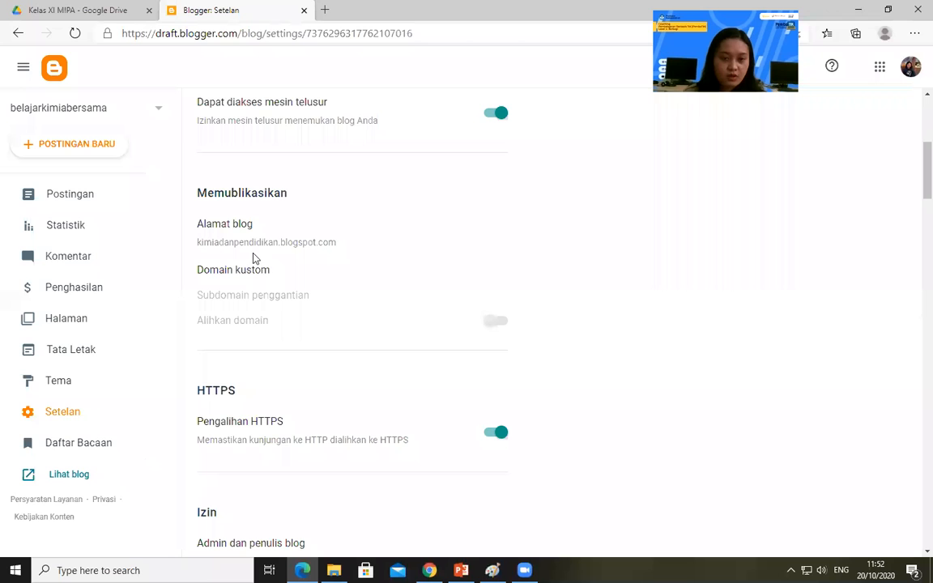
Change the blog's title to "Ayo Belajar Bersama" in the basic settings and save it
scroll(249, 230, "up", 4)
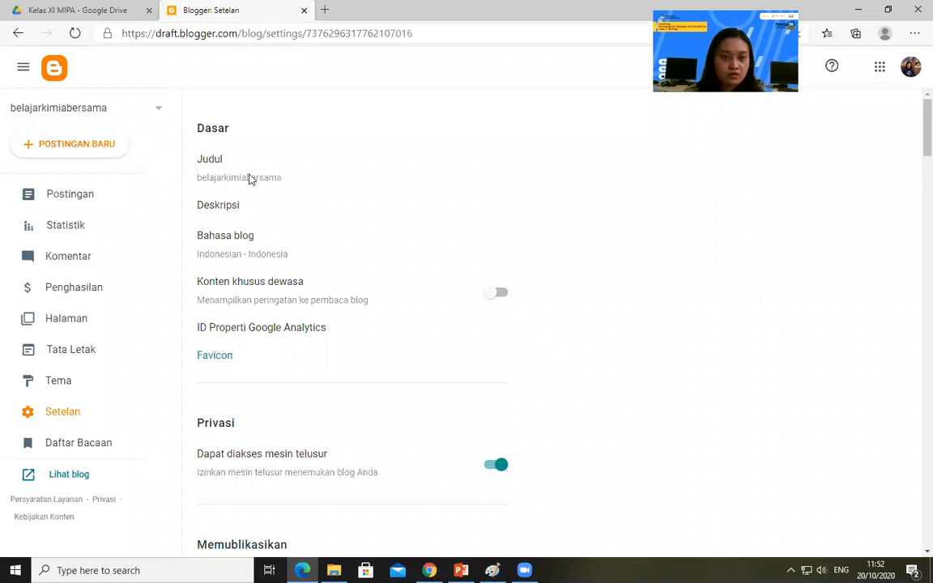
left_click(249, 180)
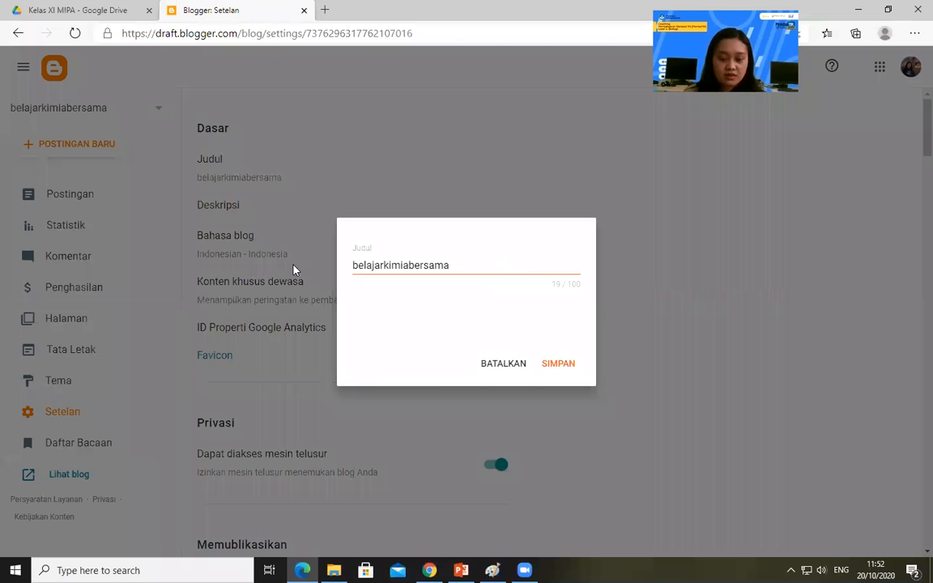
type("Ayo")
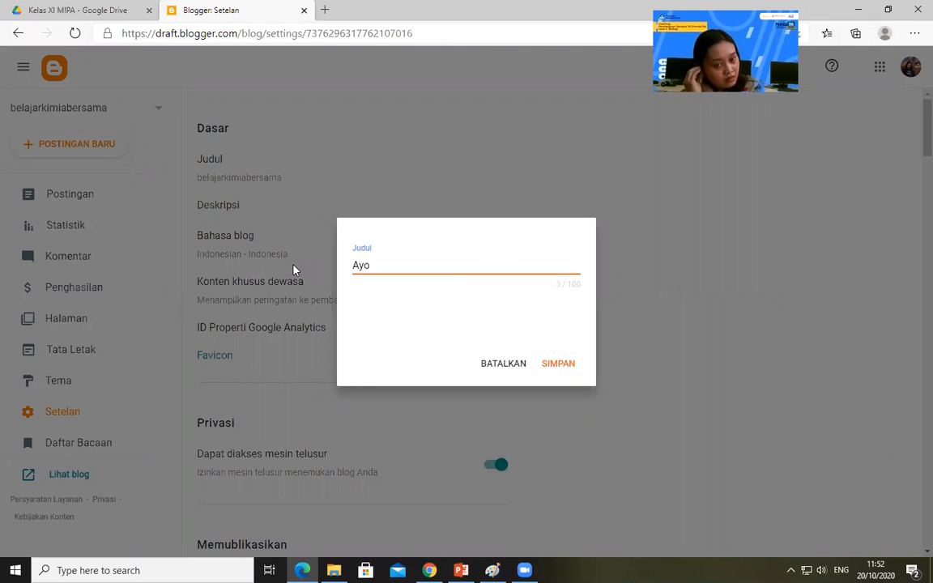
type(" Belajar Bersama")
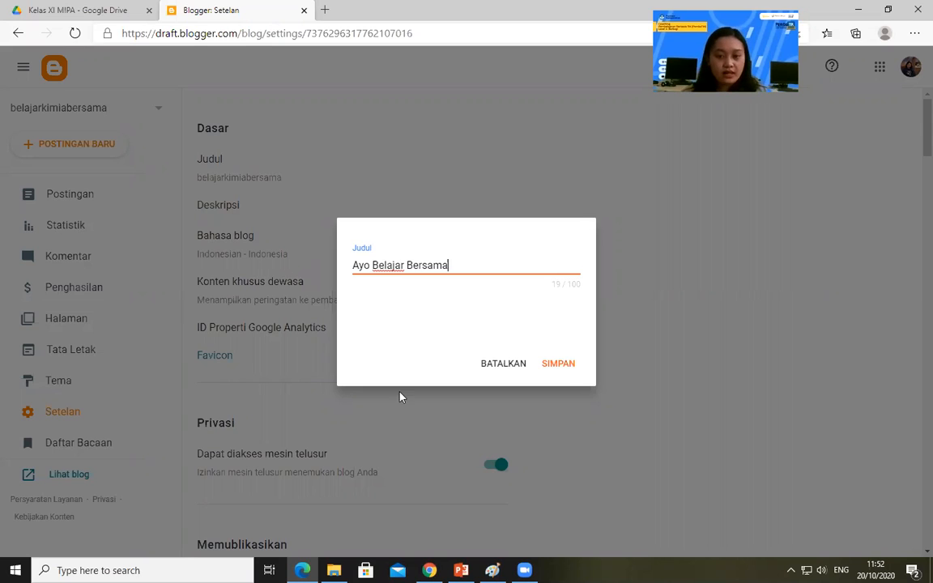
left_click(556, 363)
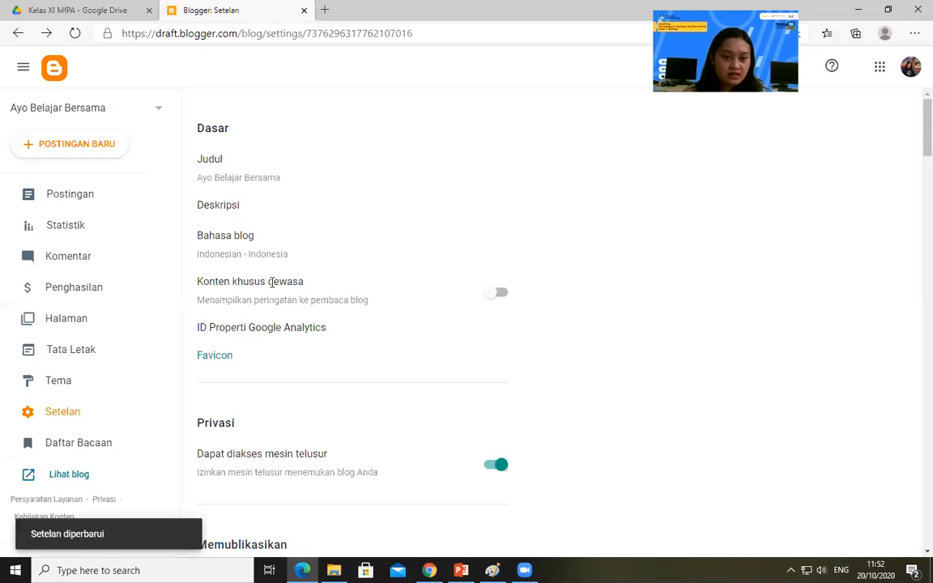
Change the blog's address to belajarbersamasrbdrbjateng.blogspot.com in the publishing settings and save it
scroll(271, 281, "down", 4)
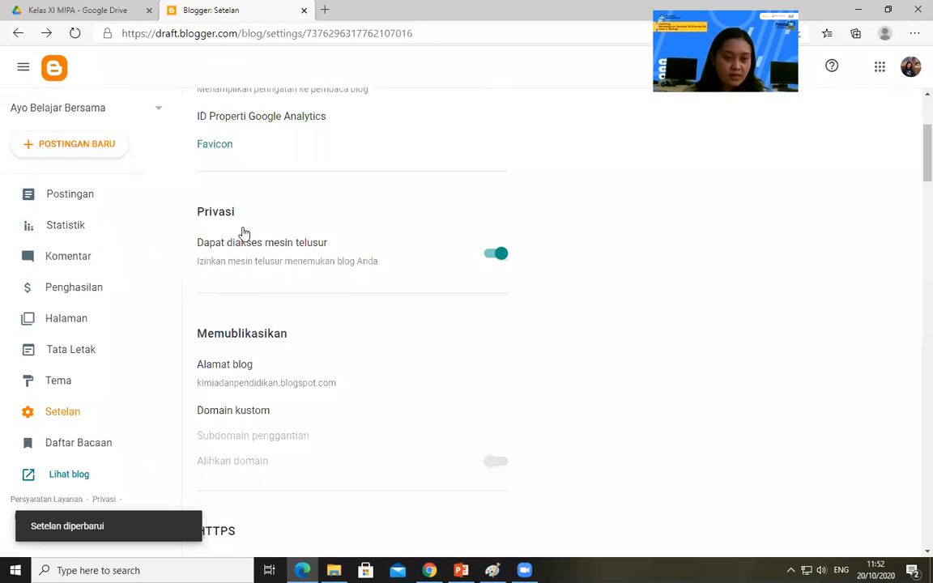
left_click(244, 232)
left_click_drag(447, 264, 331, 266)
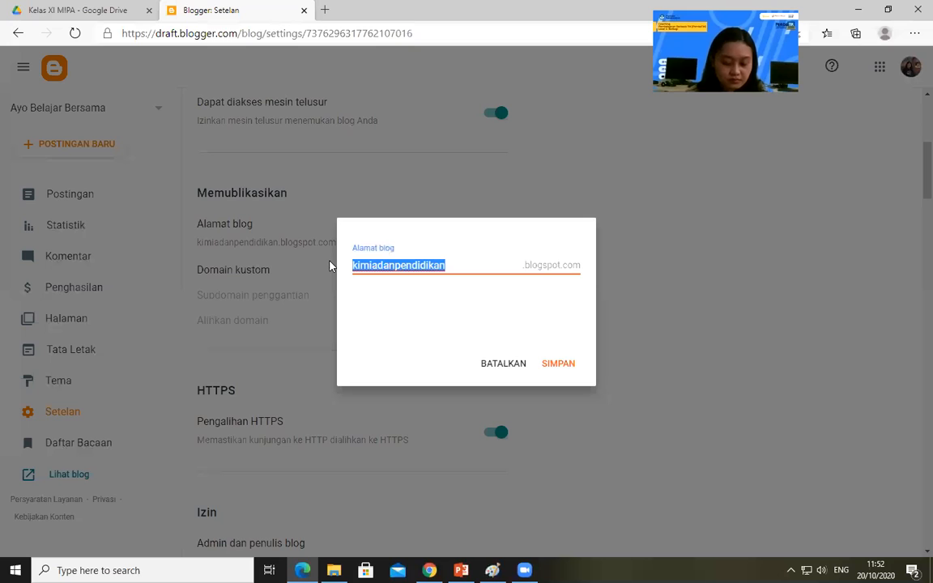
type("belaka")
key("BackSpace")
key("BackSpace")
key("BackSpace")
type("ajarbersamasr")
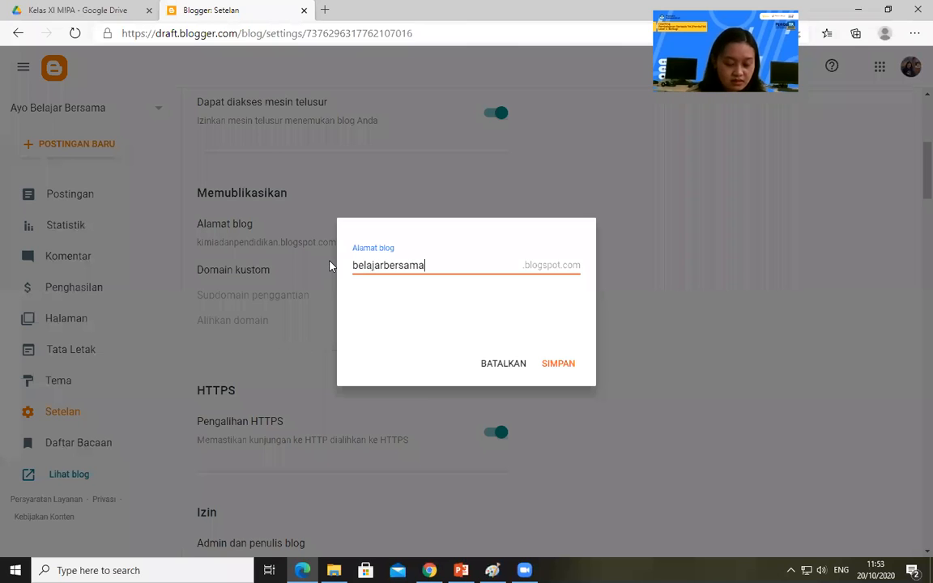
type("bdrbjatengh")
key("BackSpace")
left_click(558, 366)
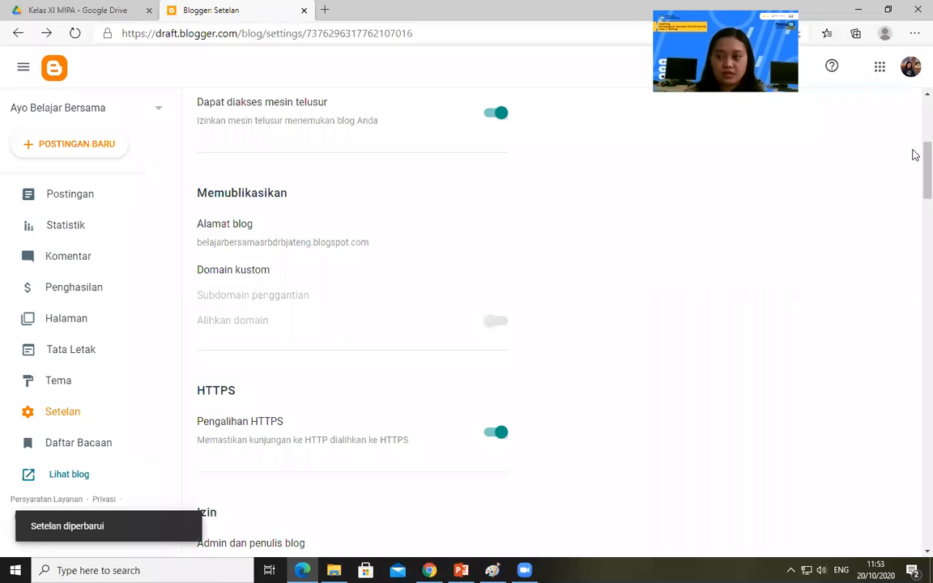
Review the blog's basic, privacy, publishing, HTTPS and permission settings
scroll(459, 472, "up", 3)
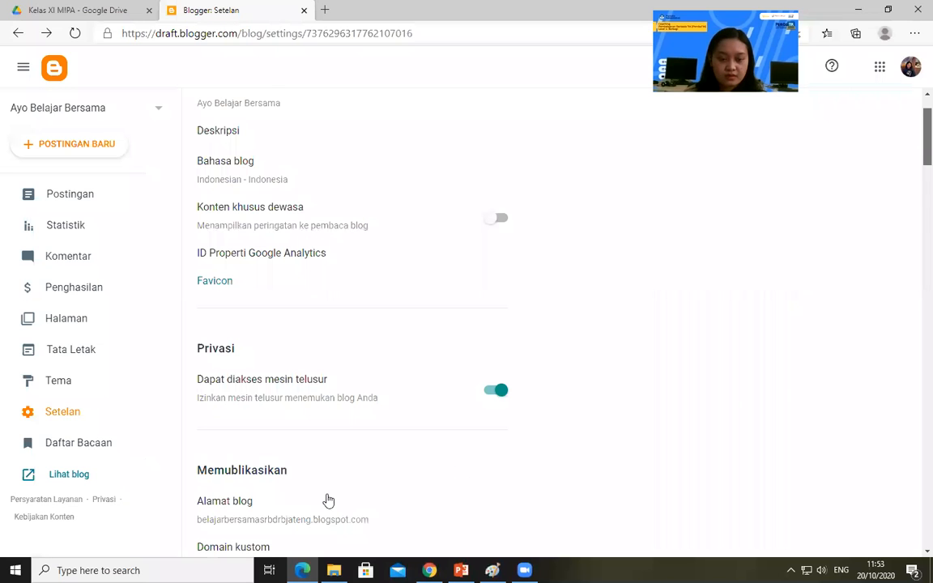
scroll(327, 500, "down", 2)
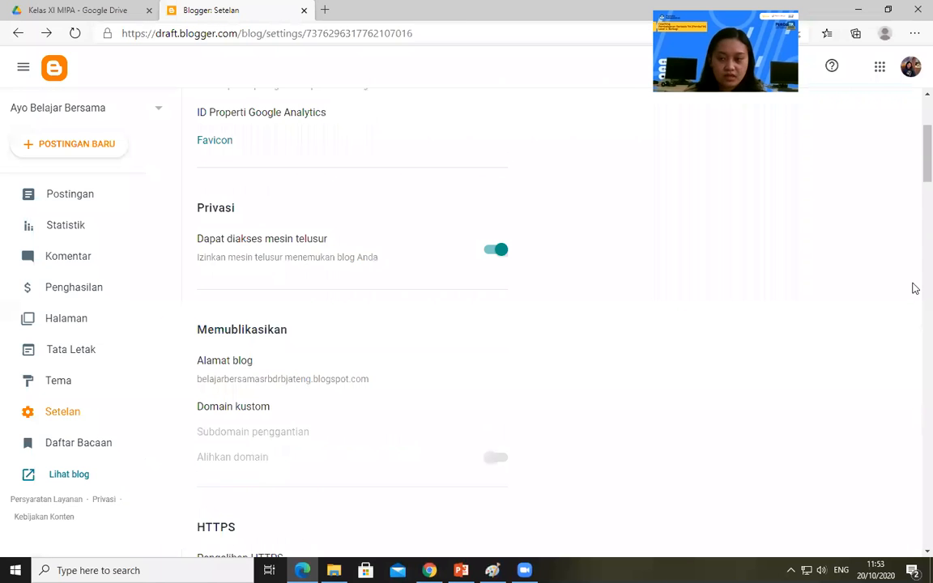
scroll(914, 139, "up", 3)
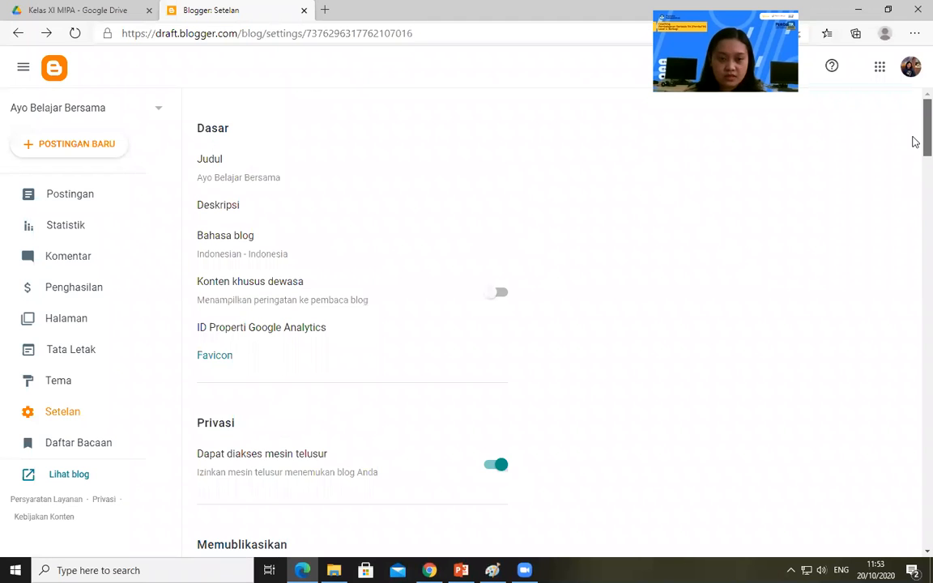
scroll(915, 153, "down", 3)
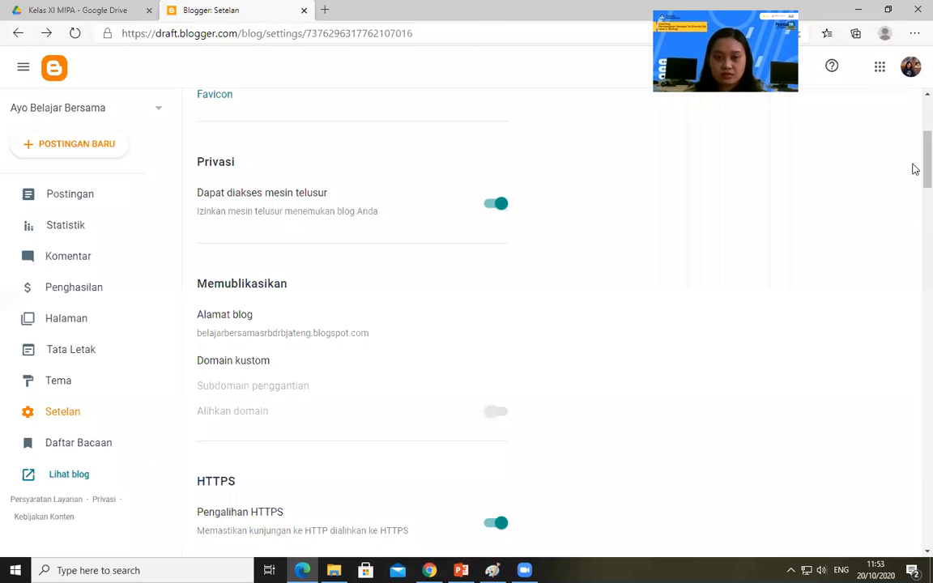
scroll(915, 154, "up", 3)
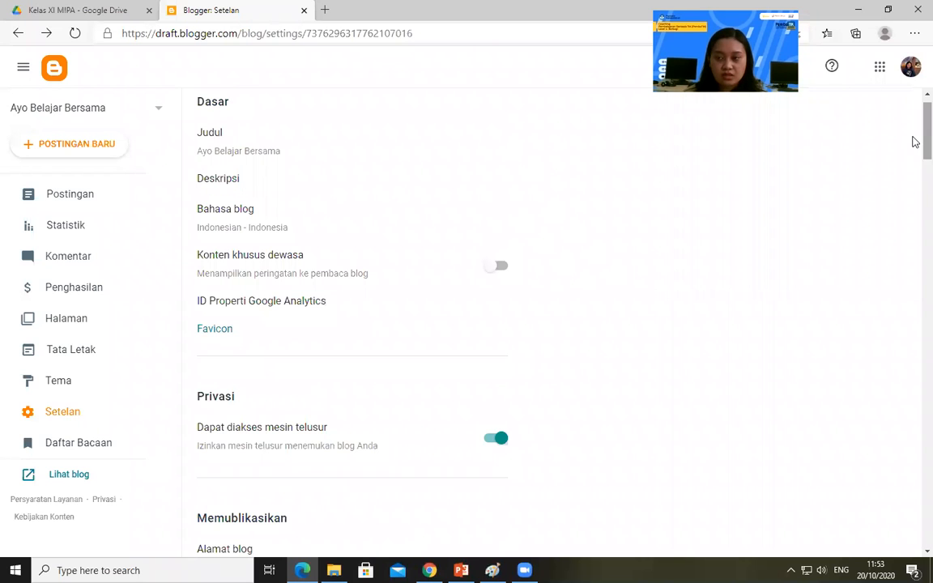
scroll(914, 154, "down", 3)
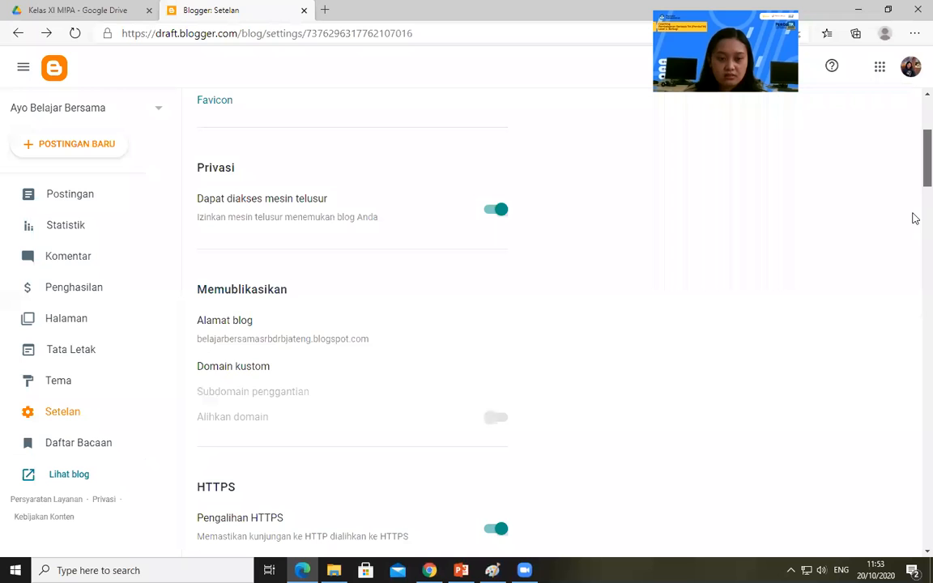
scroll(915, 218, "down", 5)
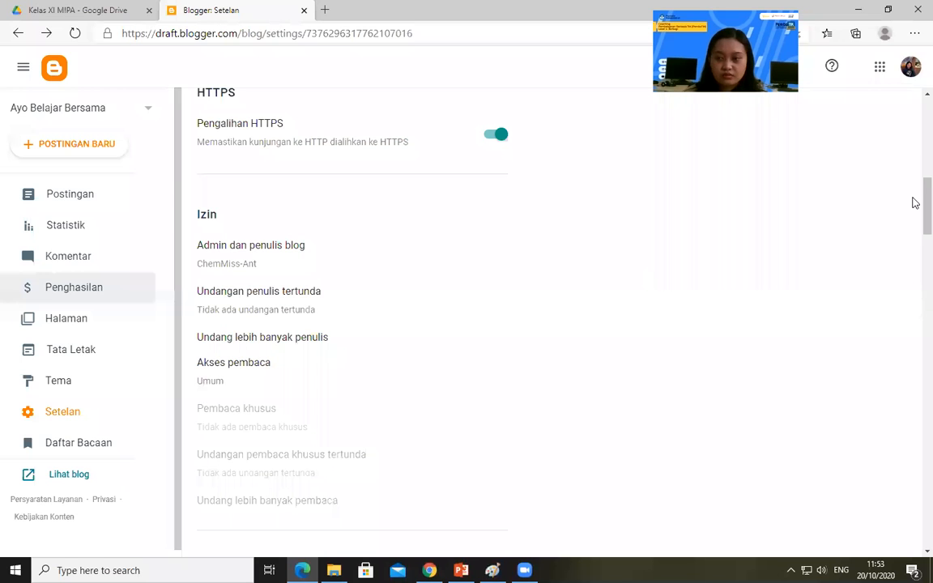
scroll(914, 154, "up", 5)
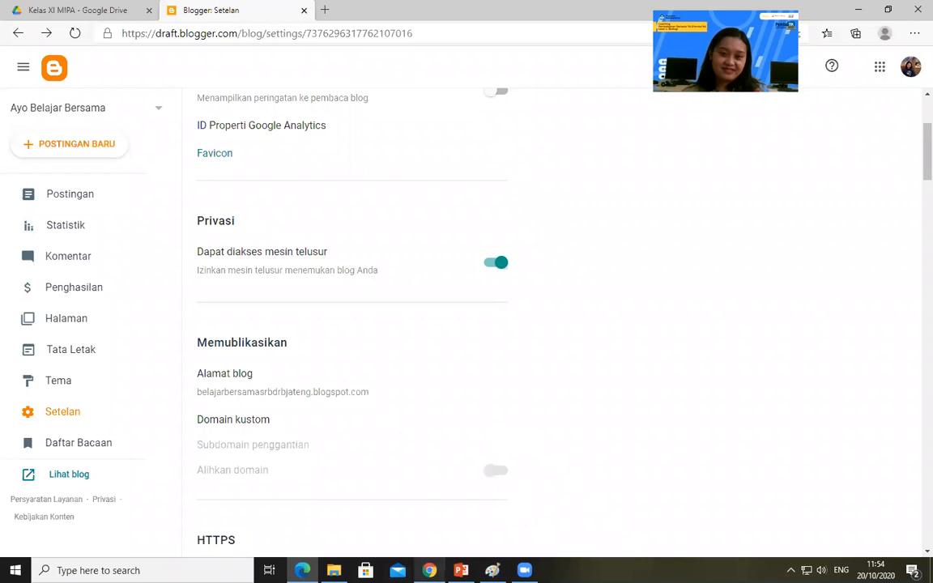
Switch to Chrome and load the Rumah Belajar portal at belajar.kemdikbud.go.id in place of the Ibadah Qurban page
left_click(429, 570)
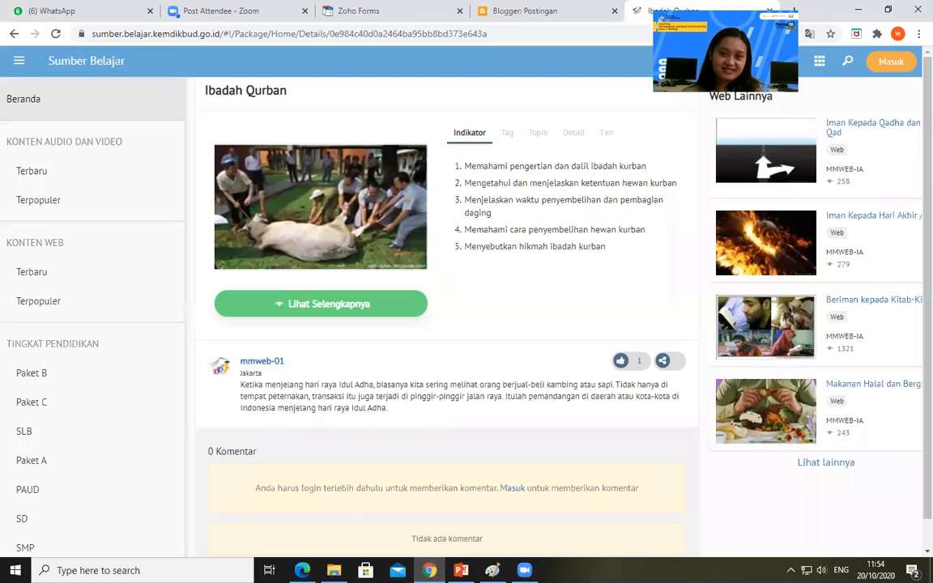
left_click(548, 30)
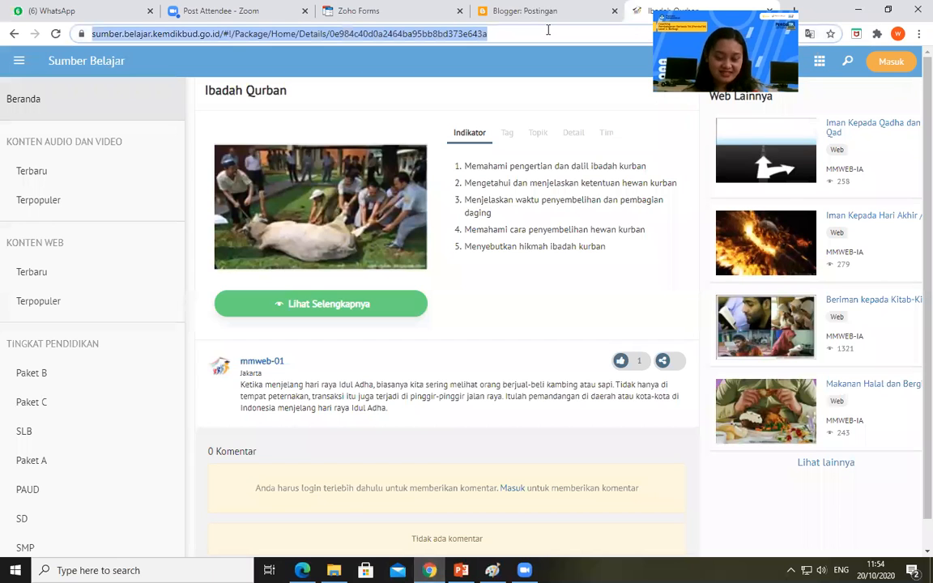
type("b")
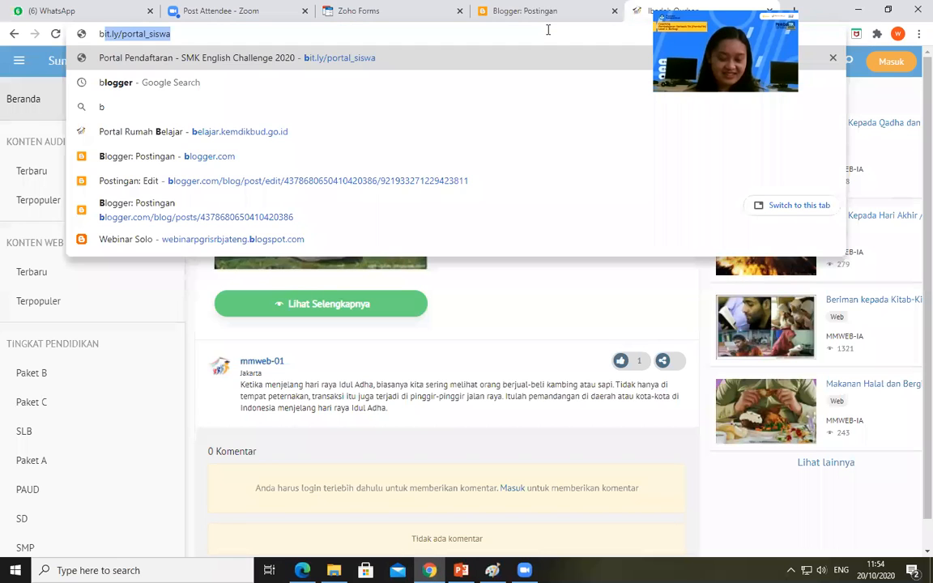
type("elajar")
key("Return")
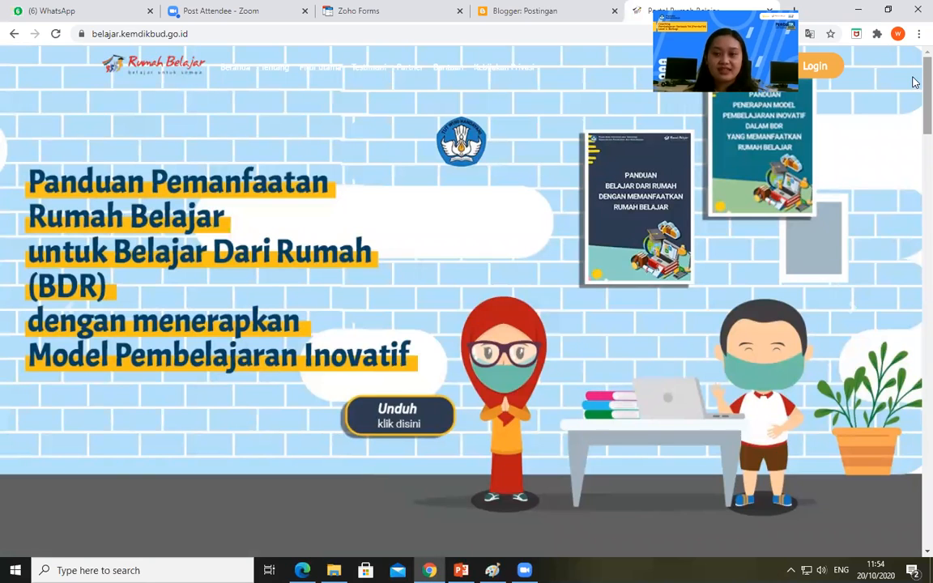
Expand the portal's full feature list below Fitur Utama and open Blog Pena
scroll(913, 226, "down", 5)
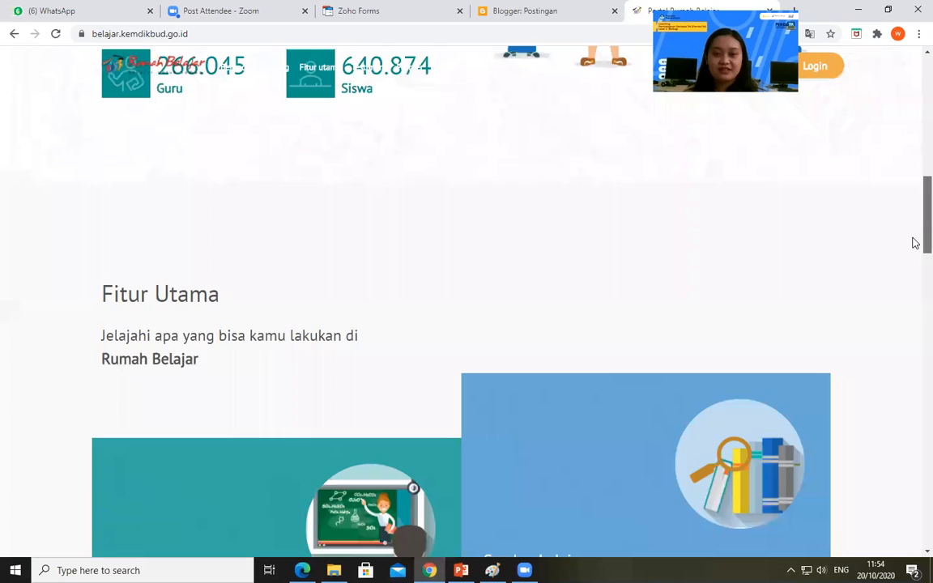
scroll(915, 283, "down", 5)
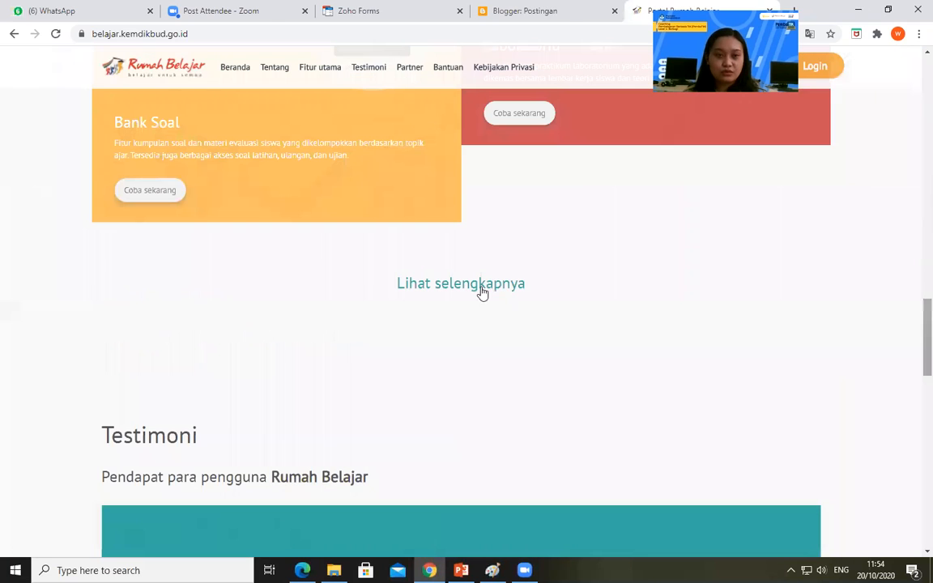
left_click_drag(913, 324, 913, 337)
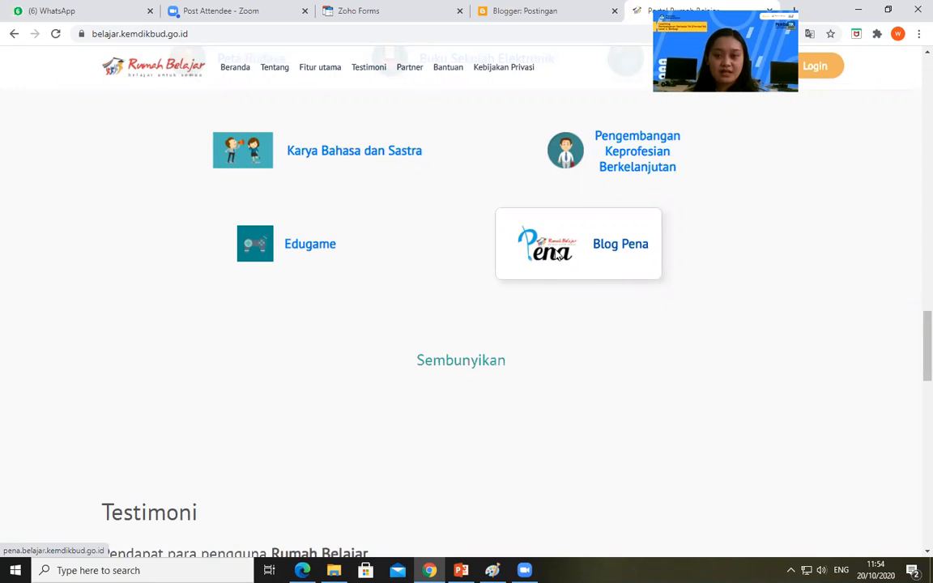
left_click(589, 219)
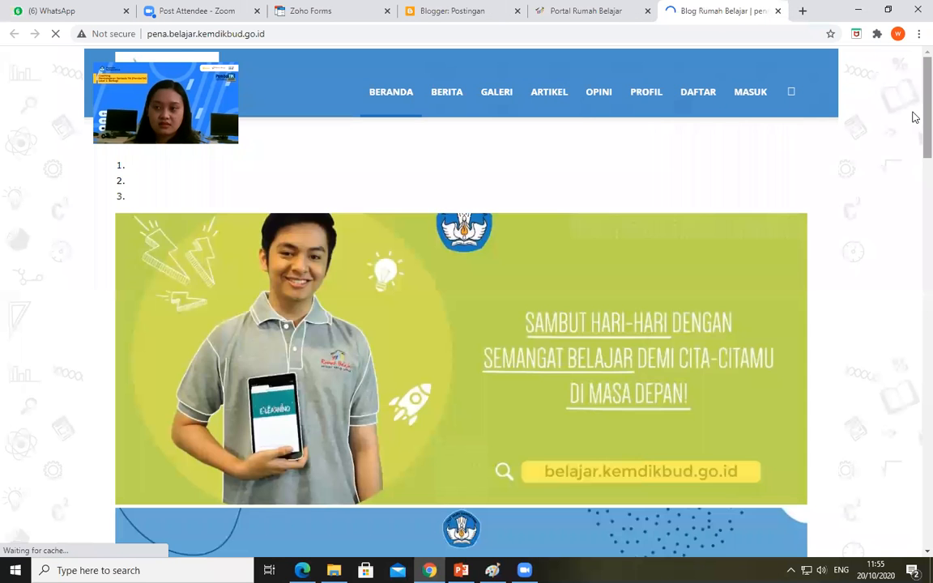
Look through the Blog Pena home page, including its latest news, article and opinion posts
scroll(914, 101, "down", 3)
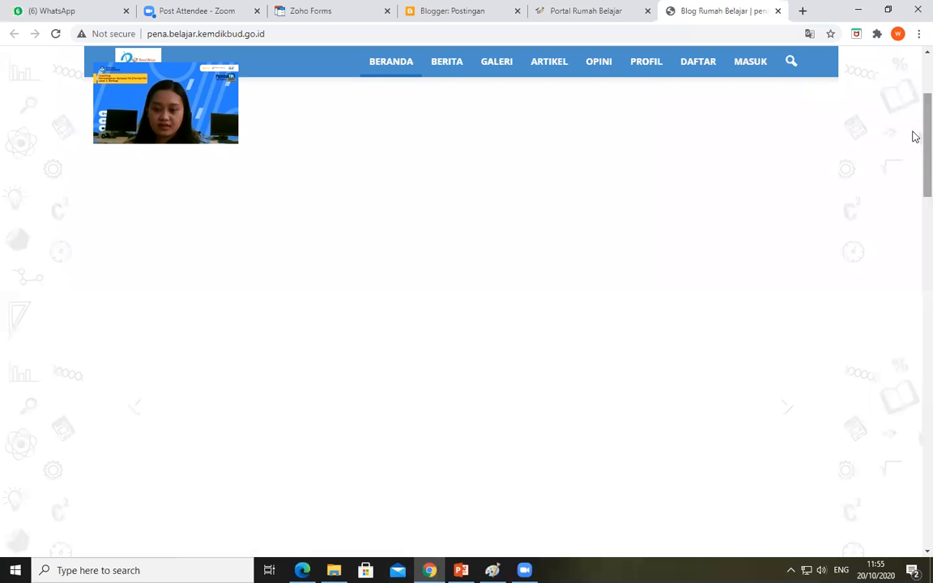
scroll(914, 204, "down", 3)
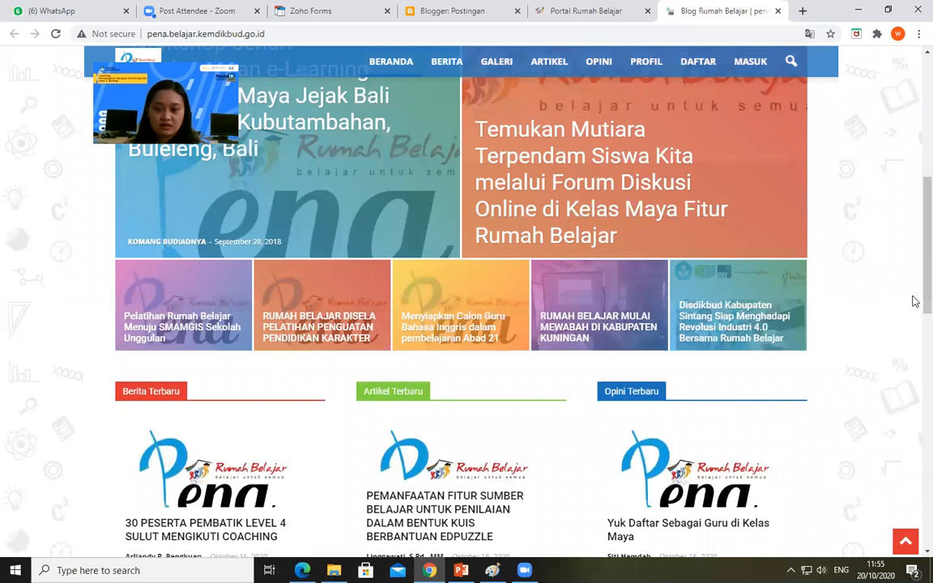
scroll(304, 340, "down", 3)
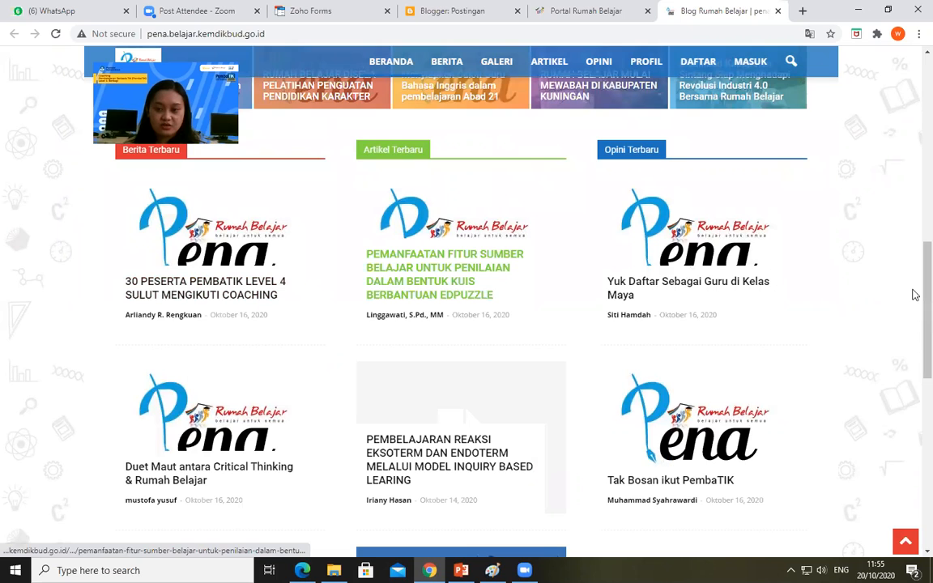
scroll(629, 298, "down", 2)
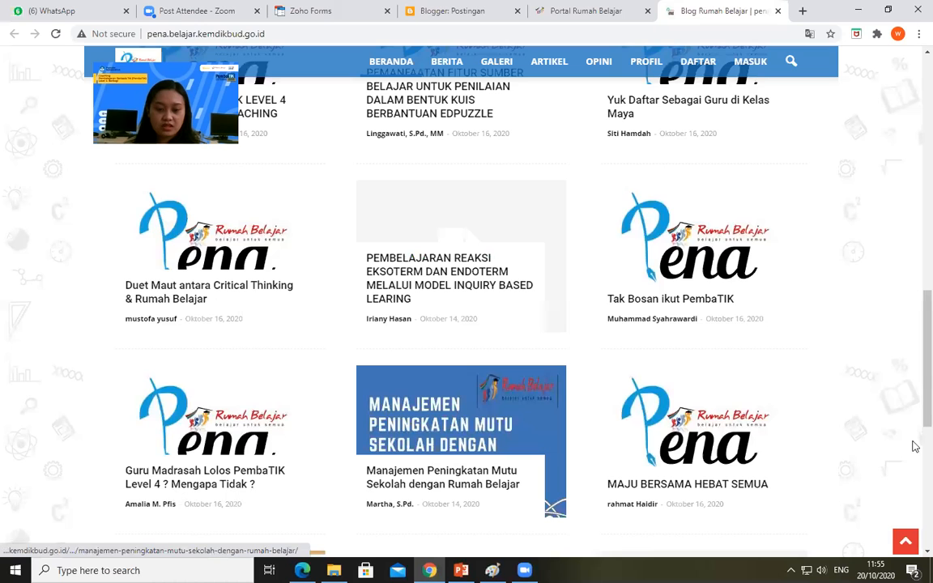
scroll(915, 442, "down", 3)
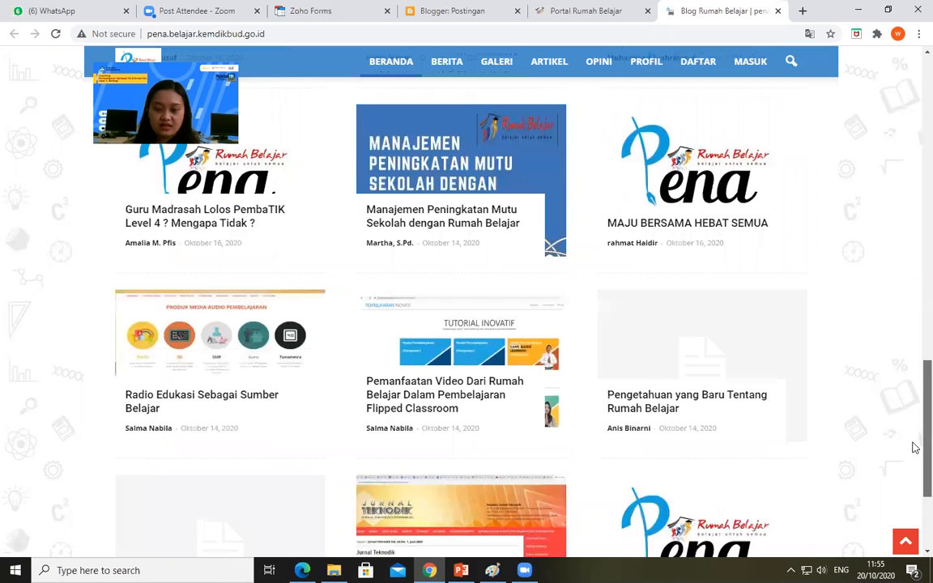
scroll(915, 496, "down", 1)
scroll(915, 506, "down", 1)
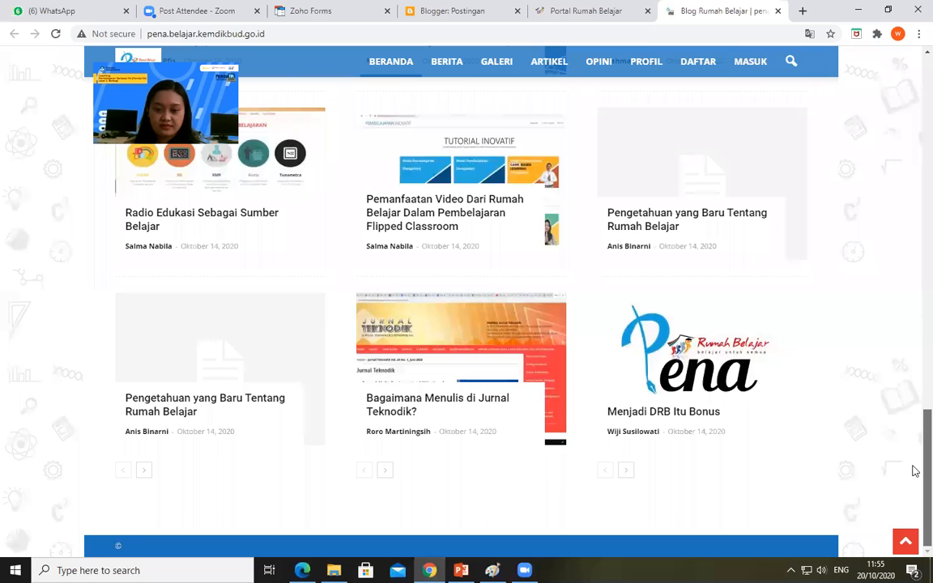
scroll(444, 463, "up", 1)
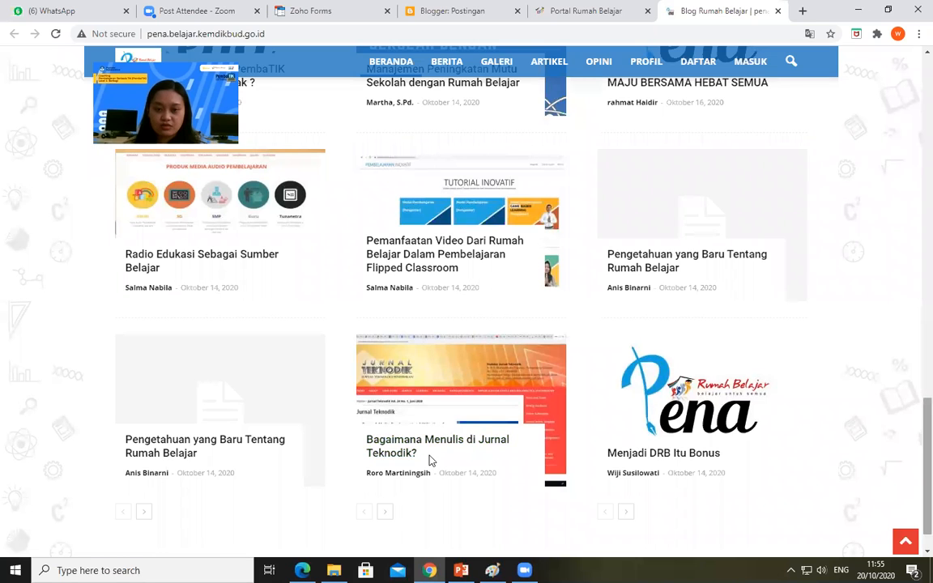
scroll(916, 381, "down", 1)
Return to the start of the Blog Pena home page and open the new-account registration form
scroll(758, 96, "up", 10)
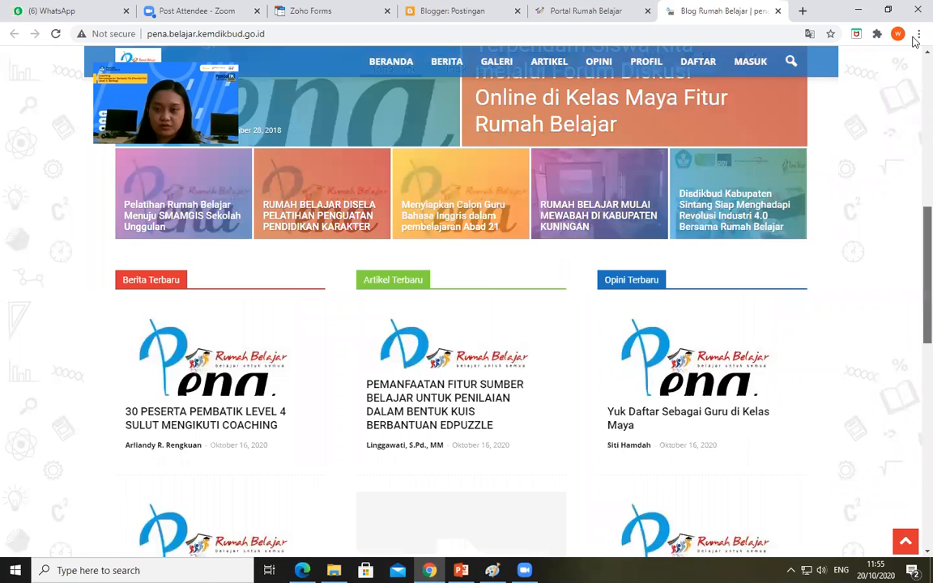
scroll(729, 97, "up", 5)
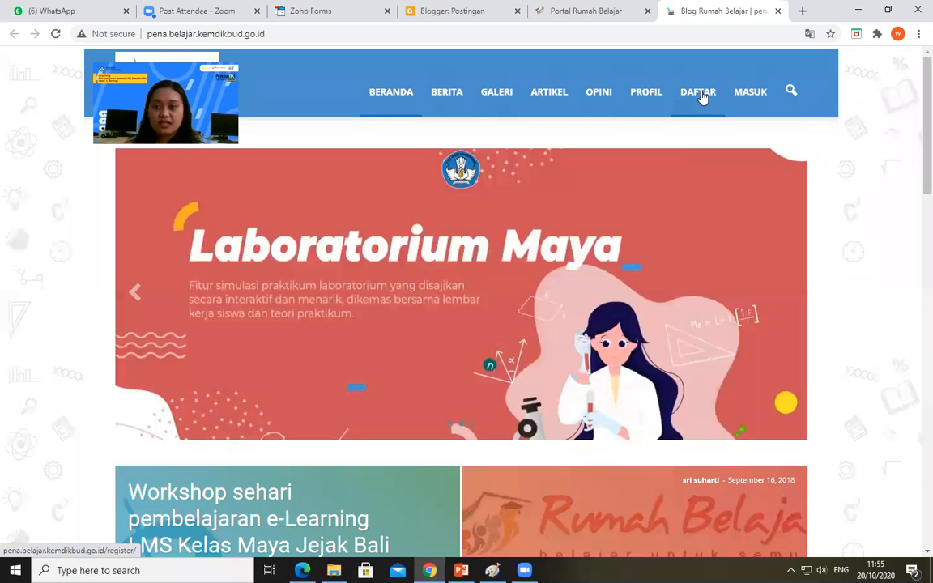
left_click(698, 92)
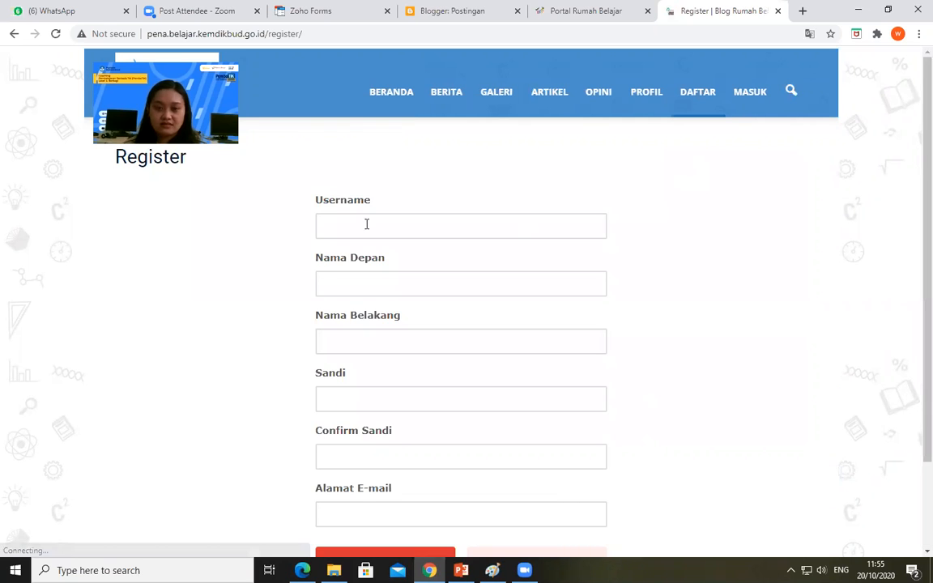
Look over the empty registration form down to its end, then leave it for the Blog Pena home page without registering
left_click(366, 224)
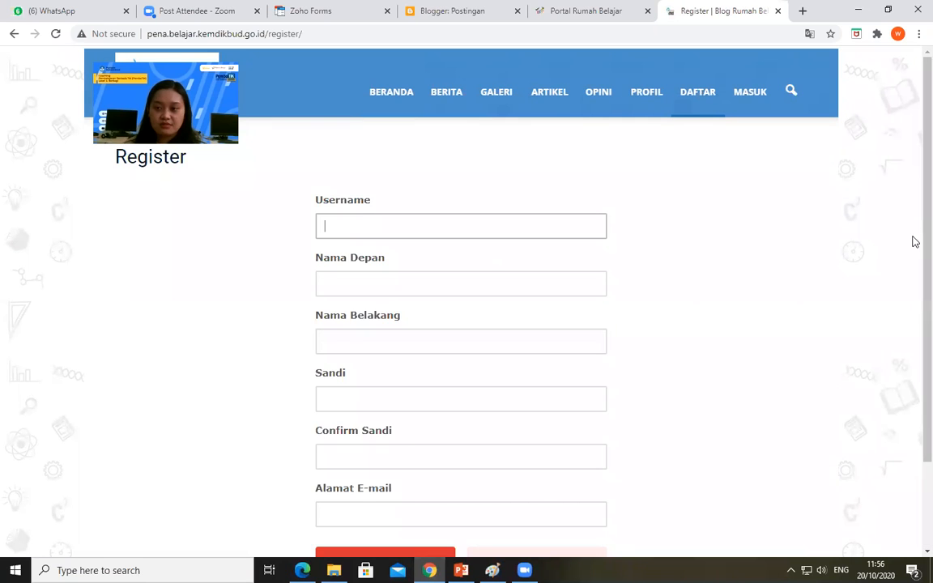
scroll(386, 459, "down", 2)
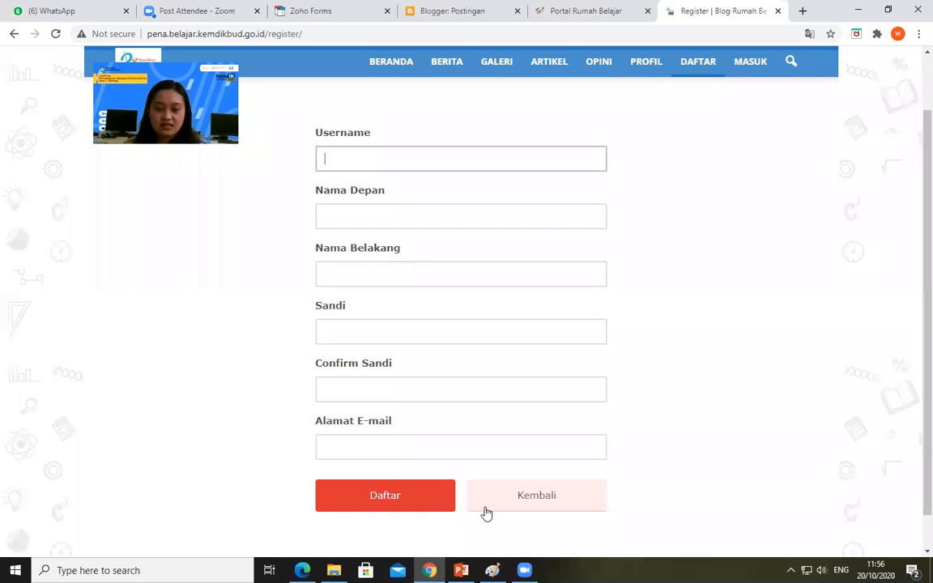
left_click(558, 493)
left_click(546, 493)
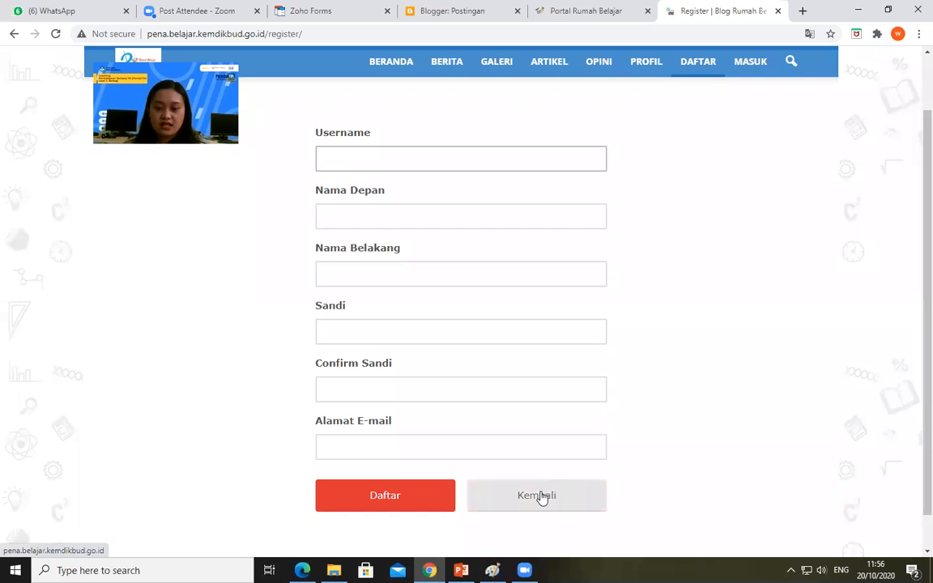
left_click(752, 64)
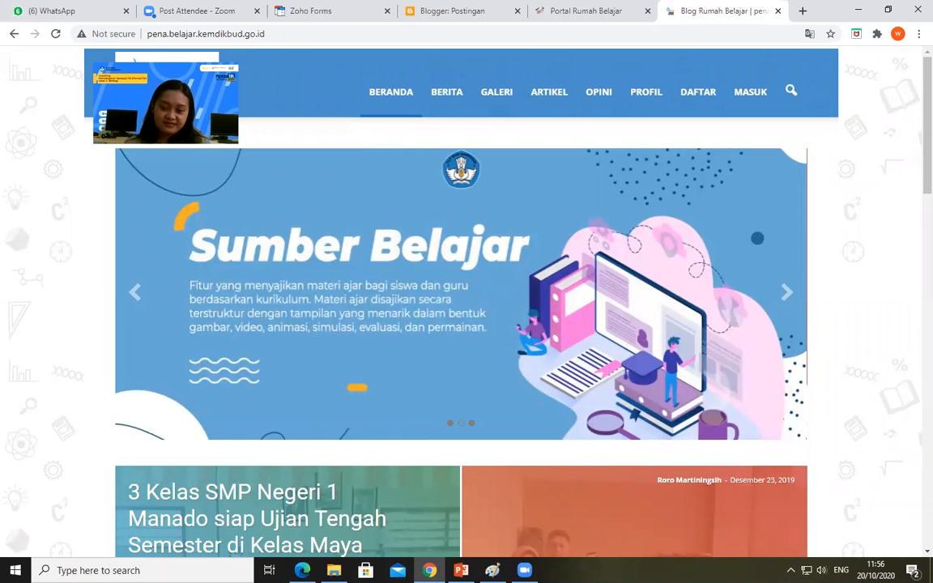
mouse_move(493, 570)
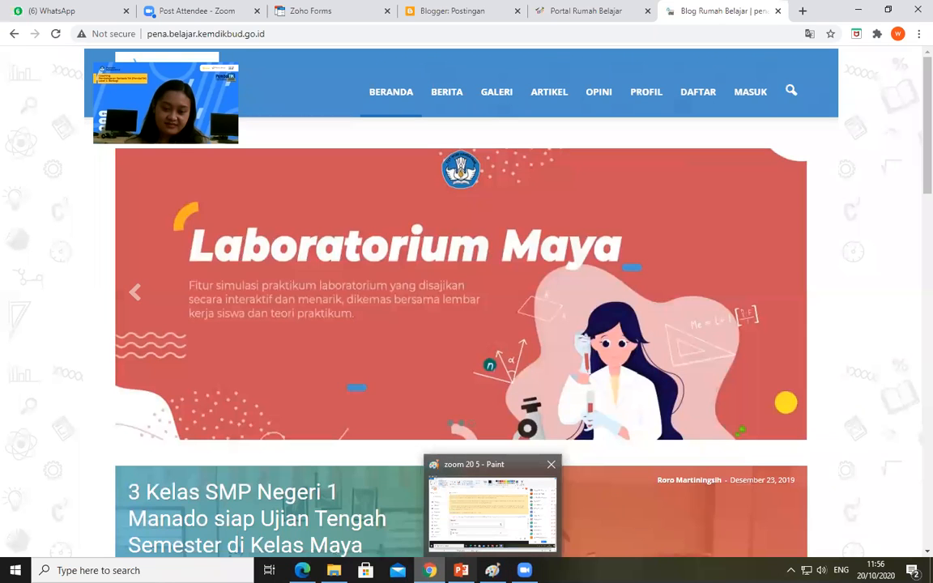
mouse_move(429, 570)
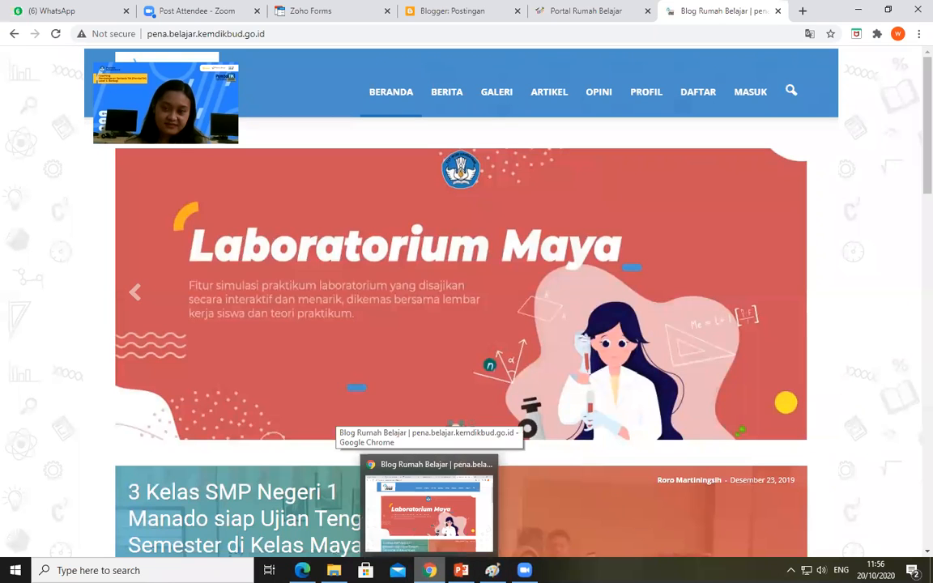